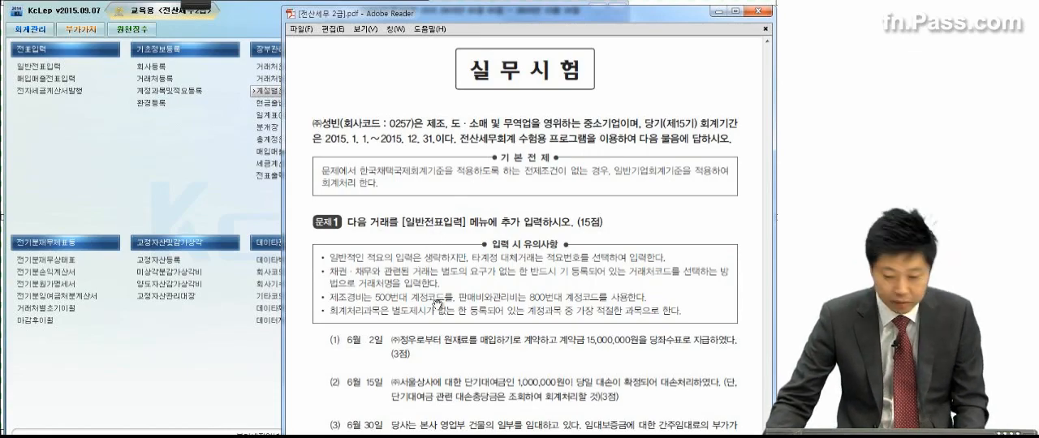
Step: Review problem 1 in the exam PDF and open the general journal entry screen (일반전표입력) in KcLep for June 2, 2015
scroll(424, 268, "down", 4)
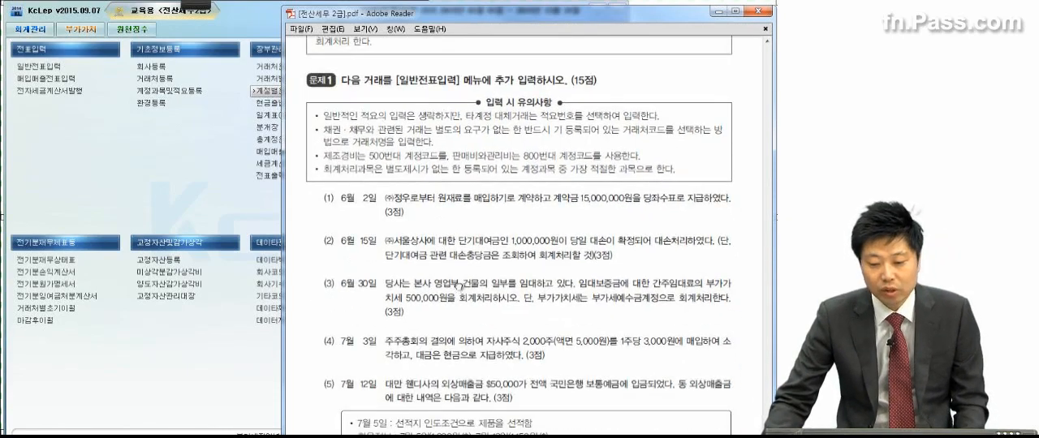
scroll(455, 268, "down", 5)
scroll(439, 185, "up", 1)
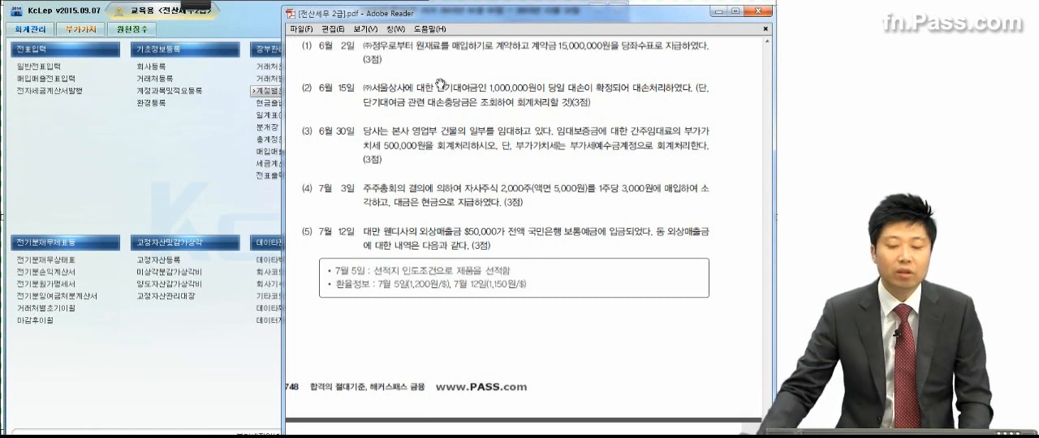
left_click(49, 69)
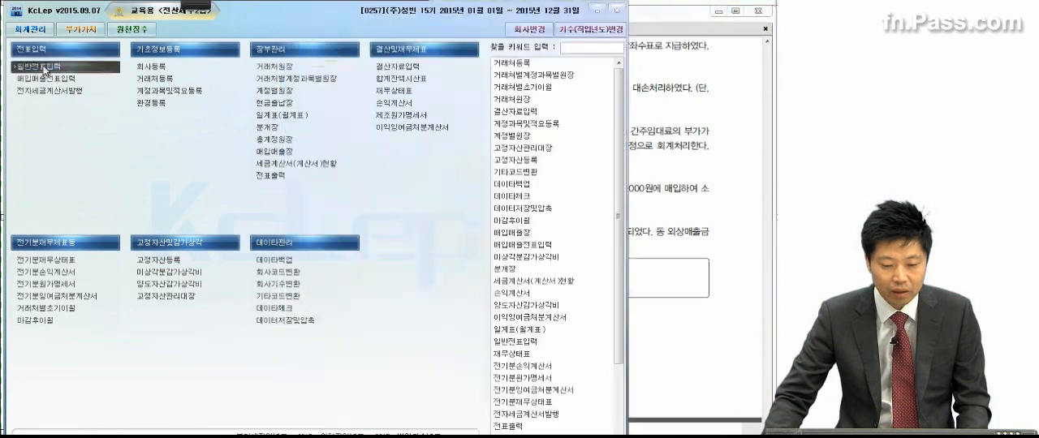
left_click(40, 65)
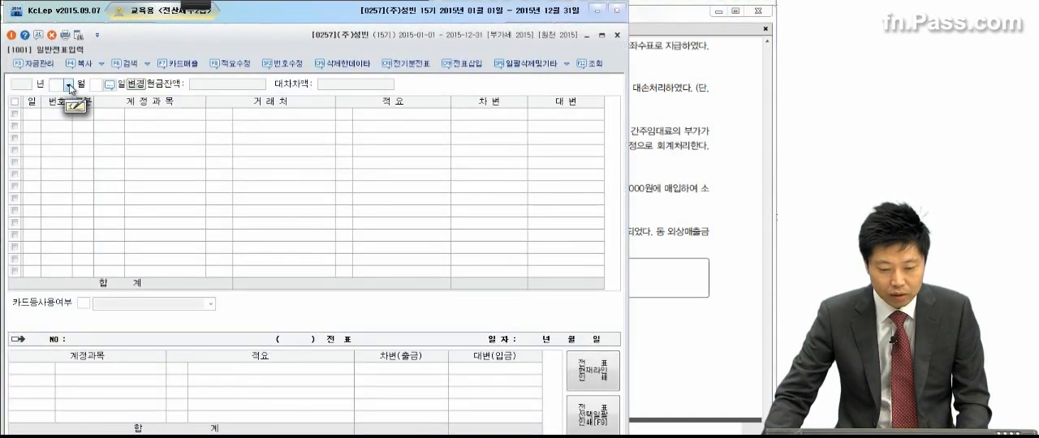
left_click(68, 85)
left_click(60, 141)
type("2")
key("Return")
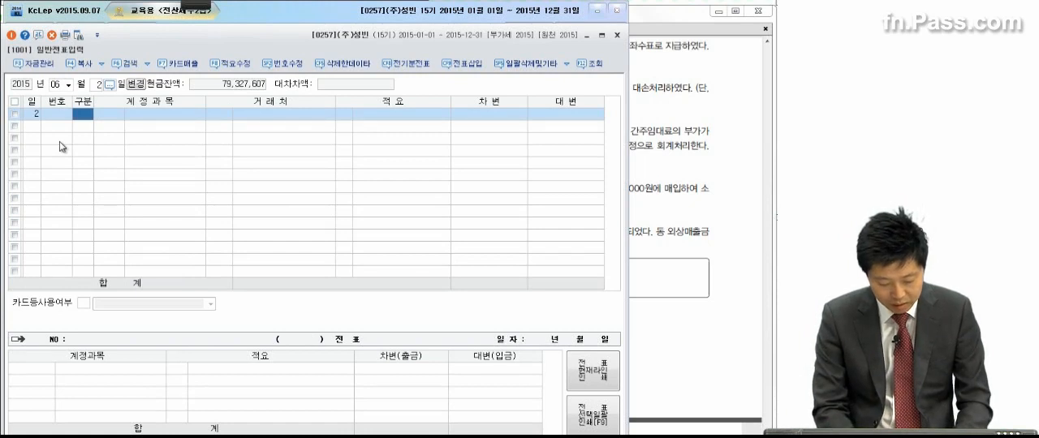
Step: Start a debit line (차변) on the June 2 voucher with the account 선급금
type("3")
key("Return")
type("선급금")
key("Return")
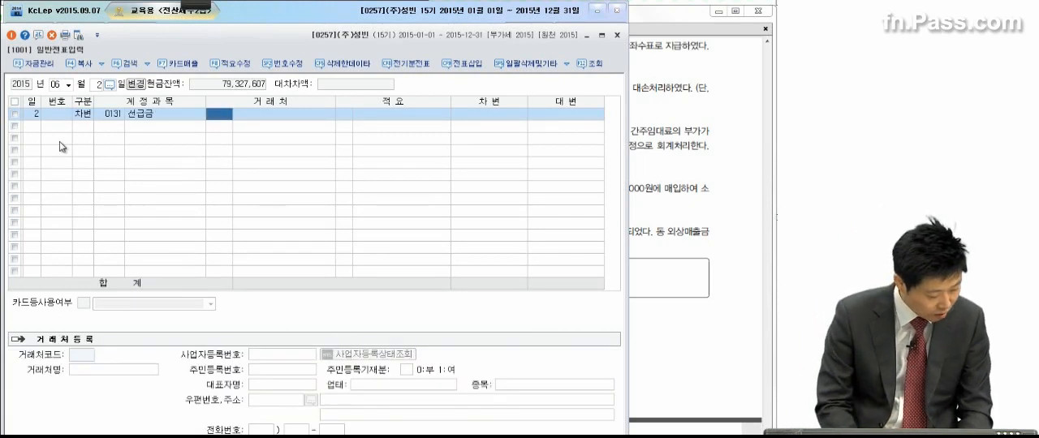
Step: Assign the trading partner (주)정우 to the 선급금 line and enter a debit amount of 15,000,000
type("정우")
key("Return")
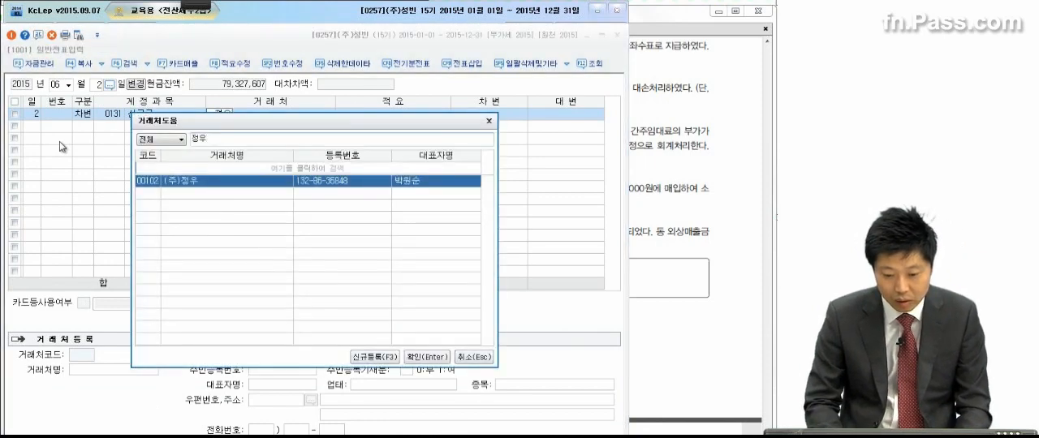
key("Return")
key("Return")
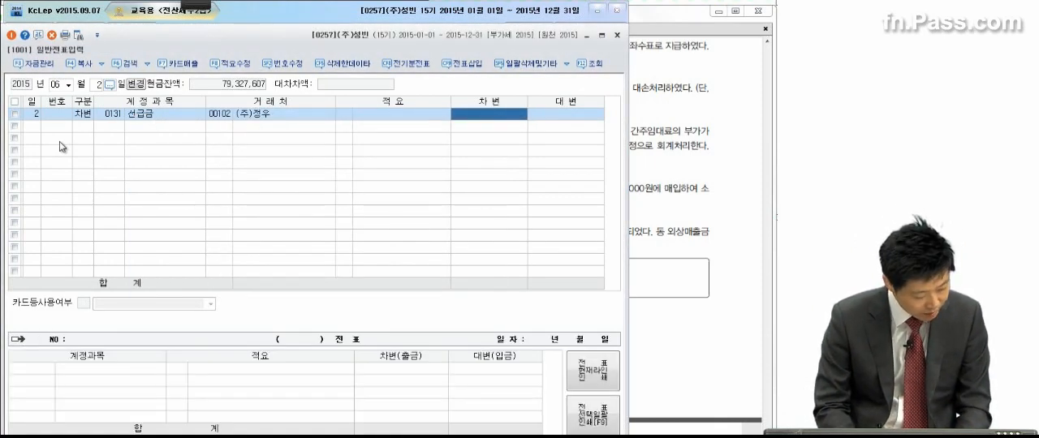
type("15,000,00")
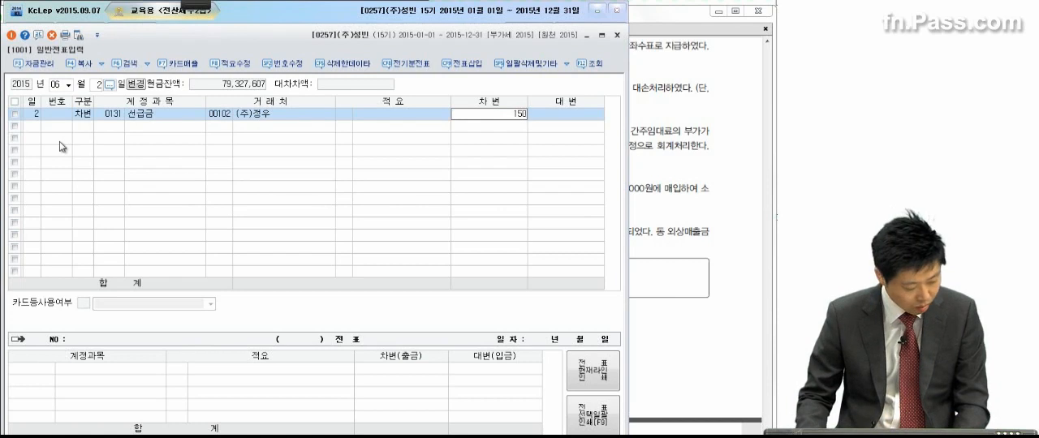
type("00,000")
key("Return")
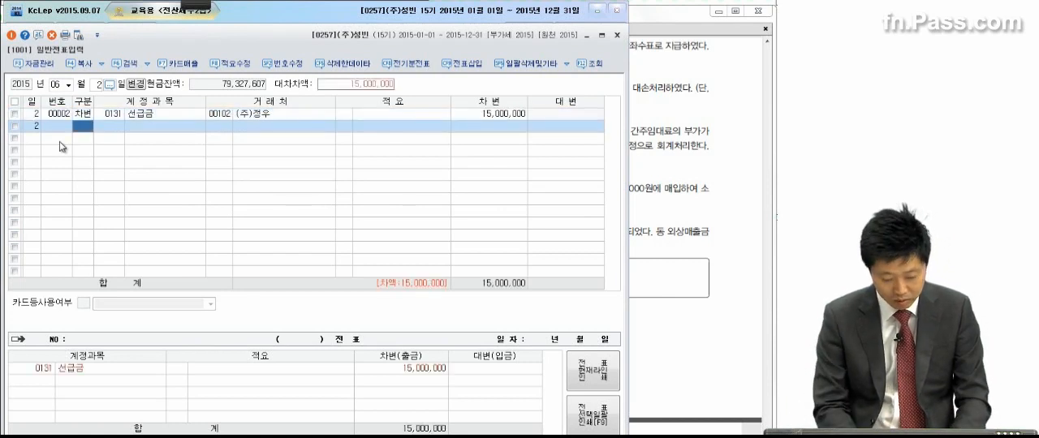
Step: Add a balancing credit line (대변) of 15,000,000 with the account 당좌예금
type("4당좌예")
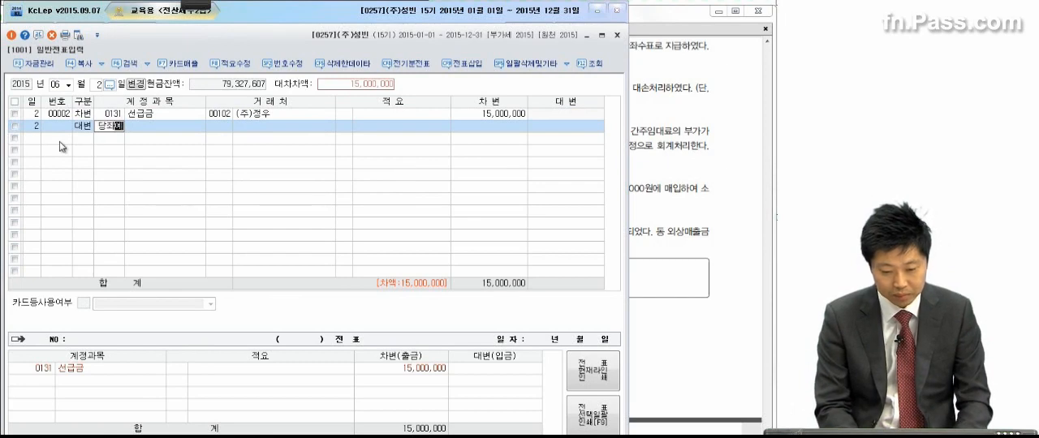
key("Return")
key("Return")
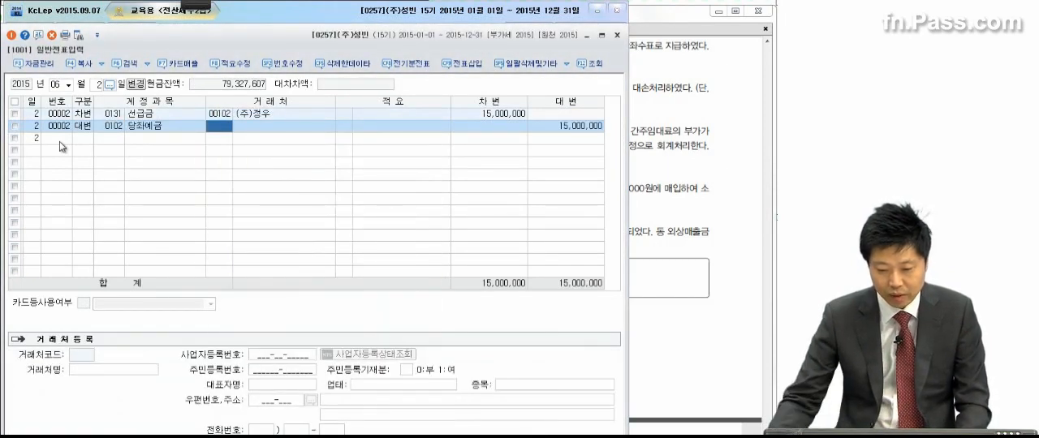
Step: Check 단기대여금 and any related allowance in the trial balance (합계잔액시산표) as of June 15, 2015, and close the report
left_click(656, 137)
left_click_drag(664, 226, 654, 190)
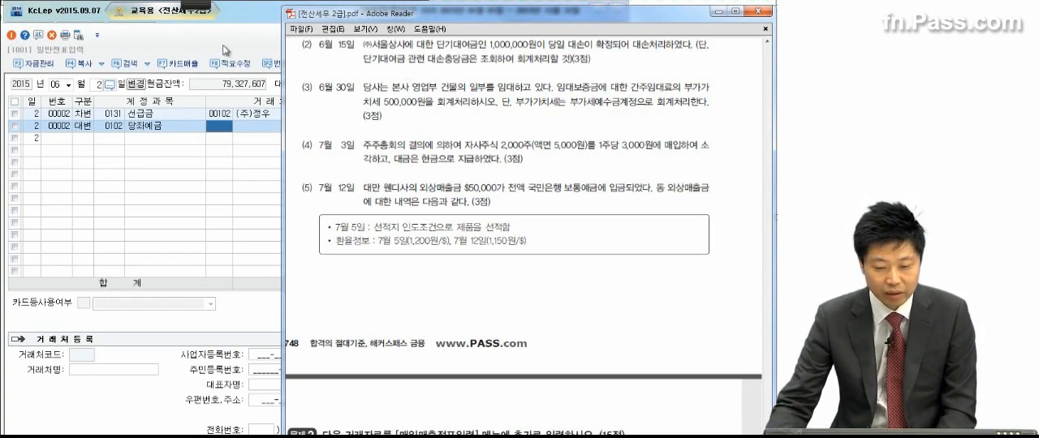
left_click(235, 13)
key("Escape")
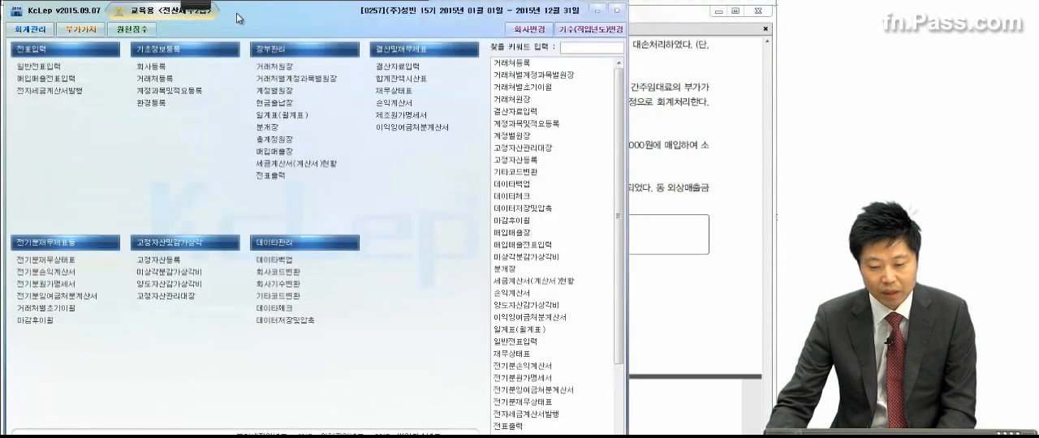
left_click(405, 80)
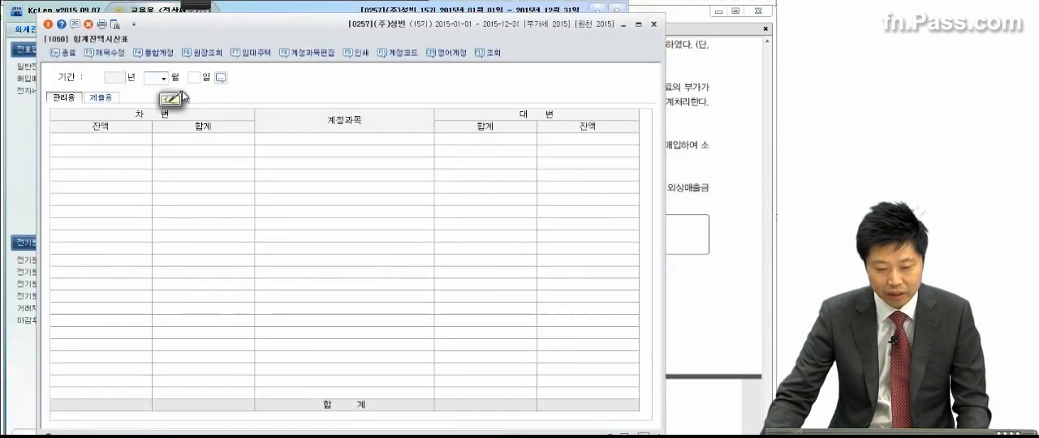
left_click(163, 78)
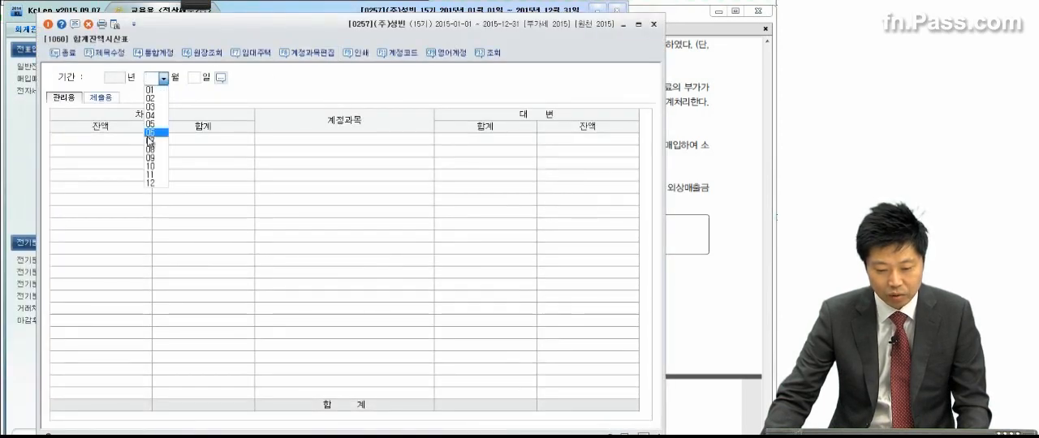
left_click(150, 133)
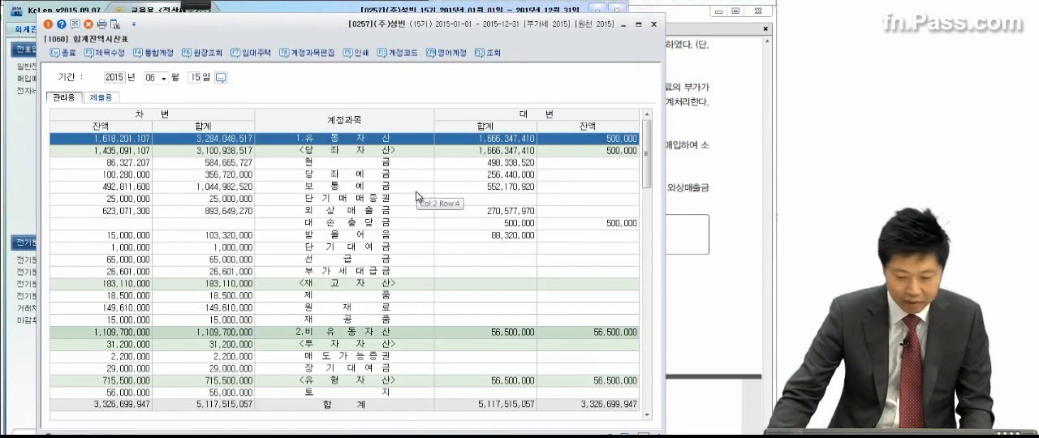
left_click(388, 248)
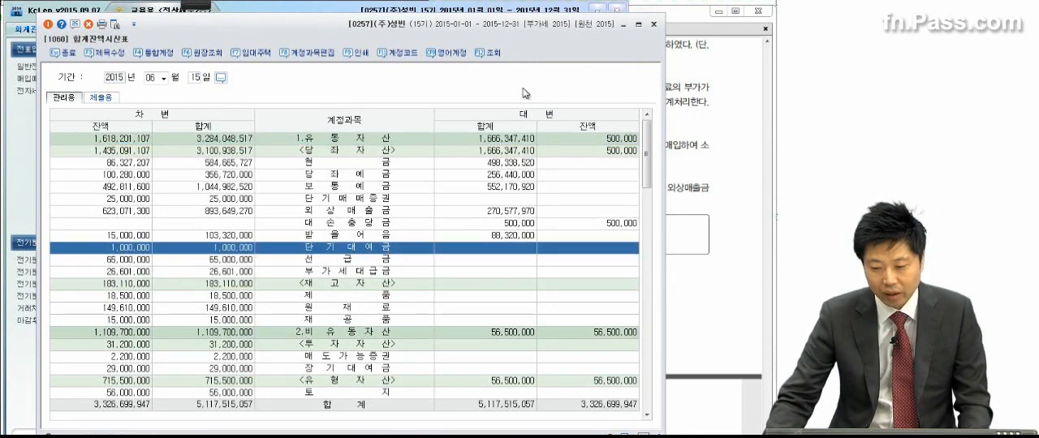
left_click(653, 24)
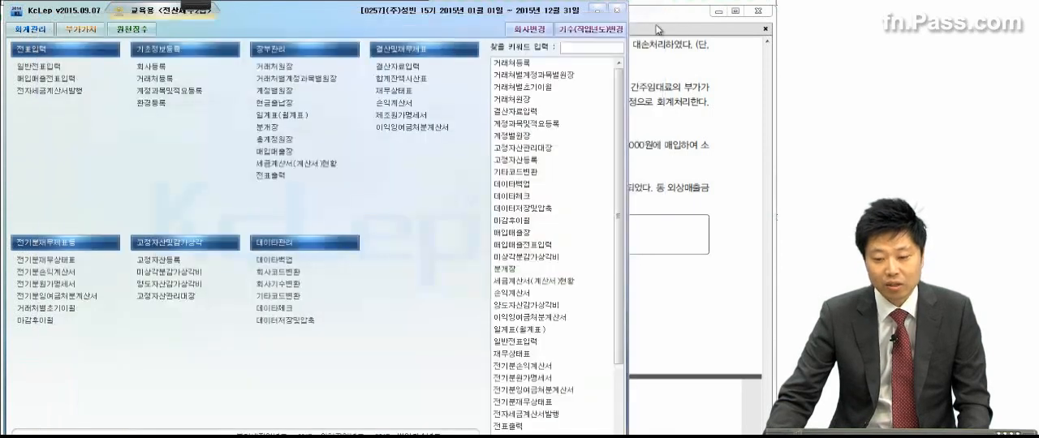
Step: Return to the general journal entry screen and set the voucher date to June 15
left_click(656, 147)
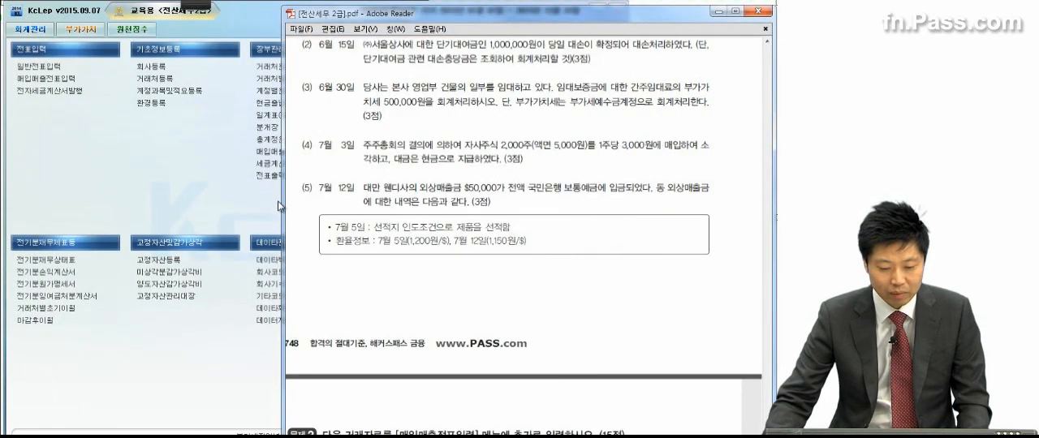
key("alt+Tab")
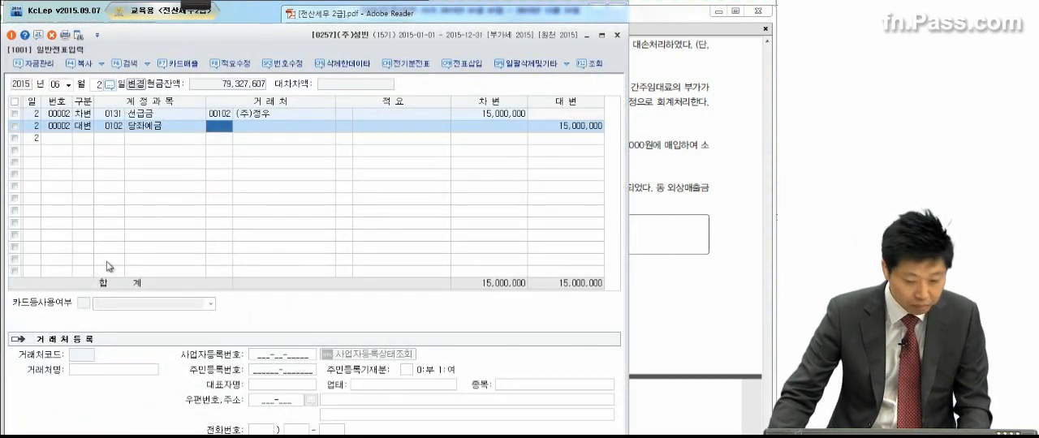
left_click(96, 86)
type("15")
key("Return")
Step: Enter a debit line (차변) for the account 기타의대손상각비 with an amount of 1,000,000
type("3")
key("Return")
type("기타")
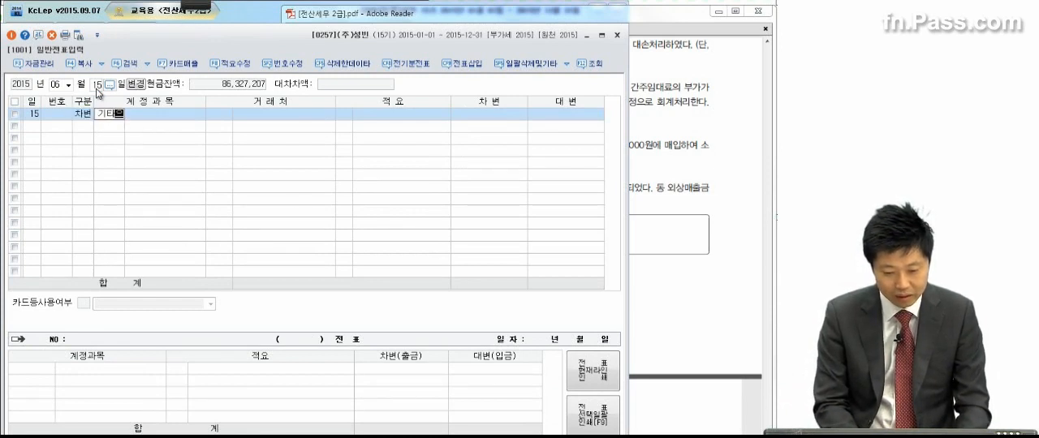
key("Return")
key("Return")
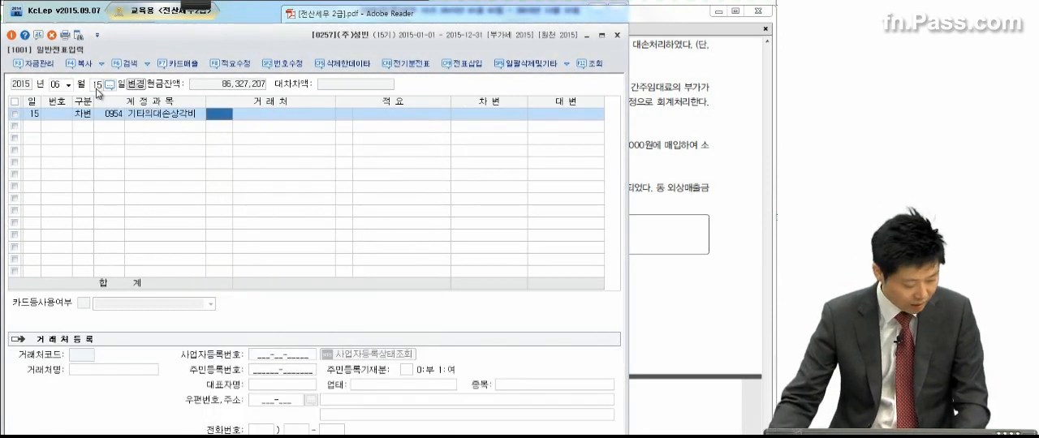
left_click(524, 117)
type("1,000,0")
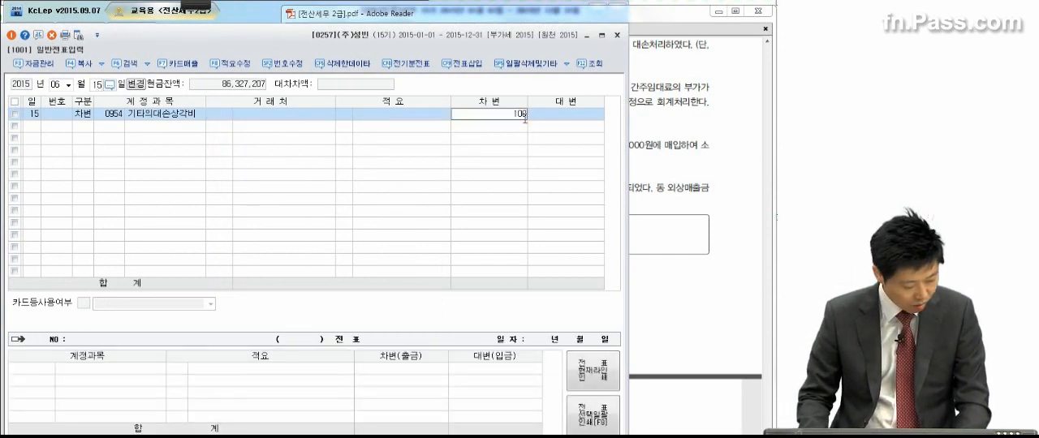
type("00")
key("Return")
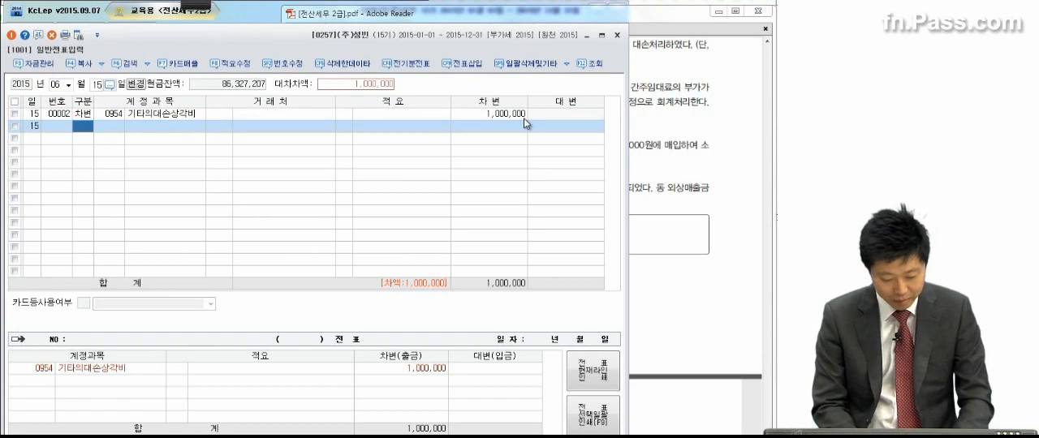
Step: Add a balancing credit line (대변) of 1,000,000 for 단기대여금 with the trading partner (주)서울상사
key("4")
key("Return")
type("단기대")
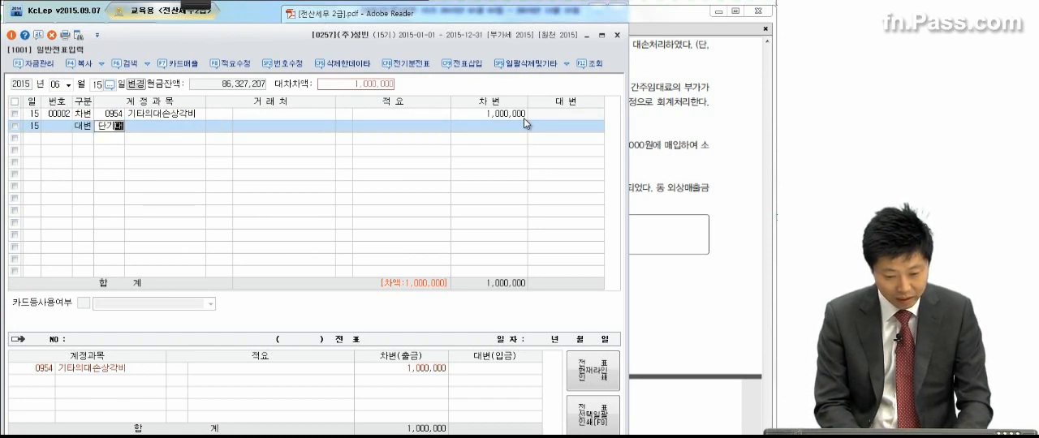
key("Return")
key("Return")
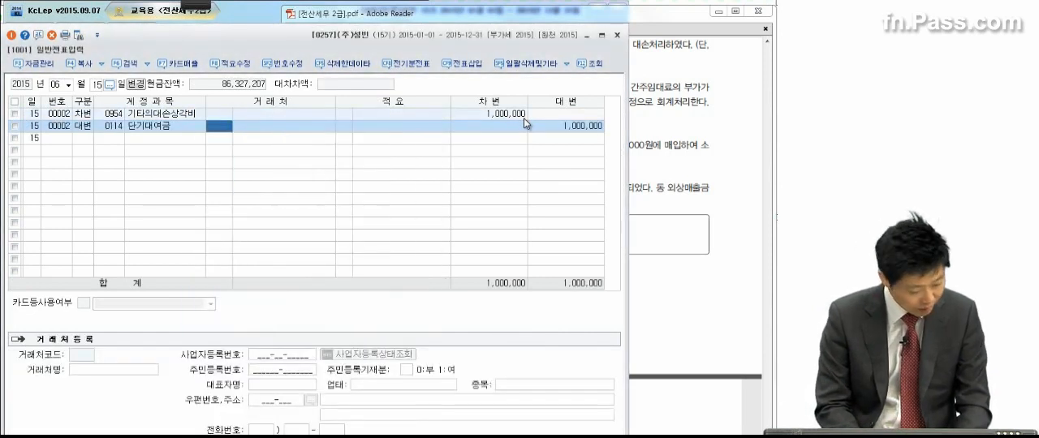
type("세")
key("Return")
key("Return")
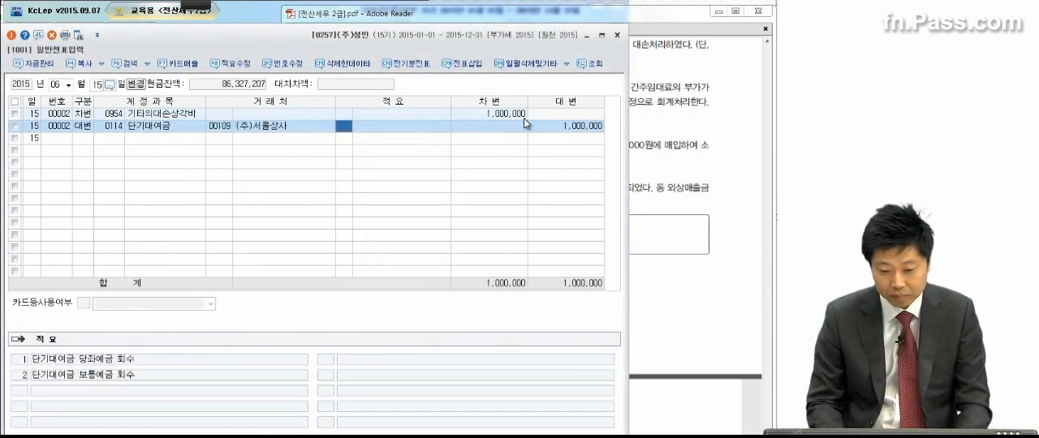
Step: Review transaction (3) in the exam PDF and set the journal voucher date to June 30
left_click(683, 156)
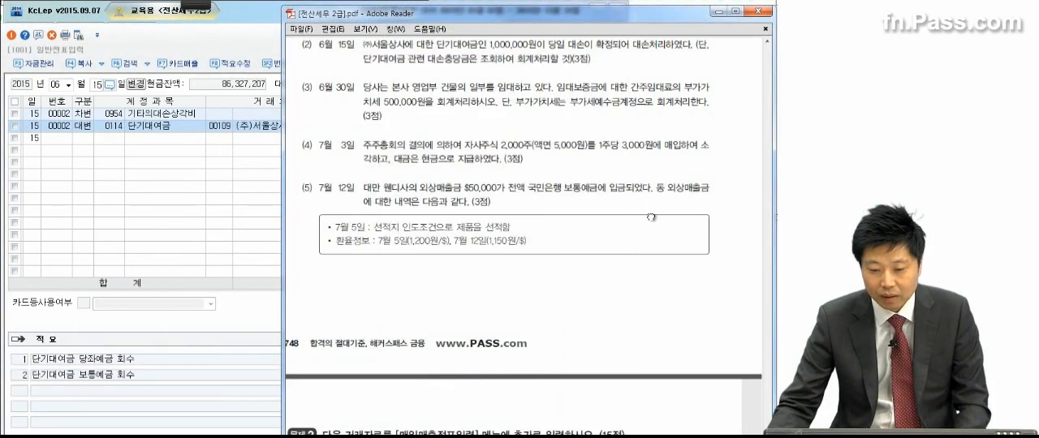
scroll(646, 194, "down", 1)
left_click_drag(644, 181, 646, 169)
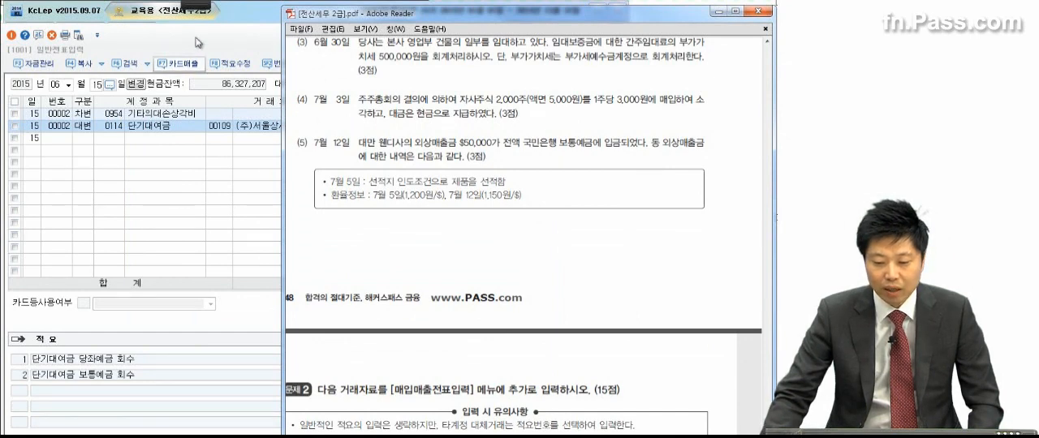
mouse_move(195, 7)
left_click(22, 20)
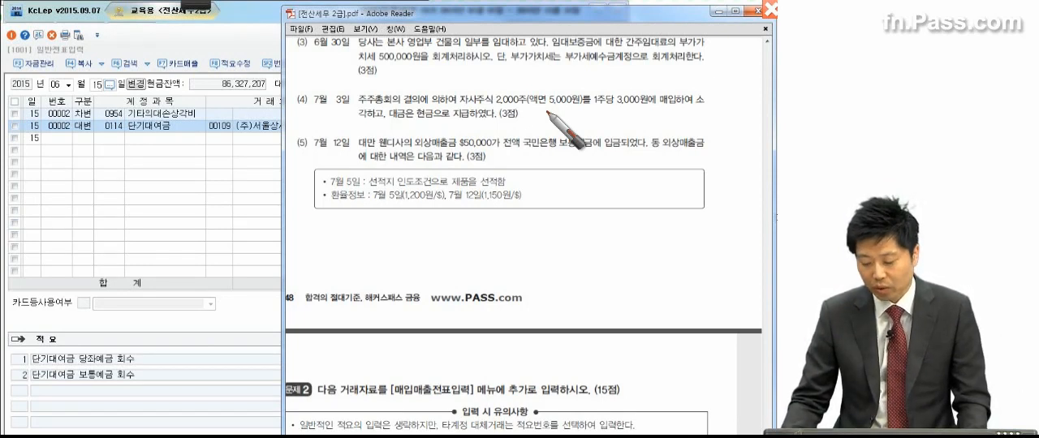
key("Escape")
left_click(97, 85)
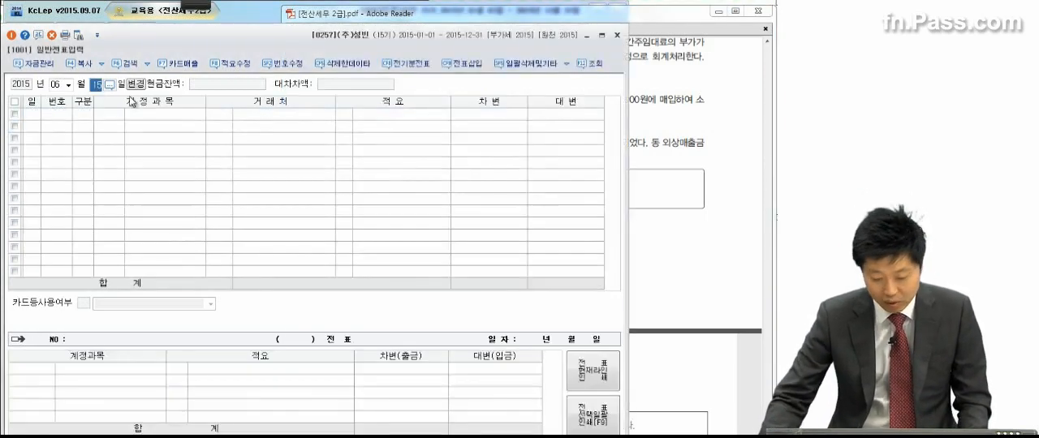
type("30")
key("Return")
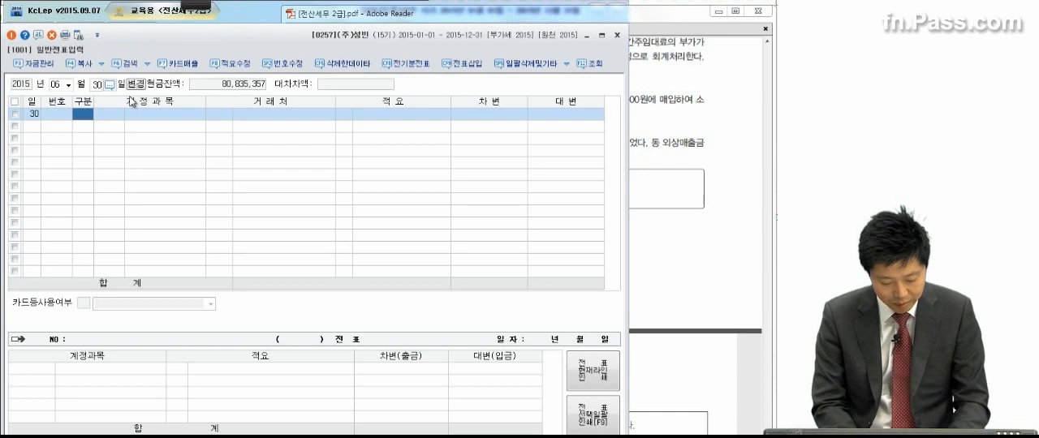
Step: Enter a debit line (차변) of 500,000 for the account 세금과공과, choosing the 판매관리비 version (0817)
type("3세금과")
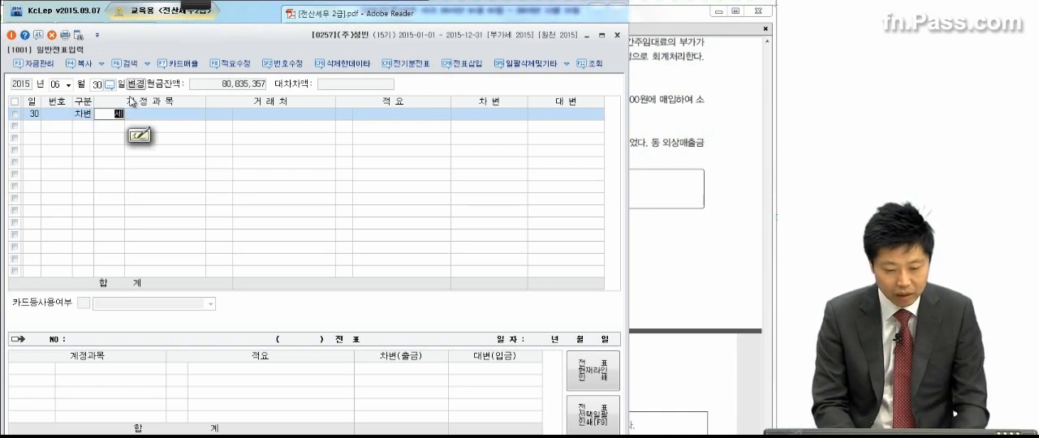
key("Return")
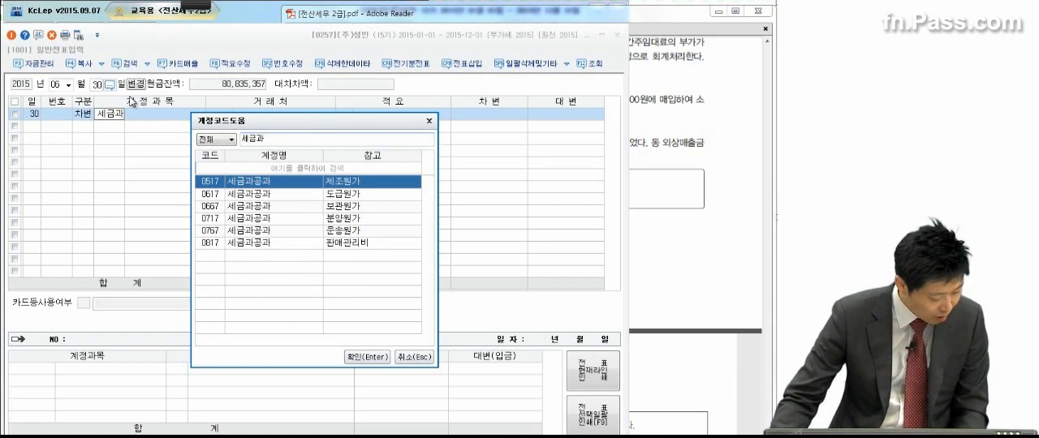
left_click(253, 243)
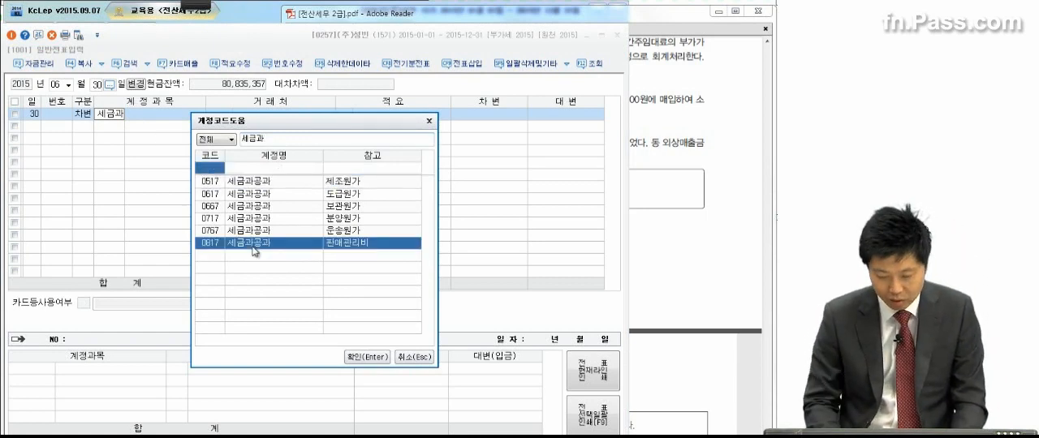
double_click(253, 247)
left_click(514, 115)
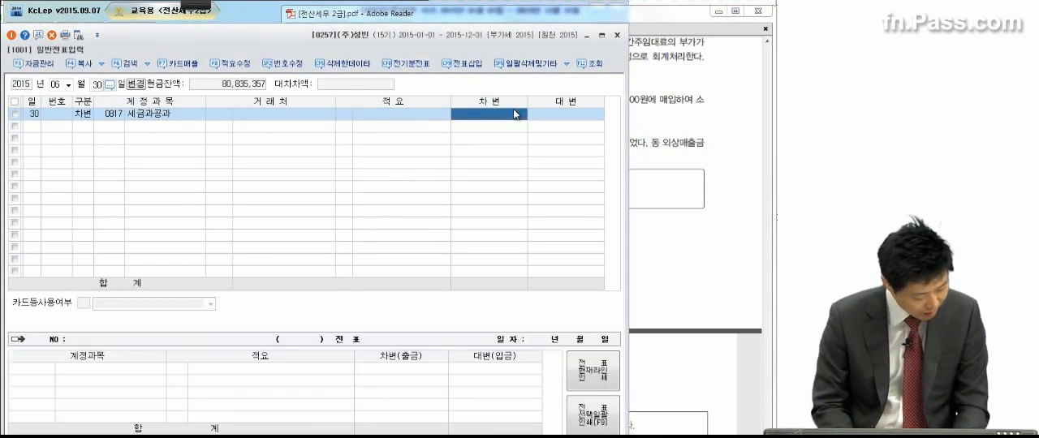
type("50800")
type("0")
key("Return")
Step: Add a balancing credit line (대변) of 500,000 for the account 부가세예수금
type("4")
key("Return")
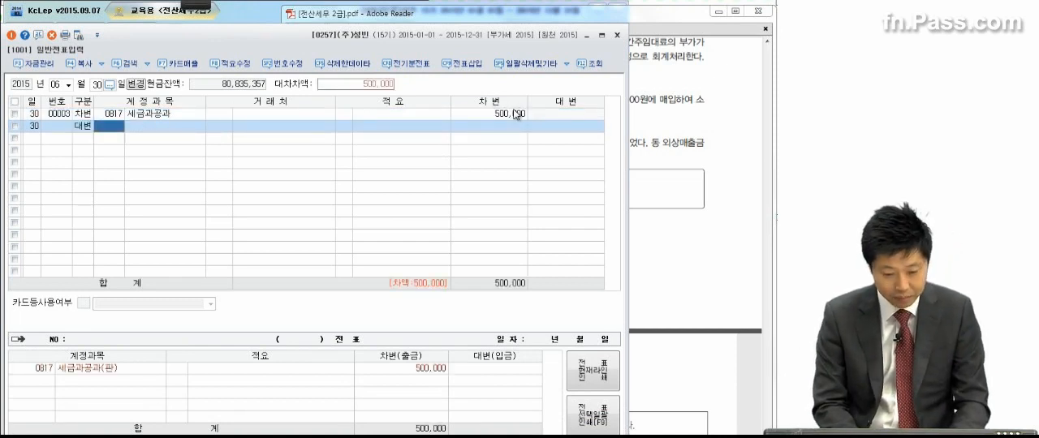
type("부가세")
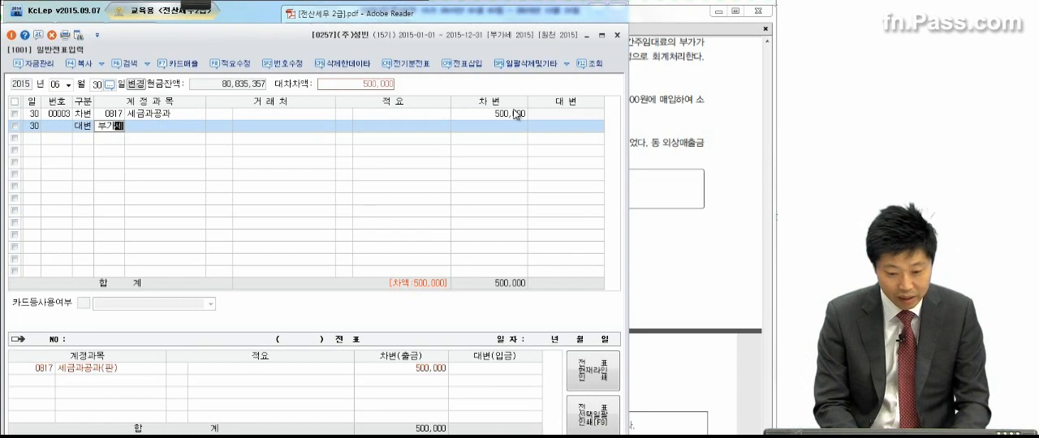
key("Return")
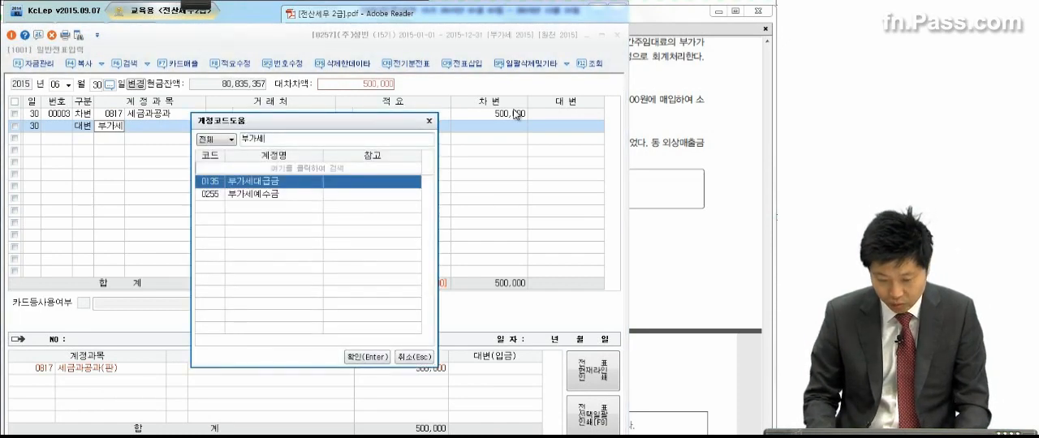
key("Down")
key("Return")
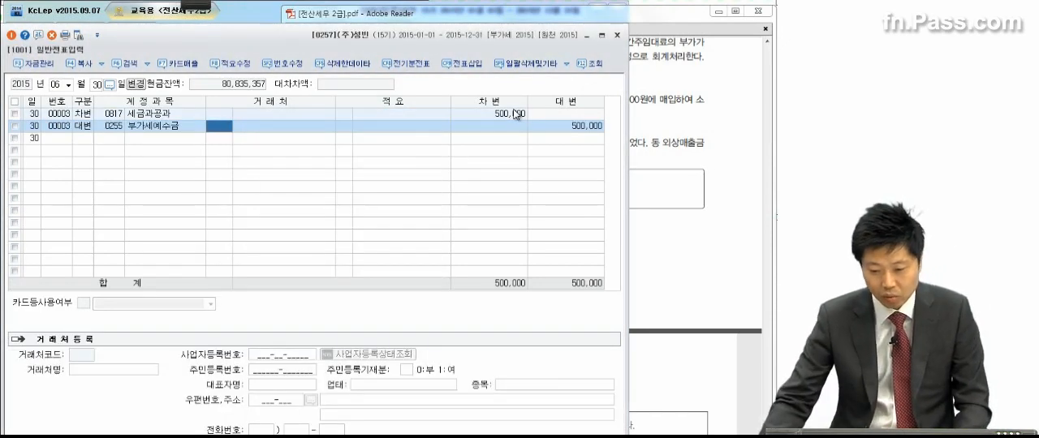
Step: Review transaction (4) in the exam PDF and set the journal voucher date to July 3
left_click(666, 157)
scroll(636, 178, "down", 1)
scroll(636, 178, "down", 1)
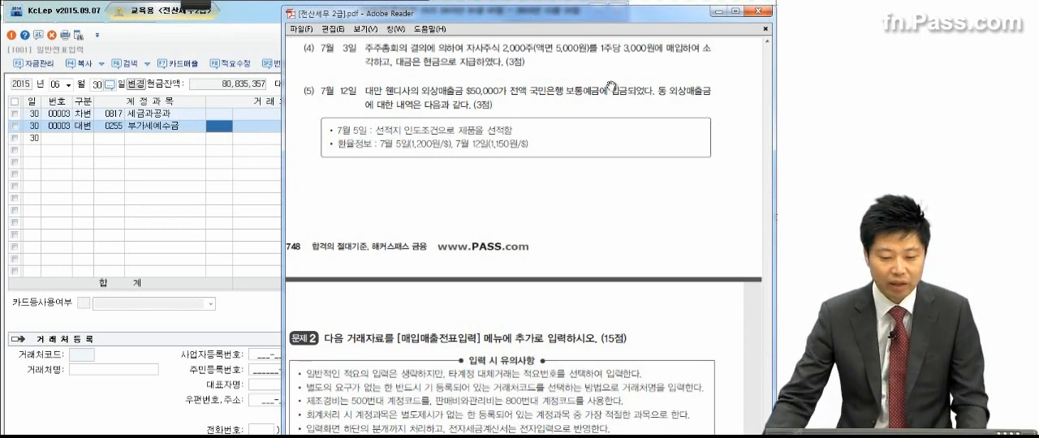
left_click(150, 173)
left_click(68, 86)
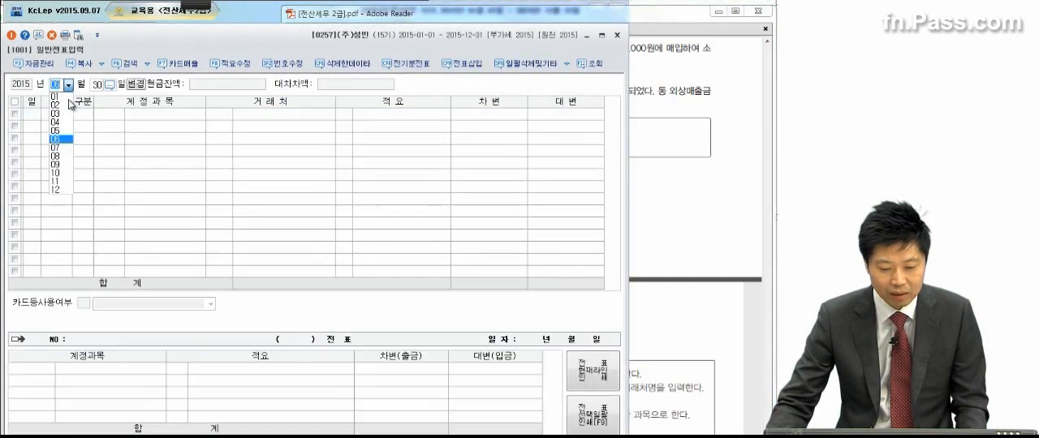
left_click(60, 146)
type("3")
key("Return")
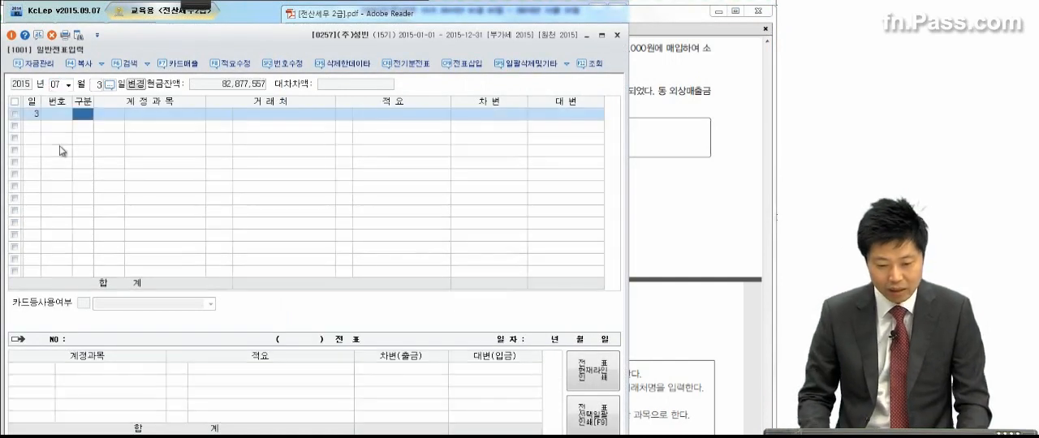
Step: Enter a debit line (차변) of 10,000,000 for the account 자본금
type("3")
key("Return")
type("자본")
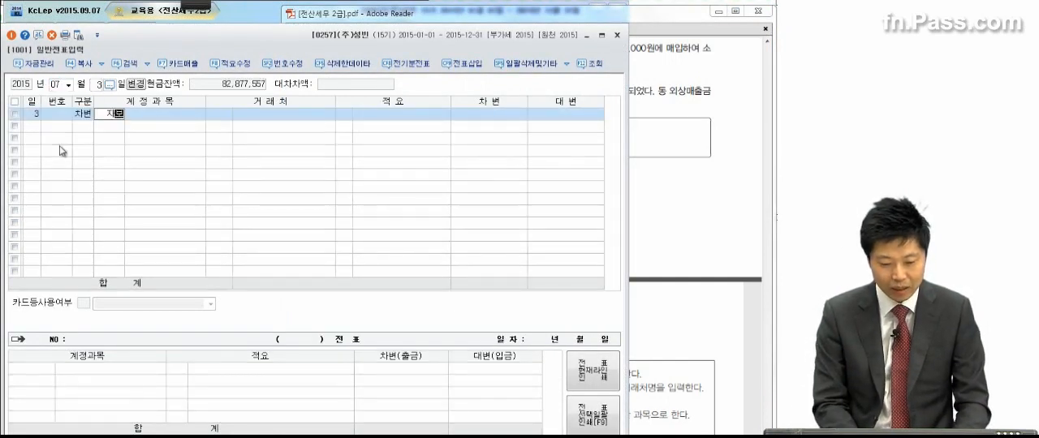
key("Return")
key("Return")
key("Return")
key("Return")
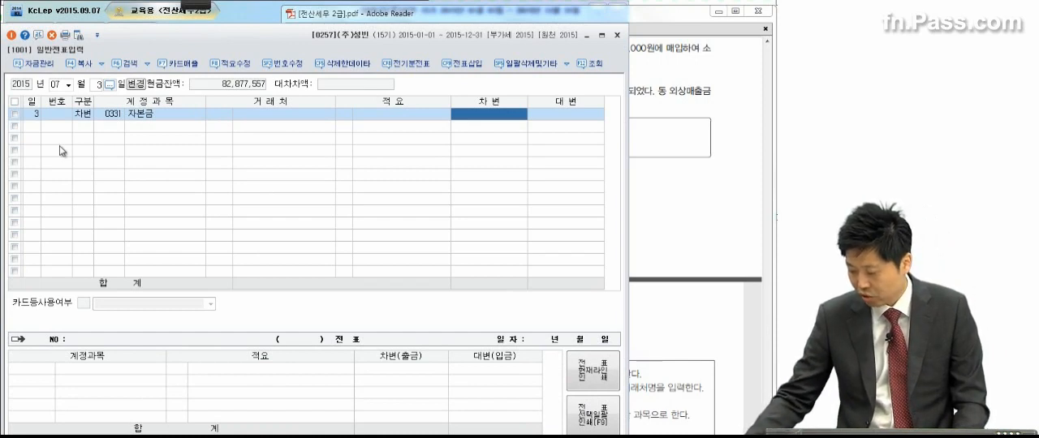
type("10000000")
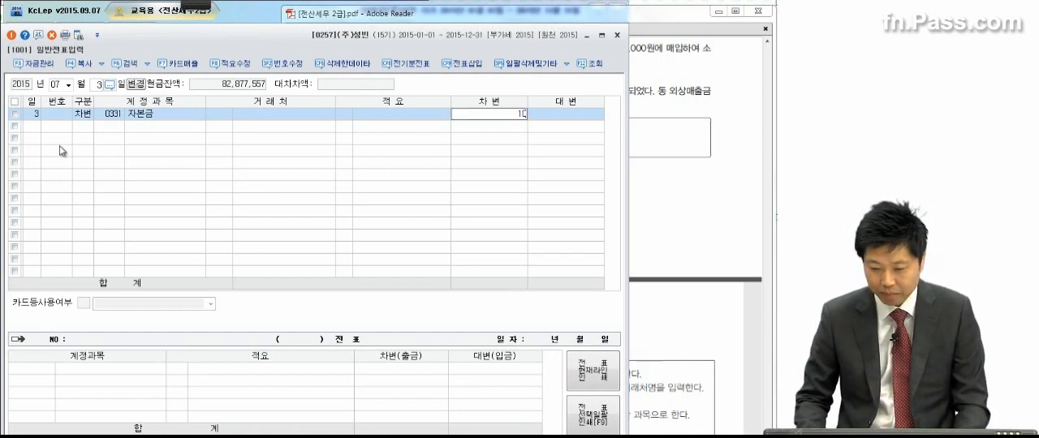
key("Return")
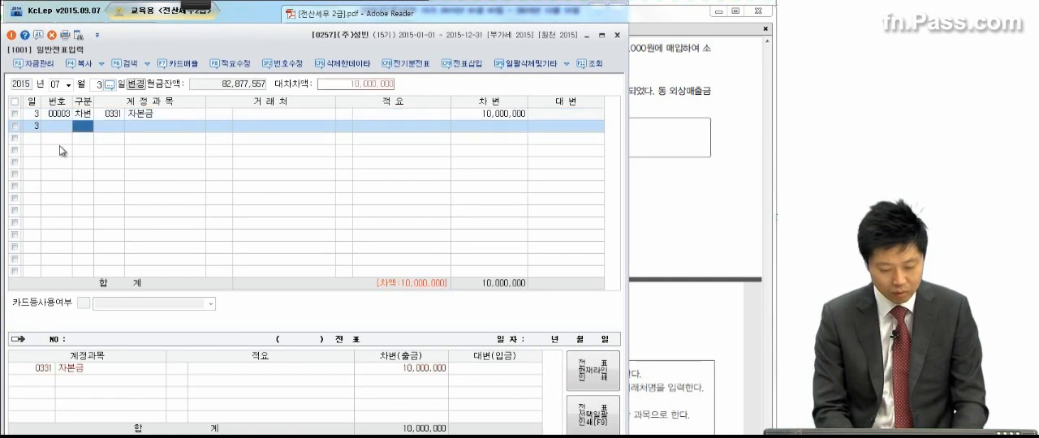
Step: Add a credit line (대변) for the account 현금 (0101) with an amount of 6,000,000
type("4")
type("자본금")
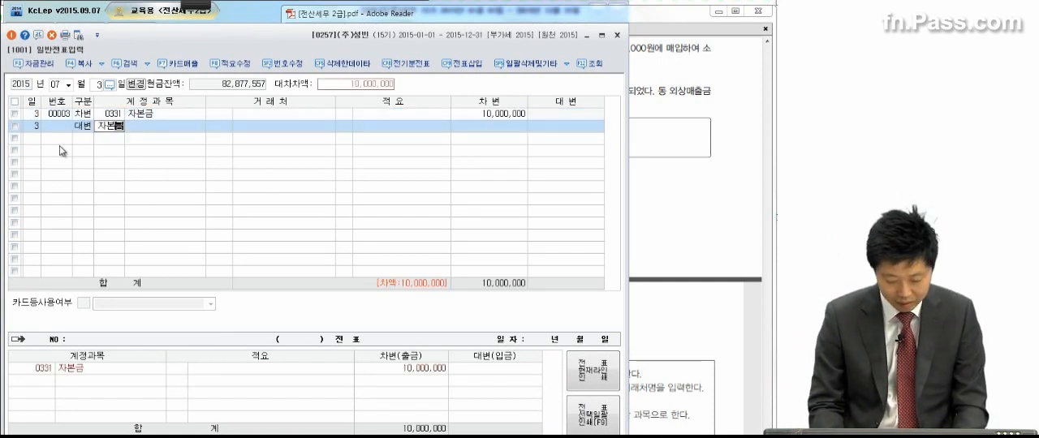
key("BackSpace")
key("BackSpace")
key("BackSpace")
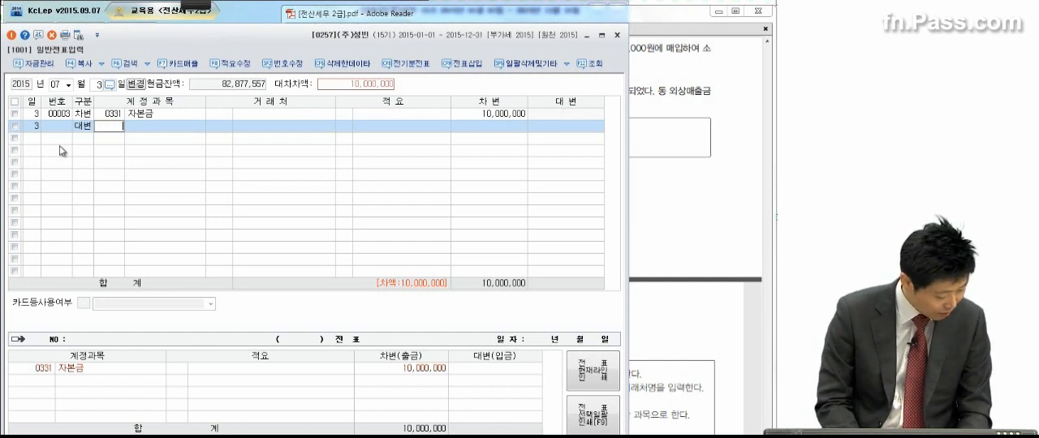
type("101")
key("Return")
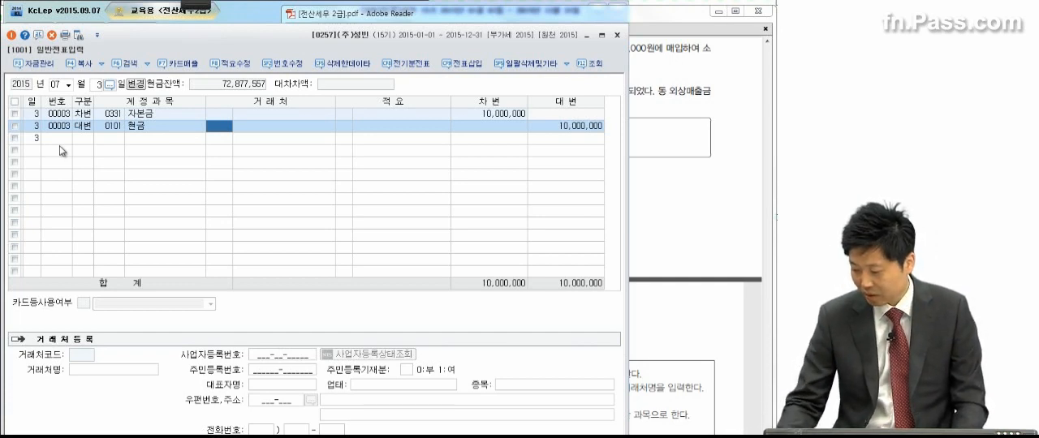
left_click(567, 127)
type("6,000,000")
key("Return")
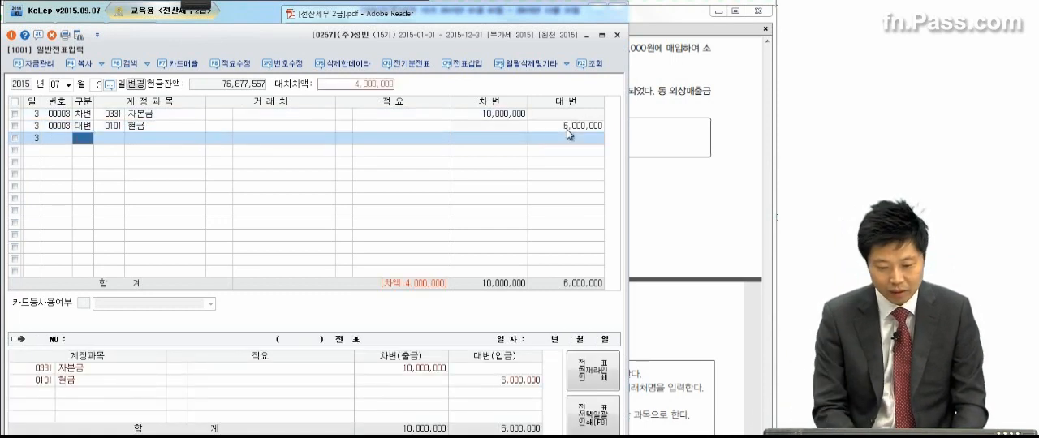
Step: Add a balancing credit line (대변) of 4,000,000 for the account 감자차익
type("4")
key("Return")
type("감자")
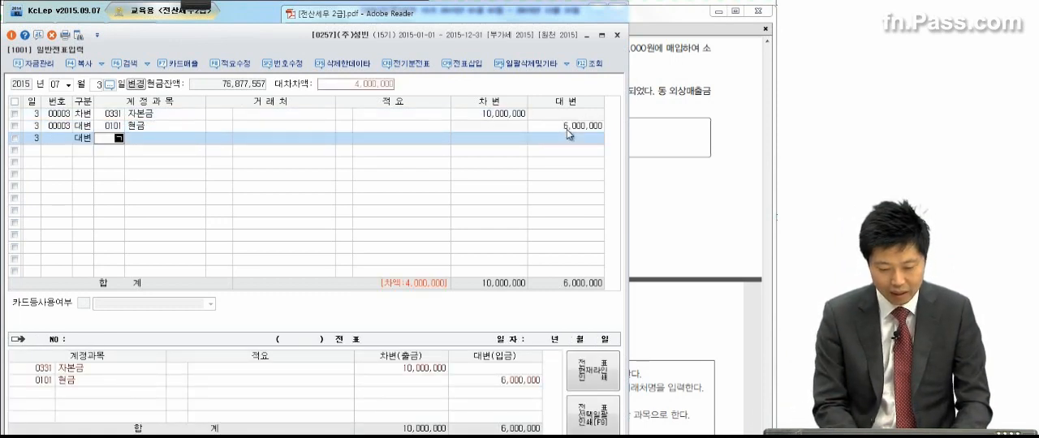
key("Return")
key("Return")
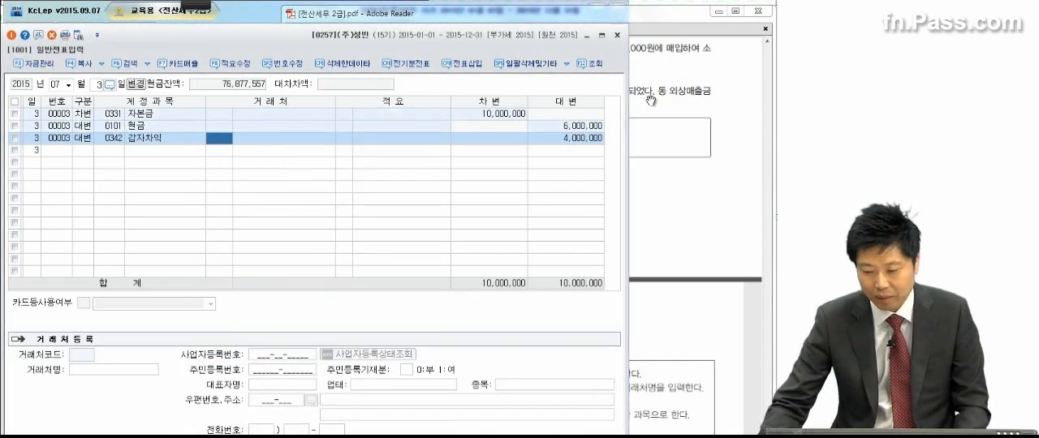
Step: Review transaction (5) in the exam PDF, underlining the July 5 and July 12 dates and their exchange rates with the pen
left_click(654, 144)
left_click_drag(581, 224, 578, 178)
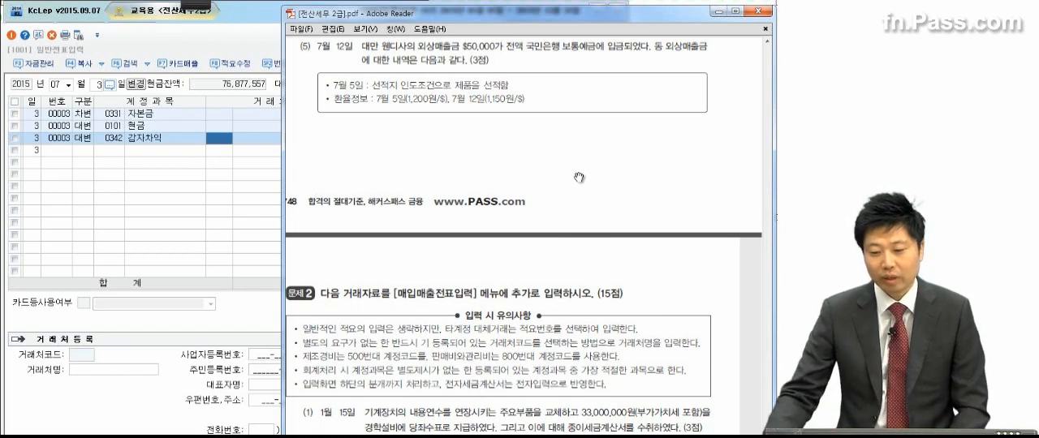
left_click(185, 5)
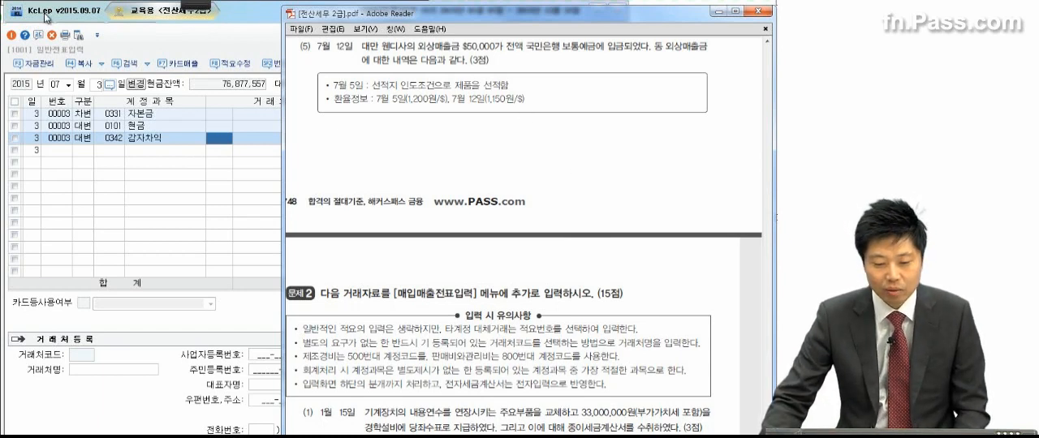
left_click(34, 29)
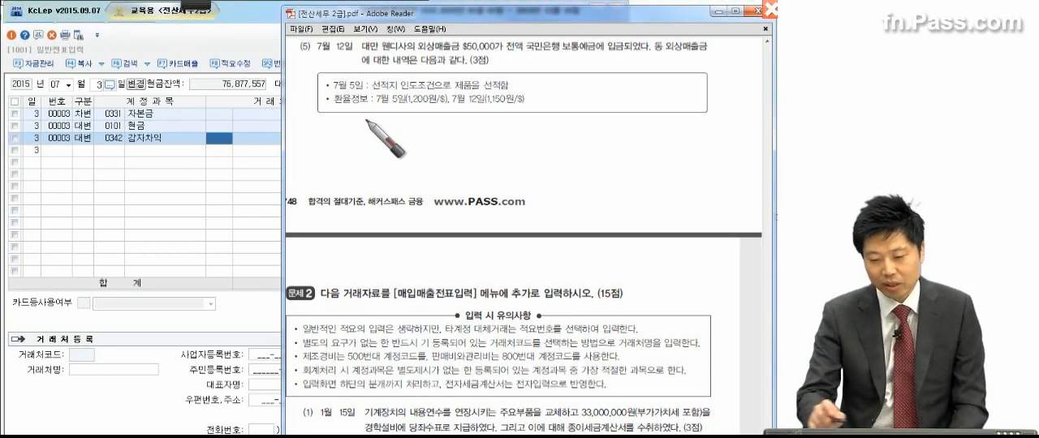
left_click_drag(325, 88, 362, 95)
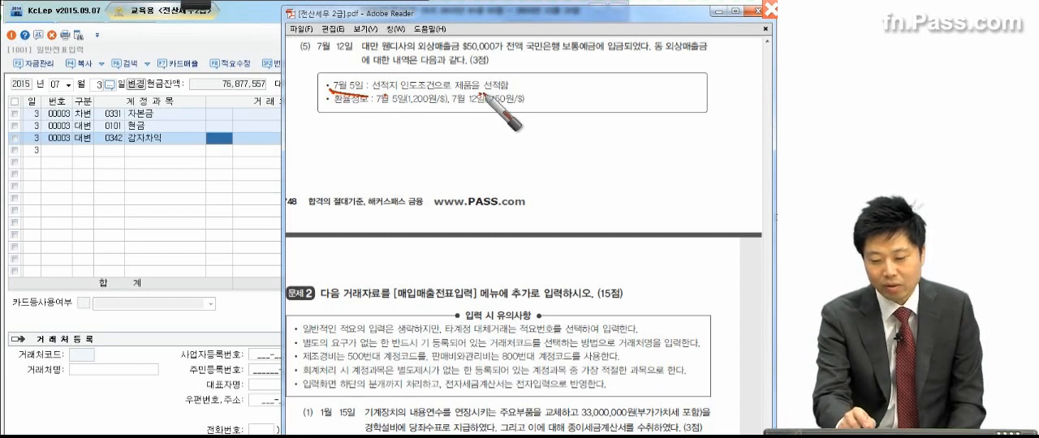
left_click(346, 112)
left_click_drag(383, 109, 438, 110)
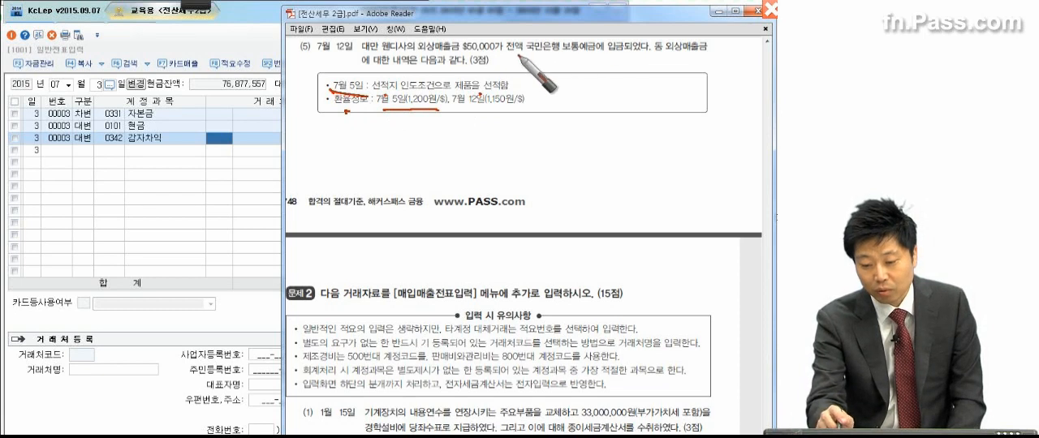
left_click_drag(312, 58, 351, 58)
left_click_drag(451, 115, 528, 112)
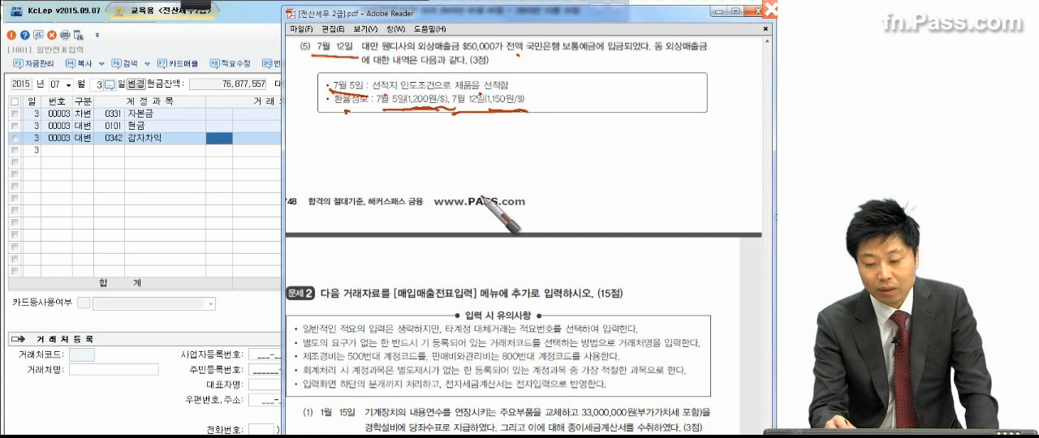
Step: Handwrite the exchange difference of 50 and the total 2,500,000 below the exchange rates of transaction (5), circling and underlining them
mouse_move(472, 132)
left_mouse_down()
mouse_move(482, 142)
mouse_move(473, 153)
mouse_move(499, 148)
mouse_move(529, 175)
left_mouse_up()
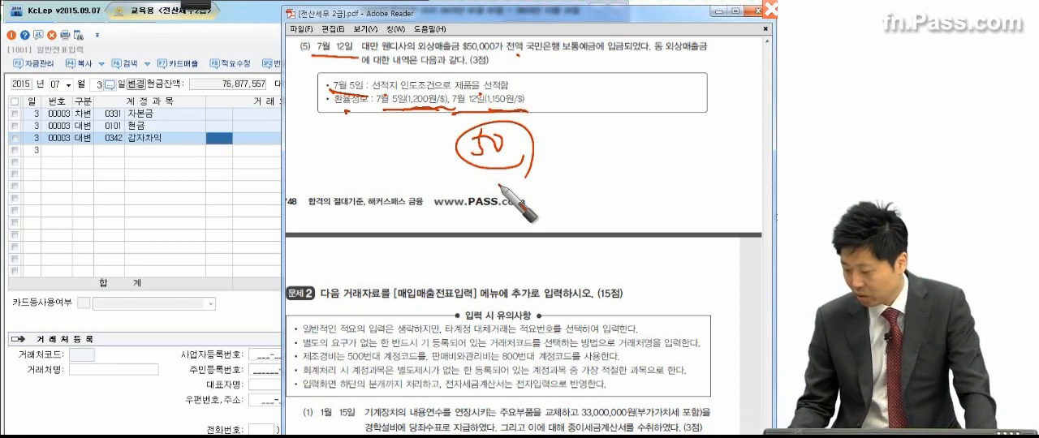
mouse_move(583, 139)
left_mouse_down()
mouse_move(609, 156)
mouse_move(668, 131)
mouse_move(707, 153)
mouse_move(766, 135)
mouse_move(737, 142)
left_mouse_up()
left_click_drag(584, 169, 757, 174)
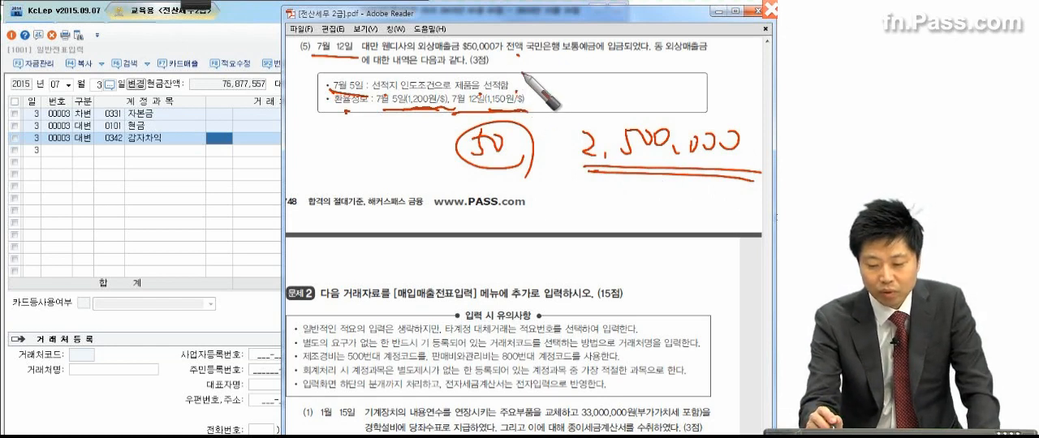
Step: Handwrite the note 선수금 수령액은 없음 beside the transaction details and mark the $50,000 receivable and the 1,200원 rate
left_click_drag(525, 76, 521, 98)
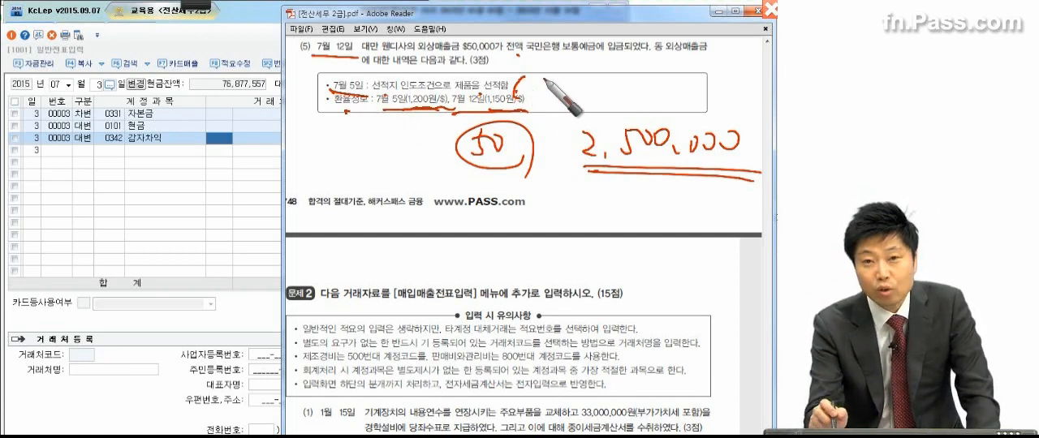
left_click_drag(672, 73, 661, 103)
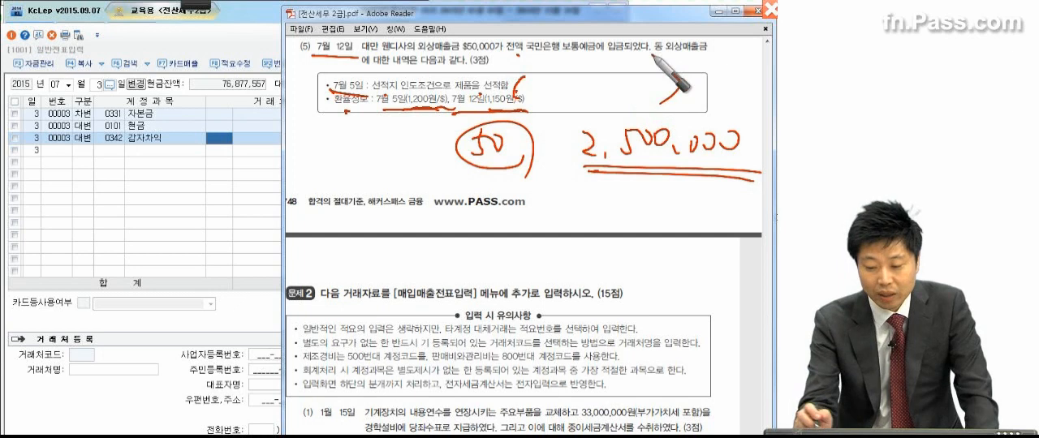
mouse_move(530, 87)
left_mouse_down()
mouse_move(541, 73)
mouse_move(532, 89)
mouse_move(558, 72)
mouse_move(553, 84)
mouse_move(594, 72)
mouse_move(659, 86)
mouse_move(680, 60)
mouse_move(675, 75)
mouse_move(703, 67)
mouse_move(726, 79)
mouse_move(673, 67)
mouse_move(680, 62)
mouse_move(684, 80)
left_mouse_up()
left_click_drag(738, 99, 740, 104)
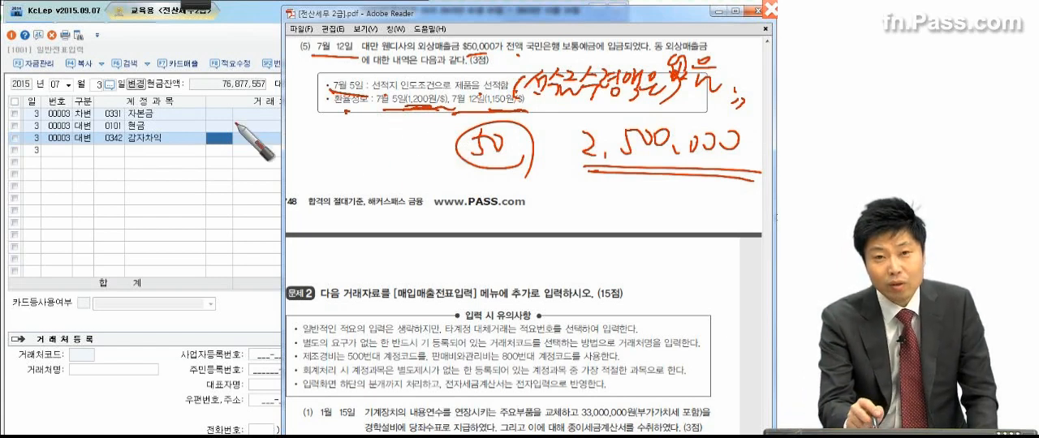
mouse_move(526, 103)
left_mouse_down()
mouse_move(690, 105)
mouse_move(743, 117)
left_mouse_up()
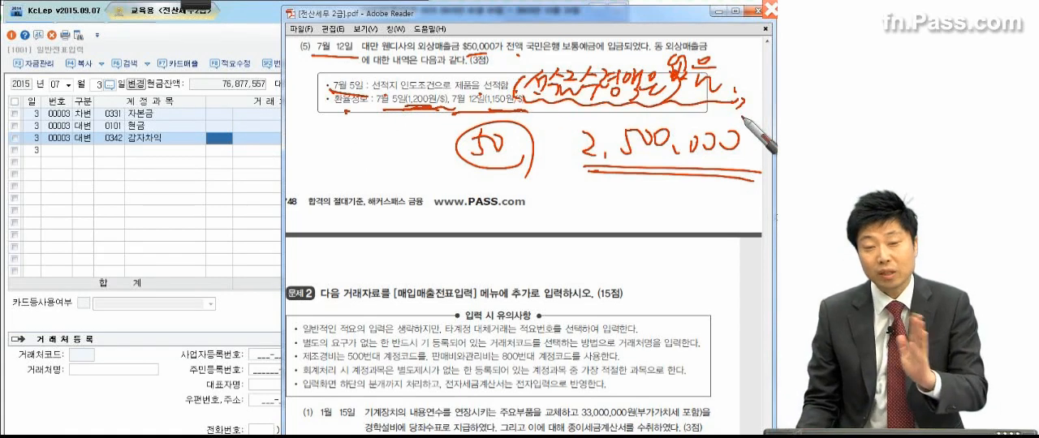
mouse_move(477, 47)
left_mouse_down()
mouse_move(461, 38)
mouse_move(495, 50)
left_mouse_up()
left_click_drag(430, 110, 426, 113)
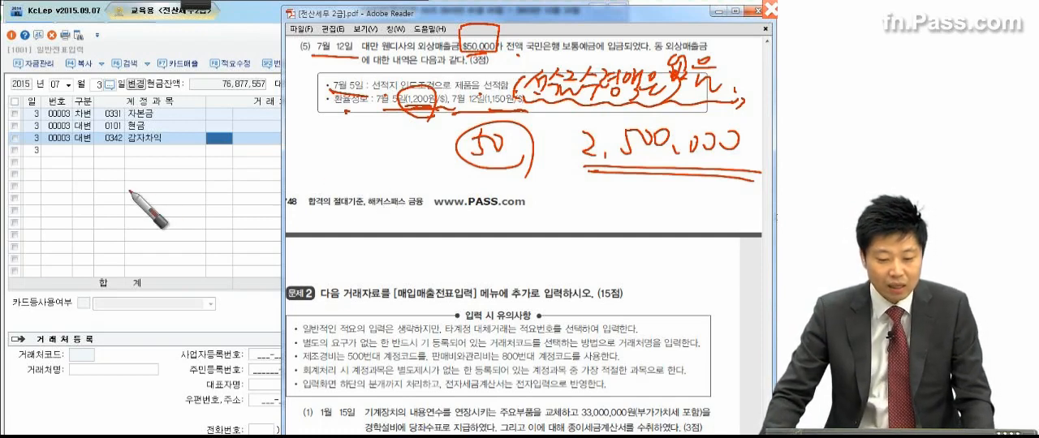
Step: Set the general journal date to July 12, 2015 and return to transaction (5) in the exam PDF in Adobe Reader
left_click(101, 90)
type("12")
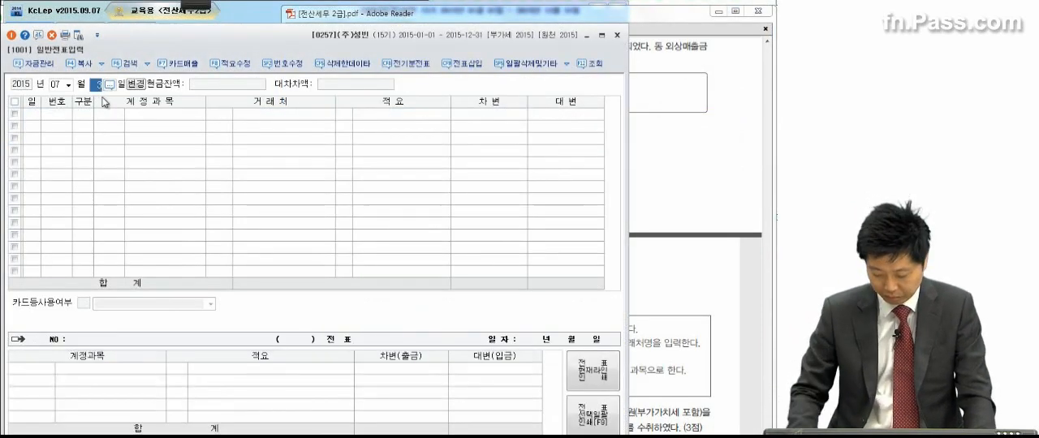
key("Return")
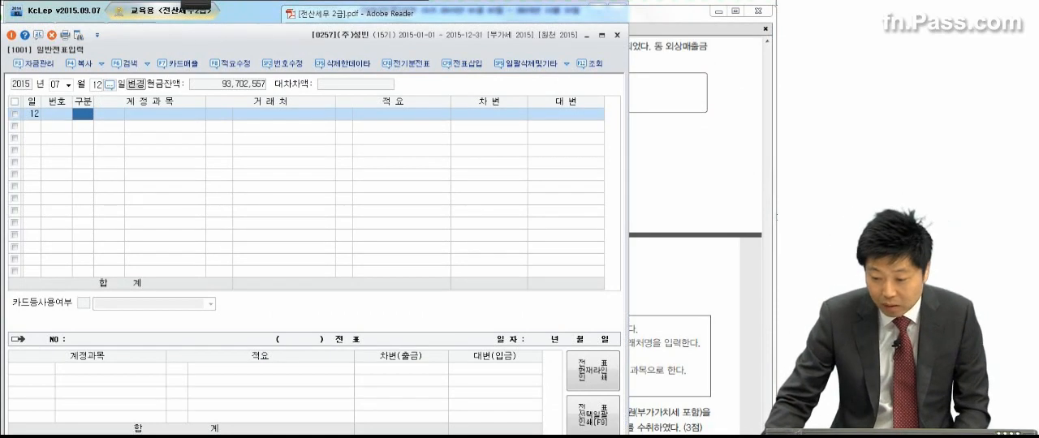
left_click(631, 152)
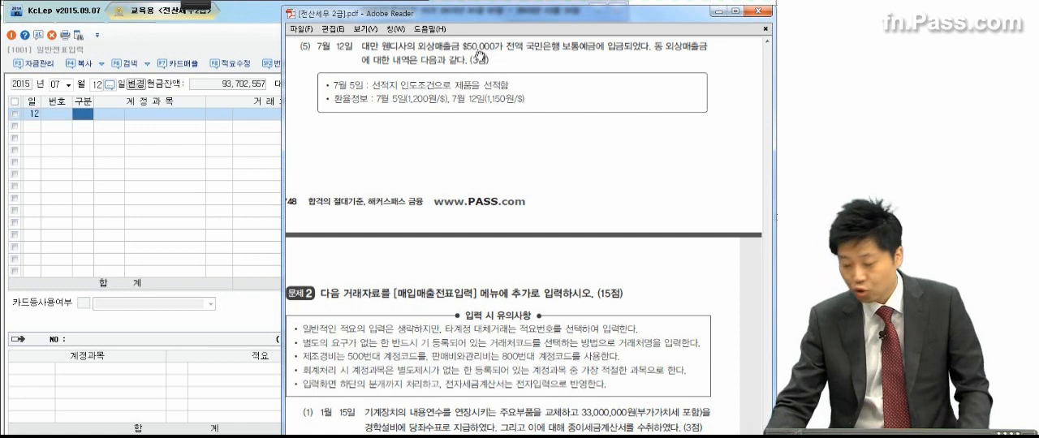
Step: In KcLep, start a credit line (대변) on July 12 for the account 0108 외상매출금
left_click(103, 139)
left_click(87, 116)
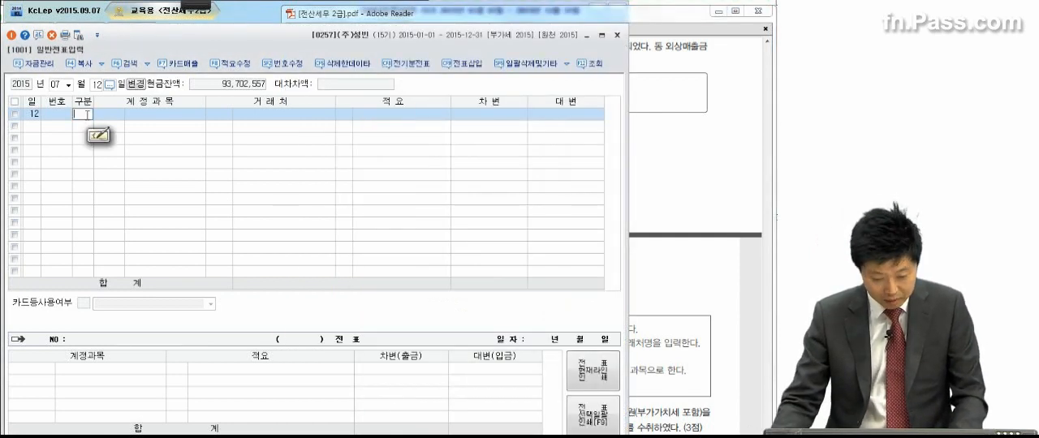
type("4")
key("Return")
type("외사ㅇ매")
key("Return")
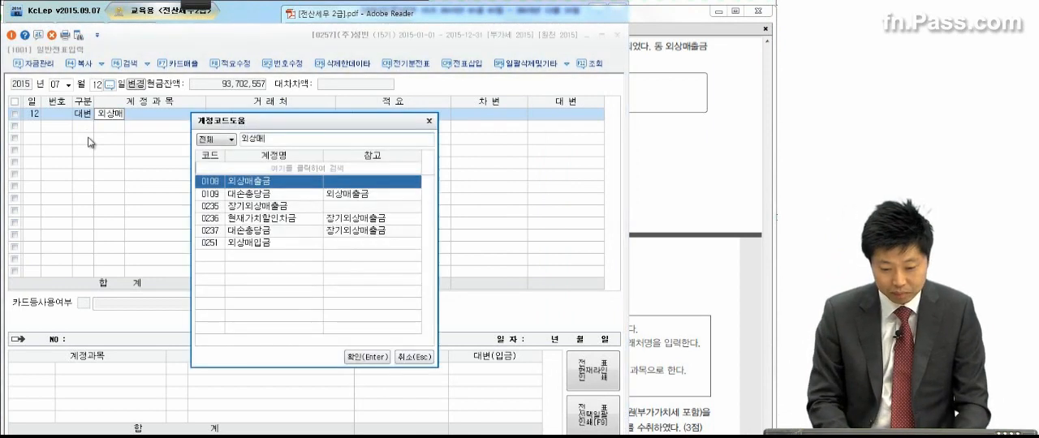
key("Return")
Step: Assign the client 웬디사 to the 외상매출금 line and set its credit amount to 60,000,000
type("웬디")
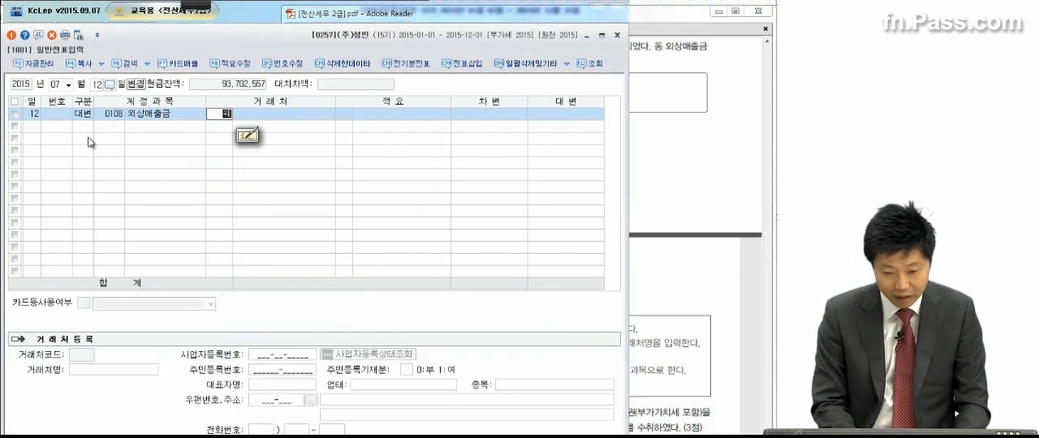
key("Return")
key("Return")
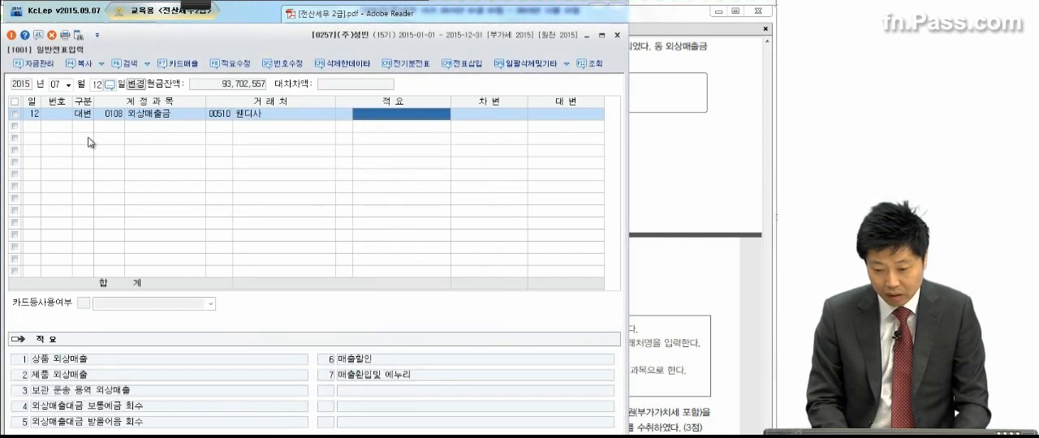
key("Return")
type("60000000")
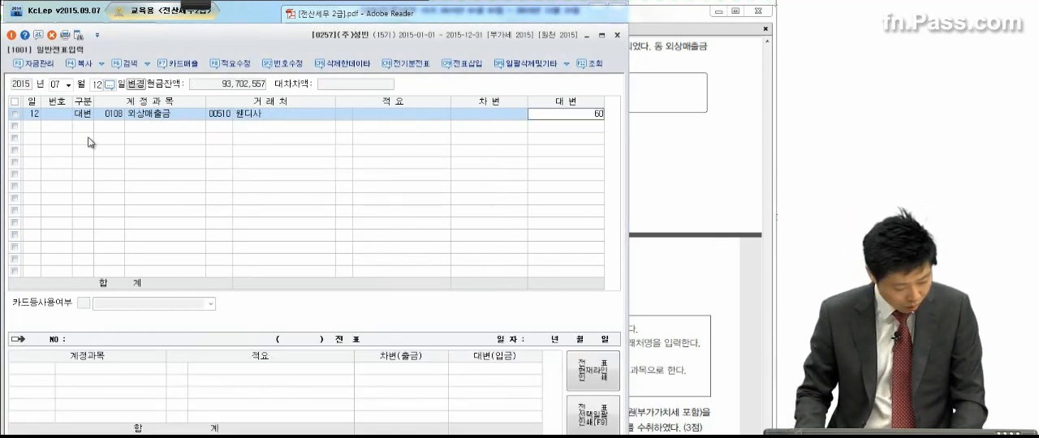
key("Return")
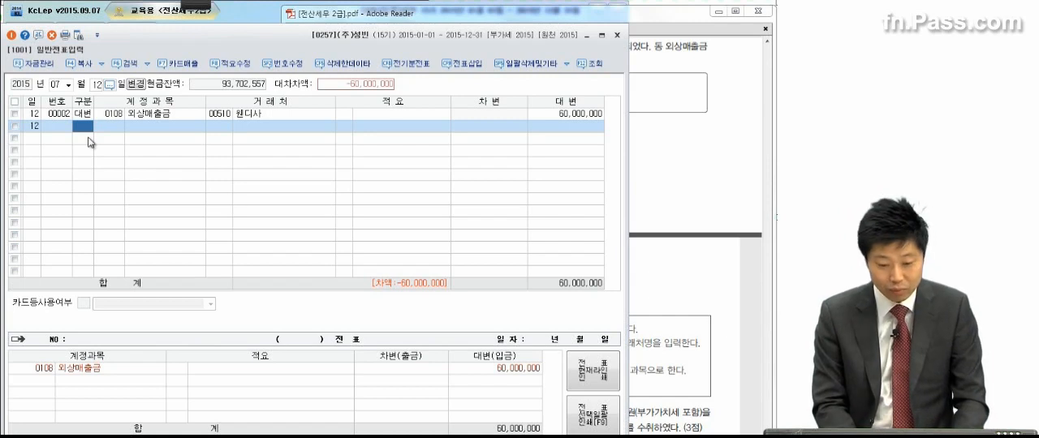
Step: Add a debit line (차변) for the account 0952 외환차손 with an amount of 2,500,000
type("3외호")
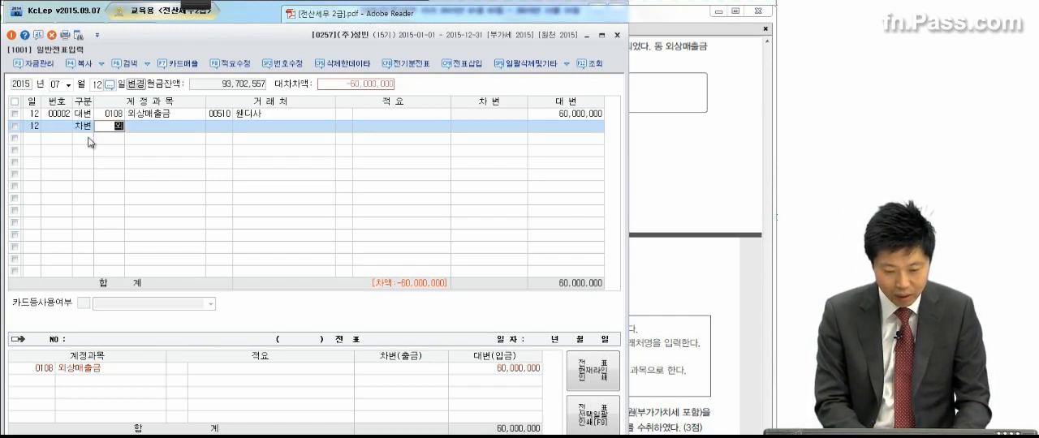
key("BackSpace")
key("BackSpace")
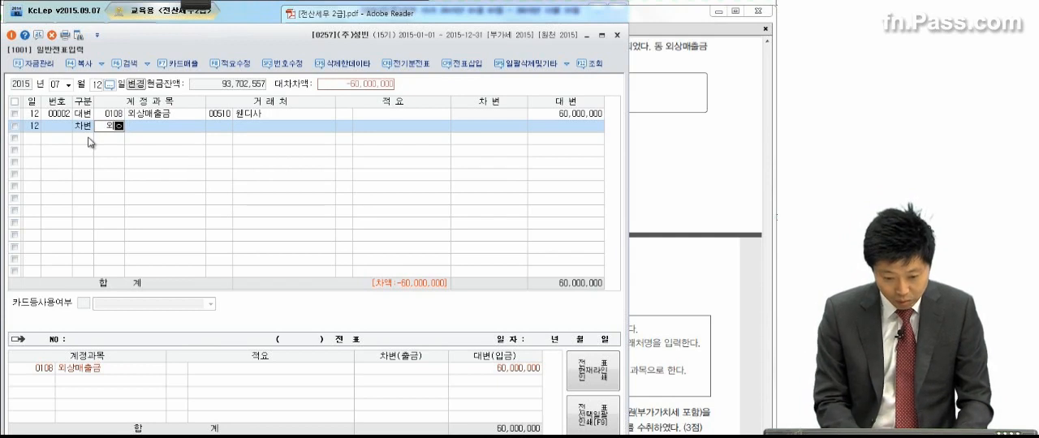
type("환")
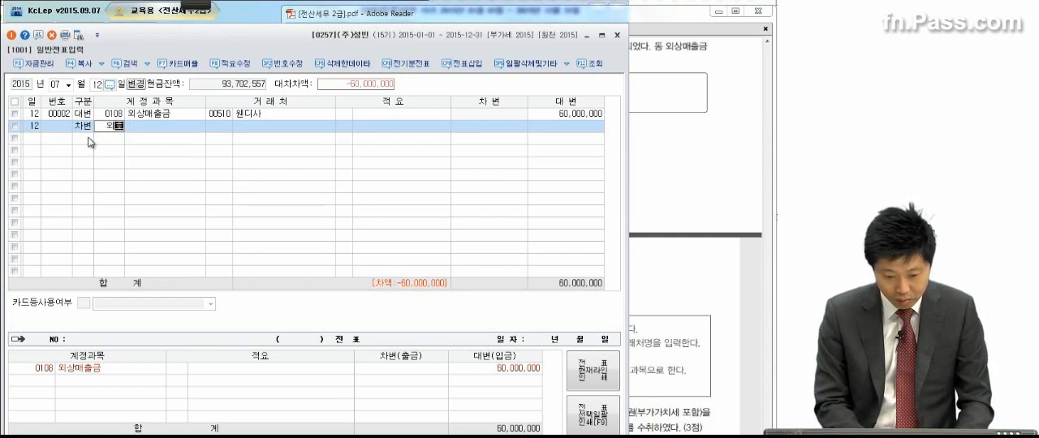
type("차")
key("Return")
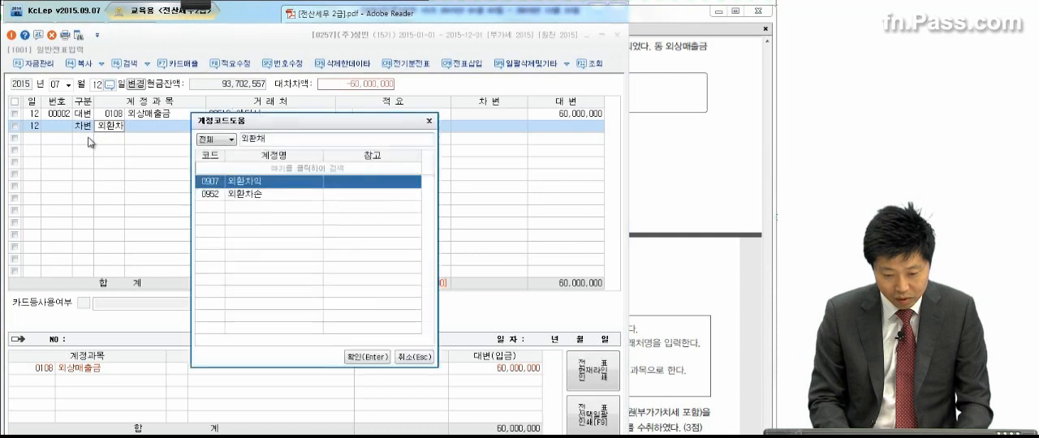
key("Down")
key("Return")
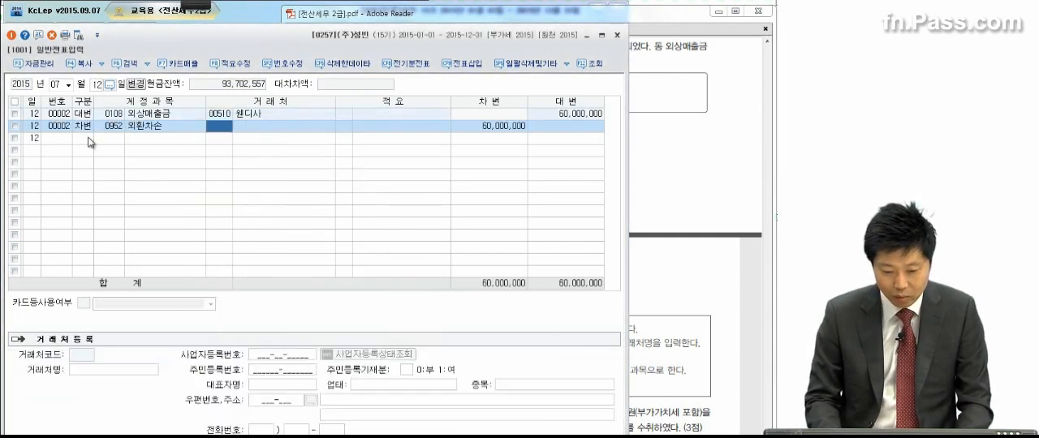
left_click(479, 128)
type("2,500,000")
key("Return")
Step: Add a balancing debit line (차변) of 57,500,000 for the account 0103 보통예금
type("3")
key("Return")
type("103")
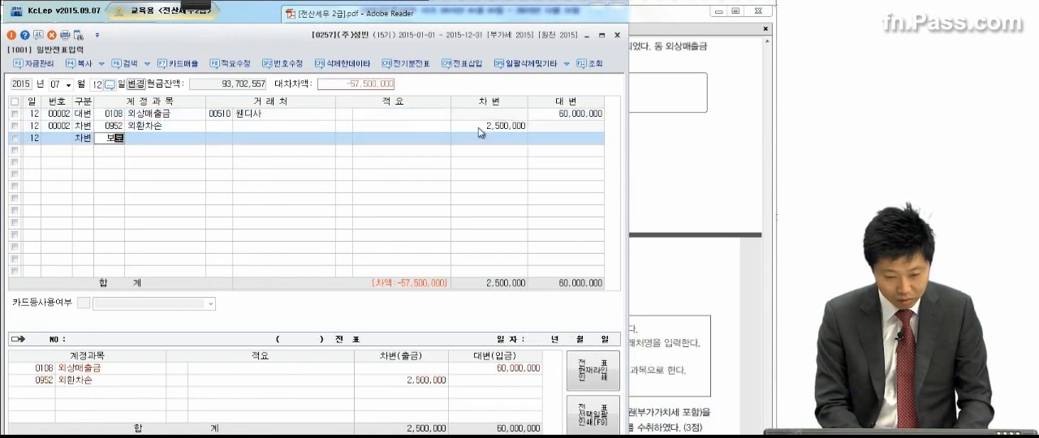
key("Return")
key("Return")
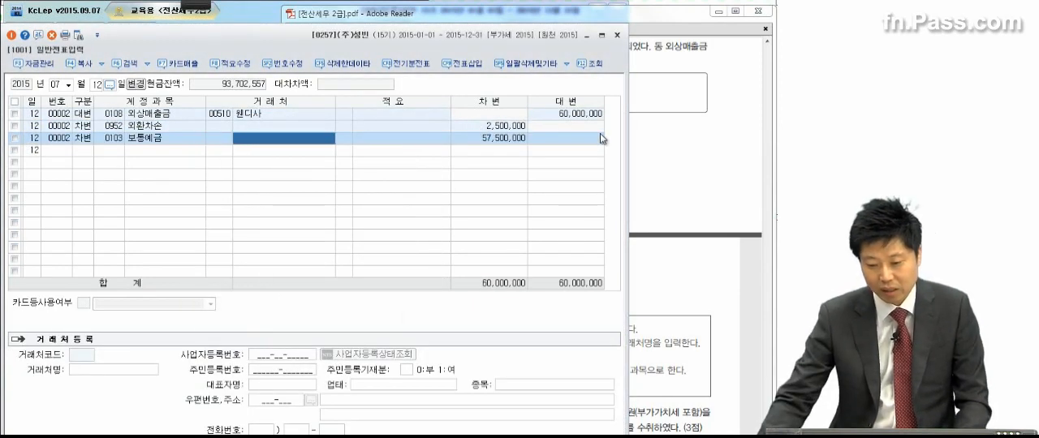
key("Return")
Step: Compare the July 12 journal entry with transaction (5) in the exam PDF
left_click(664, 140)
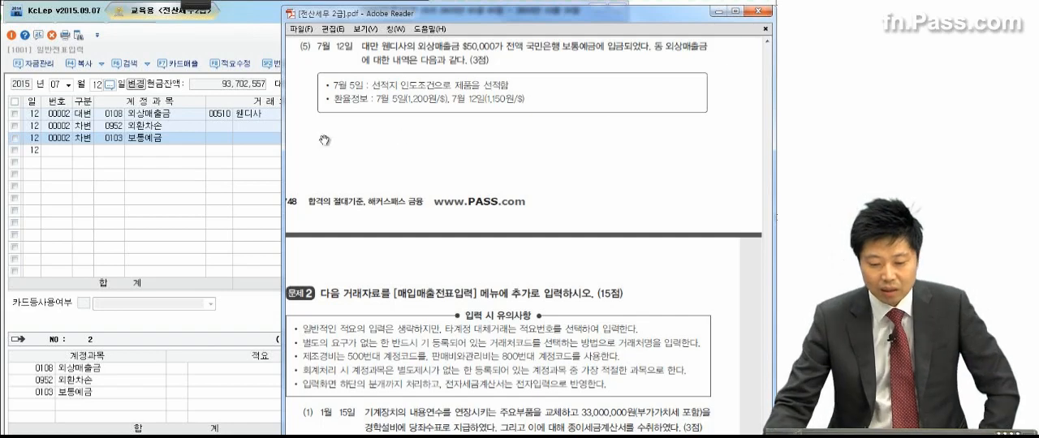
left_click(258, 147)
left_click(477, 143)
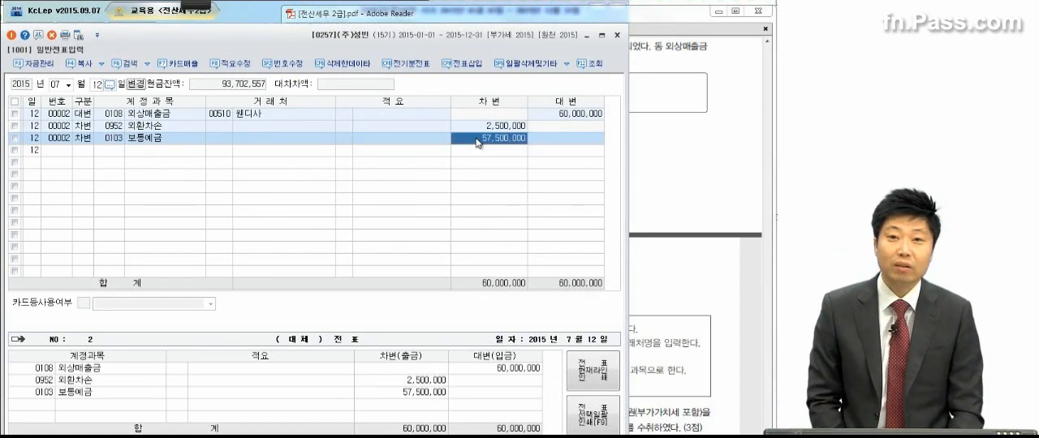
Step: Close the 일반전표입력 window and bring up the transactions of problem 2 in the exam PDF
left_click(640, 142)
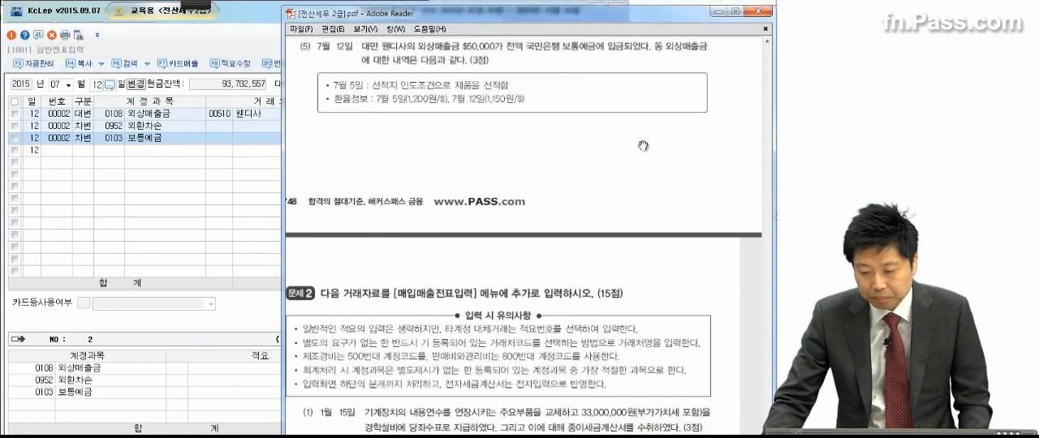
scroll(623, 254, "down", 3)
scroll(623, 254, "down", 3)
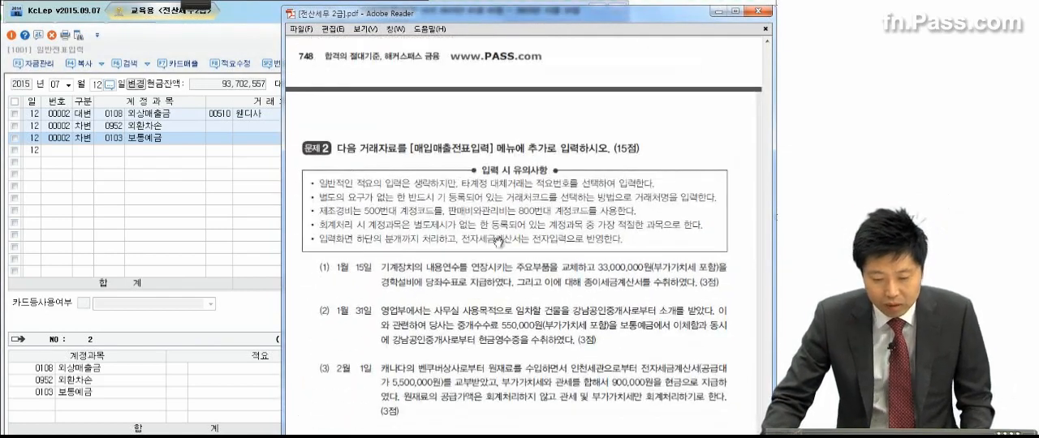
left_click(207, 43)
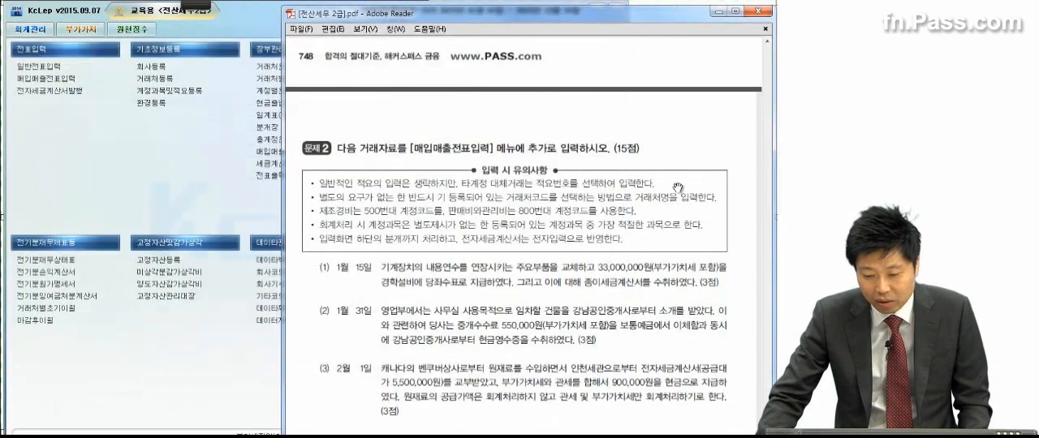
scroll(678, 188, "down", 5)
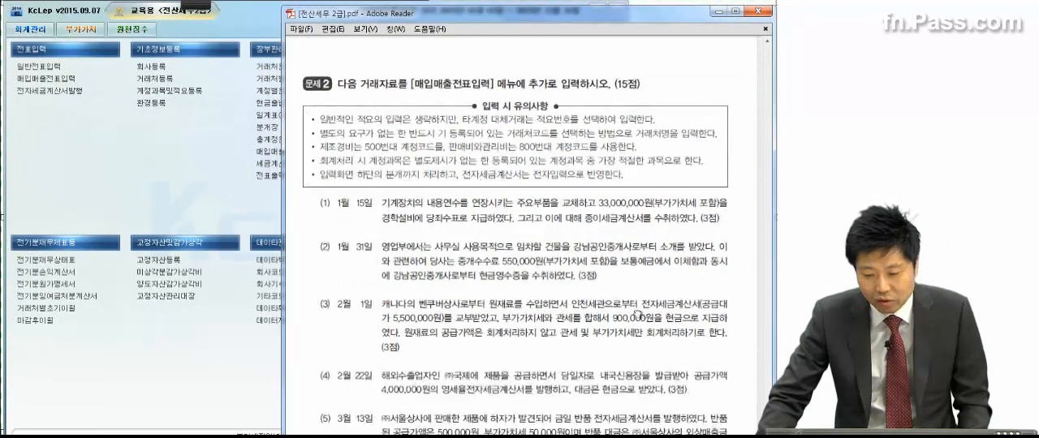
scroll(634, 261, "down", 1)
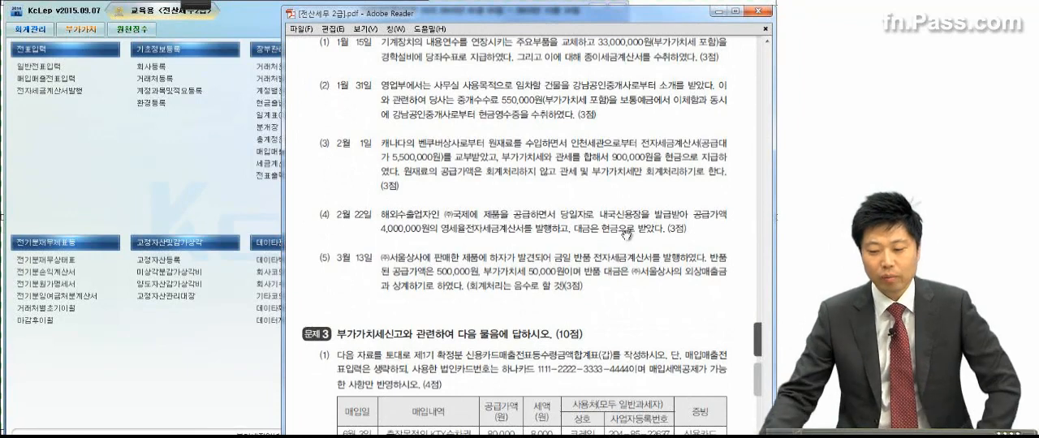
Step: Review transaction (1) of problem 2 with the pen, circling 종이 and marking 기계장치, 내용연수를 연장시키는, the 당좌수표 payment and the 세금계산서 receipt
left_click(196, 5)
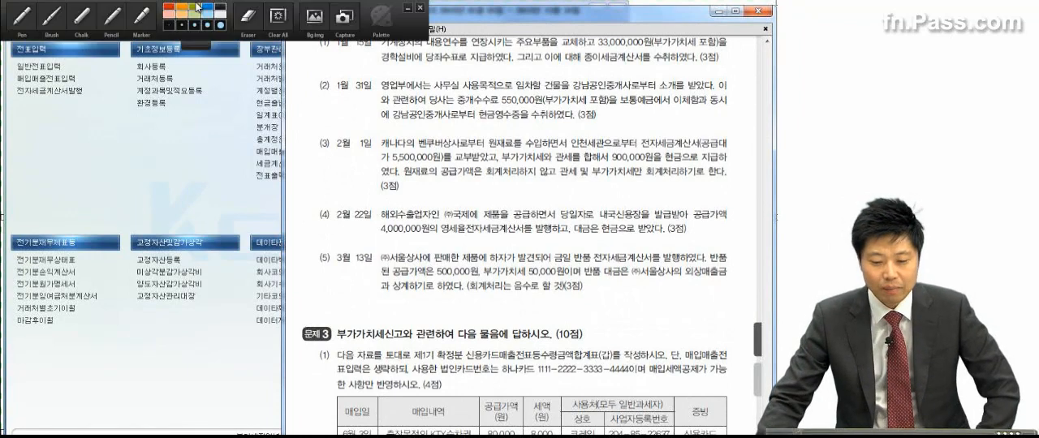
left_click(22, 13)
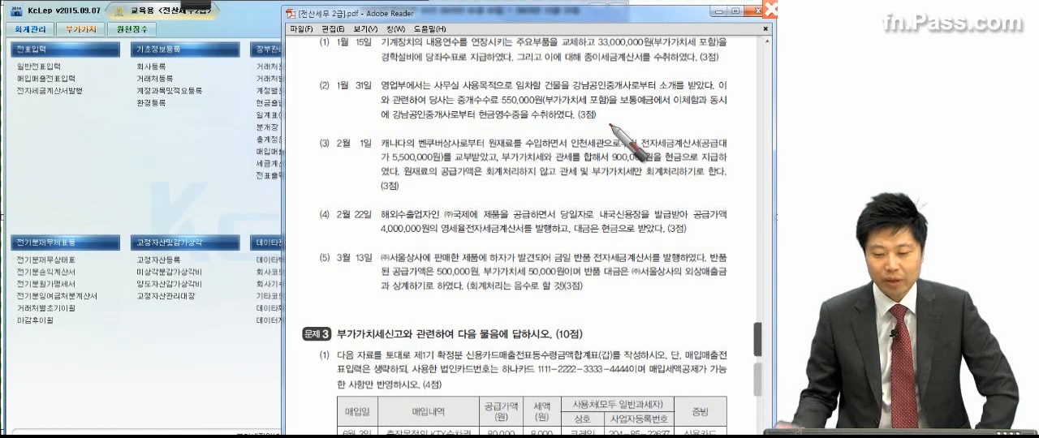
left_click(505, 72)
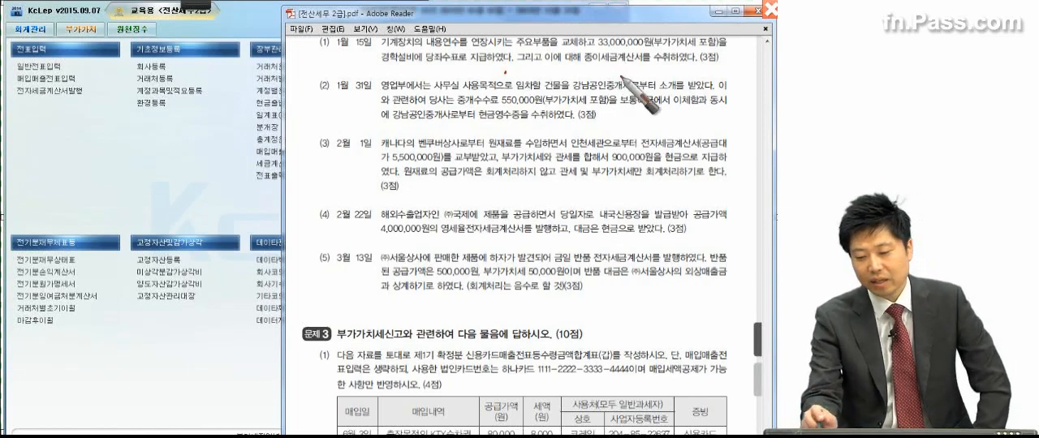
mouse_move(594, 67)
left_mouse_down()
mouse_move(584, 80)
mouse_move(682, 67)
left_mouse_up()
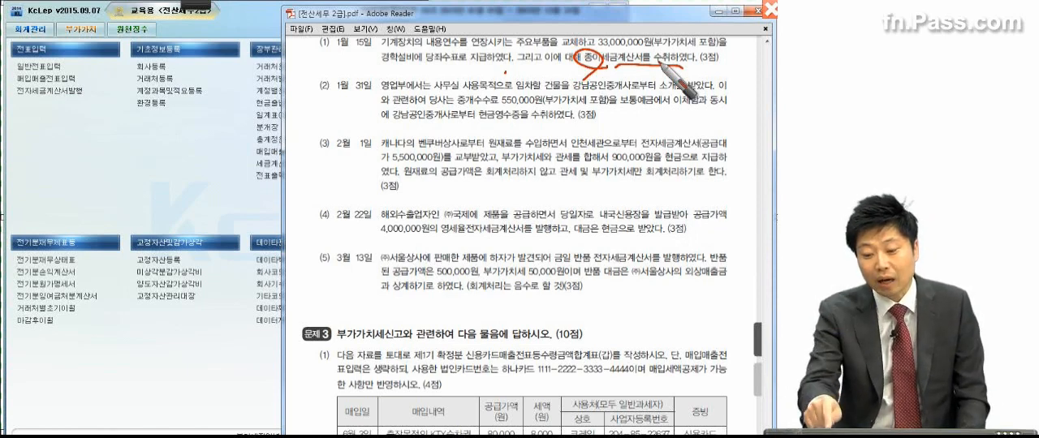
left_click_drag(662, 63, 560, 130)
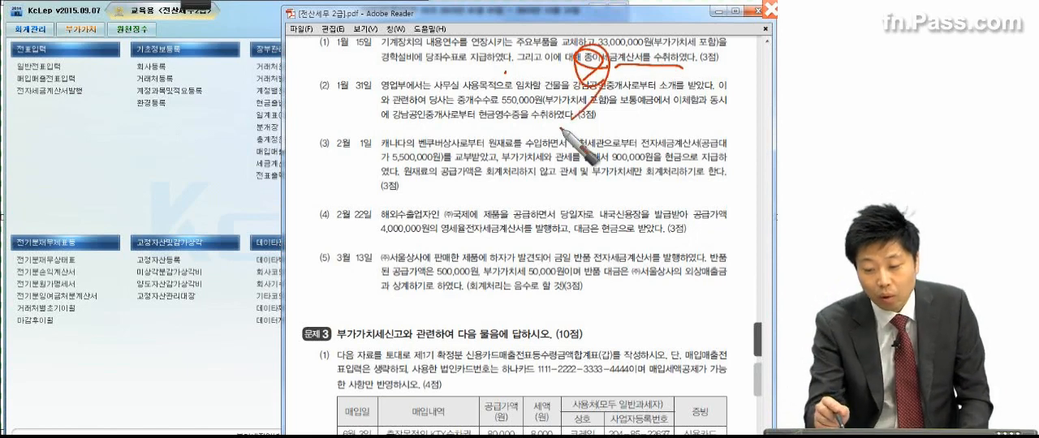
left_click_drag(428, 48, 507, 47)
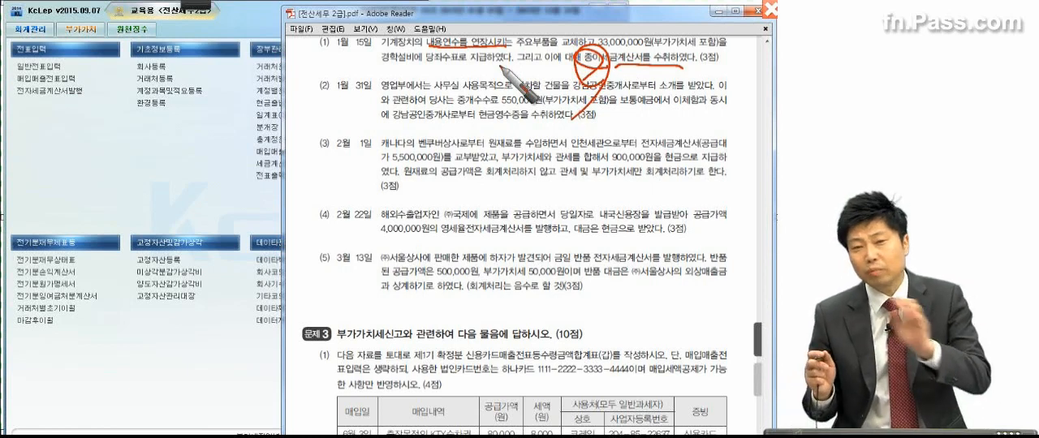
left_click_drag(405, 46, 410, 81)
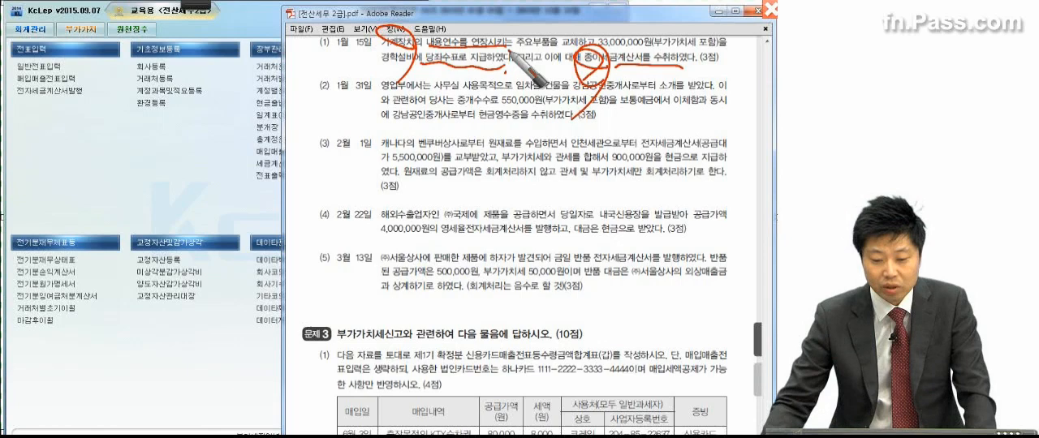
key("Escape")
Step: Open 매입매출전표입력 for January 15, 2015 and start a purchase line of type 51 과세
left_click(41, 83)
left_click(41, 81)
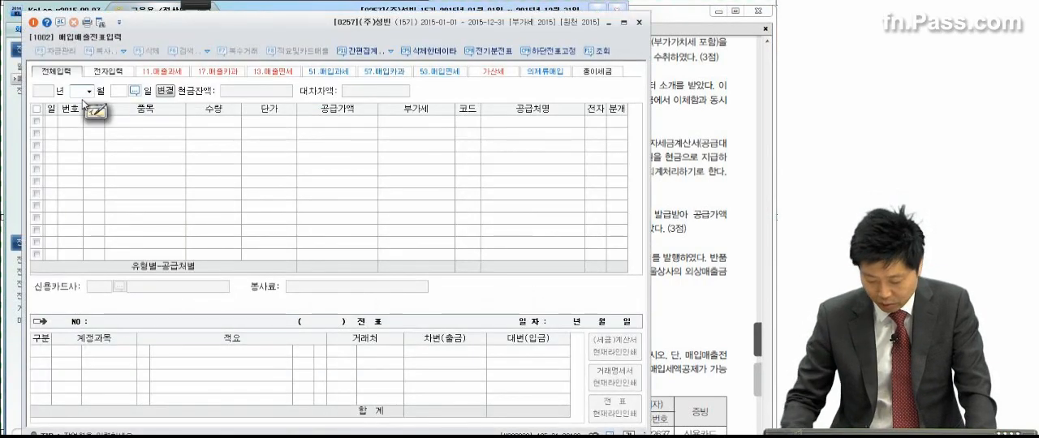
type("01")
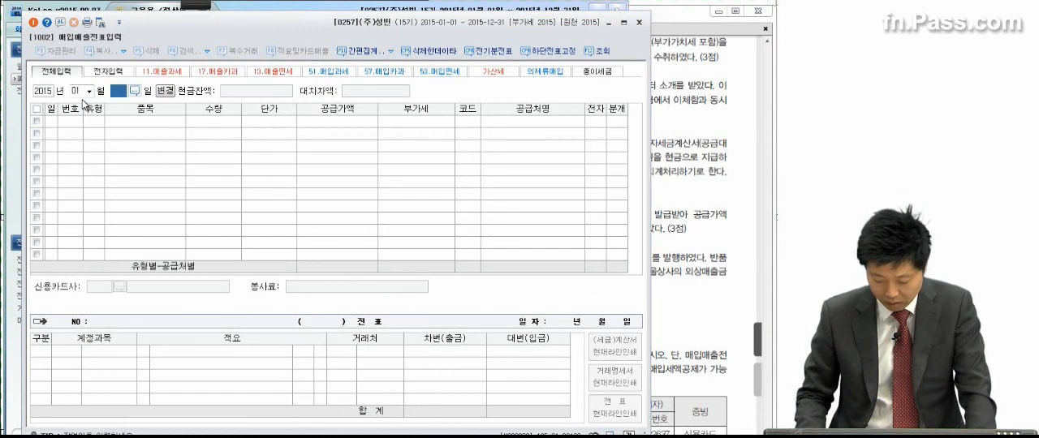
type("15")
key("Return")
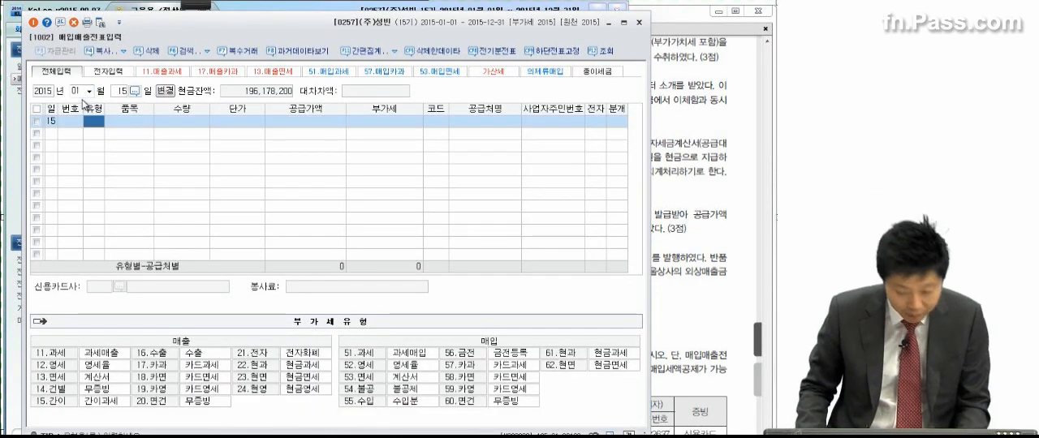
type("51")
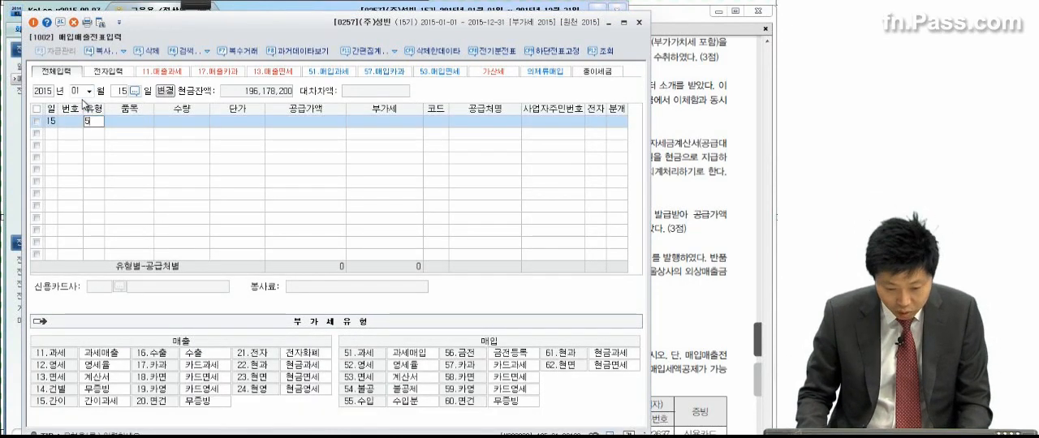
key("Return")
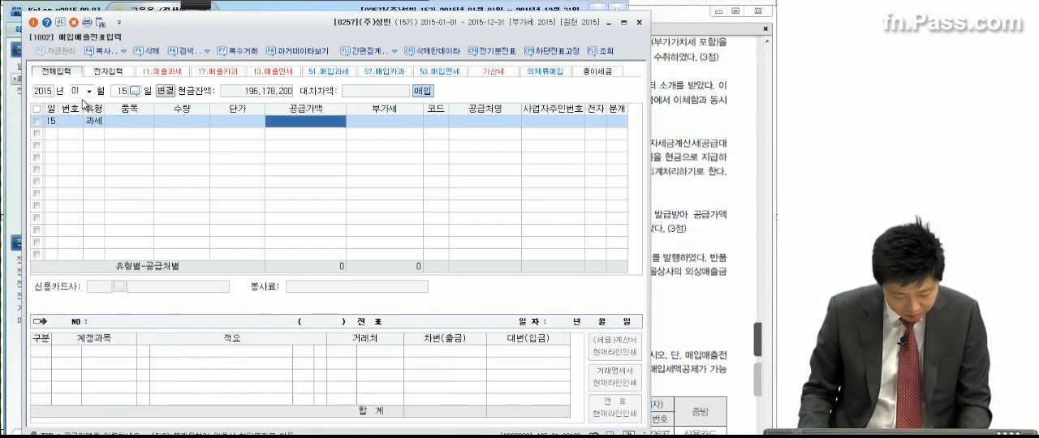
Step: Enter a supply amount of 30,000,000 with supplier 경학설비 on the January 15 purchase line, leaving 전자 blank
type("30000000")
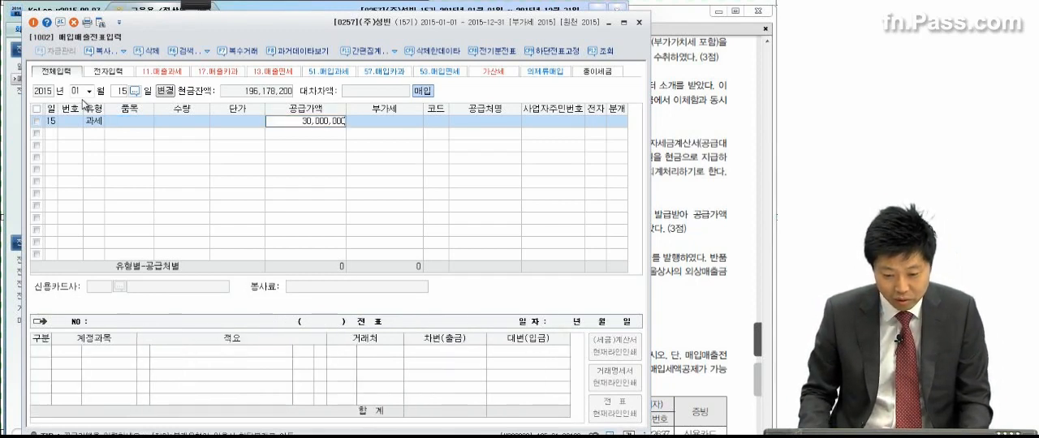
key("Return")
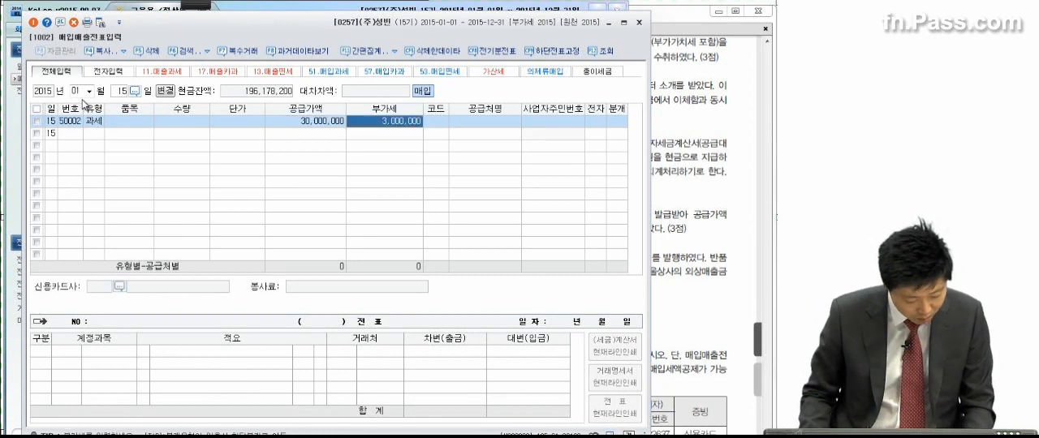
key("Return")
type("경학")
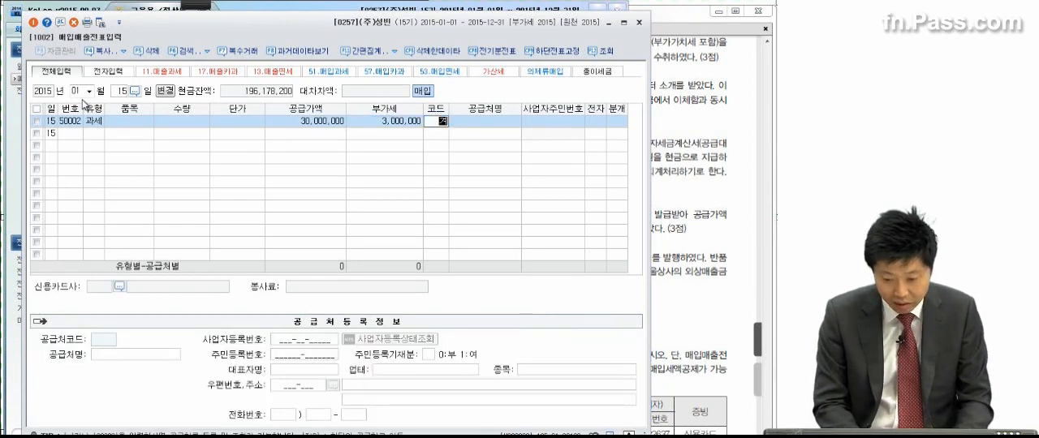
key("Return")
key("Return")
key("Return")
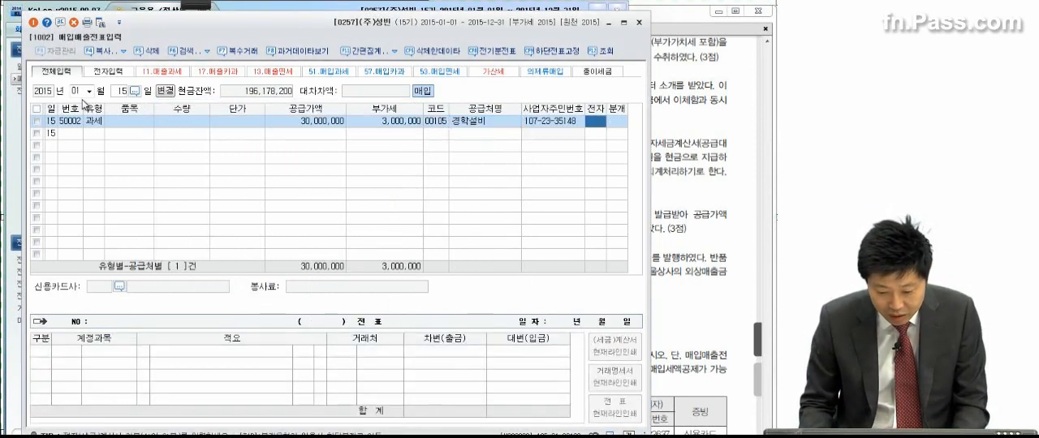
key("Return")
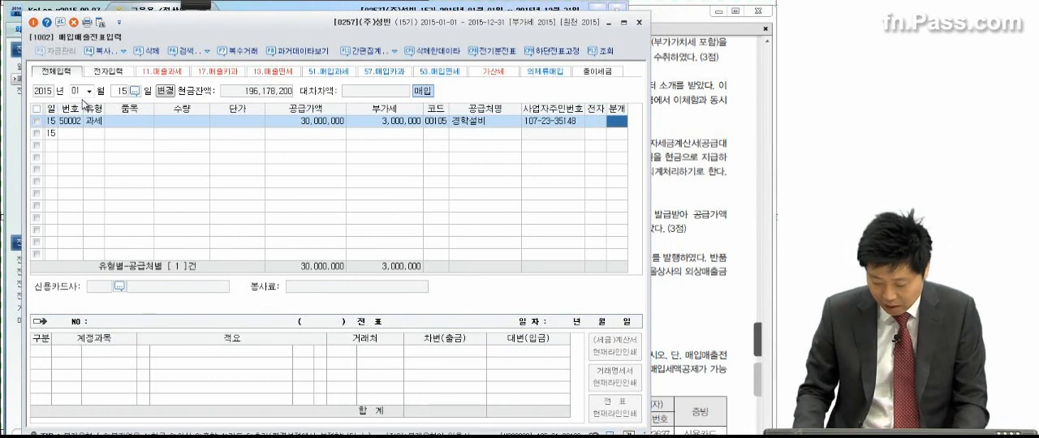
Step: Set the January 15 line's 분개 to 혼합 and replace the 원재료 debit account with 0206 기계장치
type("3")
key("Return")
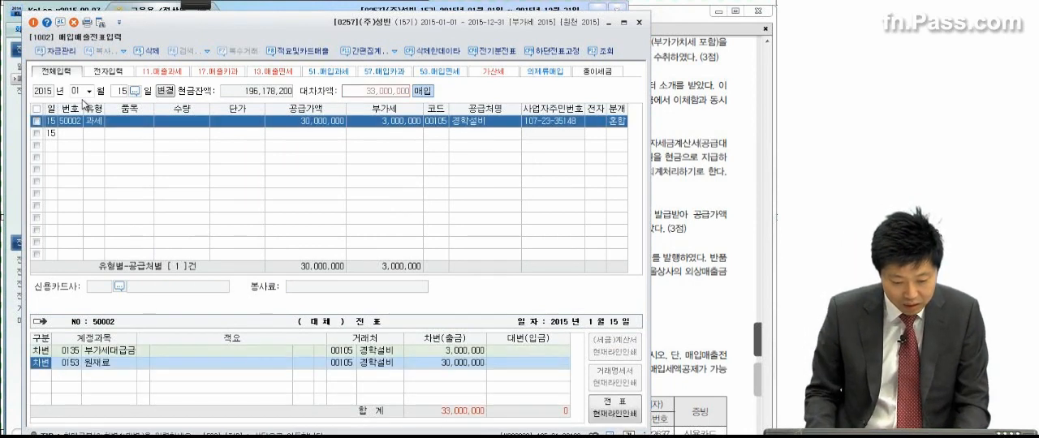
key("Return")
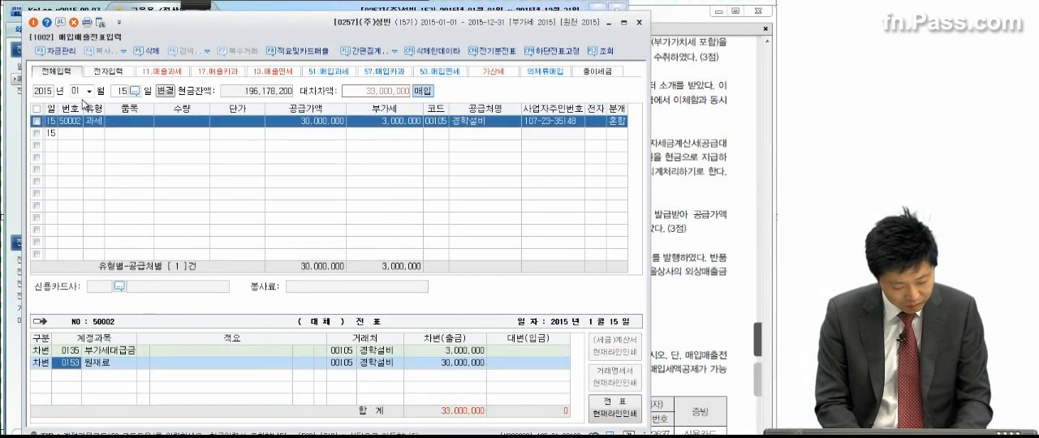
type("7")
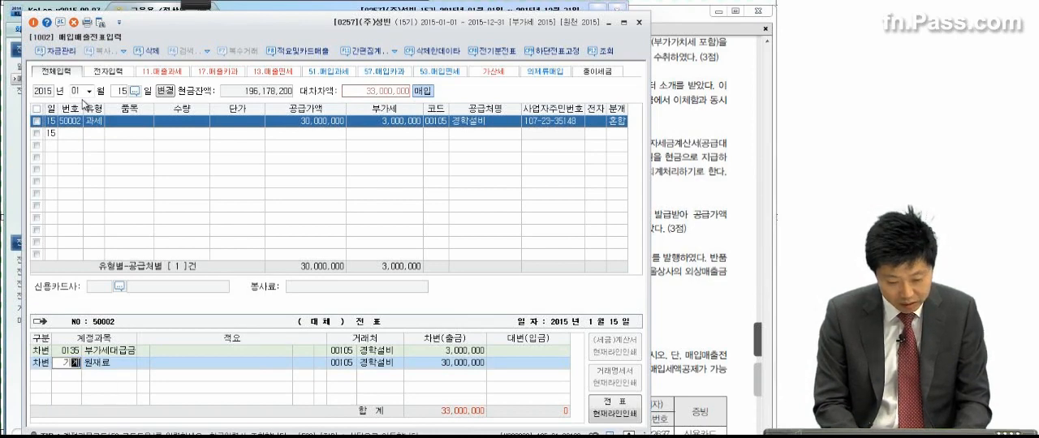
type("계")
key("Return")
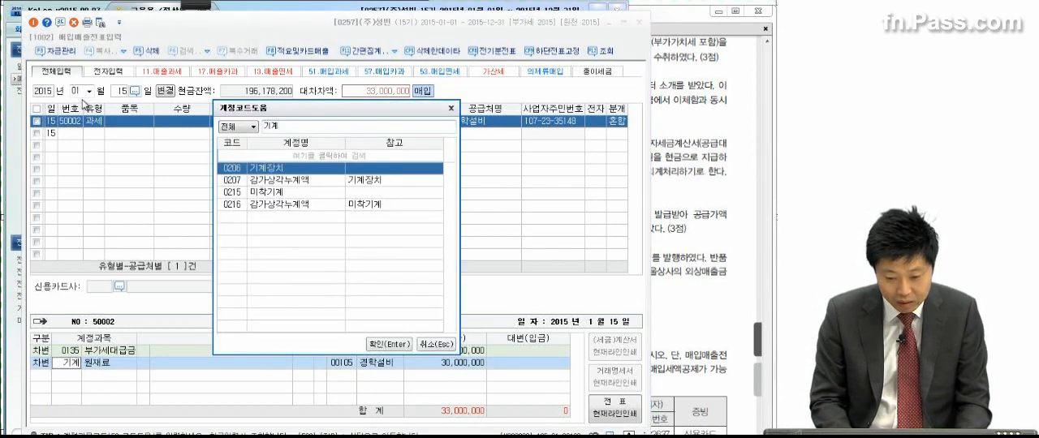
key("Return")
key("Return")
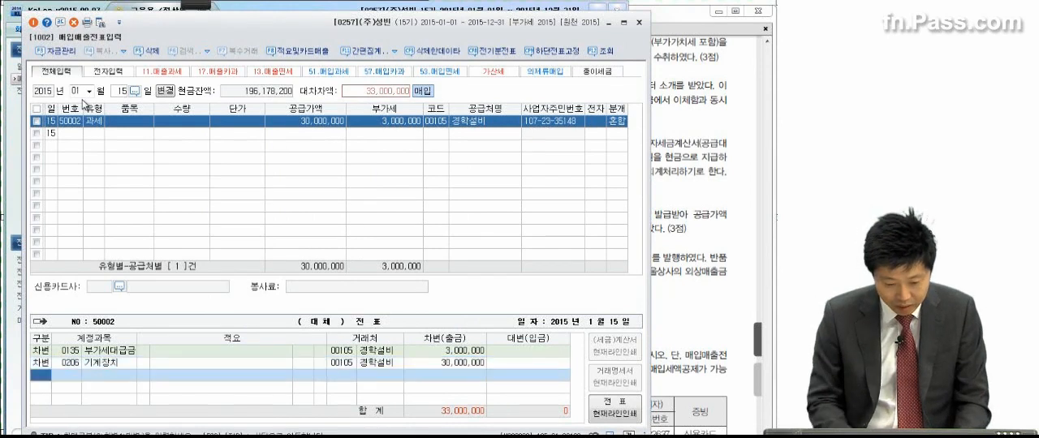
Step: Add a credit line to 0102 당좌예금 for 33,000,000 in the January 15 voucher
type("4당좌")
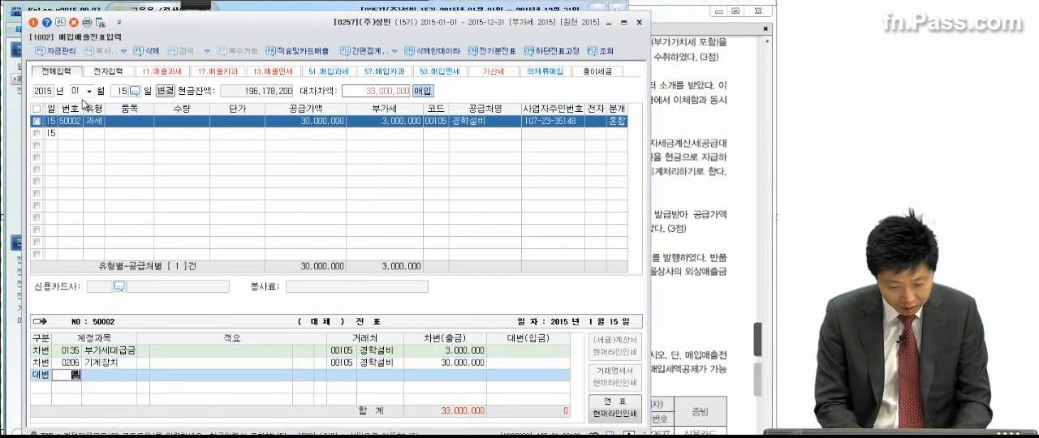
type("예")
key("Return")
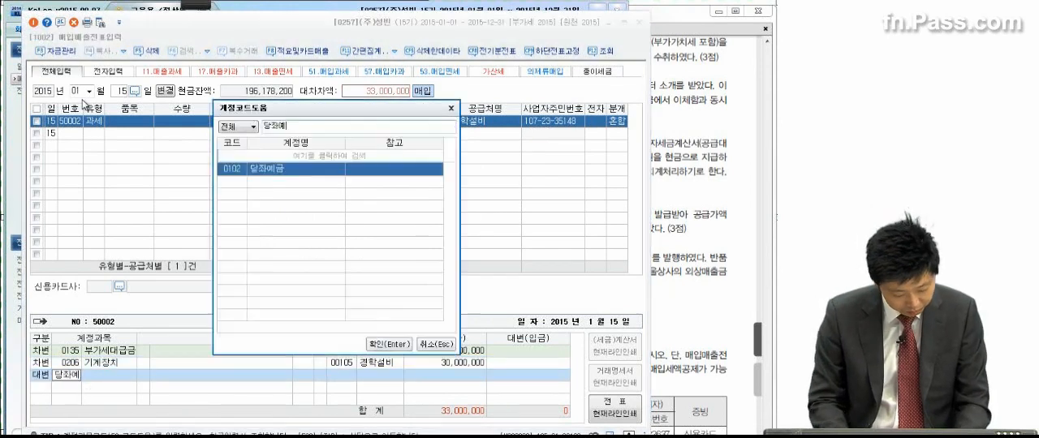
key("Return")
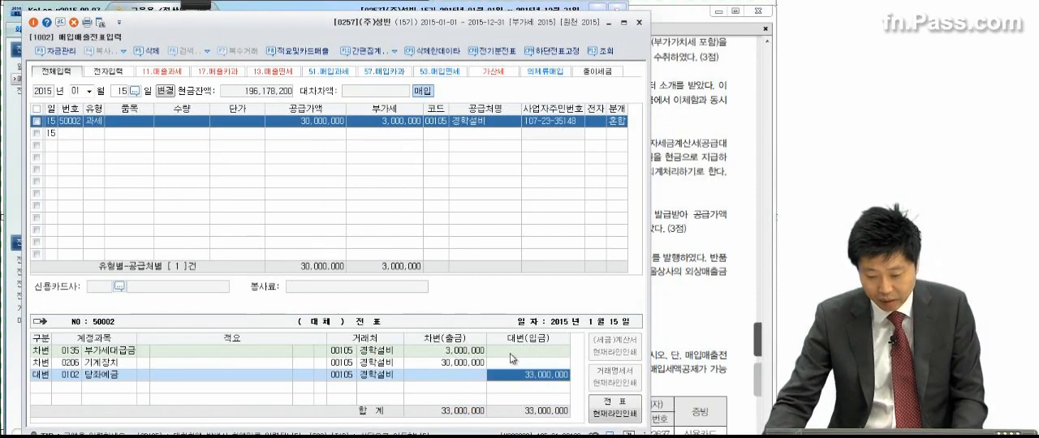
Step: Review transaction (2) of problem 2 in the exam PDF, underlining the 현금영수증 receipt with the pen
left_click(731, 233)
scroll(689, 314, "up", 1)
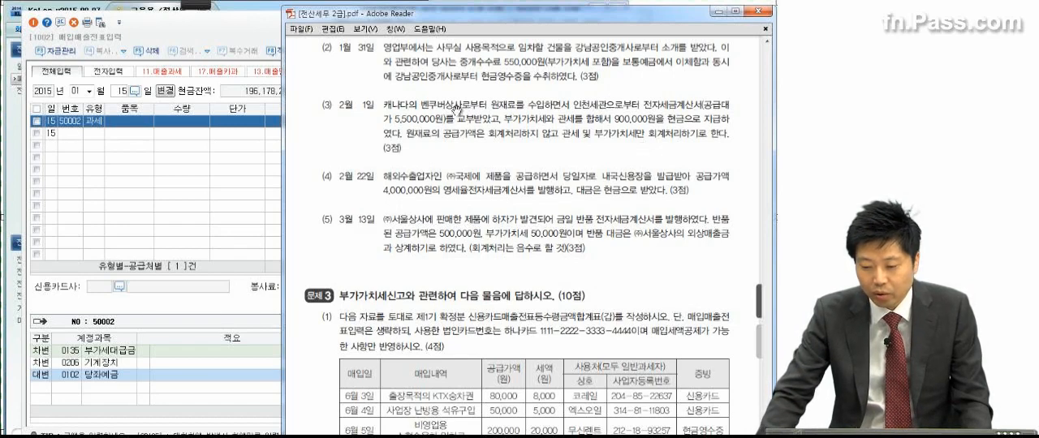
left_click(197, 4)
left_click(22, 18)
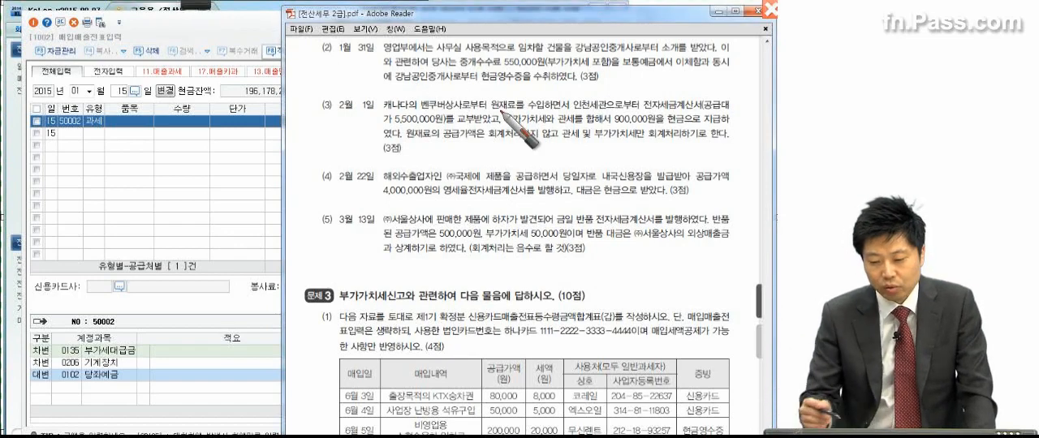
left_click_drag(482, 80, 542, 81)
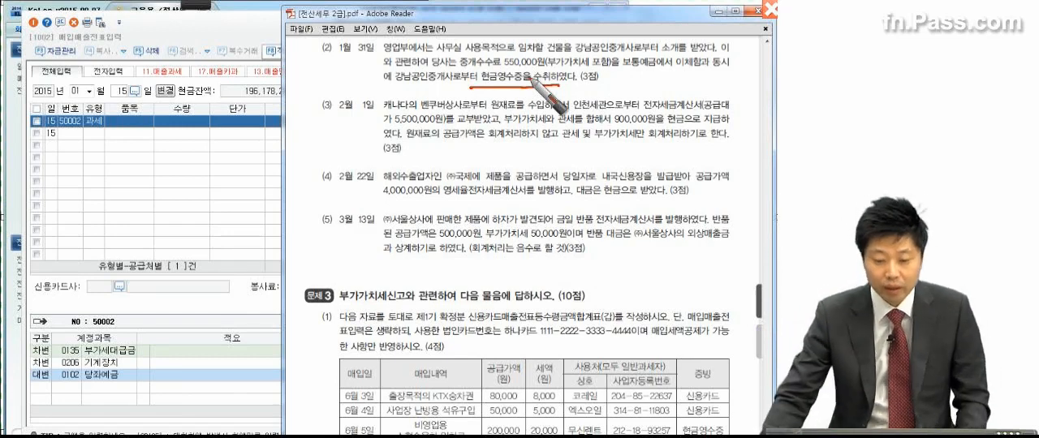
key("Escape")
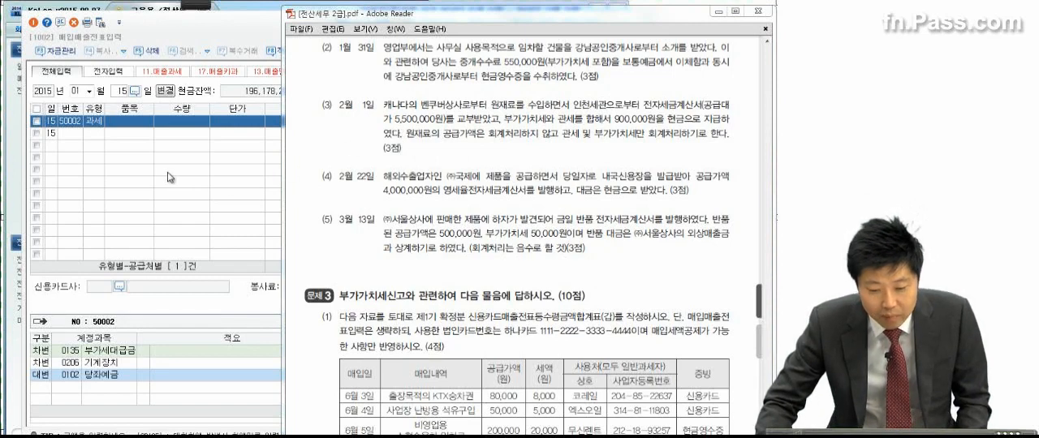
Step: Start a January 31 purchase line of type 61 현과 with a VAT-inclusive amount of 550,000
left_click(129, 93)
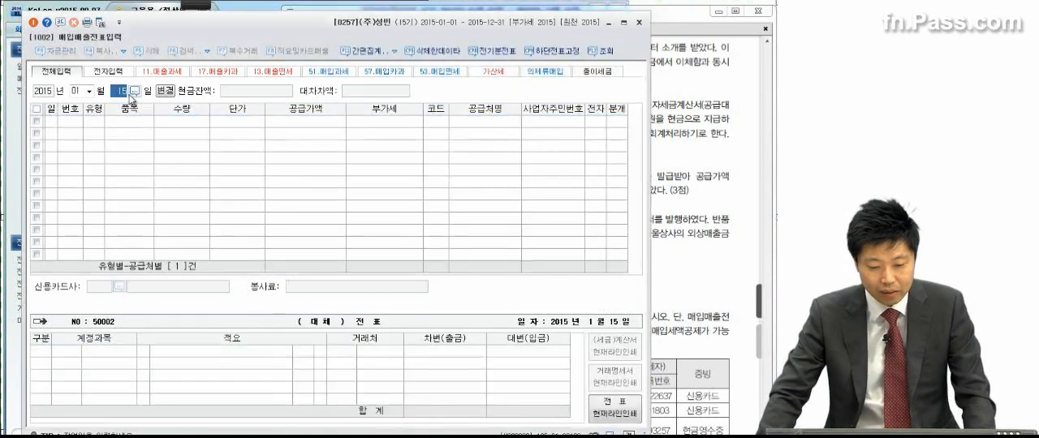
type("31")
key("Return")
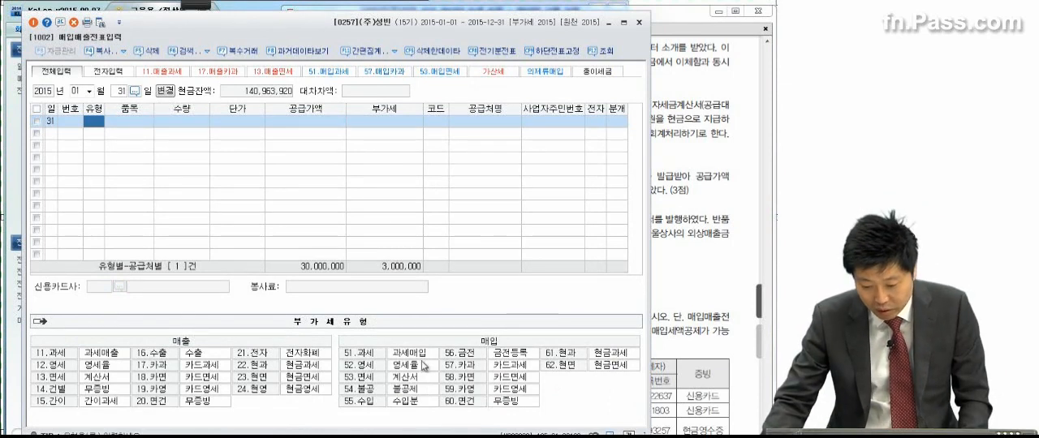
left_click(566, 355)
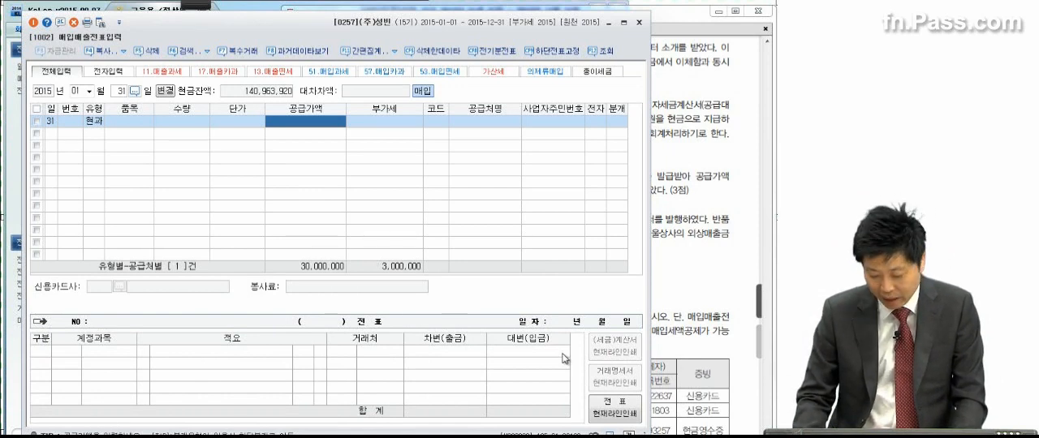
type("5,500,000")
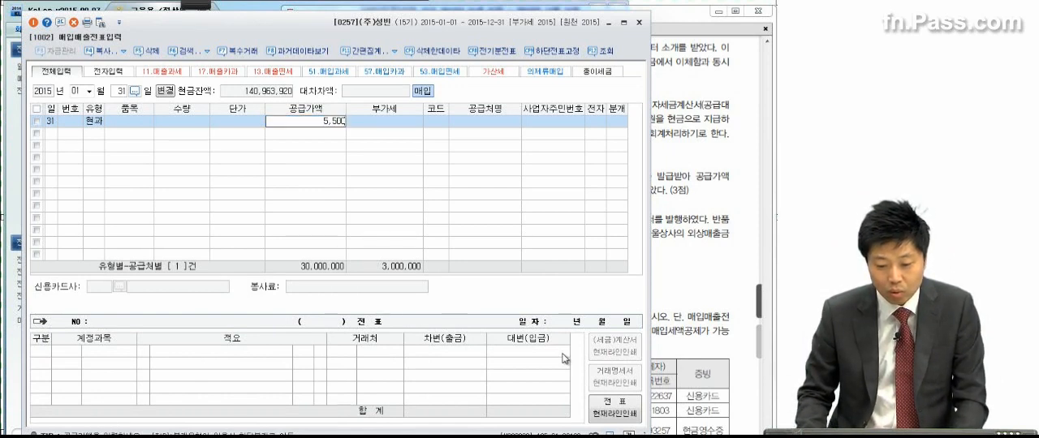
key("Return")
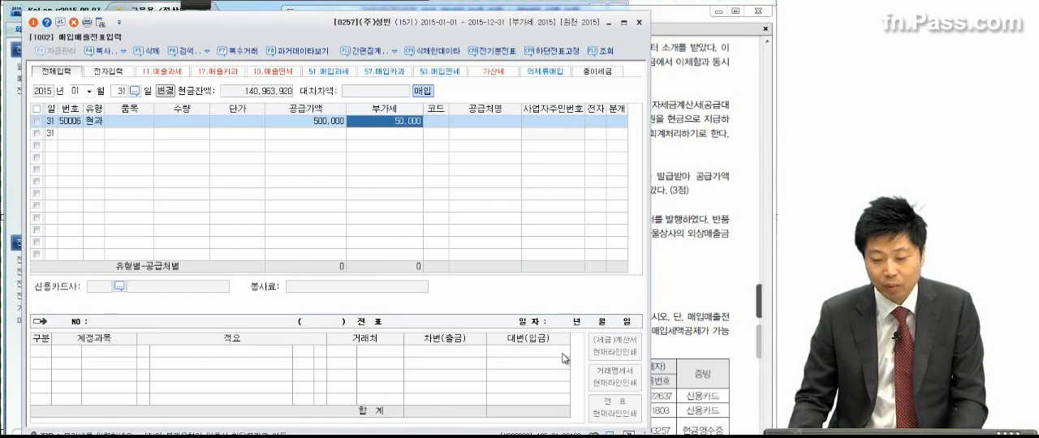
Step: Look up 강남 and assign 강남공인중개사 as supplier of the January 31 purchase line
left_click(438, 127)
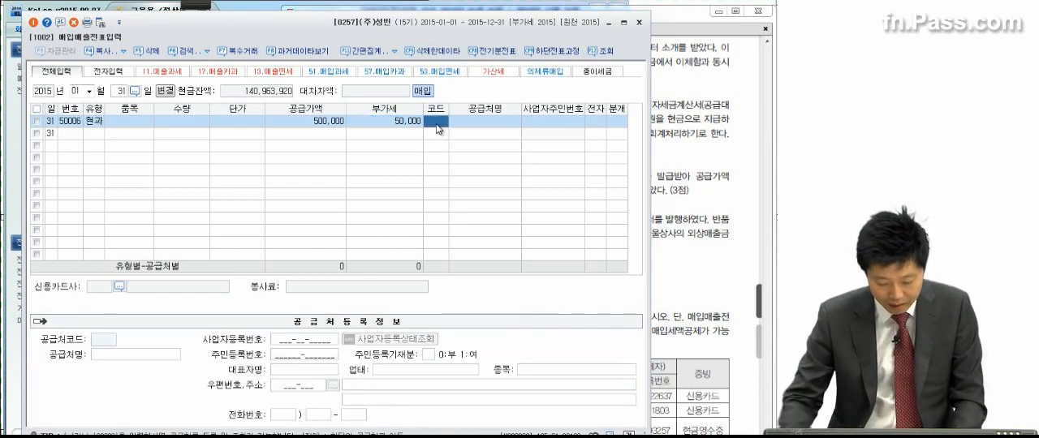
type("강남")
key("Return")
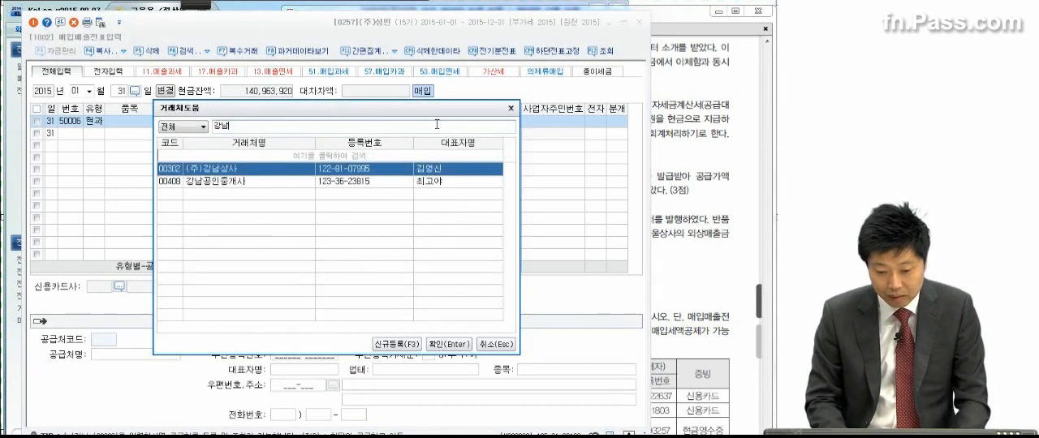
key("Down")
key("Return")
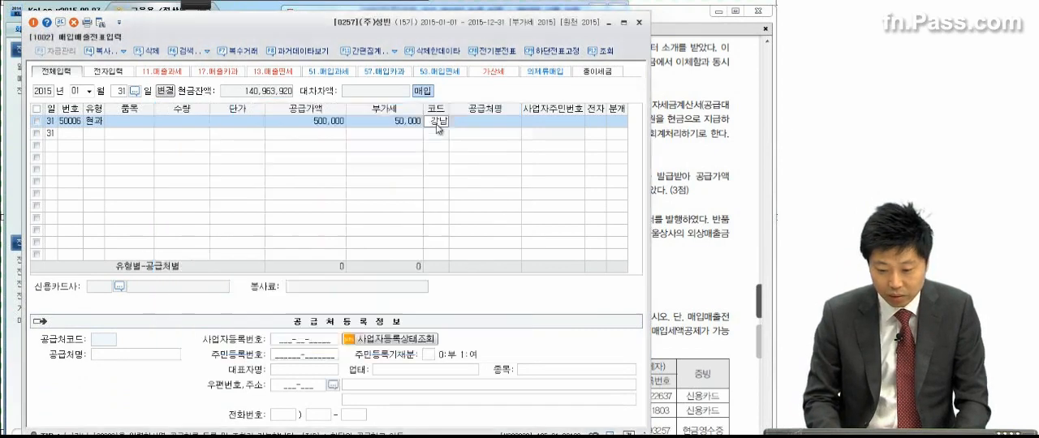
key("Return")
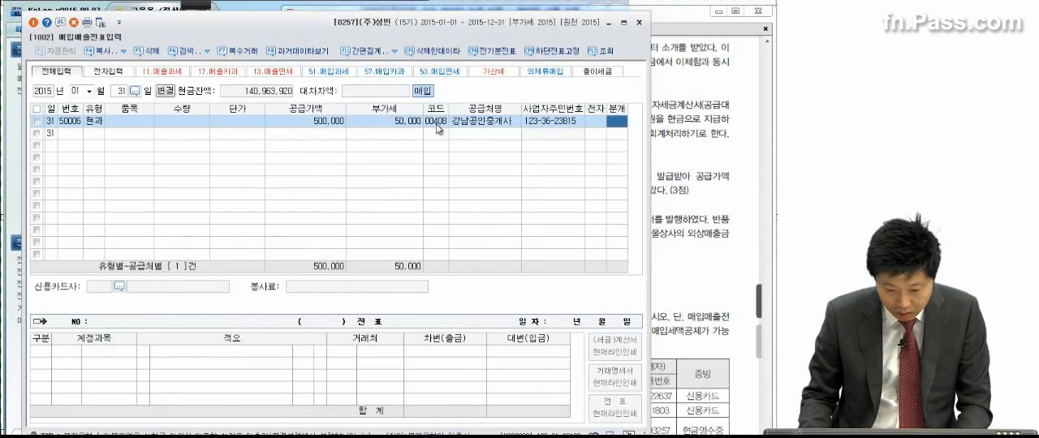
Step: Set the January 31 line's 분개 to 혼합 and replace the 원재료 debit account with 0831 수수료비용 (판매관리비)
type("3")
key("Return")
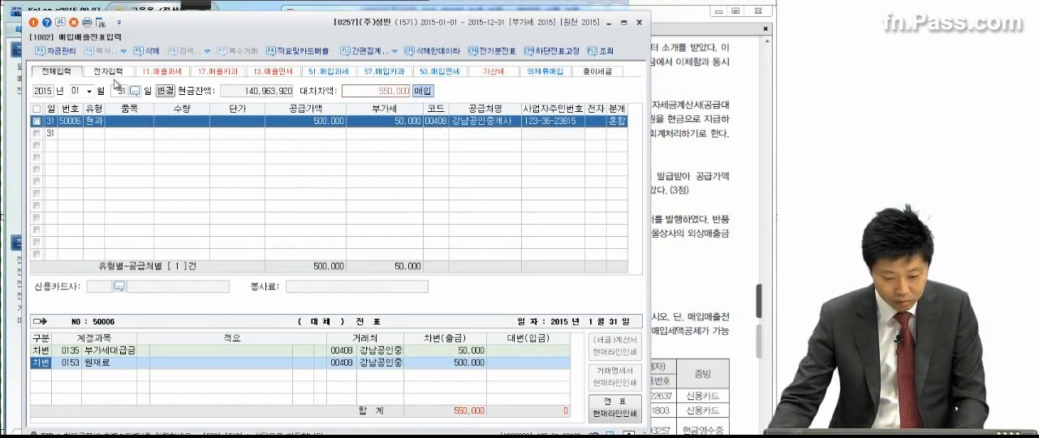
left_click(75, 364)
type("수수료")
key("Return")
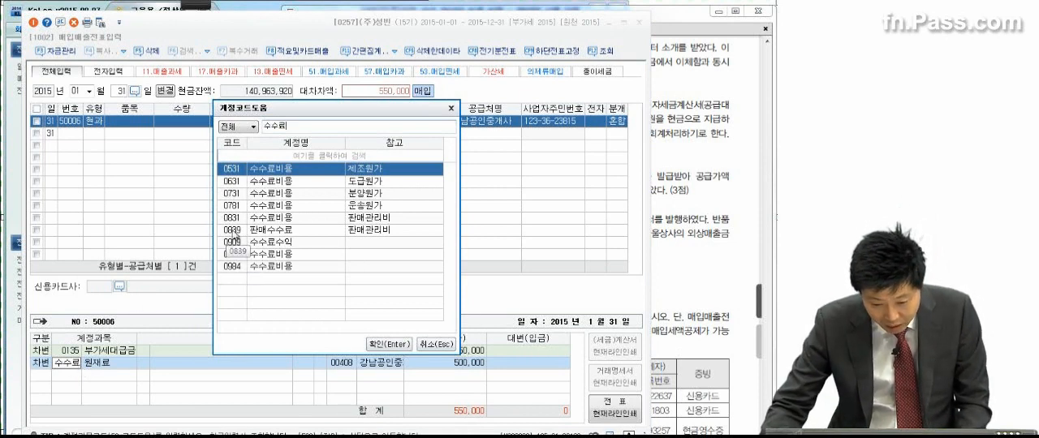
left_click(247, 217)
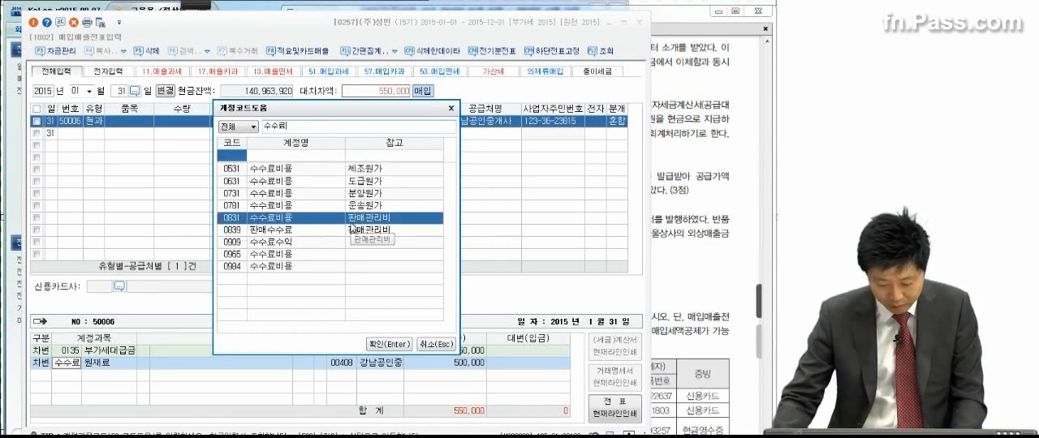
key("Return")
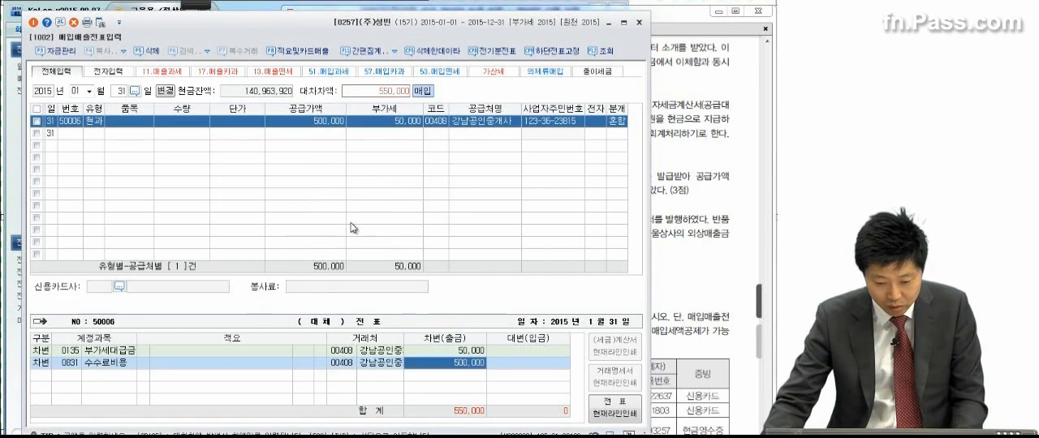
key("Return")
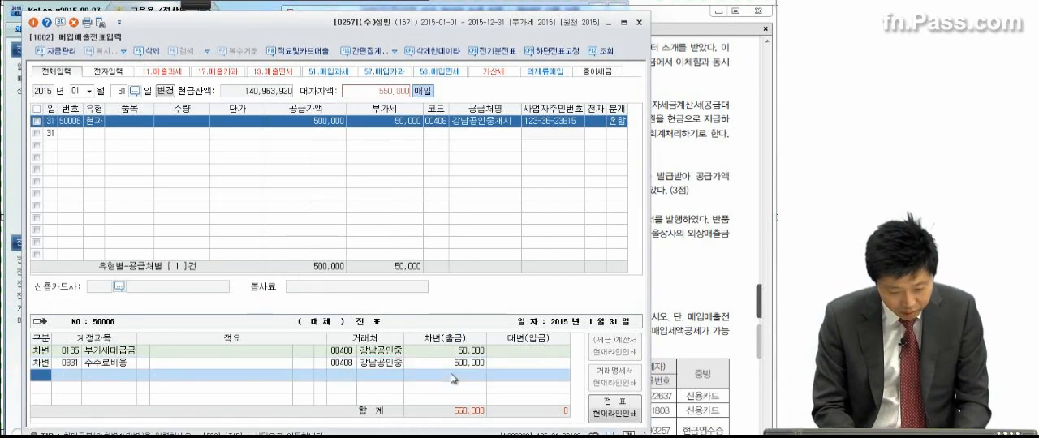
Step: Add a credit line to 0103 보통예금 for 550,000 in the January 31 voucher
type("4")
key("Return")
type("보통")
key("Return")
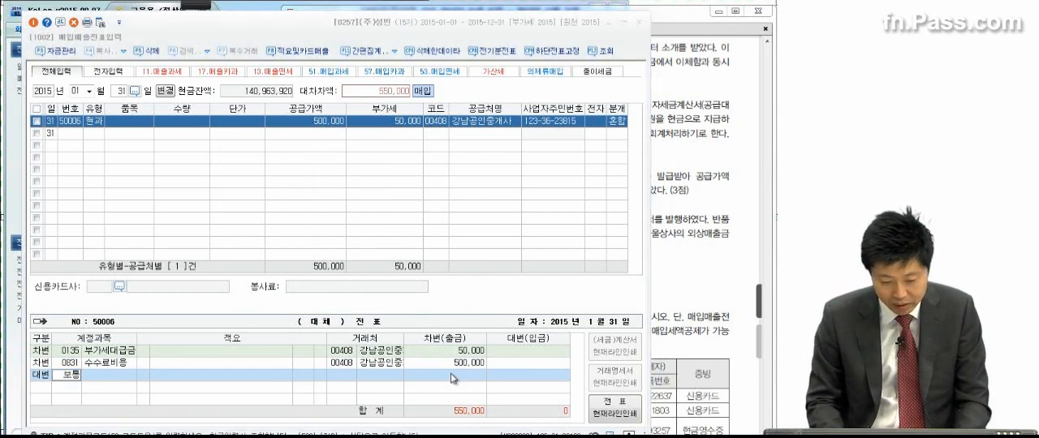
key("Return")
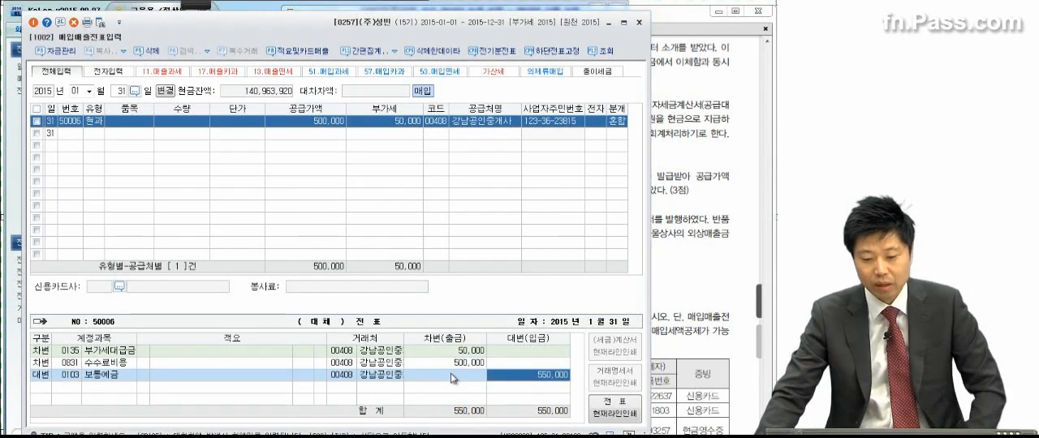
Step: Bring up transaction (3) in the exam PDF, then return to KcLep and set the voucher date to February 1
left_click(684, 182)
scroll(665, 221, "down", 3)
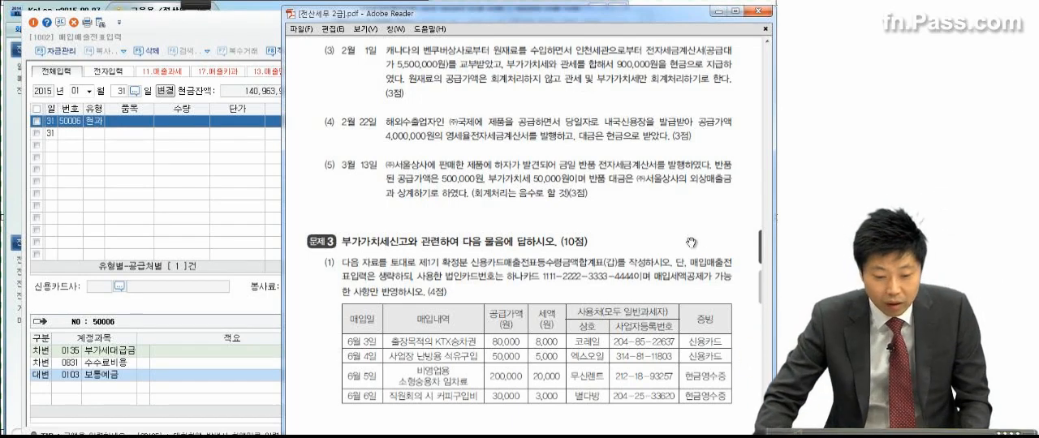
left_click(89, 92)
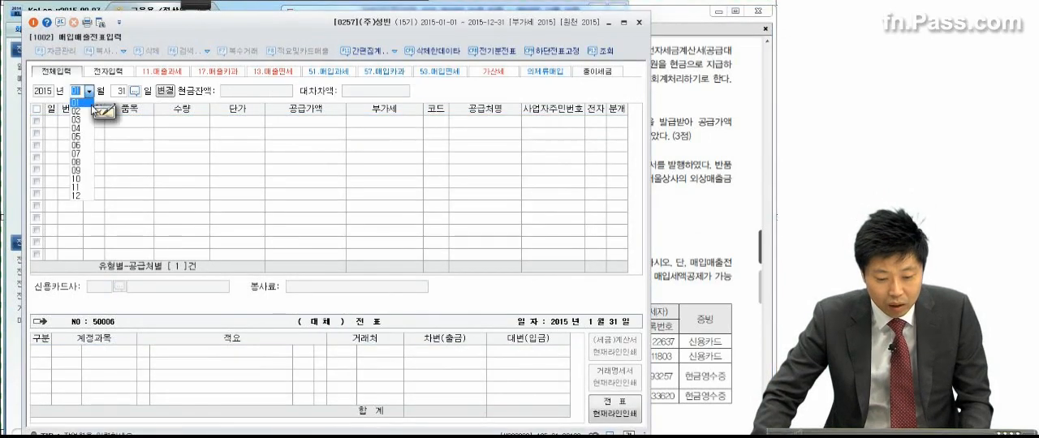
left_click(90, 111)
type("1")
key("Return")
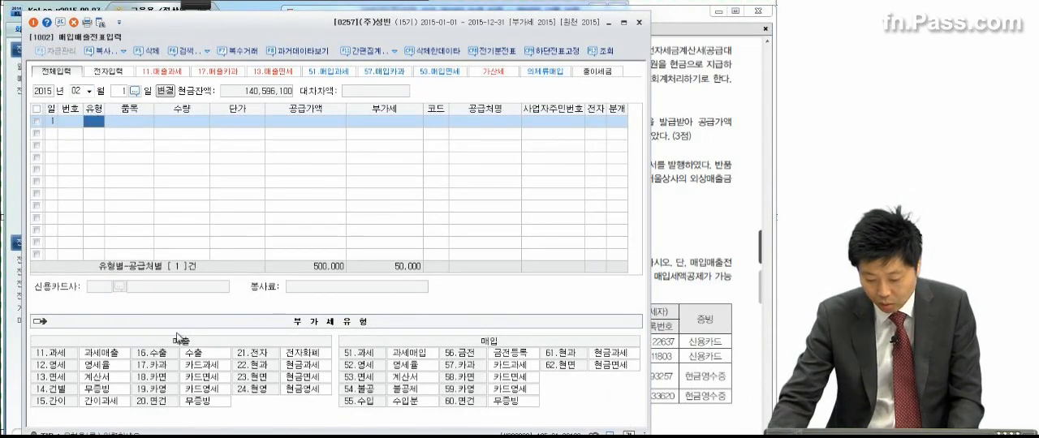
Step: Start a February 1 purchase line of type 55 수입 with a supply value of 5,000,000
type("55")
key("Return")
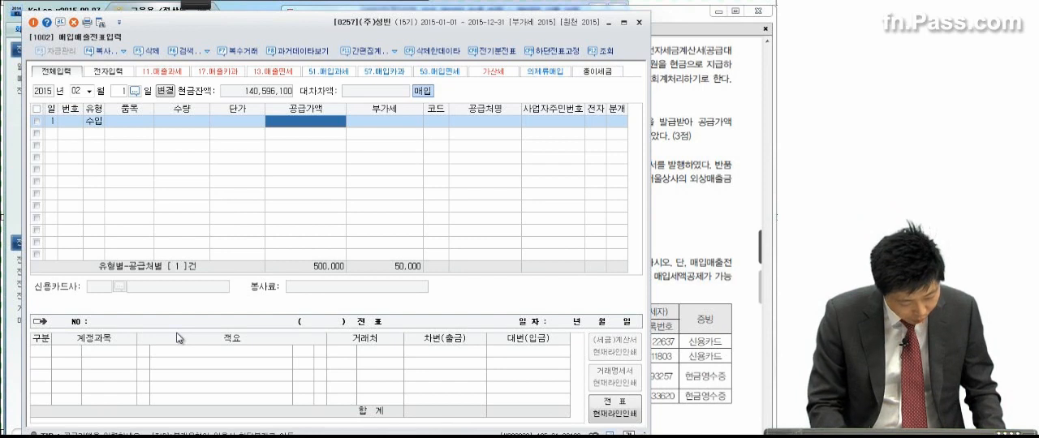
type("5000000")
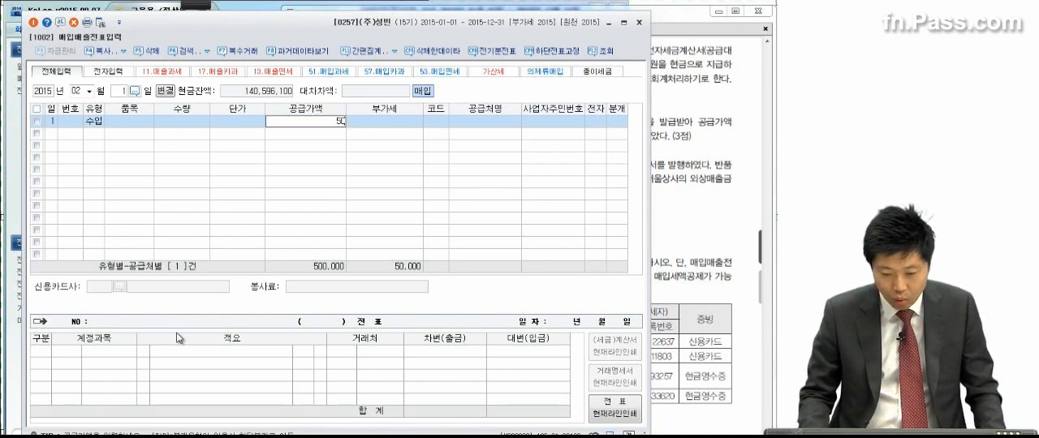
key("Return")
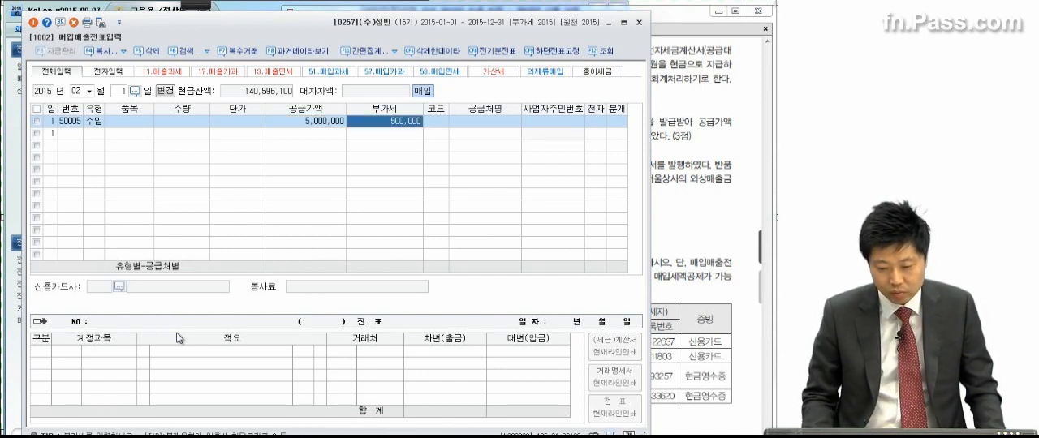
key("Return")
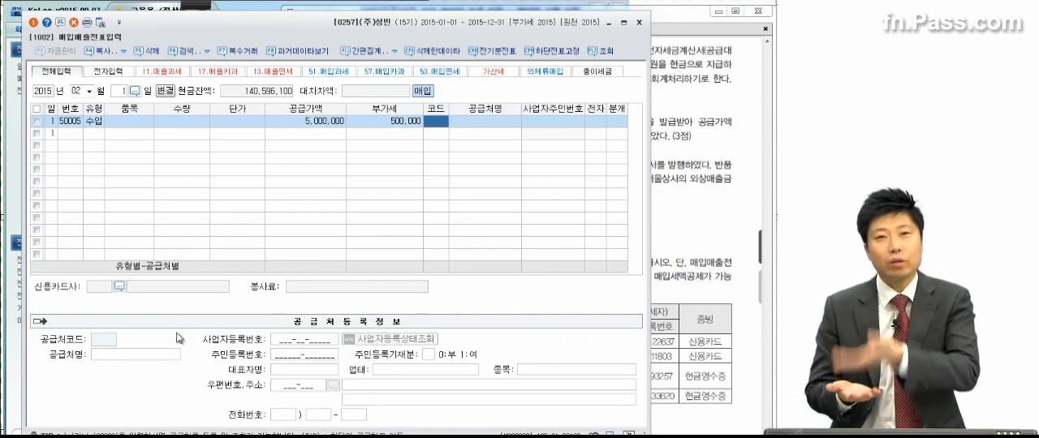
Step: Assign 인천세관 as supplier of the February 1 line, set 전자 to 여 and 분개 to 혼합
type("인천세")
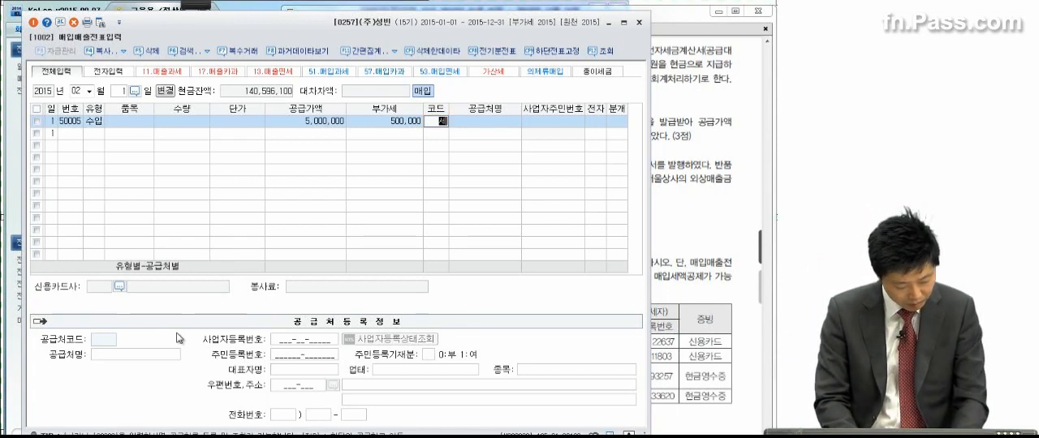
key("Return")
key("Return")
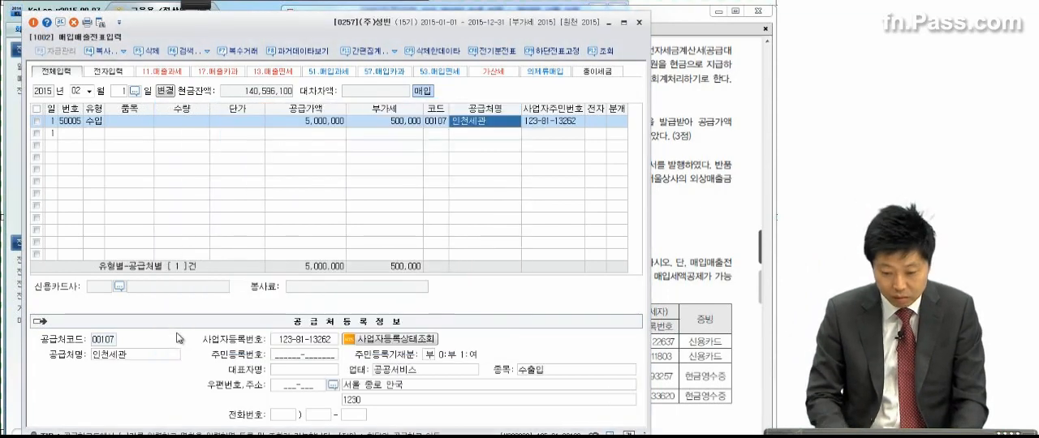
left_click(591, 124)
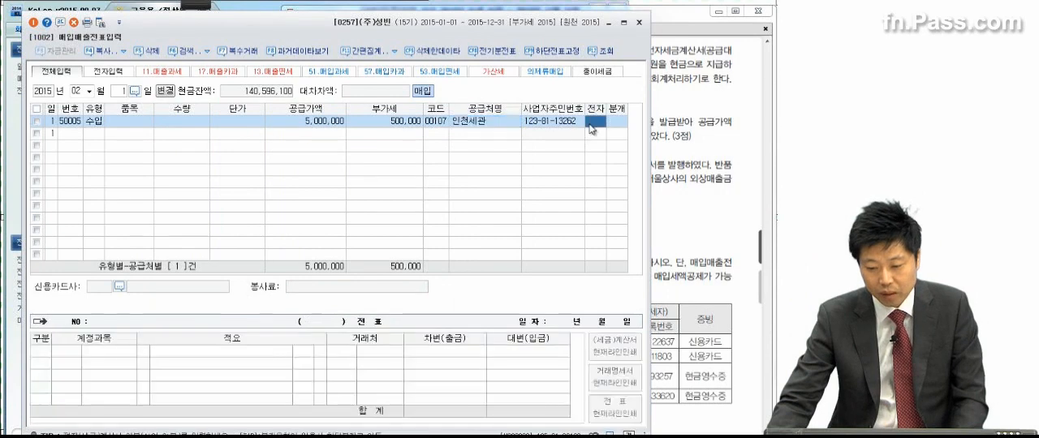
key("1")
key("3")
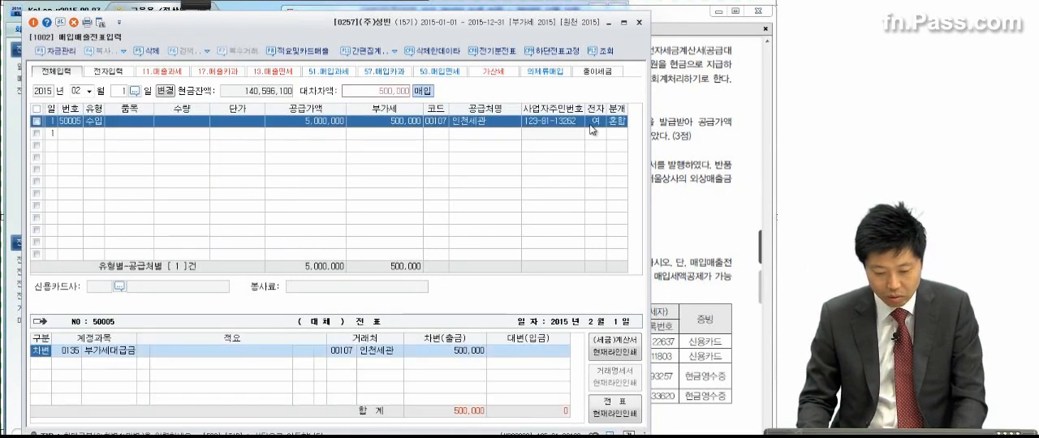
Step: Add a debit line to 0153 원재료 for 400,000 in the February 1 voucher
key("Return")
key("Return")
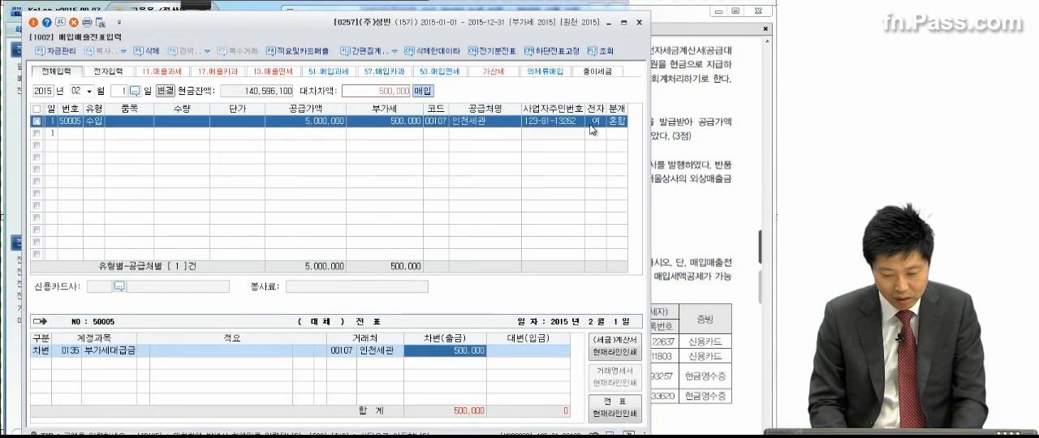
key("Return")
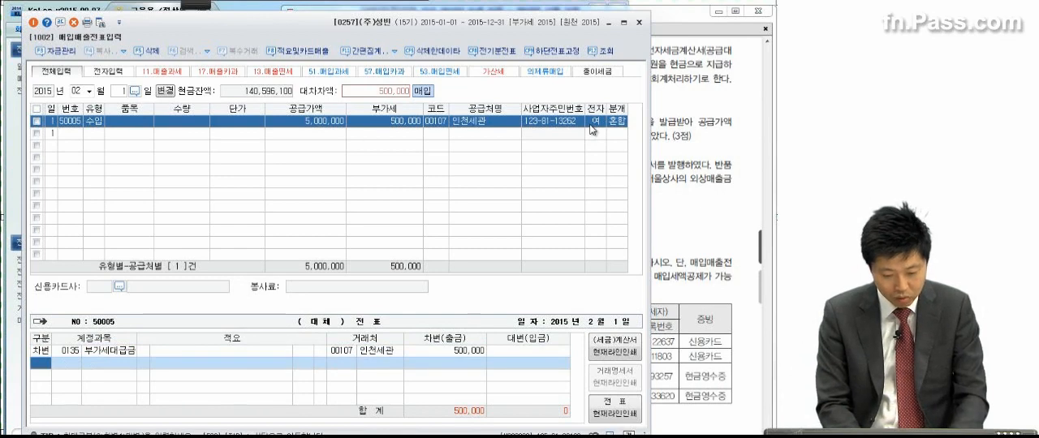
key("3")
type("현제")
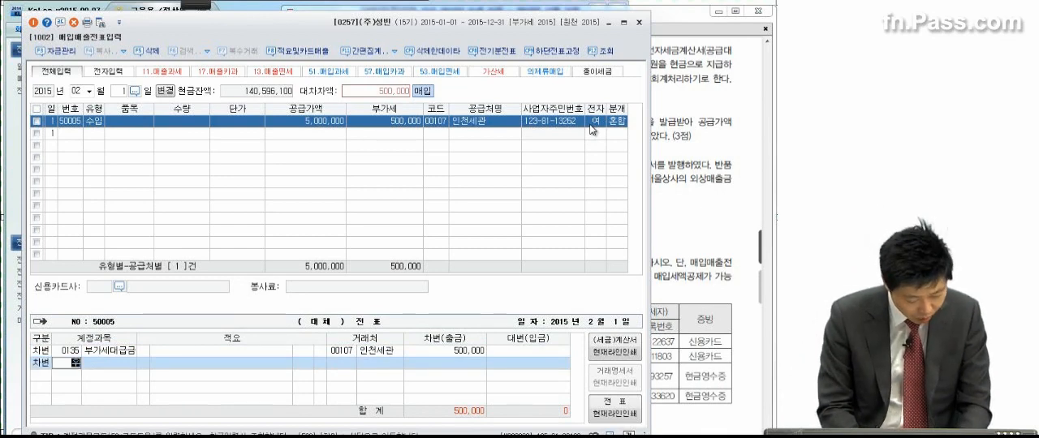
key("Return")
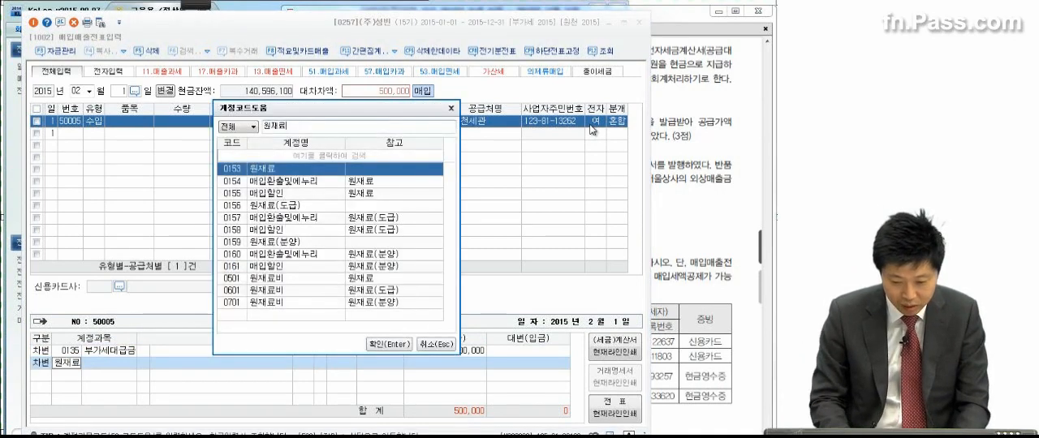
key("Return")
type("400000")
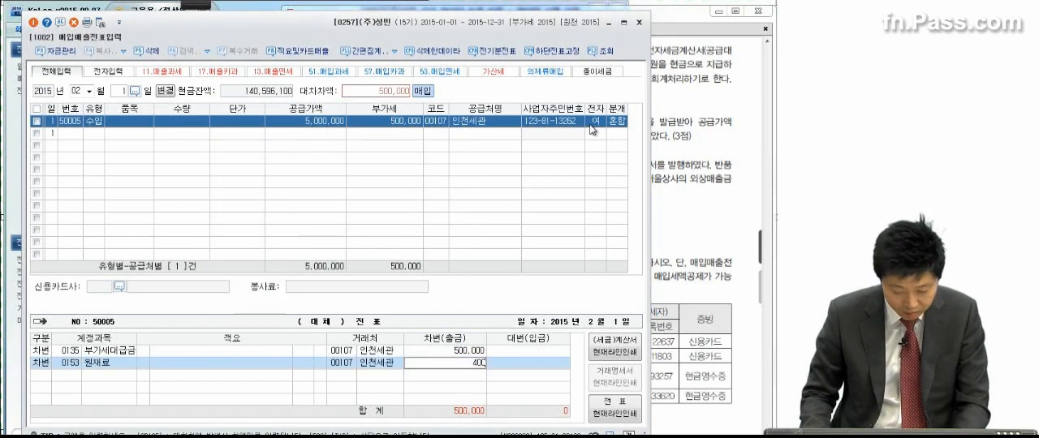
key("Return")
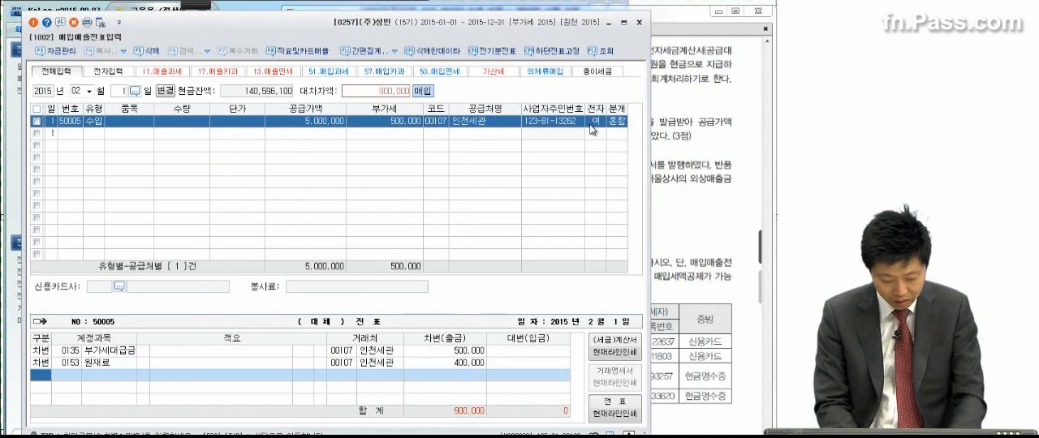
Step: Add a credit line to 0101 현금 for 900,000 in the February 1 voucher
type("4현금")
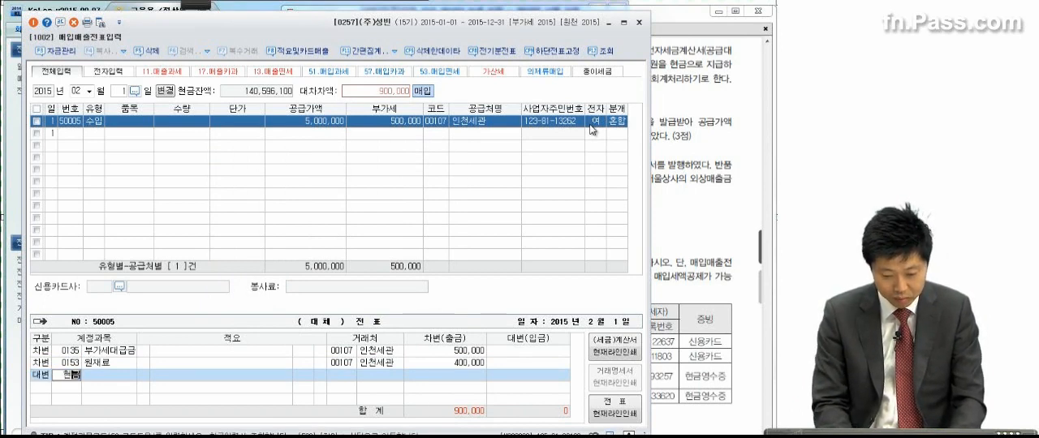
key("Return")
key("Return")
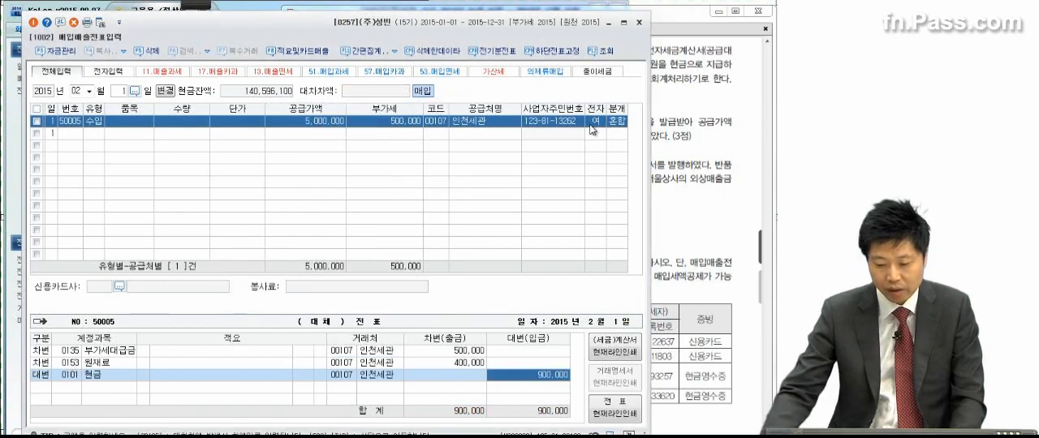
Step: Bring up transaction (4) in the exam PDF and box 영세율전자세금계산서 with the red annotation pen
left_click(701, 185)
scroll(680, 276, "down", 5)
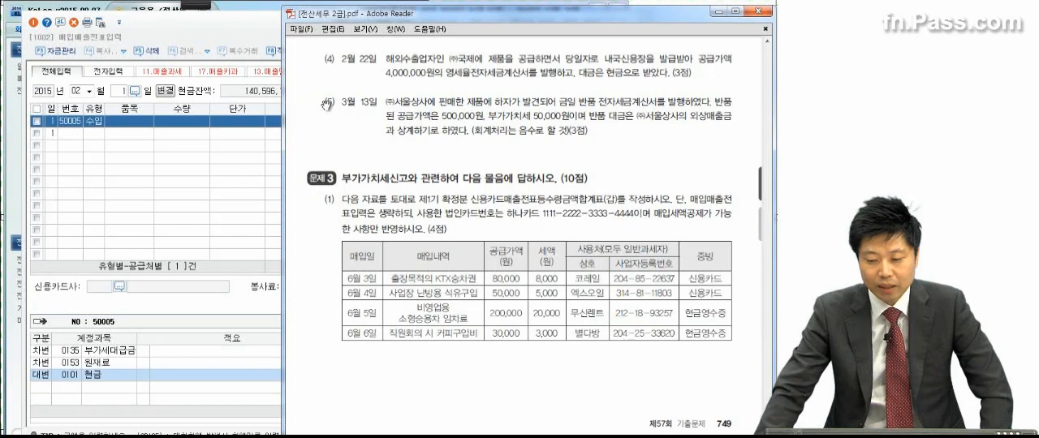
mouse_move(190, 11)
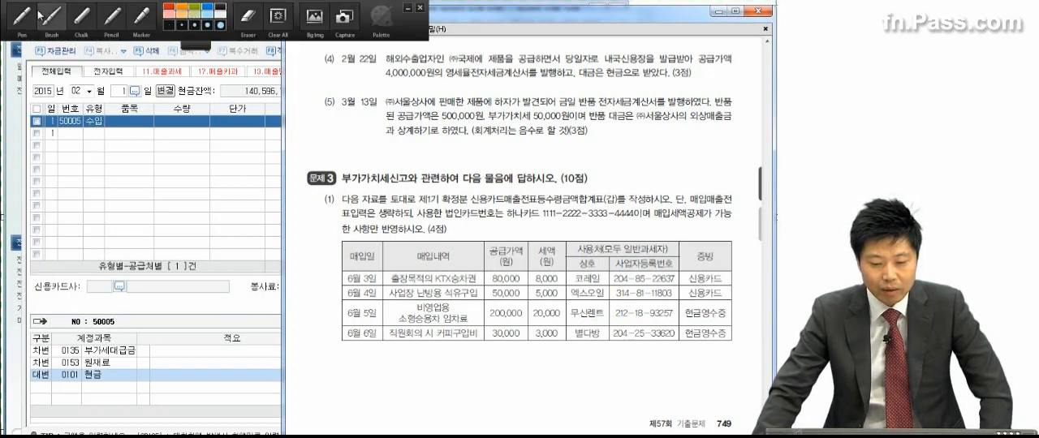
left_click(22, 16)
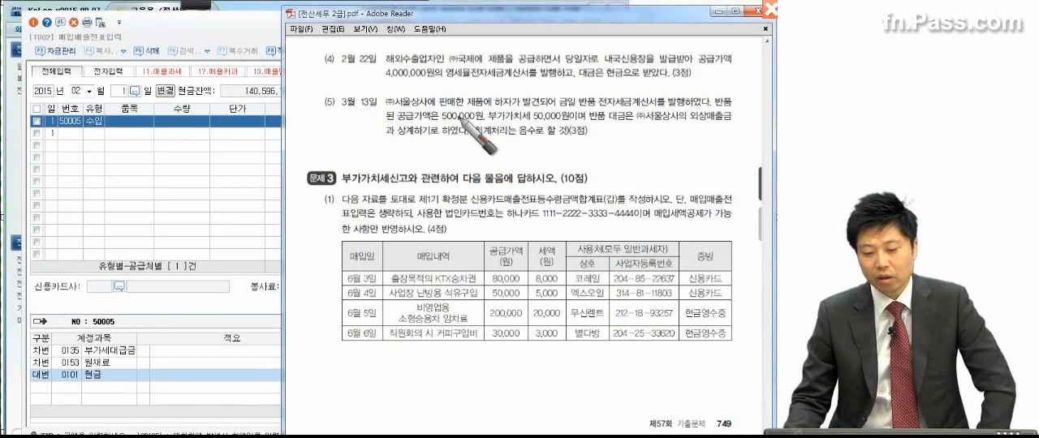
left_click(548, 83)
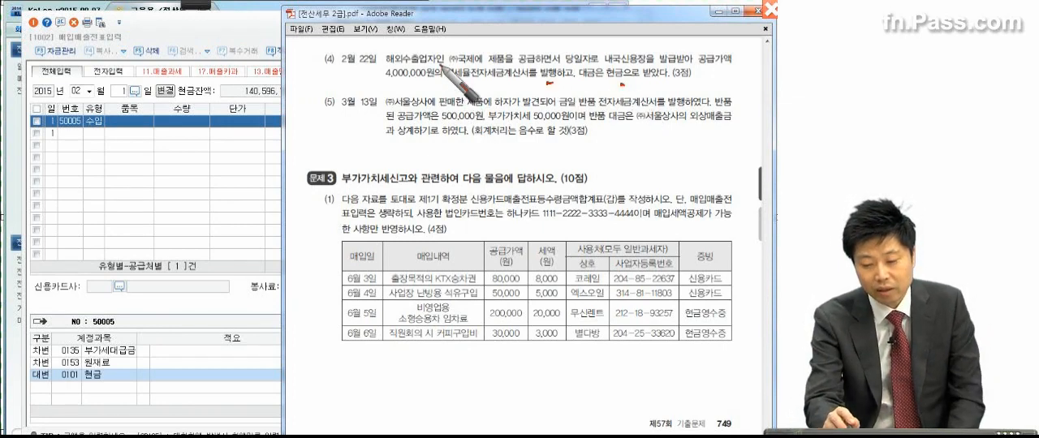
mouse_move(439, 65)
left_mouse_down()
mouse_move(529, 65)
mouse_move(428, 99)
left_mouse_up()
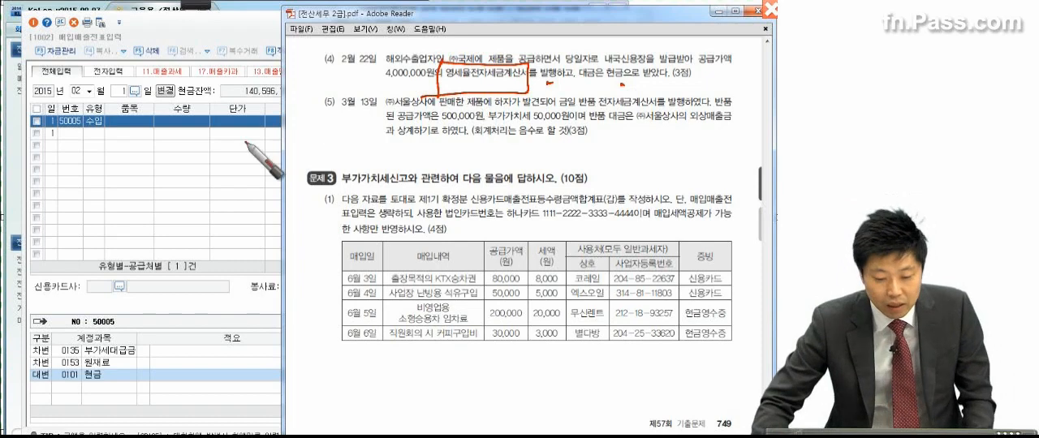
Step: In KcLep, set the date to February 22 and start a type 12 영세 sales line with a supply value of 4,000,000
left_click(121, 91)
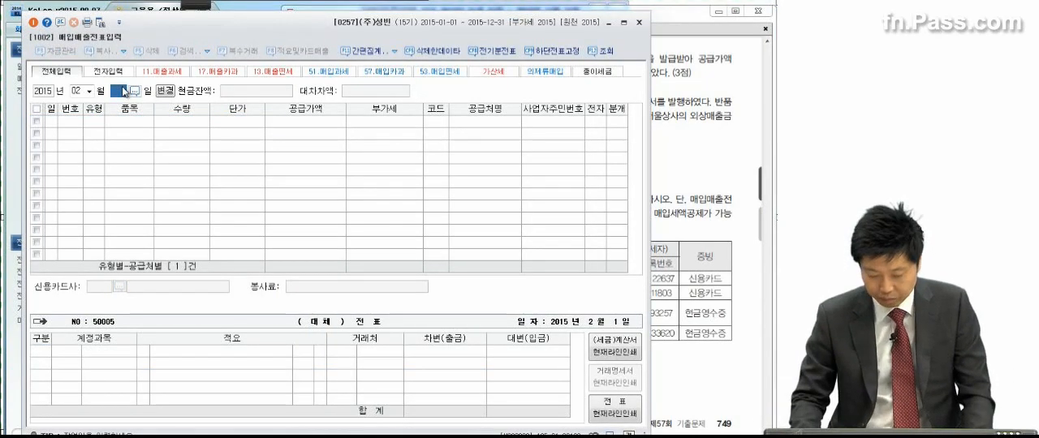
type("22")
key("Return")
type("12")
key("Return")
key("Return")
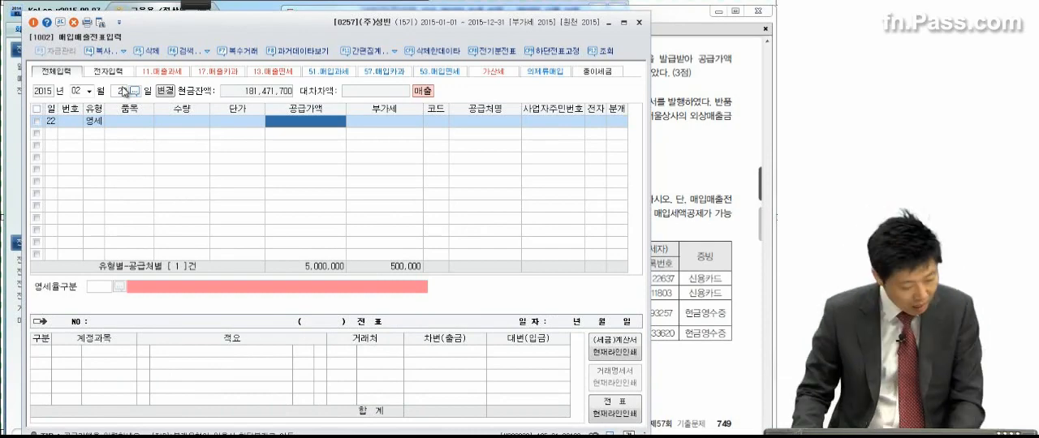
type("4000000")
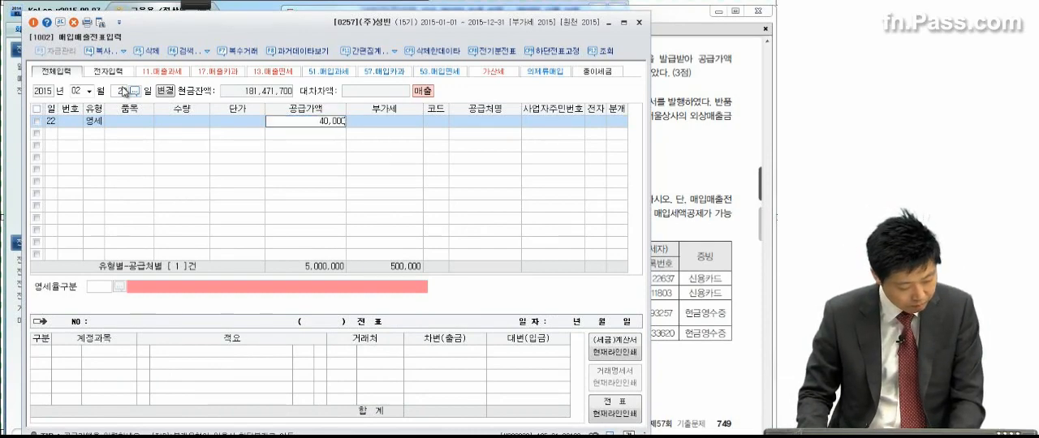
key("Return")
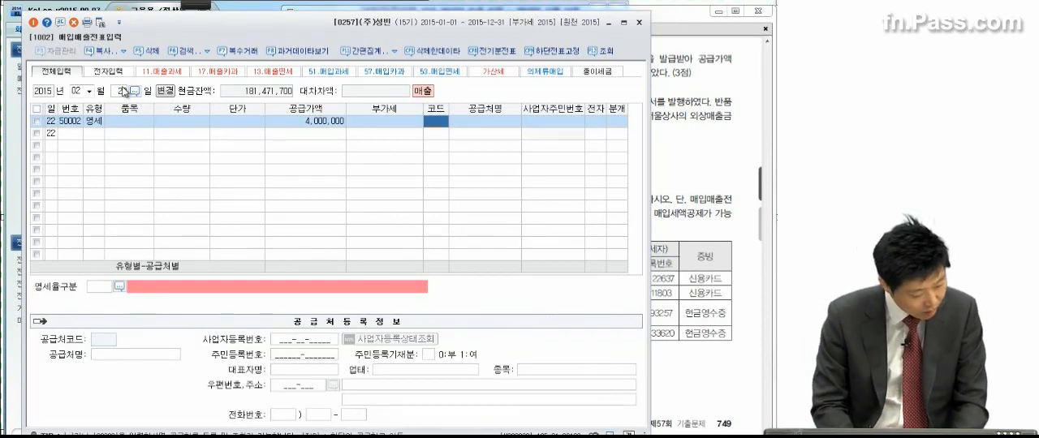
Step: Assign (주)국제 as the trading partner of the February 22 sales line and set 전자 to 여
type("국제")
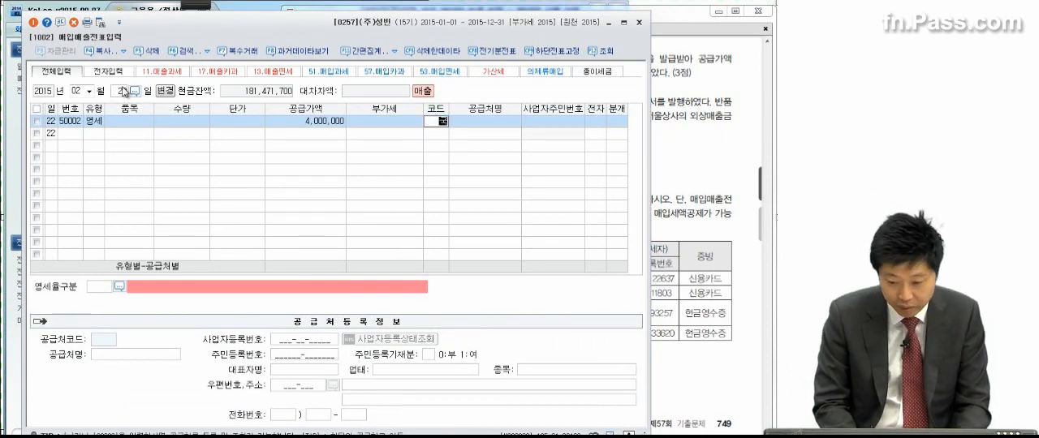
key("Return")
key("Return")
key("Return")
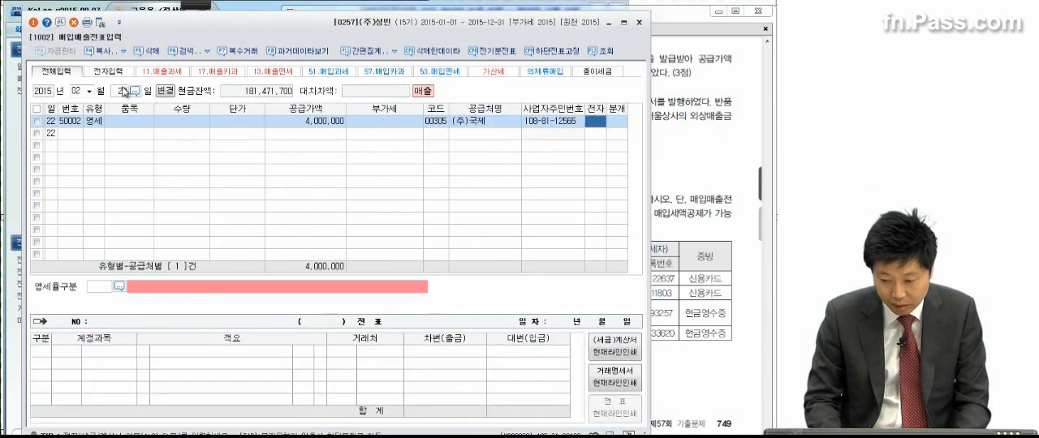
type("1")
key("Return")
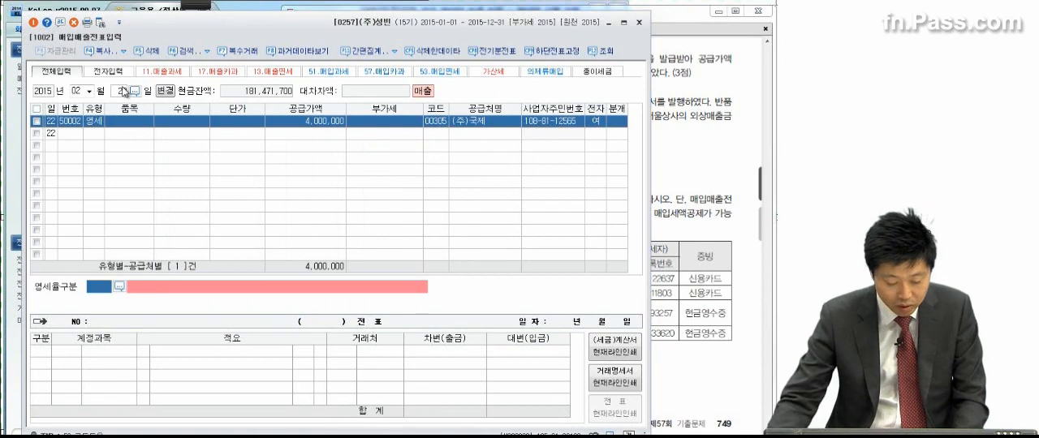
Step: Set the February 22 line's 영세율구분 to 3 내국신용장 · 구매확인서에 의하여 공급하는 재화 and its 분개 to 혼합
left_click(119, 287)
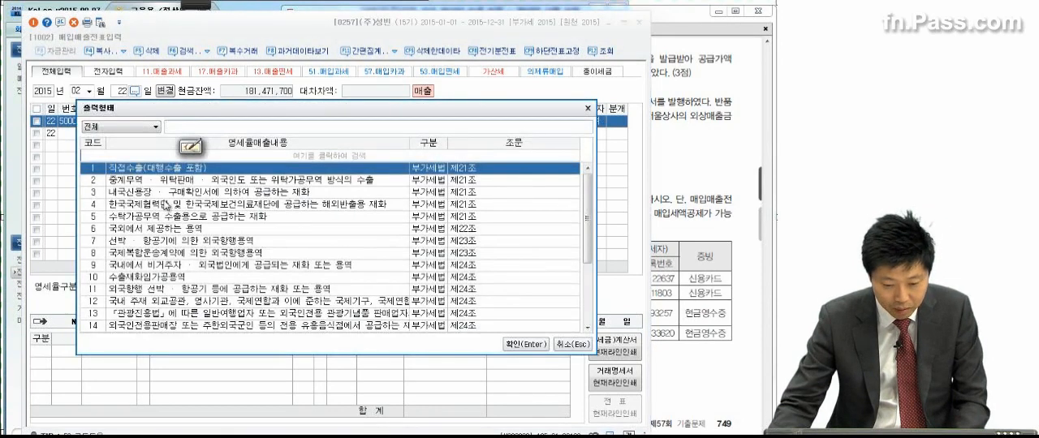
double_click(166, 192)
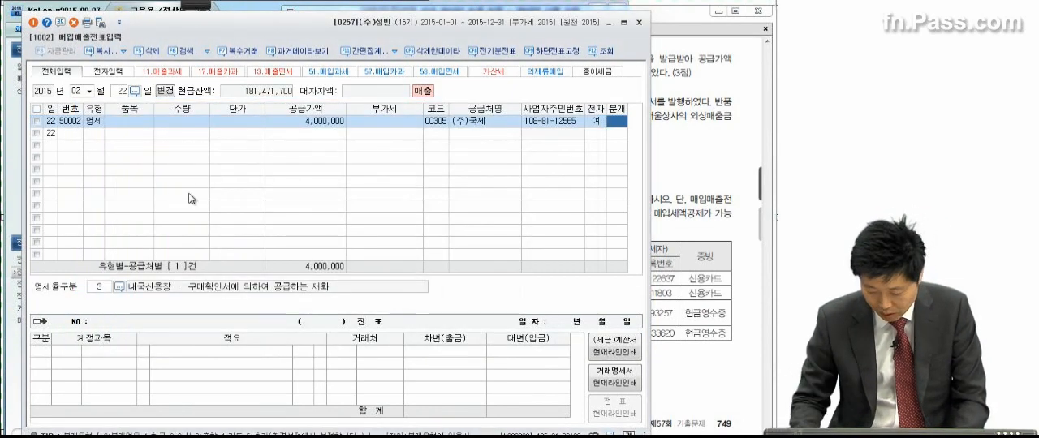
type("3")
key("Return")
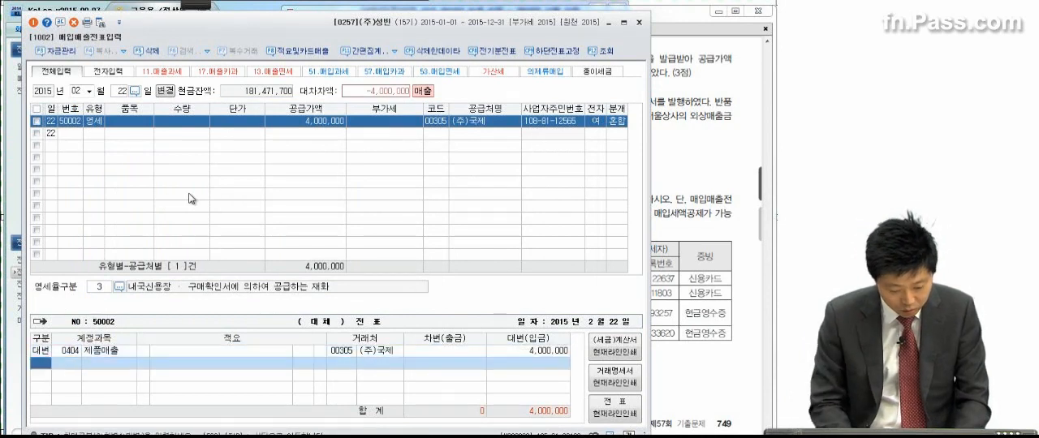
Step: Complete the February 22 voucher with a debit line to 현금 for 4,000,000
type("3")
key("Return")
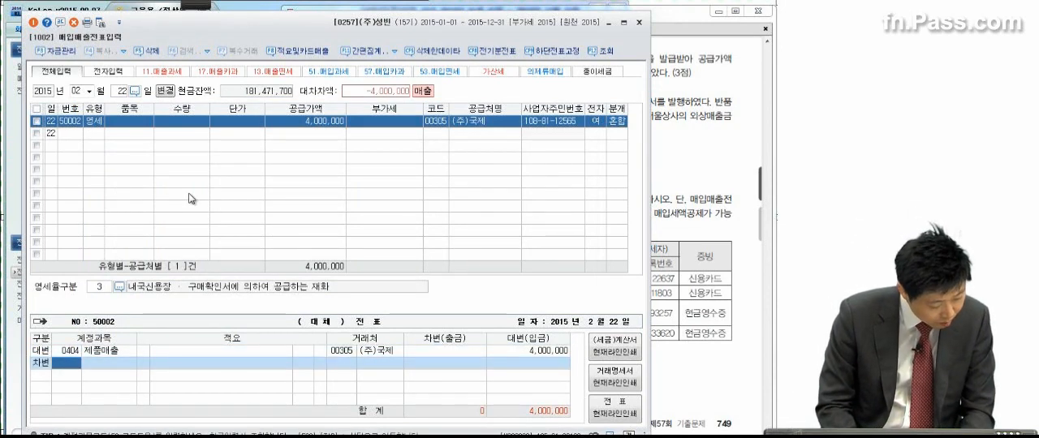
type("현금")
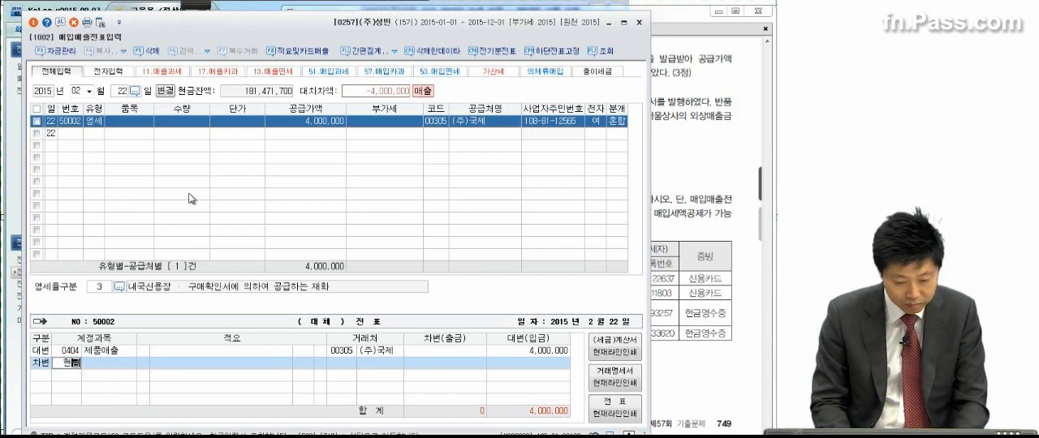
key("Return")
key("Return")
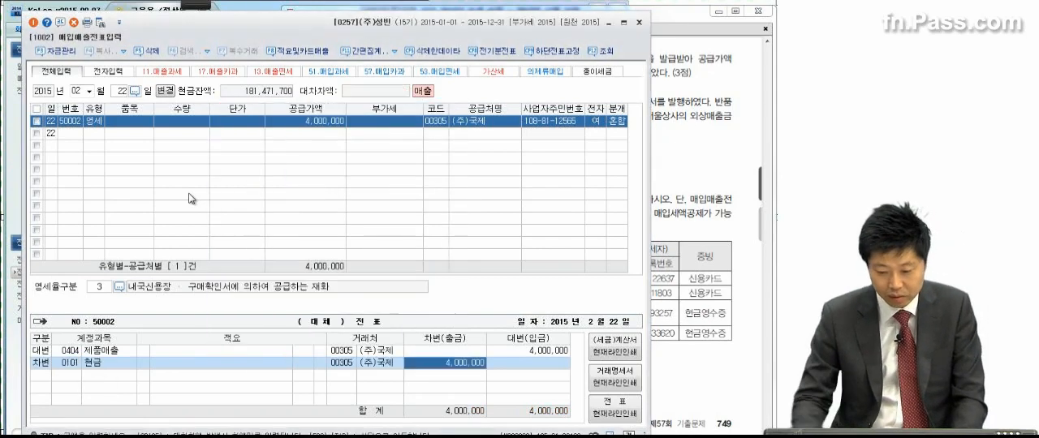
Step: Switch to the exam PDF's transaction (5), underline its amounts, the 외상매출금 offset and 음수 in red pen, and clear the marks
left_click(682, 277)
left_click_drag(673, 333, 674, 282)
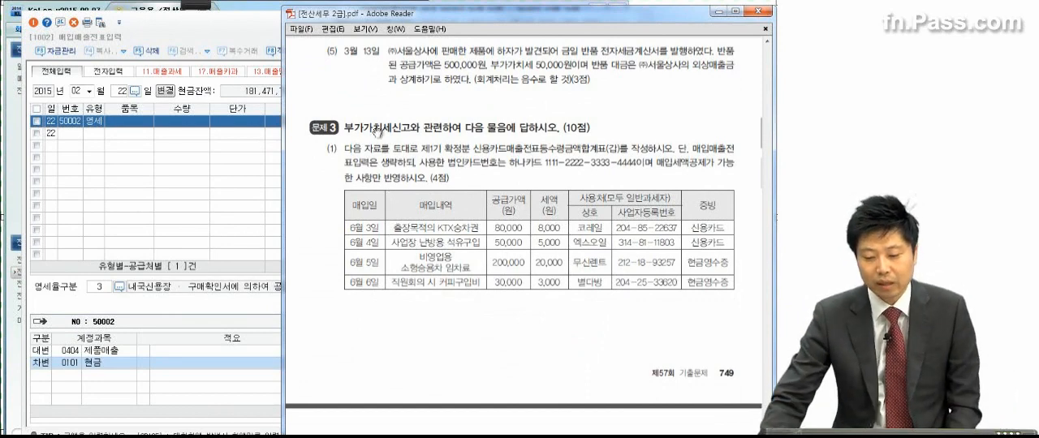
left_click(198, 4)
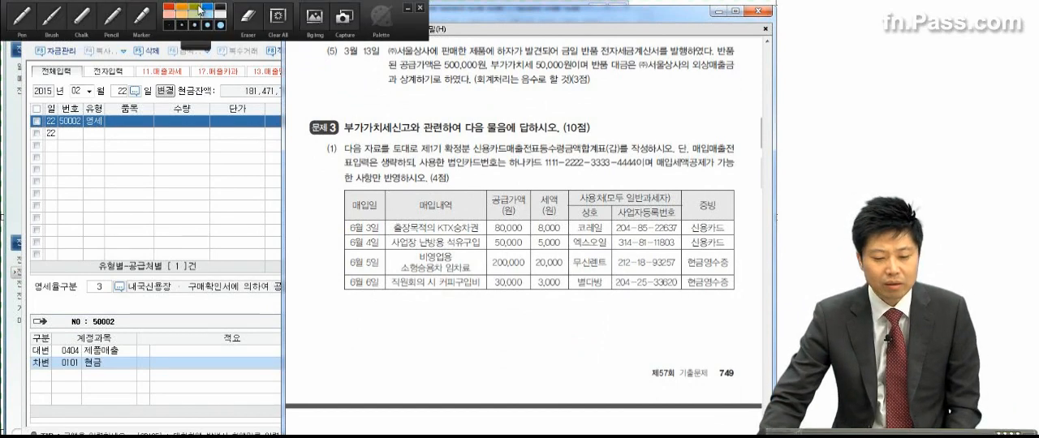
left_click(22, 16)
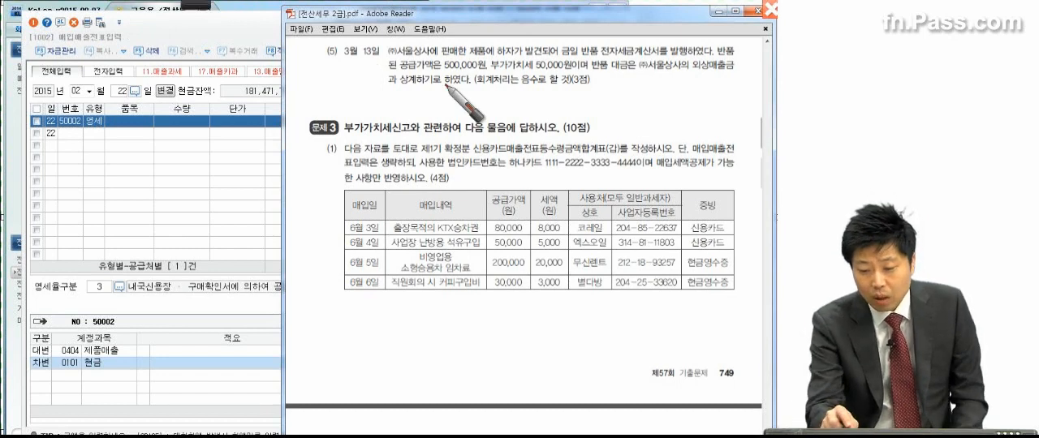
left_click_drag(438, 73, 572, 72)
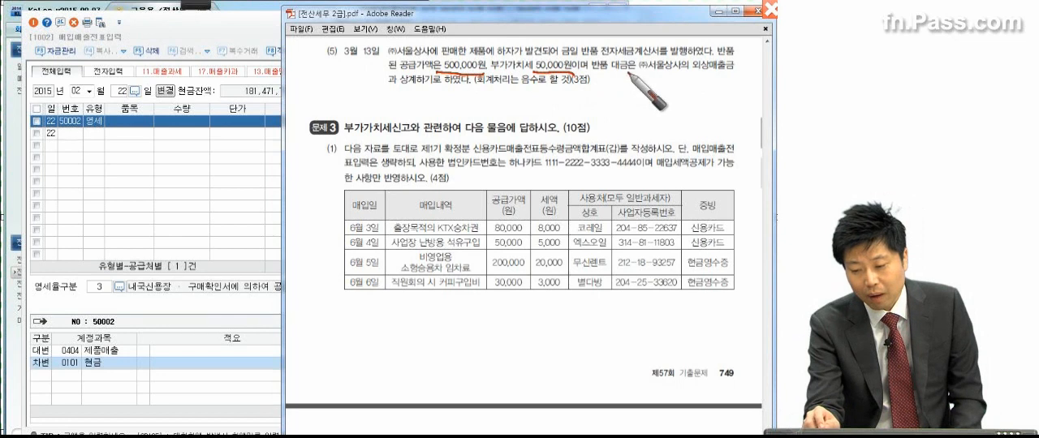
left_click_drag(689, 74, 745, 73)
left_click_drag(381, 94, 424, 90)
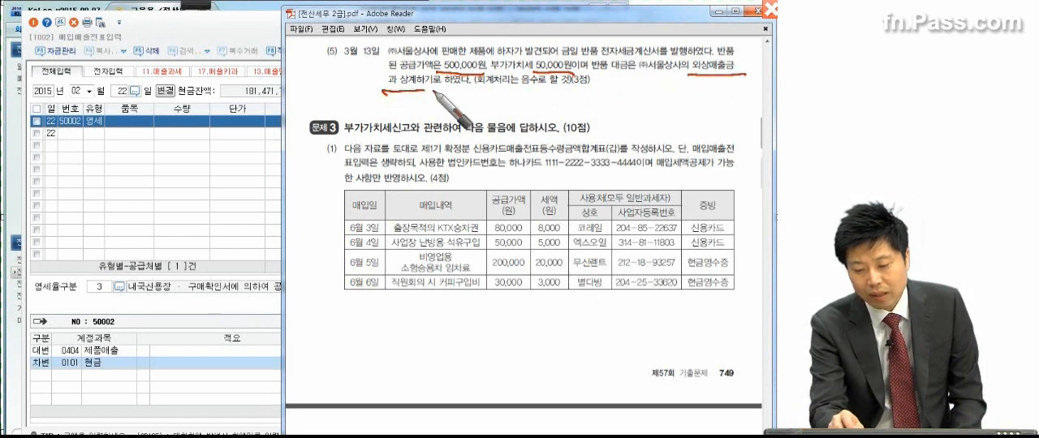
left_click_drag(520, 88, 560, 88)
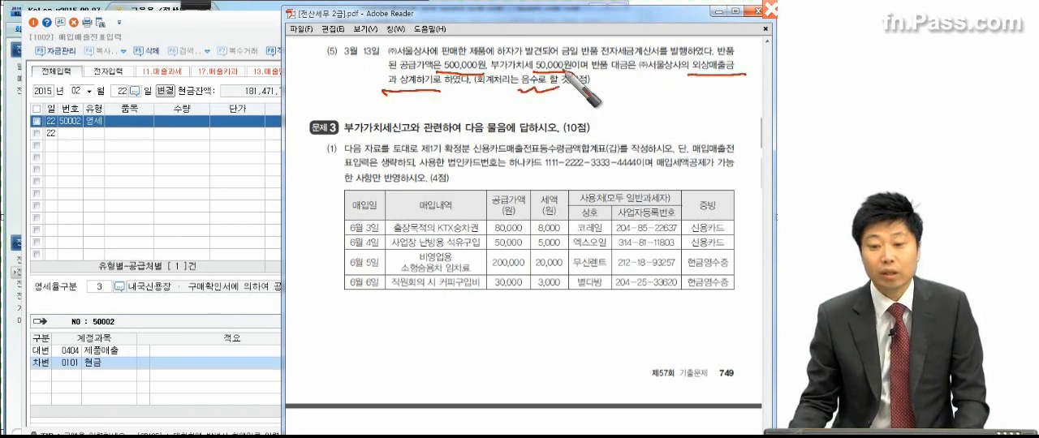
left_click(196, 5)
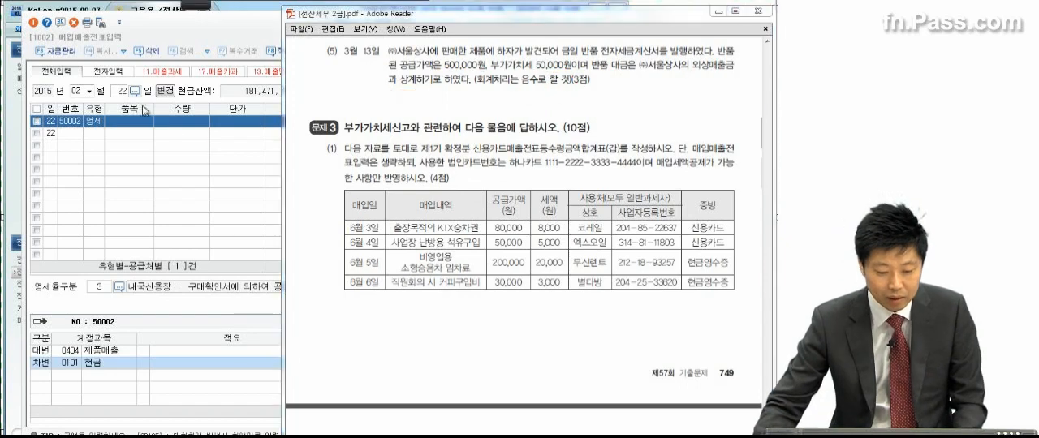
Step: In KcLep, set the date to March 13 and start a type 11 과세 sales line with a supply value of -500,000
left_click(89, 91)
left_click(78, 117)
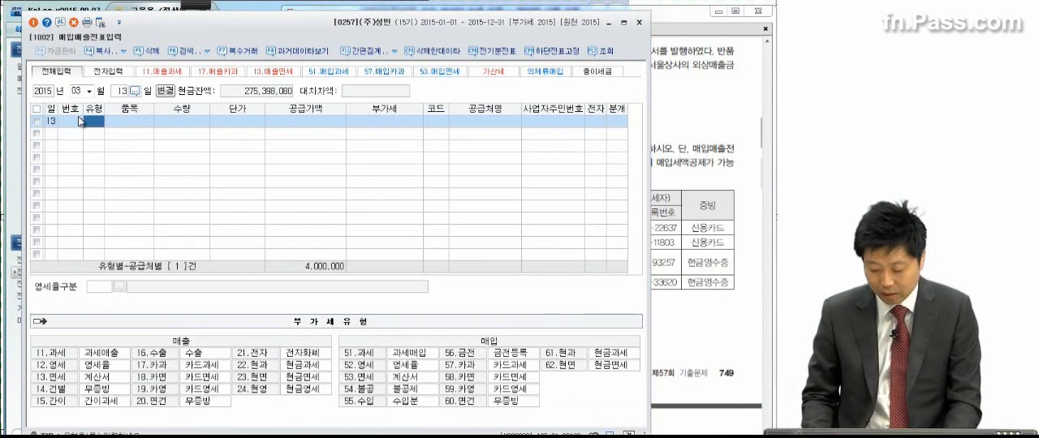
type("11")
key("Return")
key("Return")
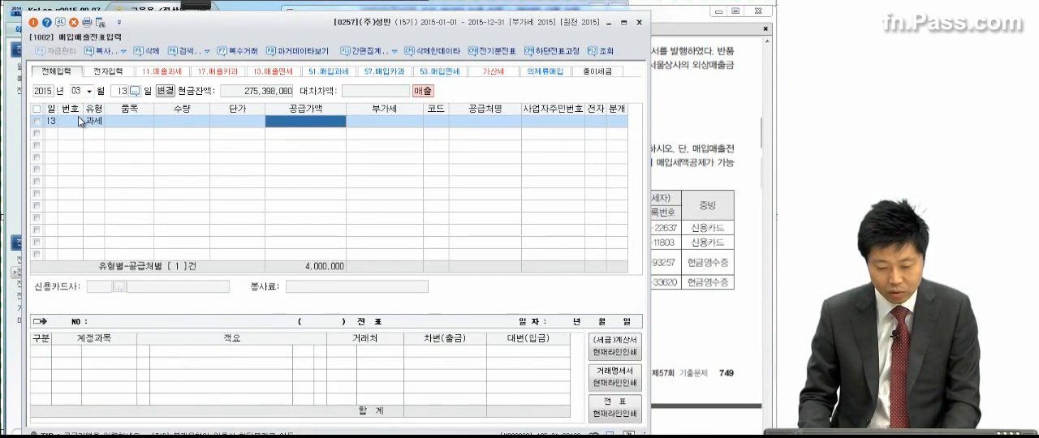
type("-")
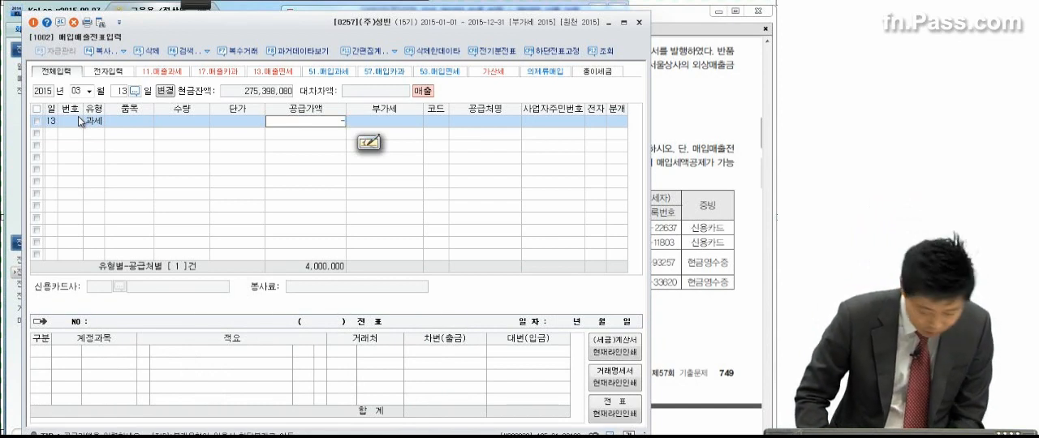
type("500,000")
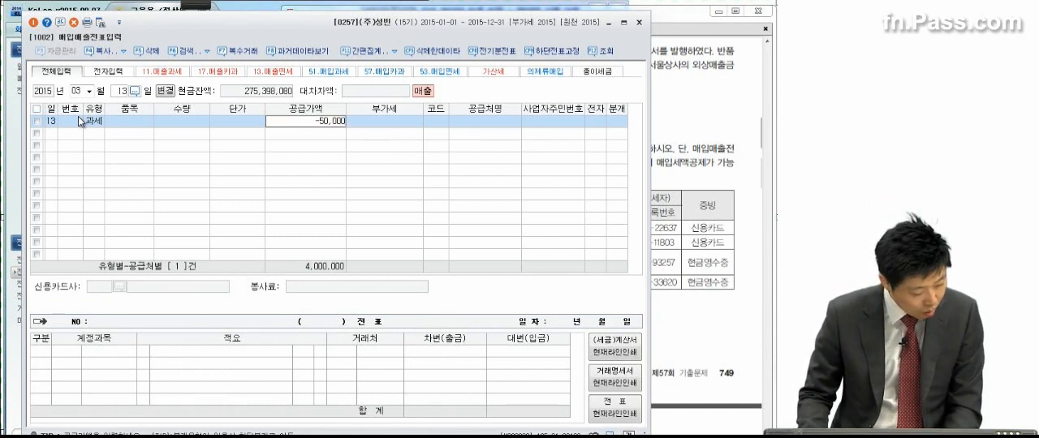
key("Return")
key("Return")
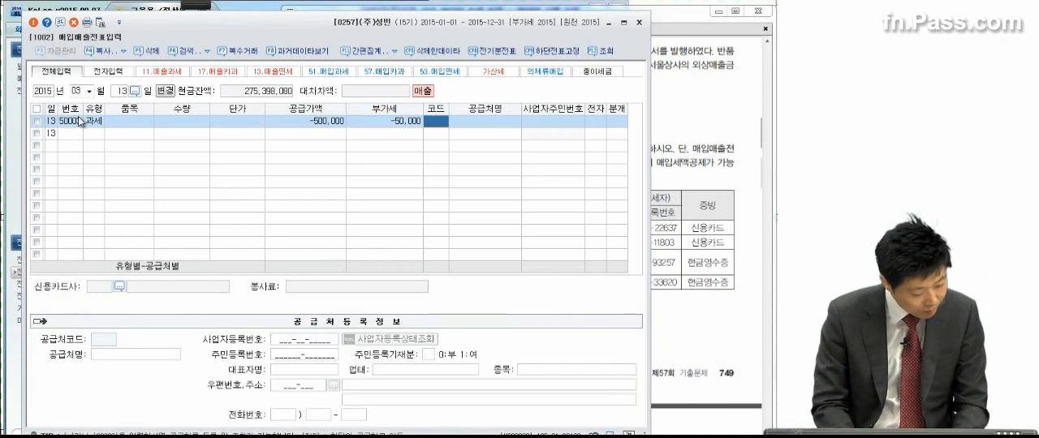
Step: Assign (주)서울상사 as the trading partner of the March 13 sales line and set 전자 to 여
type("상")
key("Return")
key("Escape")
key("Return")
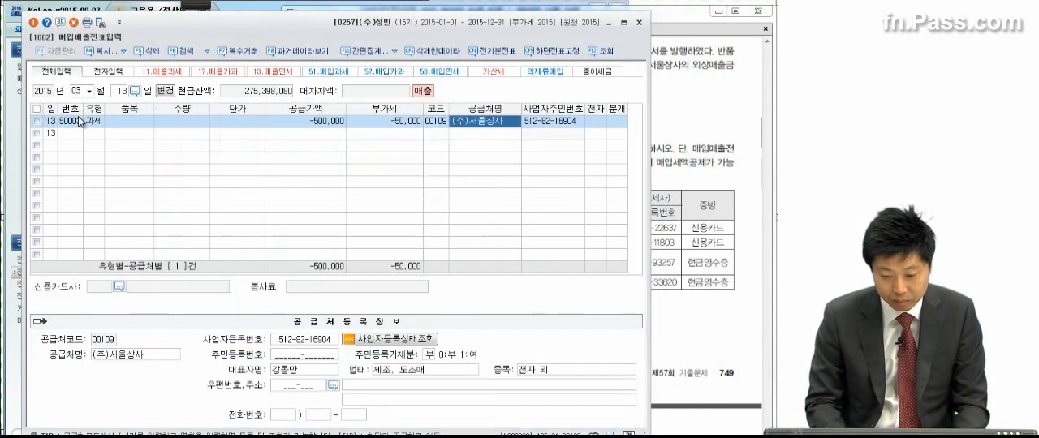
key("Return")
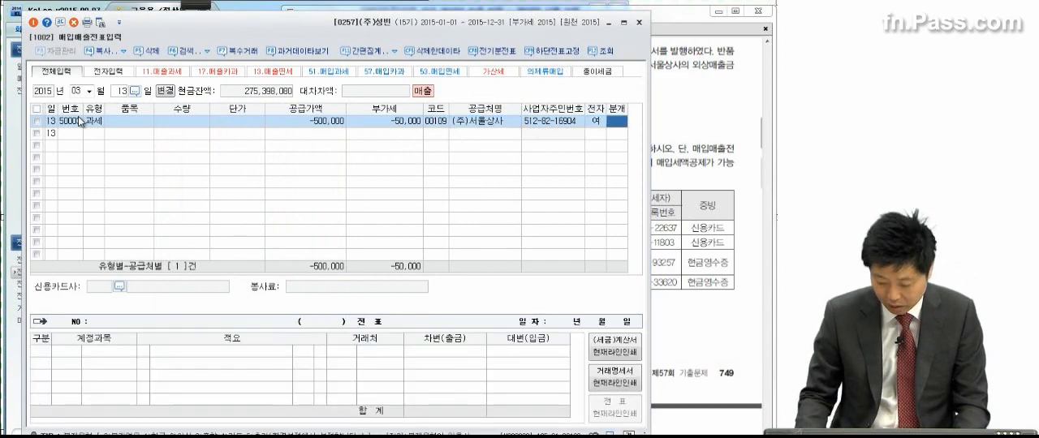
Step: Set the March 13 line's 분개 to 혼합 and add a debit line to 외상매출금 for -550,000
type("3")
key("Return")
key("Return")
key("Return")
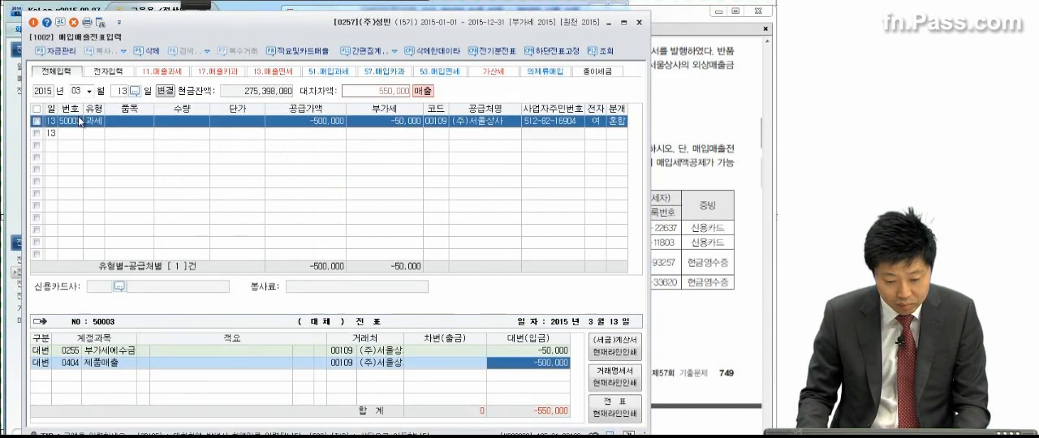
key("Return")
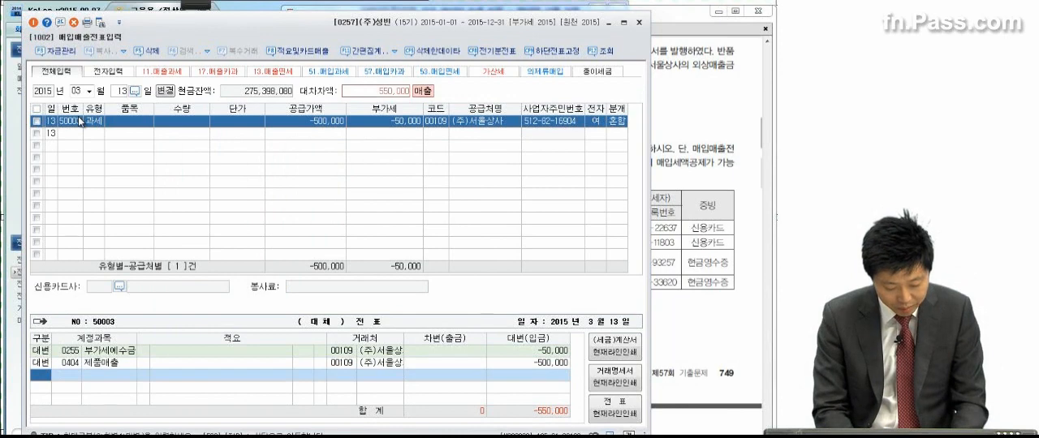
type("3")
key("Return")
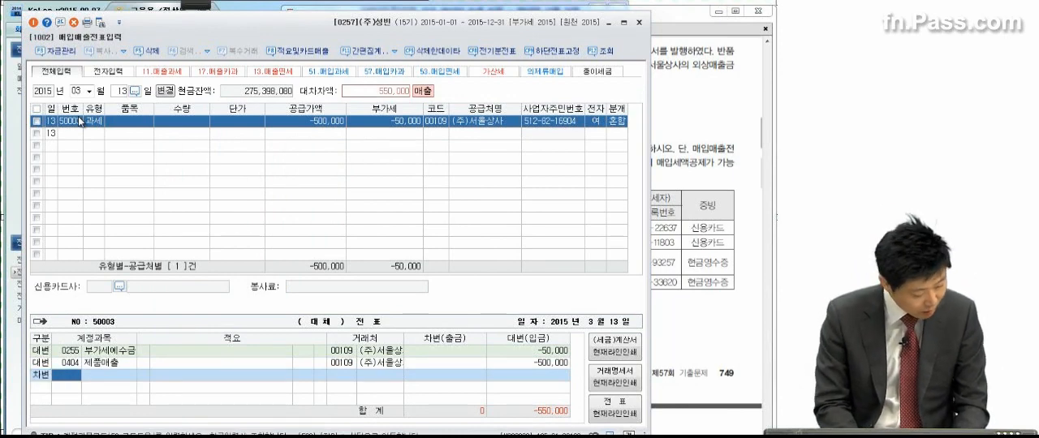
type("외상매")
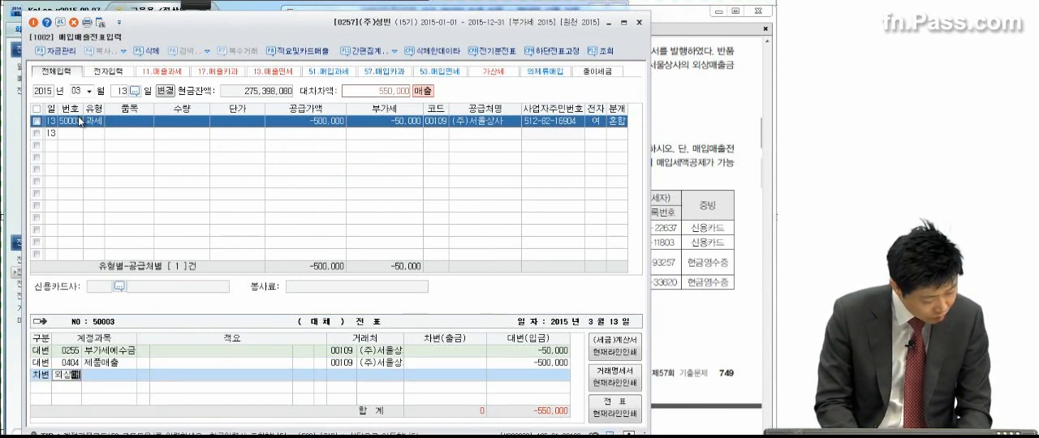
key("Return")
key("Return")
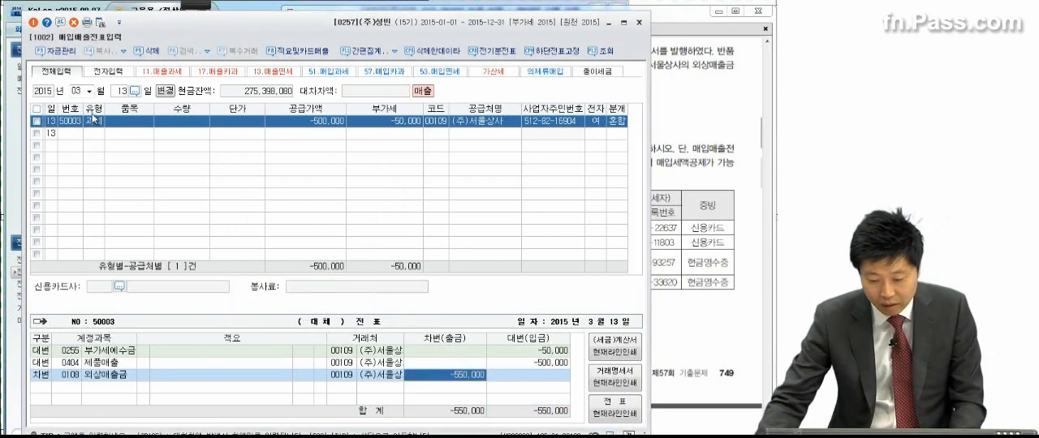
Step: Close 매입매출전표입력 and bring up problem 3 (1) with its card purchase table in the exam PDF
left_click(669, 268)
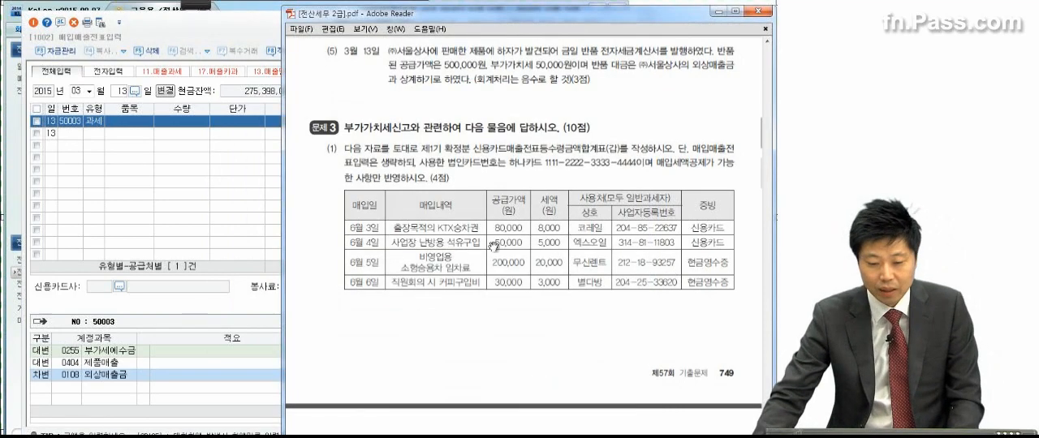
left_click(243, 21)
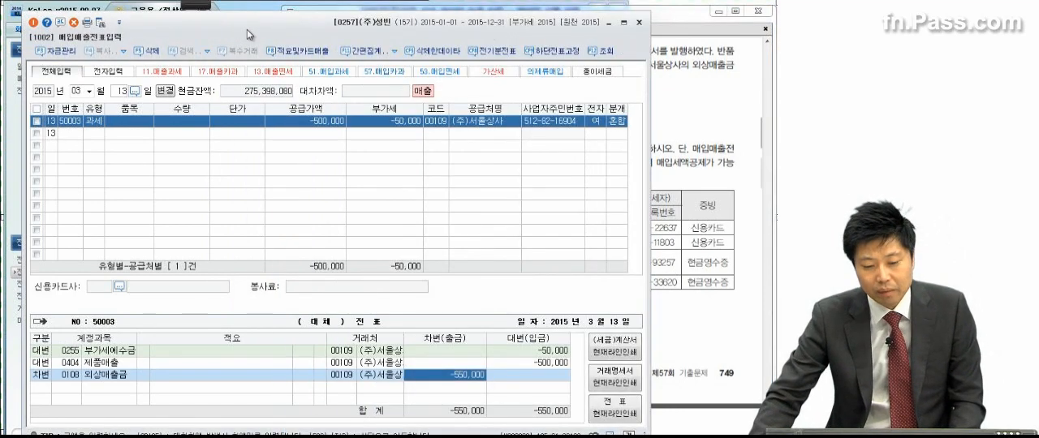
left_click(638, 22)
scroll(560, 253, "down", 3)
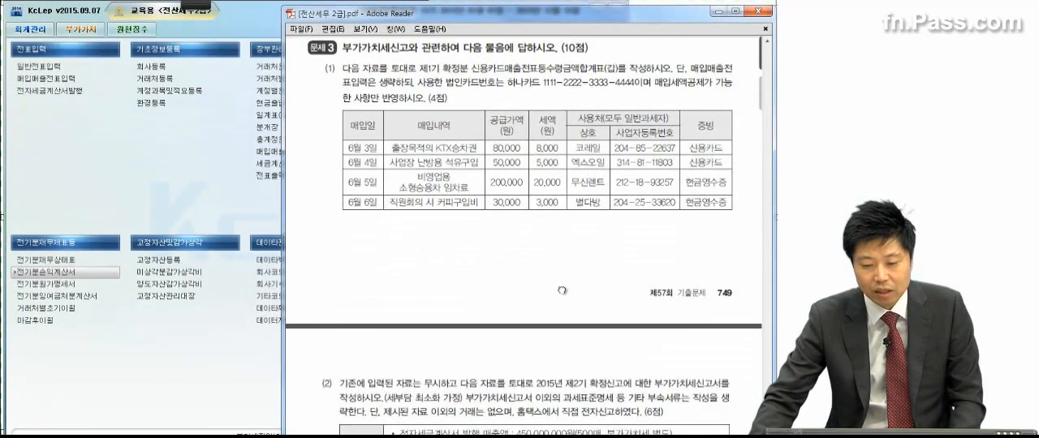
left_click_drag(558, 271, 557, 263)
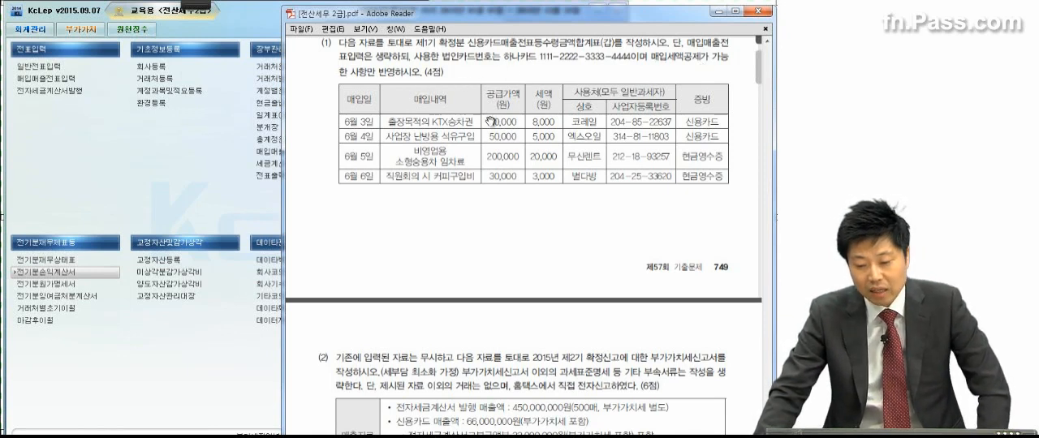
Step: With the red annotation pen, underline the KTX승차권 and 비영업용 소형승용차 임차료 items and cross out the June 3 and June 5 rows
left_click(192, 6)
left_click(22, 28)
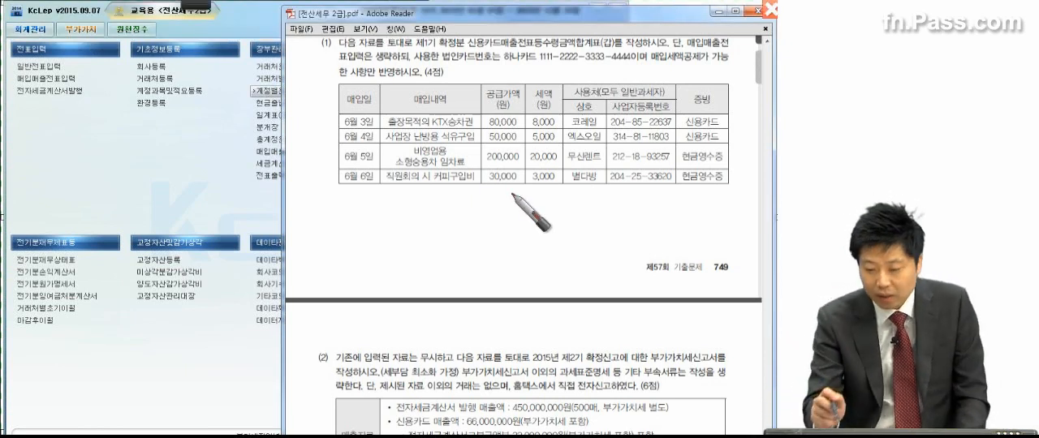
left_click_drag(424, 128, 480, 123)
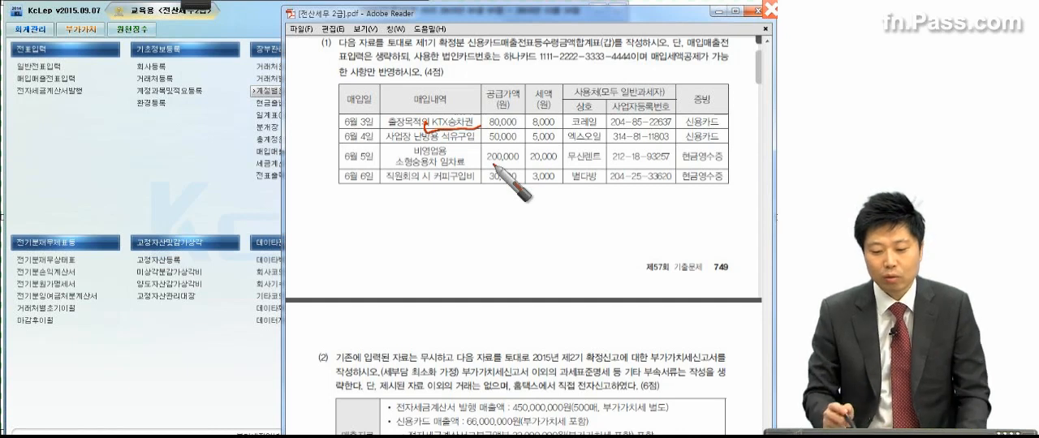
left_click_drag(328, 112, 358, 125)
left_click_drag(349, 108, 334, 126)
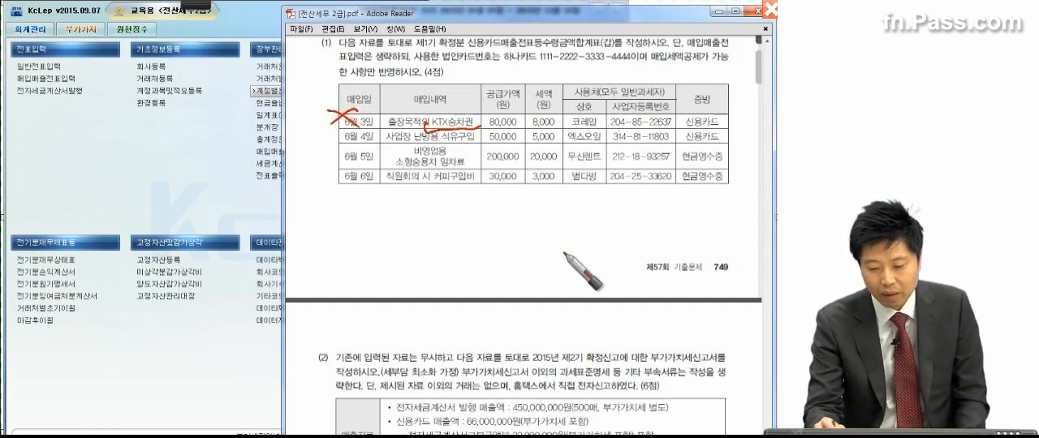
mouse_move(398, 156)
left_mouse_down()
mouse_move(463, 155)
mouse_move(487, 166)
left_mouse_up()
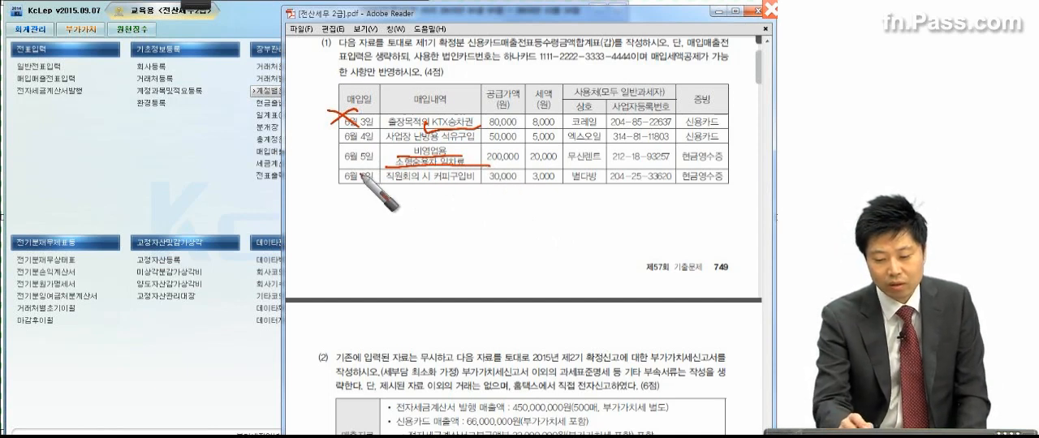
mouse_move(356, 146)
left_mouse_down()
mouse_move(318, 167)
mouse_move(357, 167)
left_mouse_up()
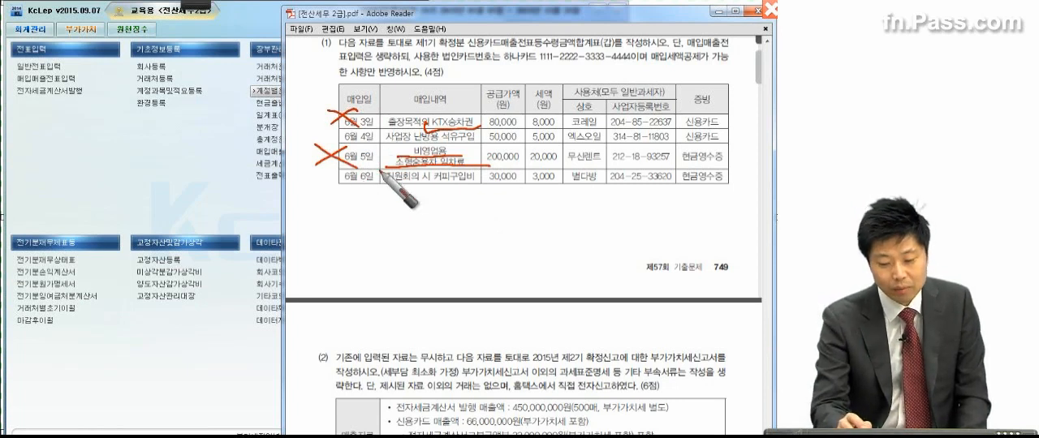
Step: Circle and tick the June 4 and June 6 purchase rows in red, and clear the annotations
mouse_move(333, 143)
left_mouse_down()
mouse_move(324, 131)
mouse_move(336, 138)
left_mouse_up()
left_click_drag(333, 178, 329, 191)
left_click_drag(719, 144, 741, 135)
left_click_drag(719, 190, 740, 174)
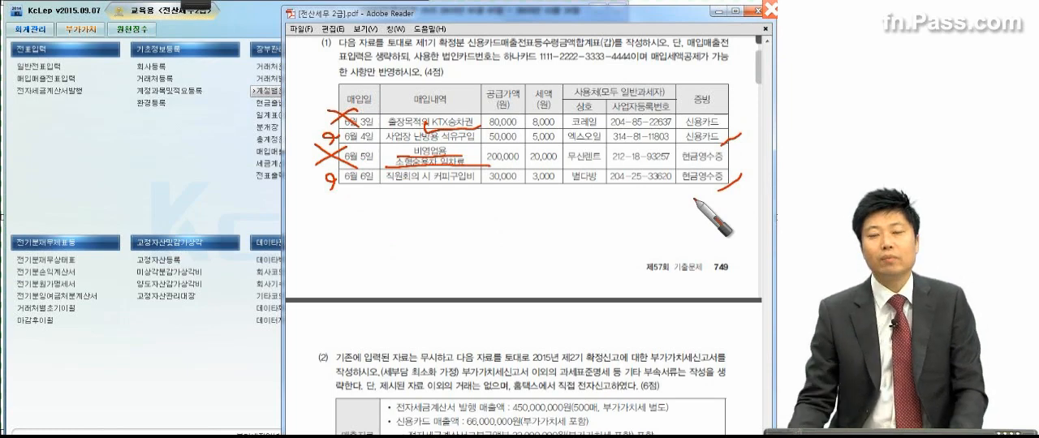
key("Escape")
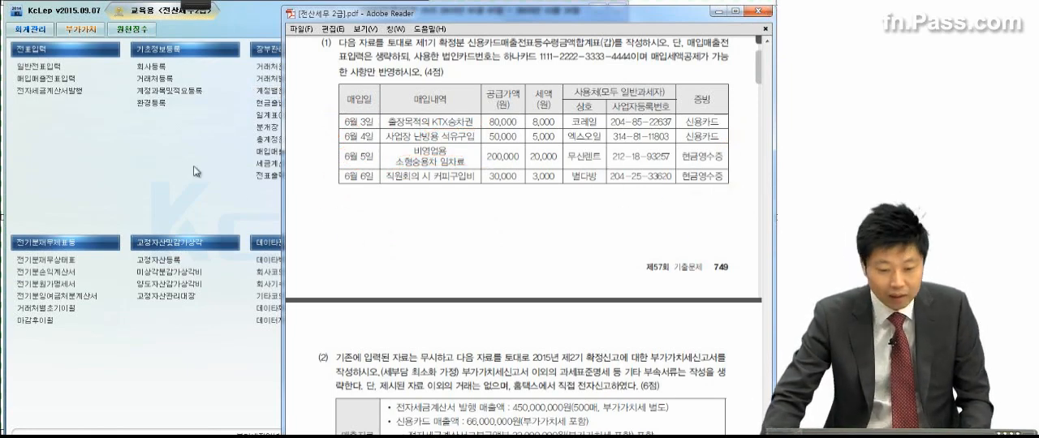
Step: In KcLep's 부가가치 section, open the 신용카드매출전표등수령금액합계표(갑) form
left_click(113, 106)
left_click(77, 30)
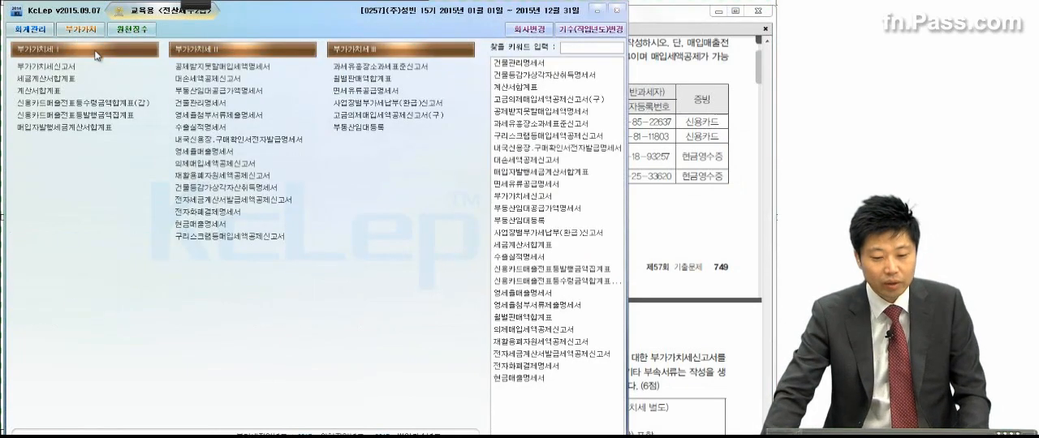
left_click(67, 109)
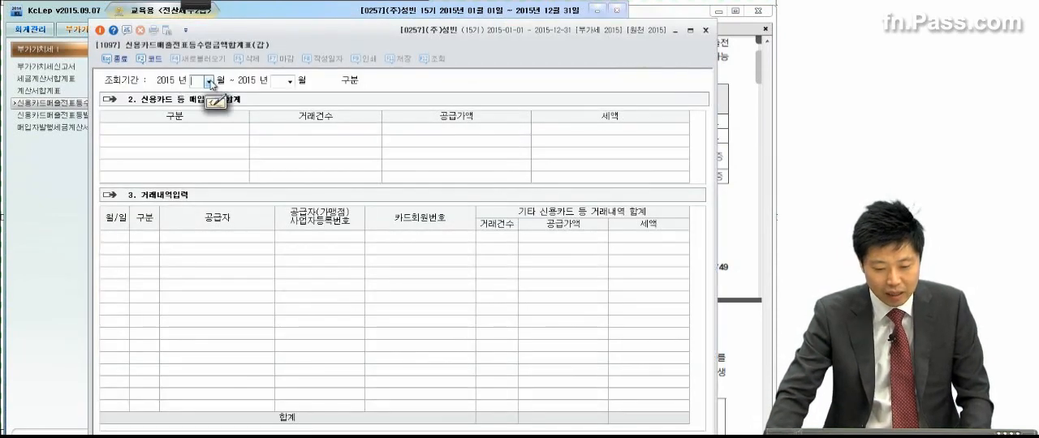
Step: Set the form's inquiry period to April through June (04 to 06) 2015
left_click(209, 83)
left_click(203, 120)
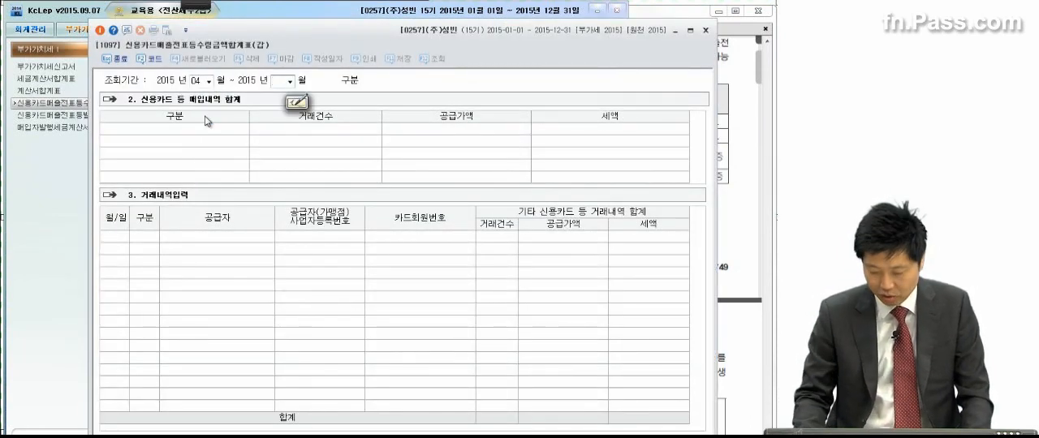
type("06")
key("Return")
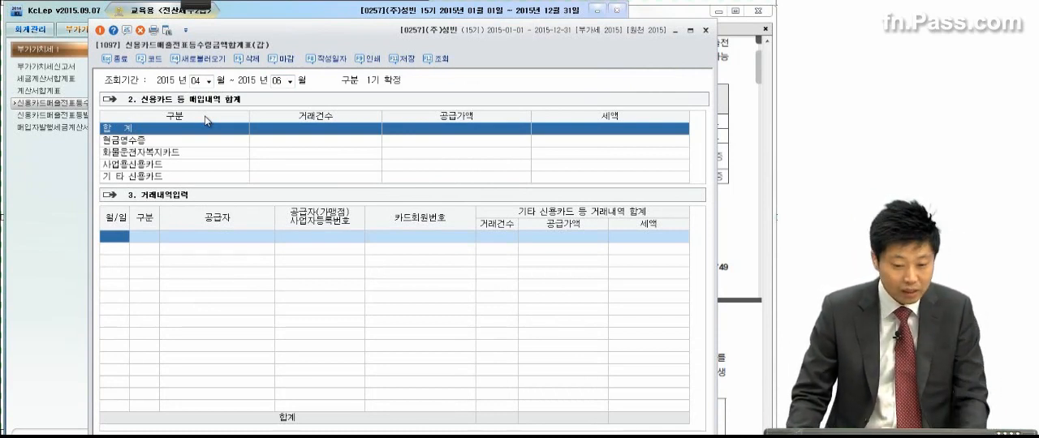
Step: Start a June 4 transaction row as a business card purchase (사업) with 엑스오일 as the supplier
type("0604")
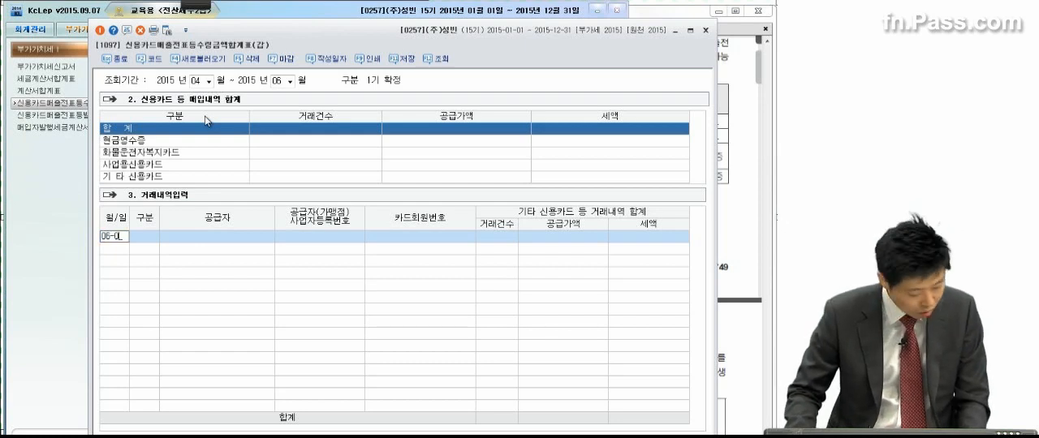
key("Return")
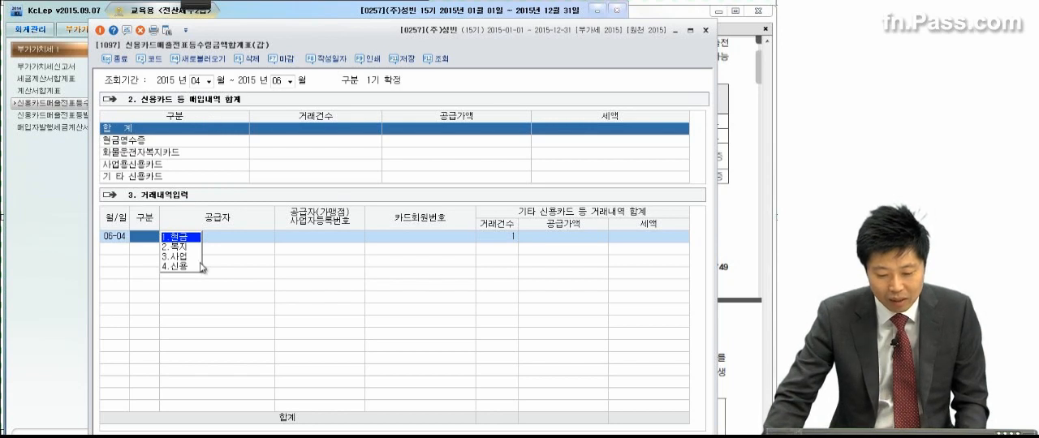
left_click(183, 259)
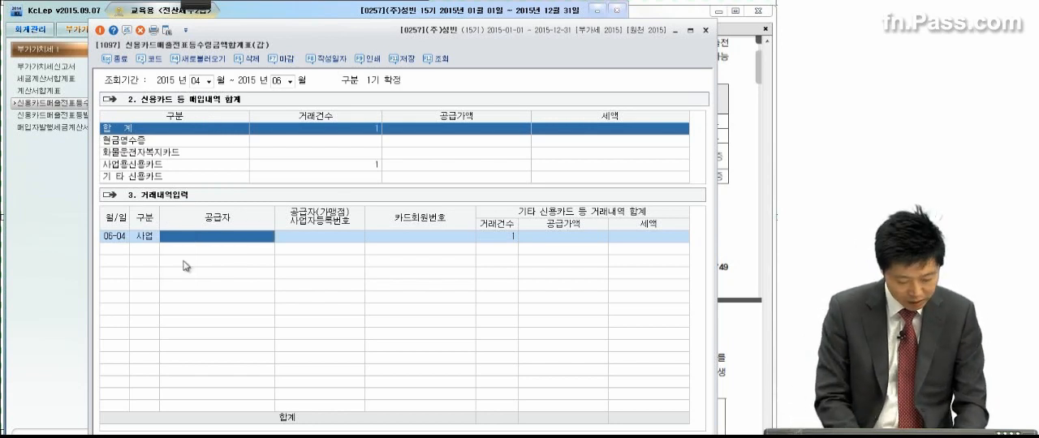
key("F2")
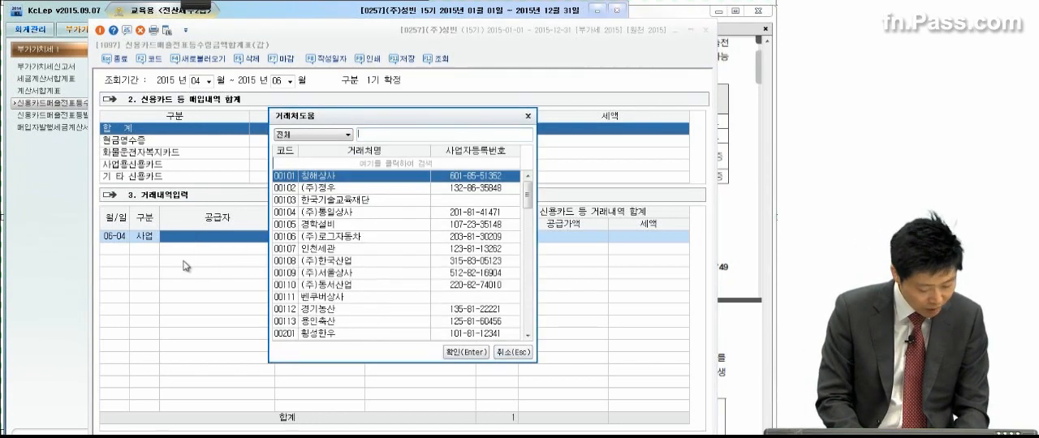
type("엑")
key("Return")
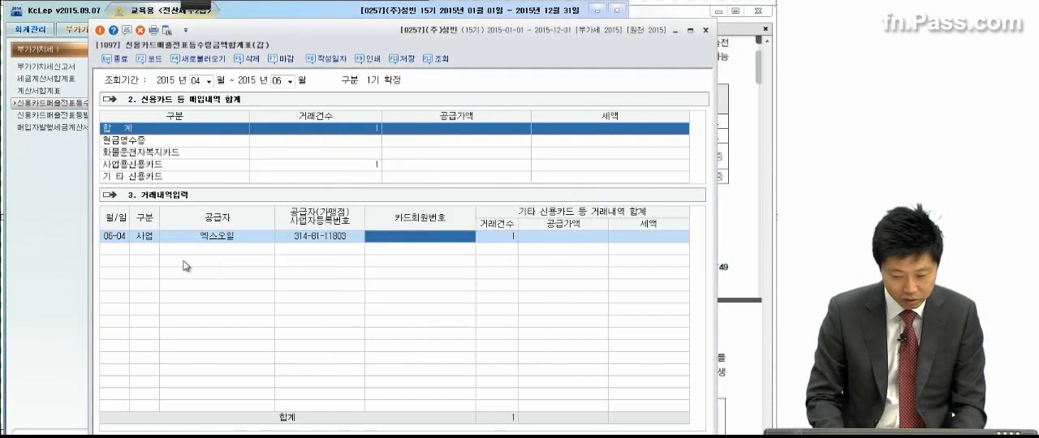
Step: Fill in the card member number (카드회원번호) for the 엑스오일 row and set its supply value (공급가액) to 50,000
type("11")
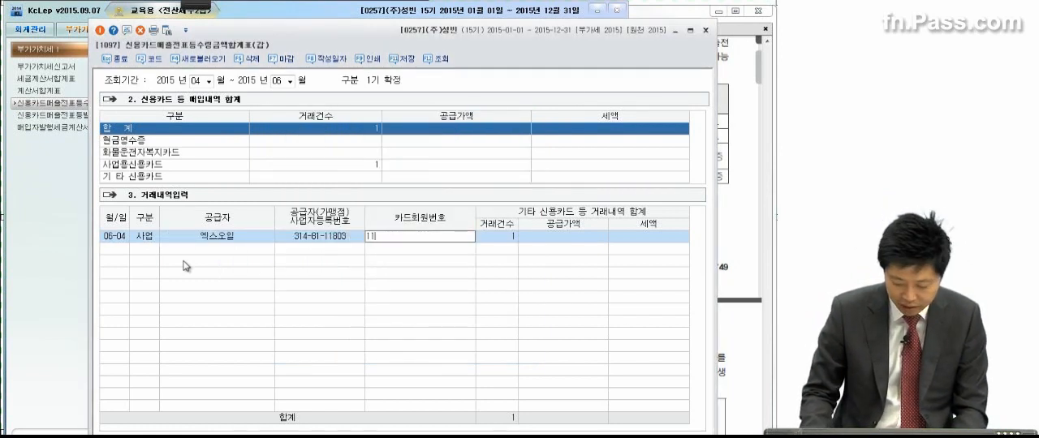
type("11-2222-3333-4444")
key("Return")
key("Return")
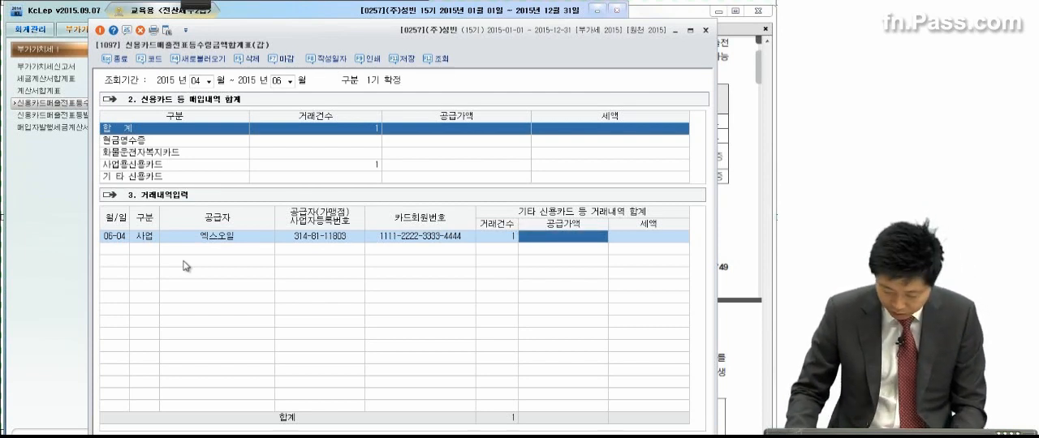
type("50000")
key("Return")
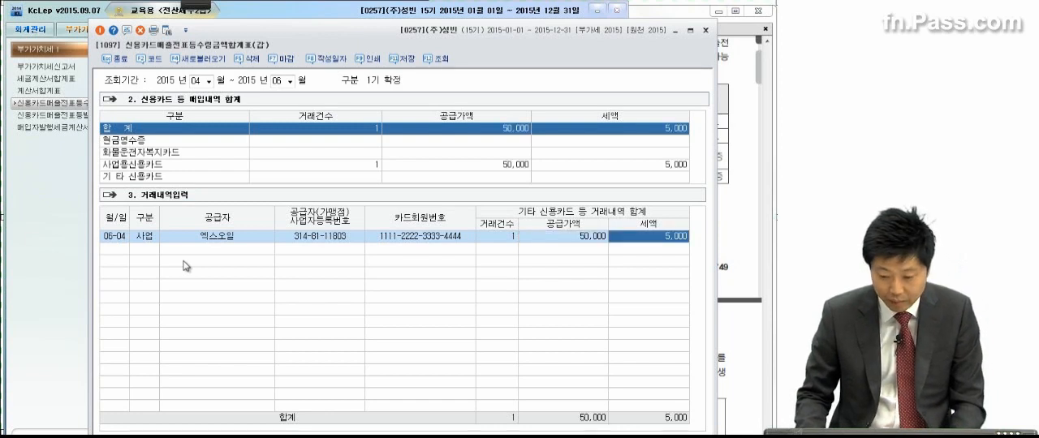
key("Return")
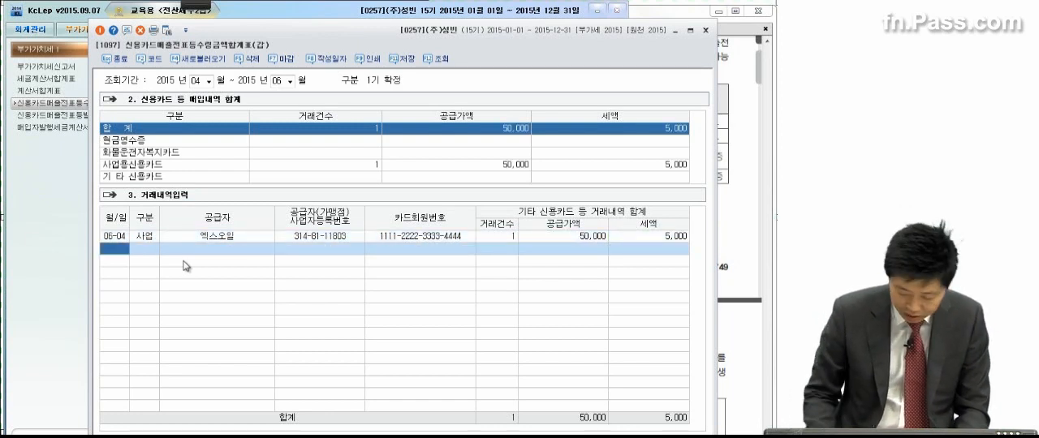
Step: Add a June 6 cash receipt (현금) row for supplier 별다방 with a supply value of 30,000
type("06")
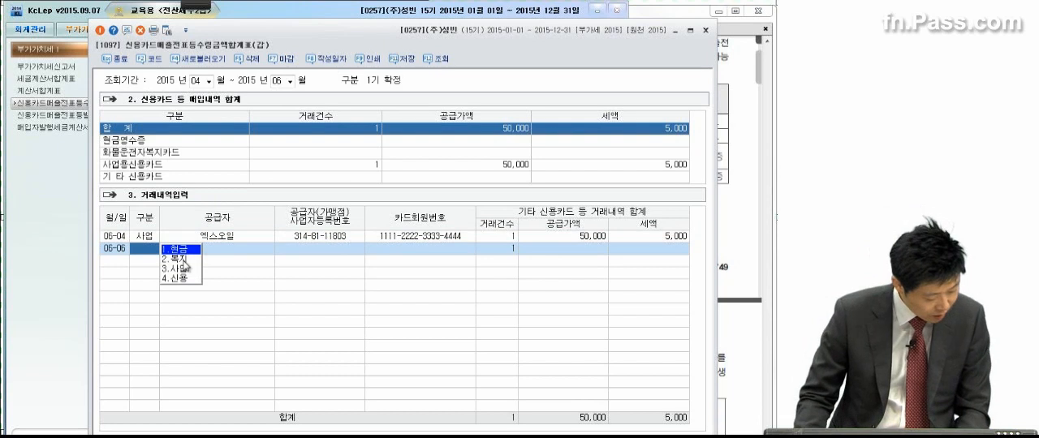
type("061")
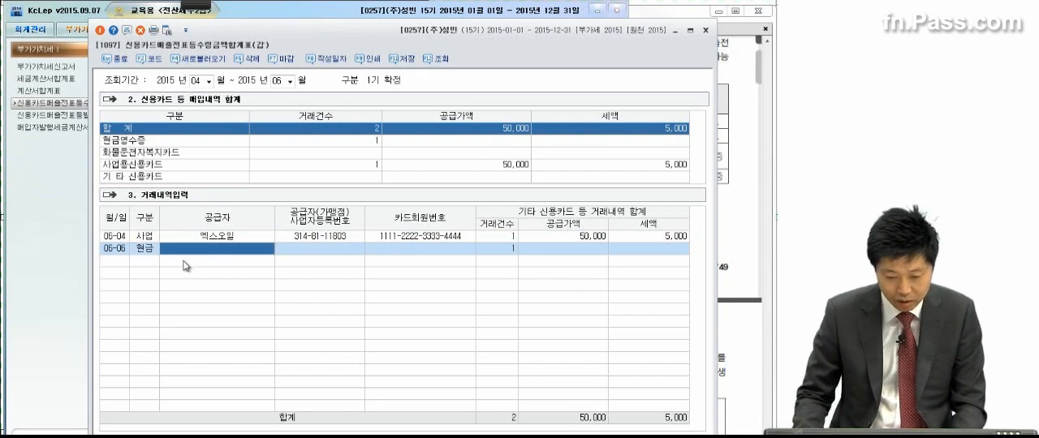
key("F2")
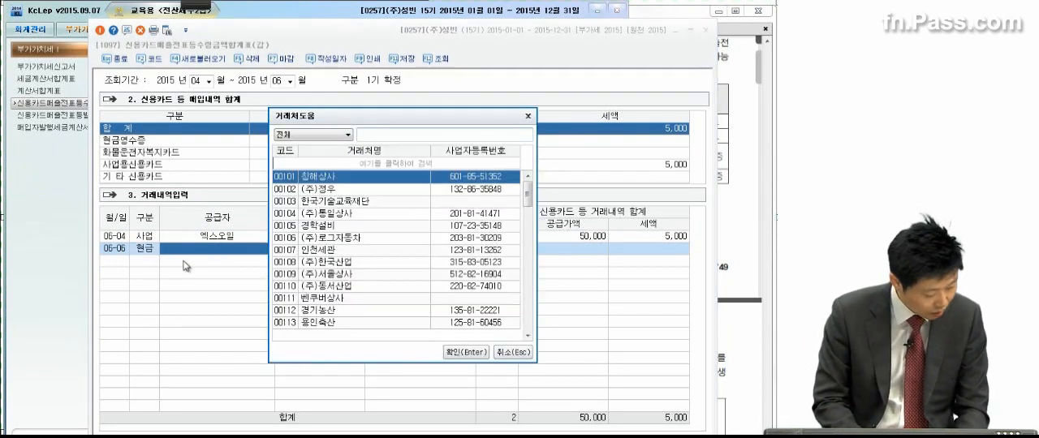
type("벨")
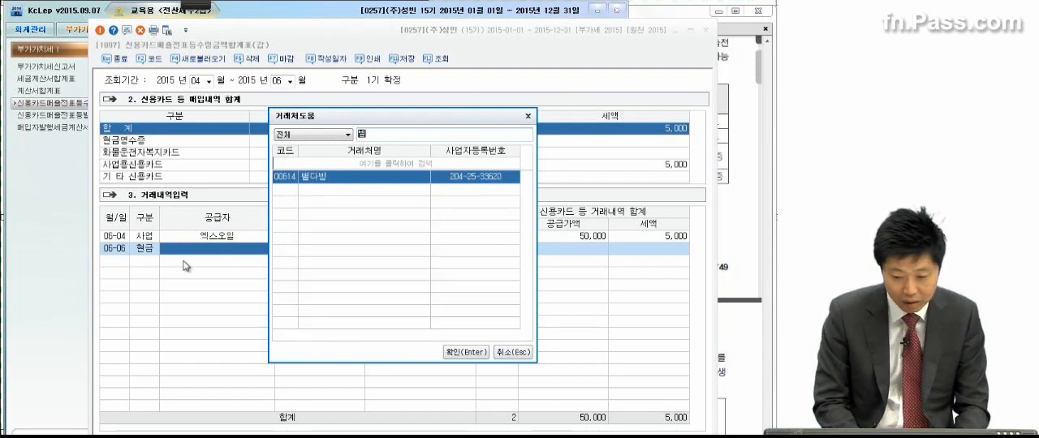
key("Return")
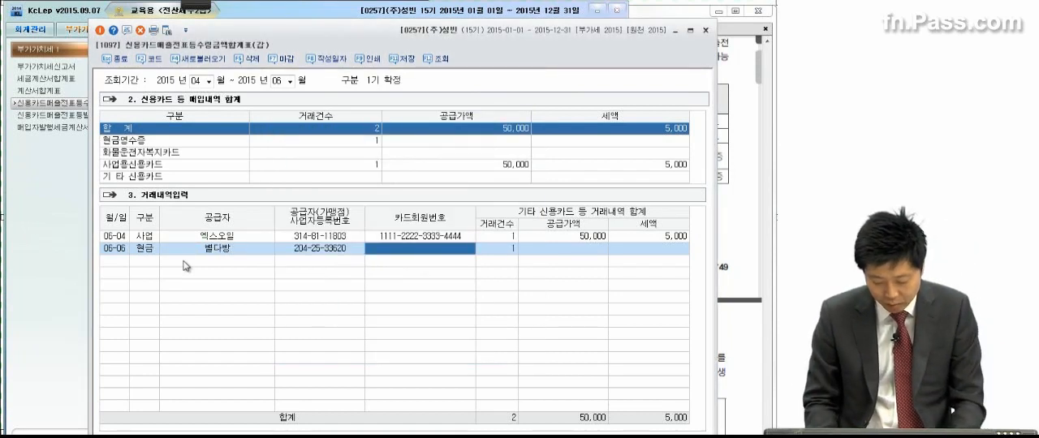
key("Return")
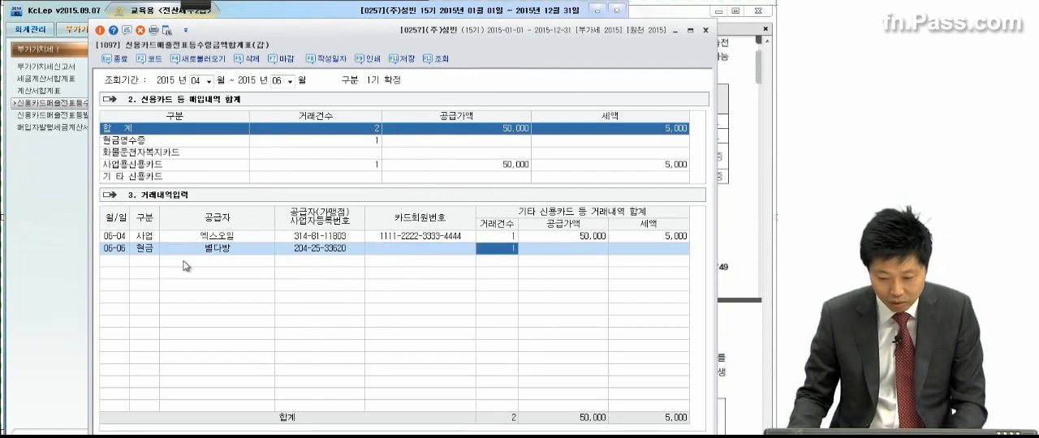
key("Return")
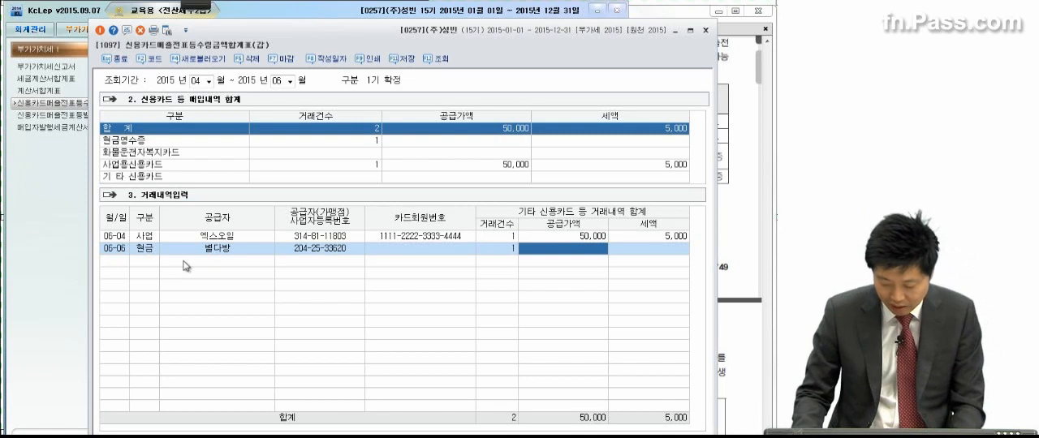
key("space")
type("30,000")
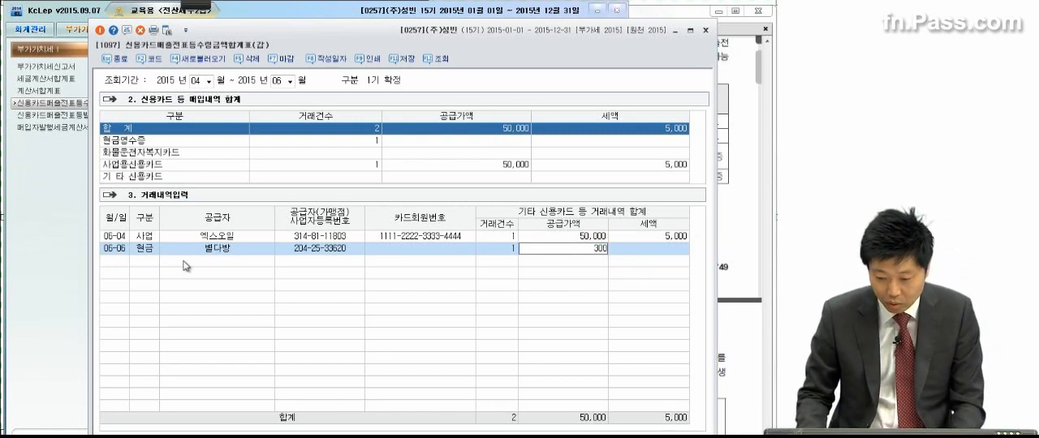
key("Return")
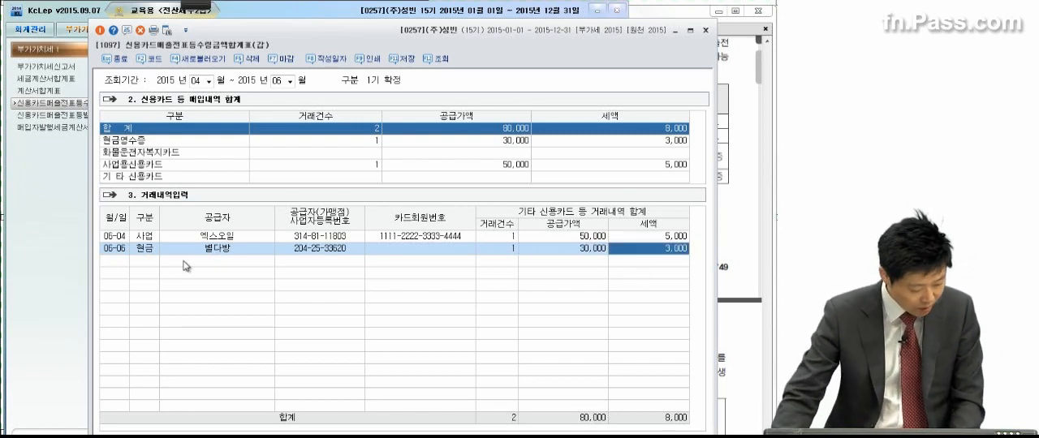
key("Return")
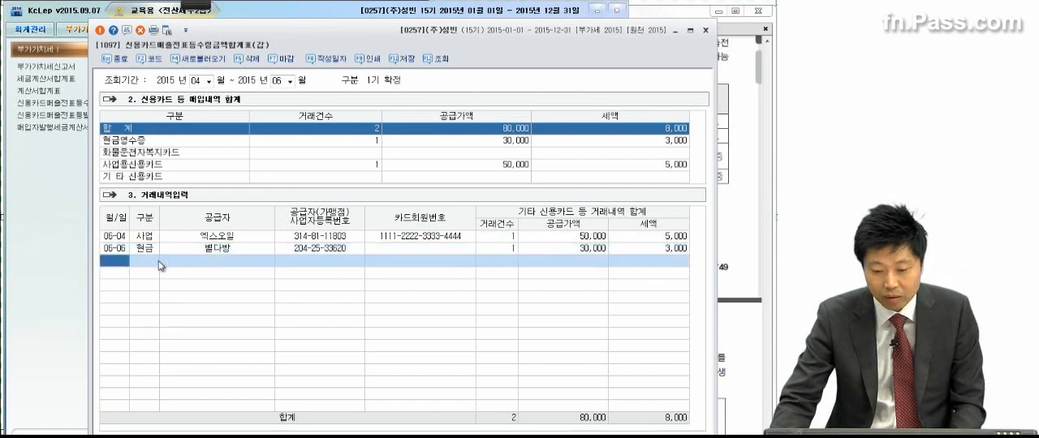
Step: Save the 신용카드매출전표등수령금액합계표(갑) and close the form
left_click(400, 59)
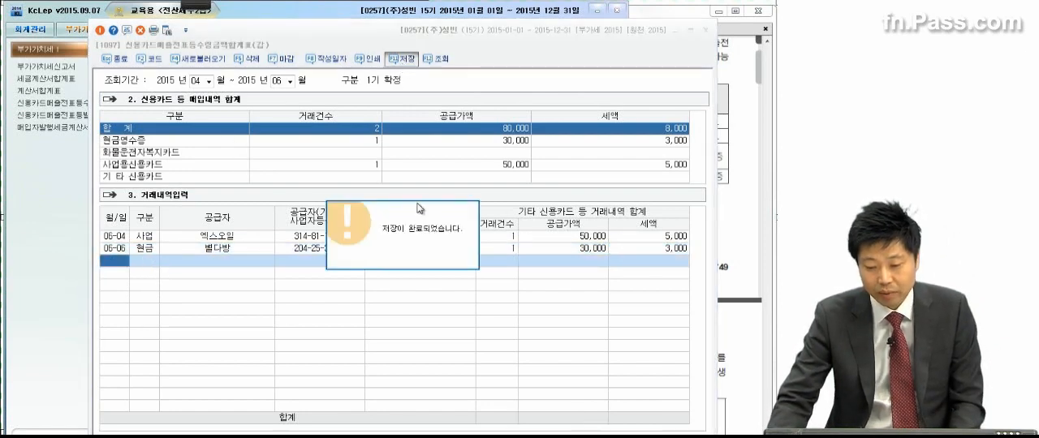
key("Return")
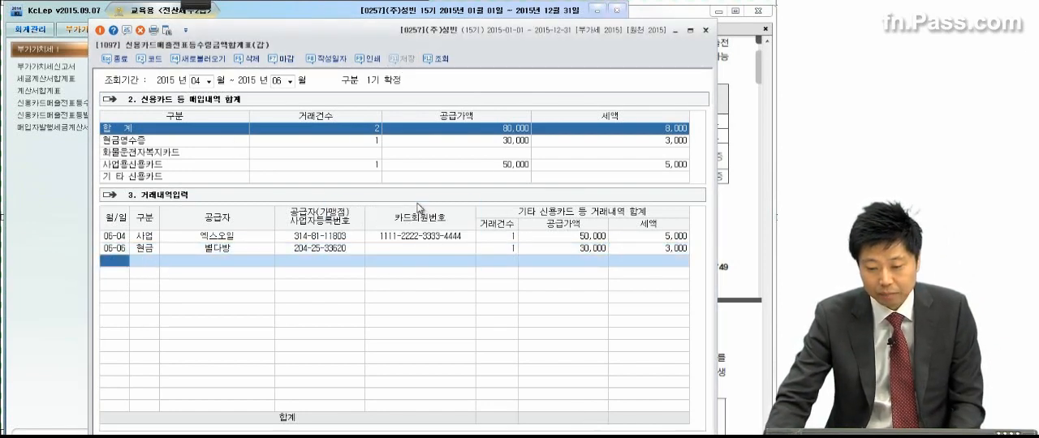
left_click(704, 29)
Step: Switch to the exam PDF in Adobe Reader and bring up problem 3 (2) with its sales and purchase data
left_click(698, 180)
scroll(656, 276, "down", 6)
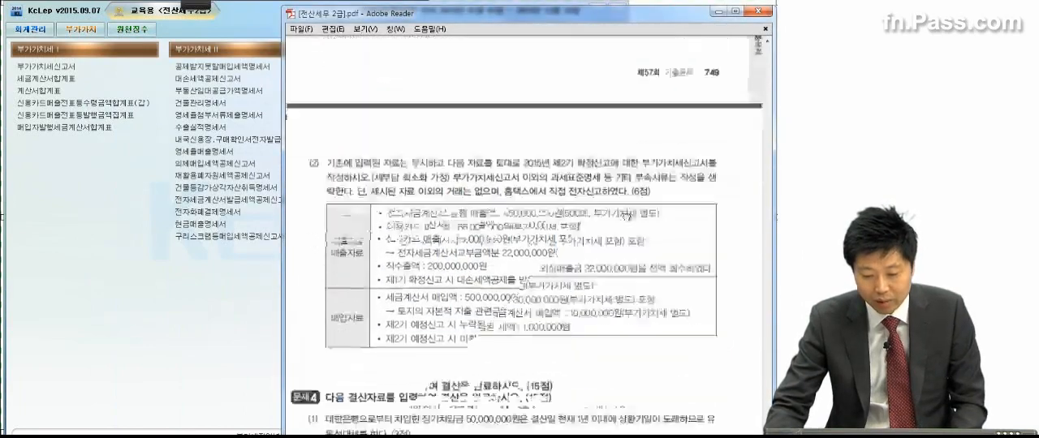
scroll(632, 172, "down", 2)
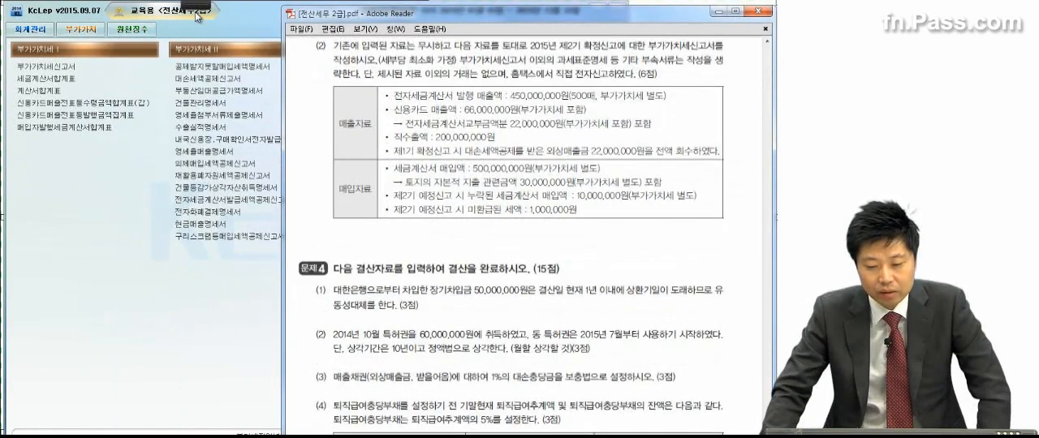
Step: With the red annotation pen, circle 제2기, 확정 and 신고서 in problem 3 (2) and underline 과세표준명세 and 기타 부속서류
mouse_move(182, 8)
left_click(23, 18)
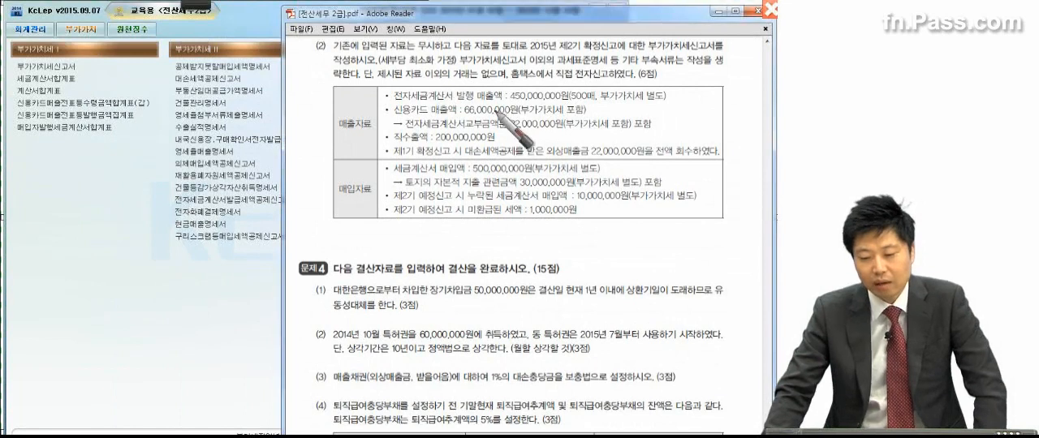
left_click_drag(591, 53, 619, 49)
left_click_drag(701, 55, 713, 50)
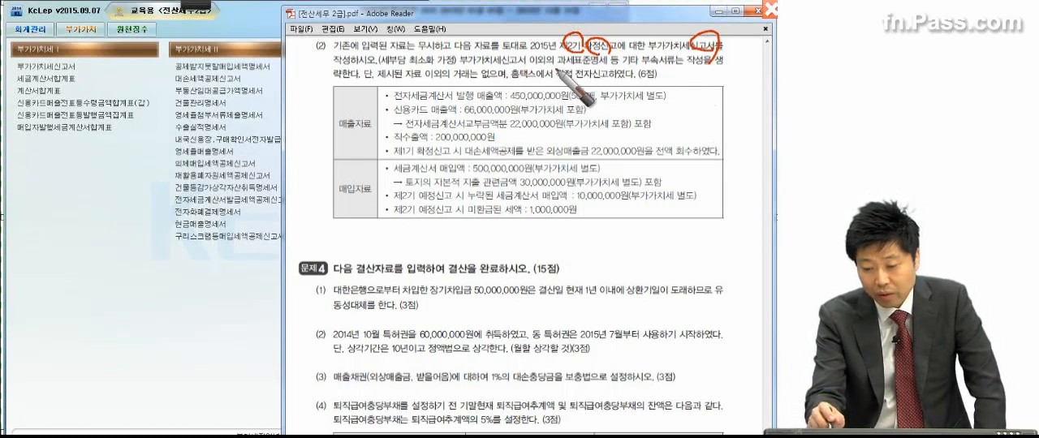
left_click_drag(553, 69, 672, 70)
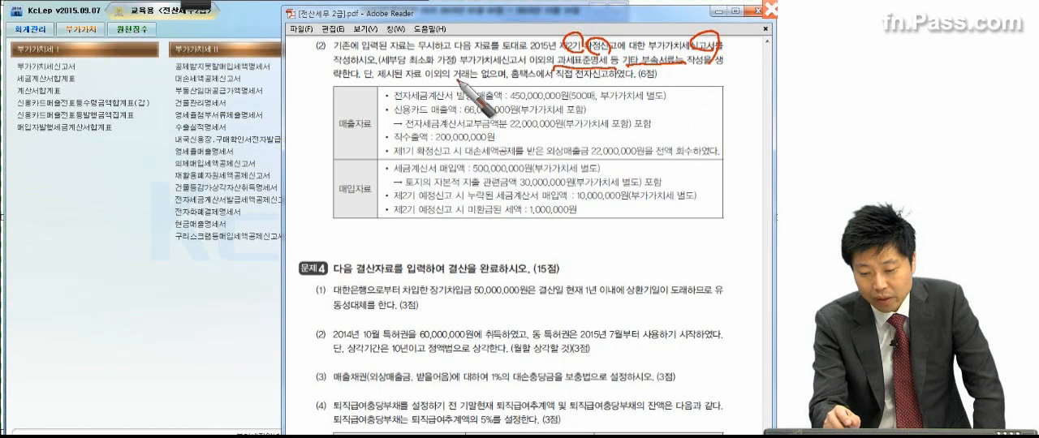
Step: Underline 홈택스에서 직접 전자신고, link it to a circled 10,000, bracket the sales and purchase tables, and clear the annotations
left_click_drag(509, 79, 691, 81)
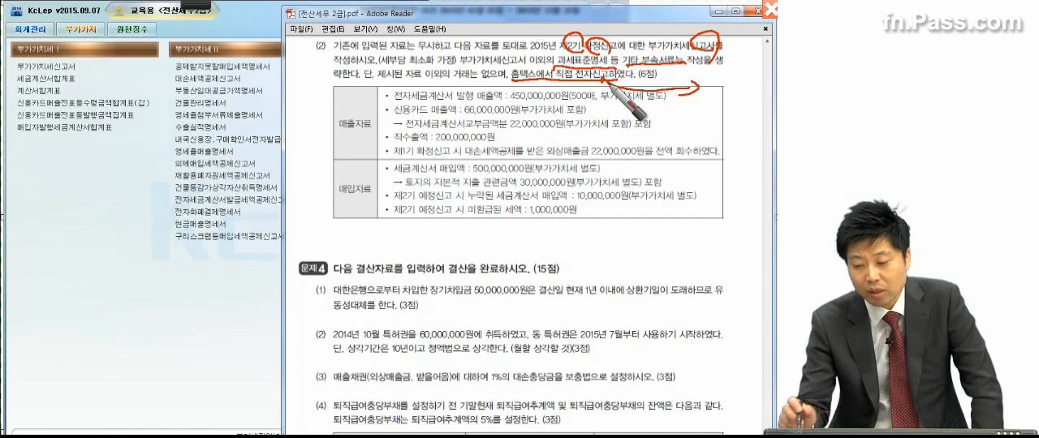
mouse_move(610, 84)
left_mouse_down()
mouse_move(763, 84)
mouse_move(769, 122)
mouse_move(771, 81)
mouse_move(760, 114)
left_mouse_up()
mouse_move(336, 73)
left_mouse_down()
mouse_move(330, 170)
mouse_move(342, 221)
left_mouse_up()
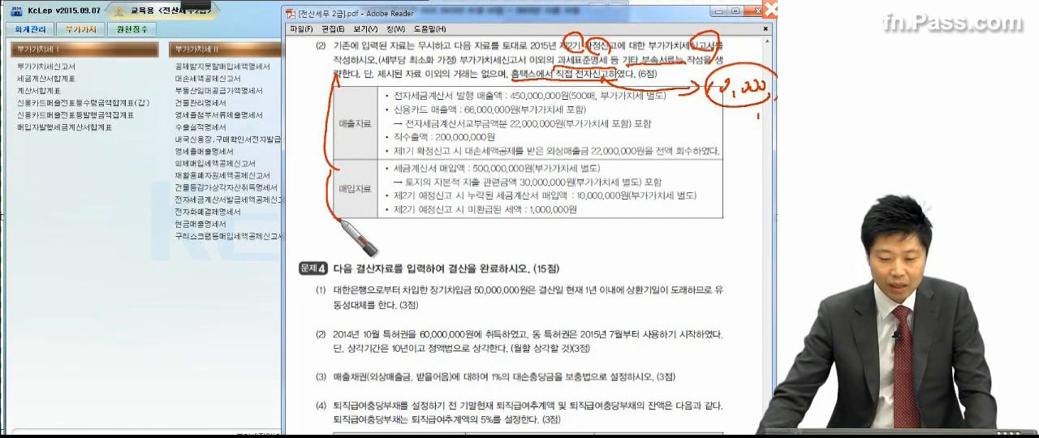
key("Escape")
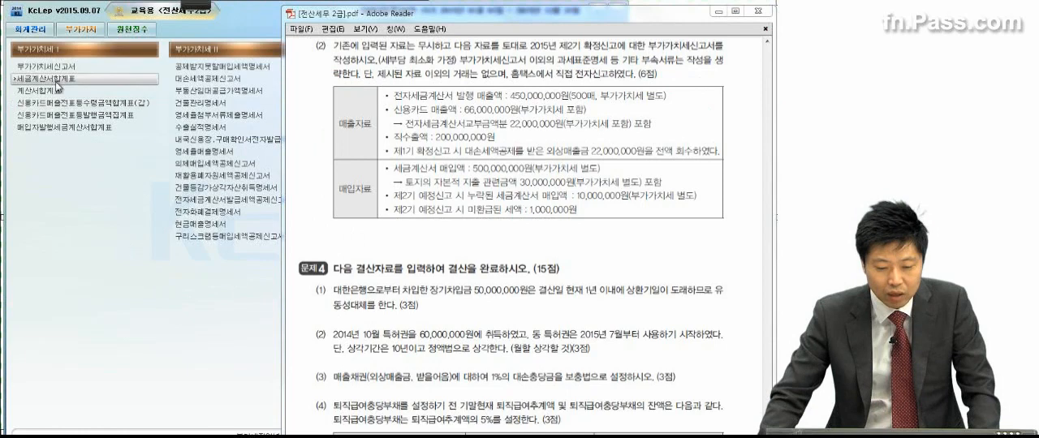
Step: In KcLep, open the 부가가치세신고서 for the period October 1 to December 31, 2015
left_click(61, 66)
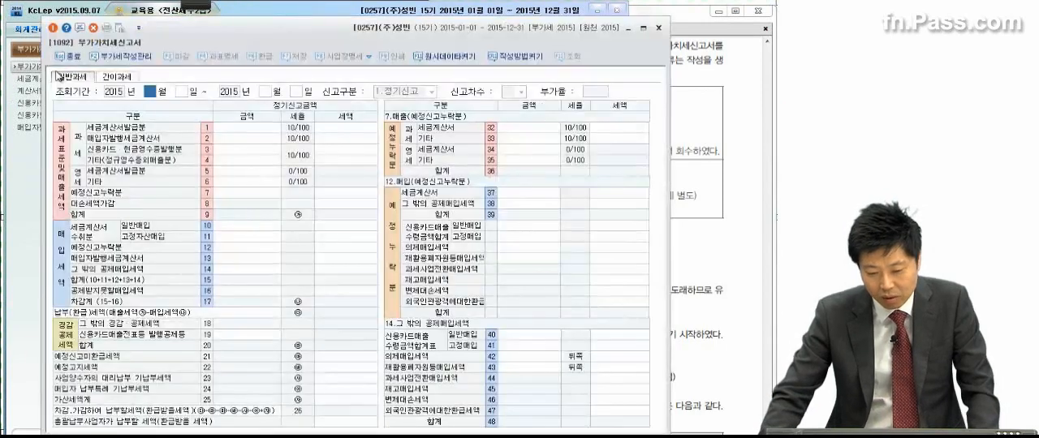
type("10")
key("Return")
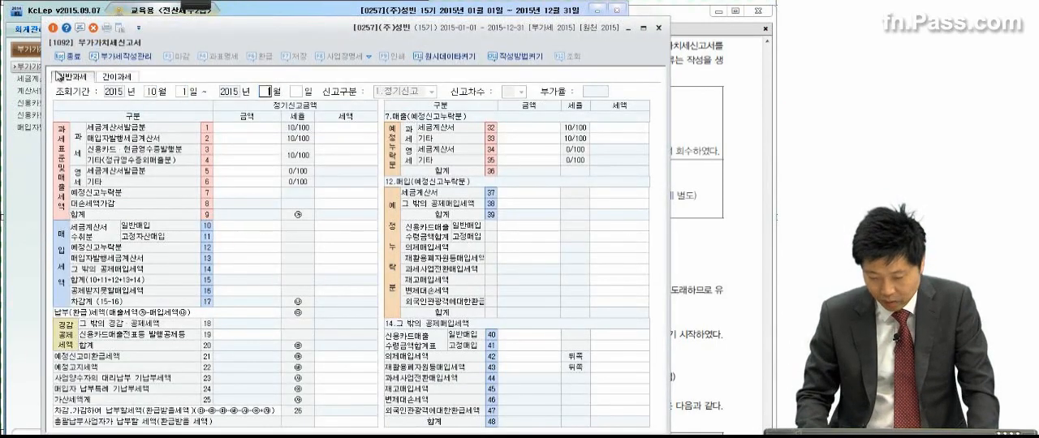
type("12")
key("Return")
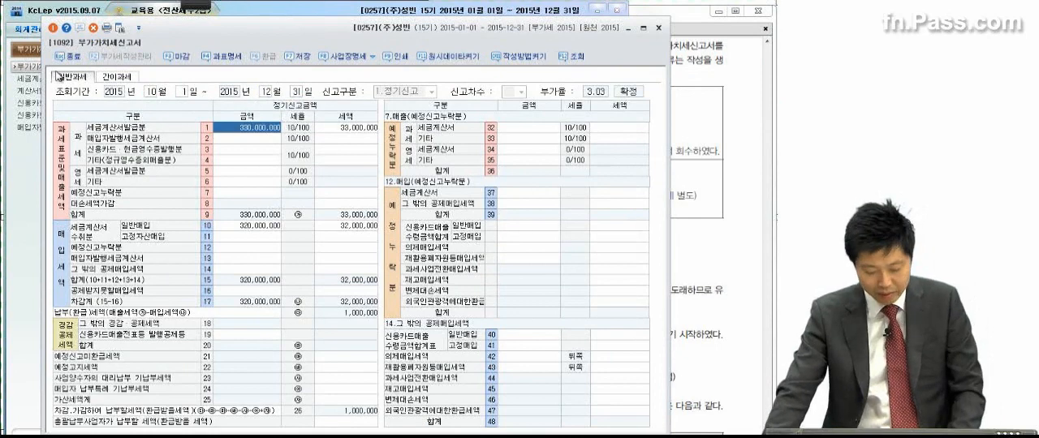
Step: Clear the preloaded amounts and taxes from the 과세 세금계산서발급분 row 1 and the 세금계산서수취분 일반매입 row 10
key("space")
left_click(344, 132)
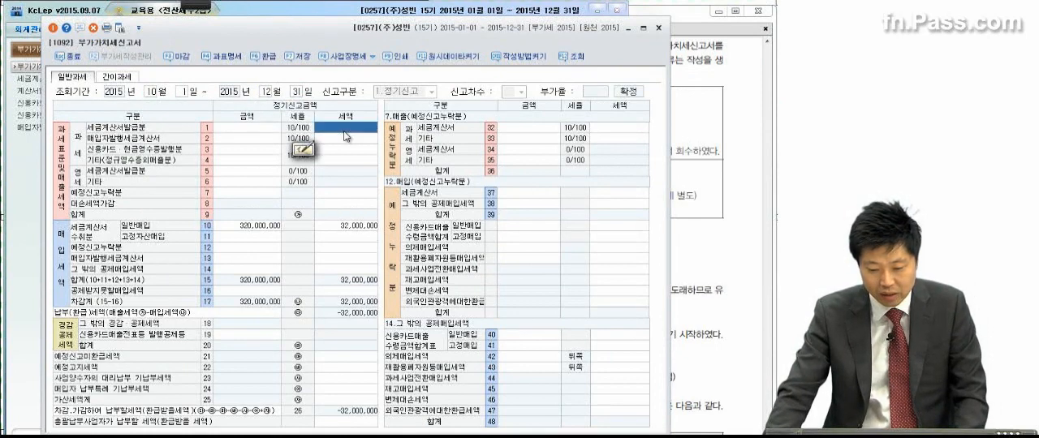
left_click(271, 232)
key("space")
left_click(349, 230)
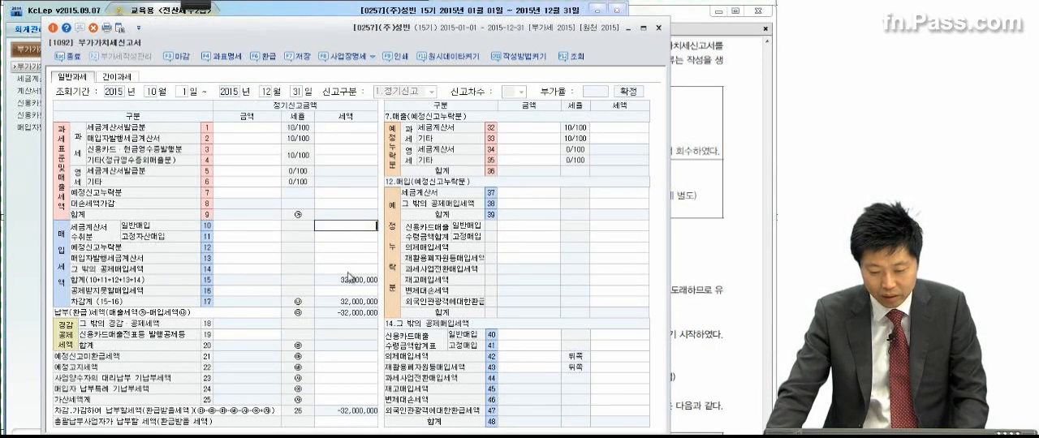
left_click(347, 272)
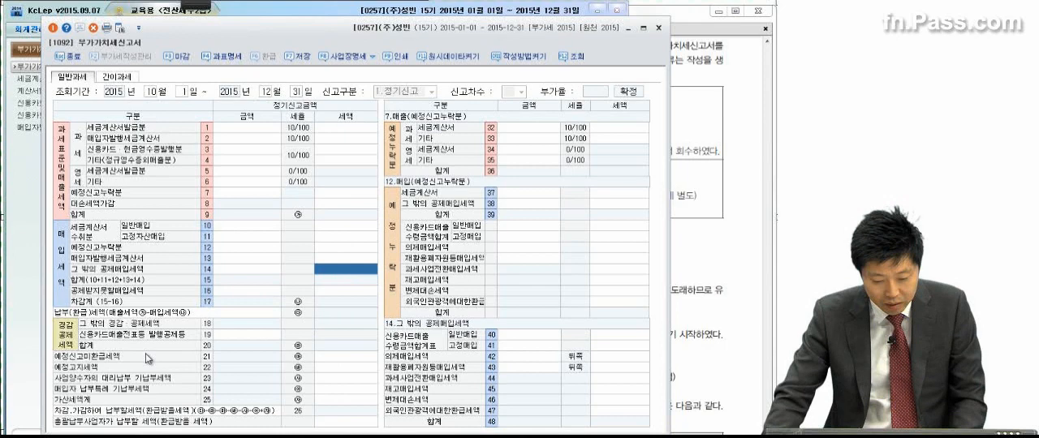
Step: Enter 10,000 as the 전자신고세액공제 tax in row 53 of the 그 밖의 경감·공제세액 details
left_click(253, 334)
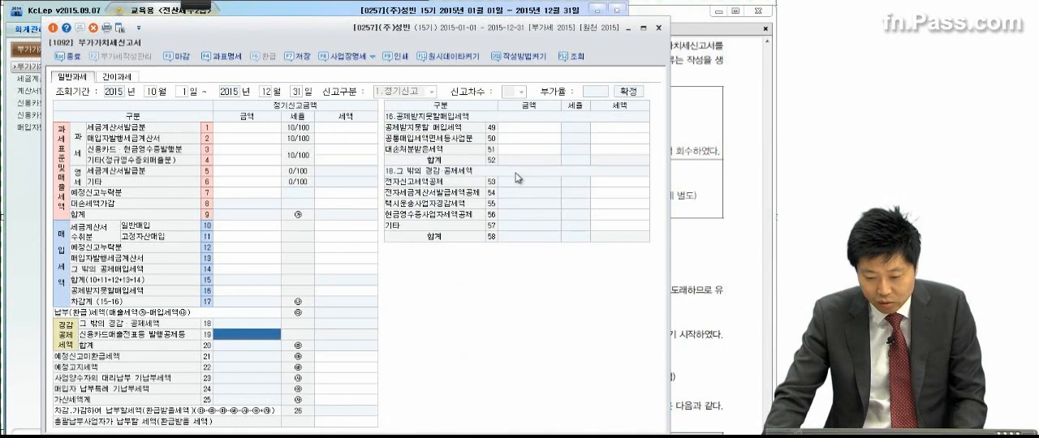
left_click(605, 186)
type("100000")
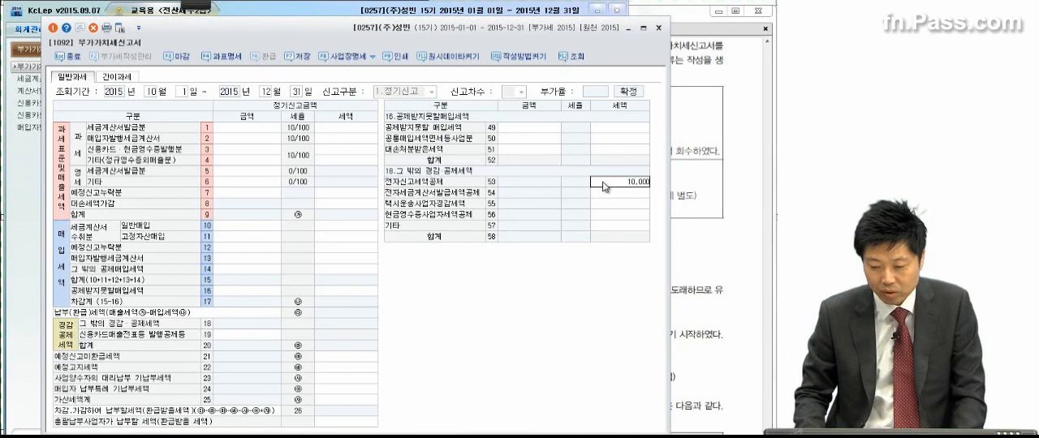
key("Return")
Step: Check the sales data in the exam PDF and enter 450,000,000 as the 과세 세금계산서발급분 amount in row 1
left_click(691, 161)
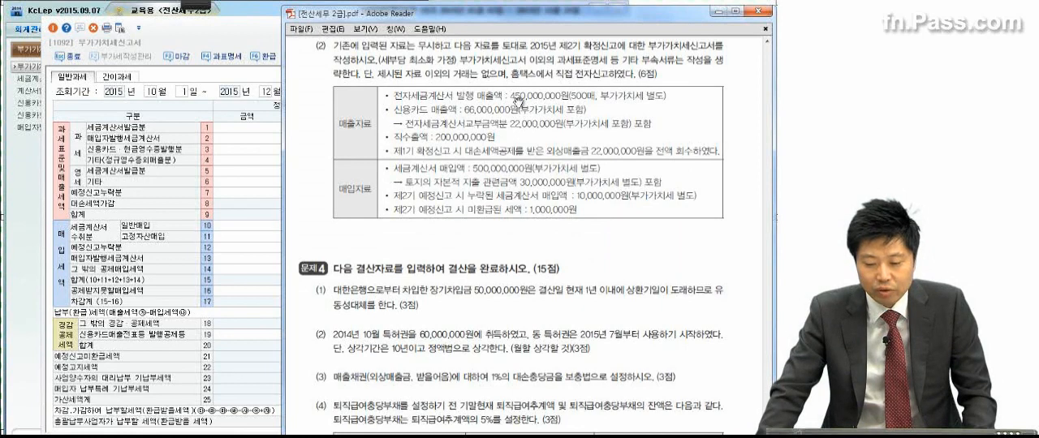
left_click(238, 132)
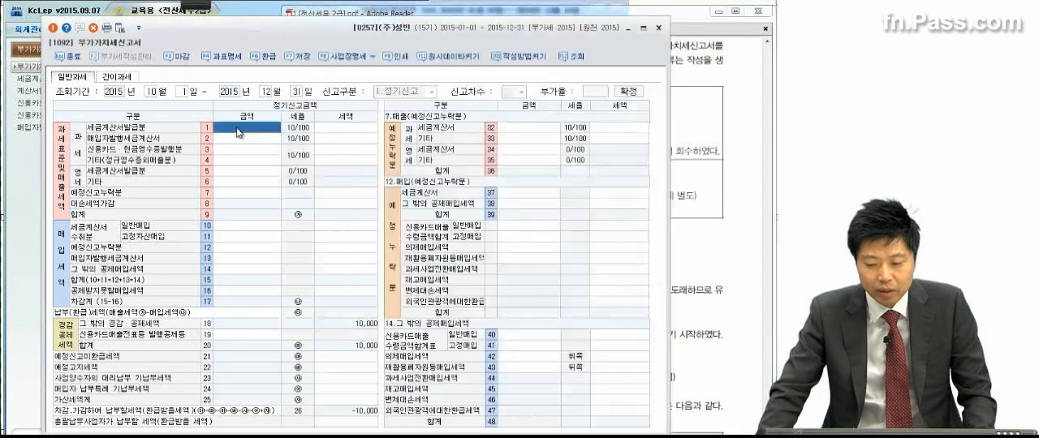
type("450,")
type("000,000")
key("Return")
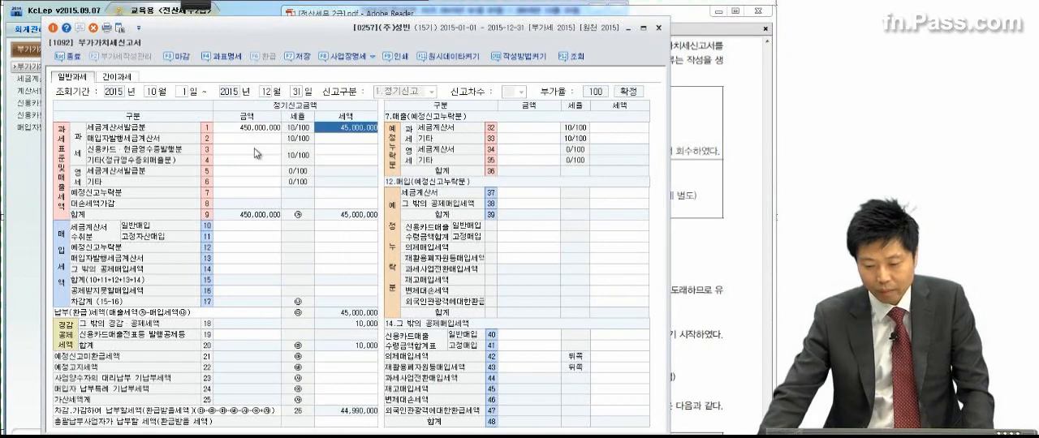
Step: Consult the credit-card sales in the exam PDF and enter 40,000,000 as the 신용카드·현금영수증발행분 amount in row 3
left_click(727, 117)
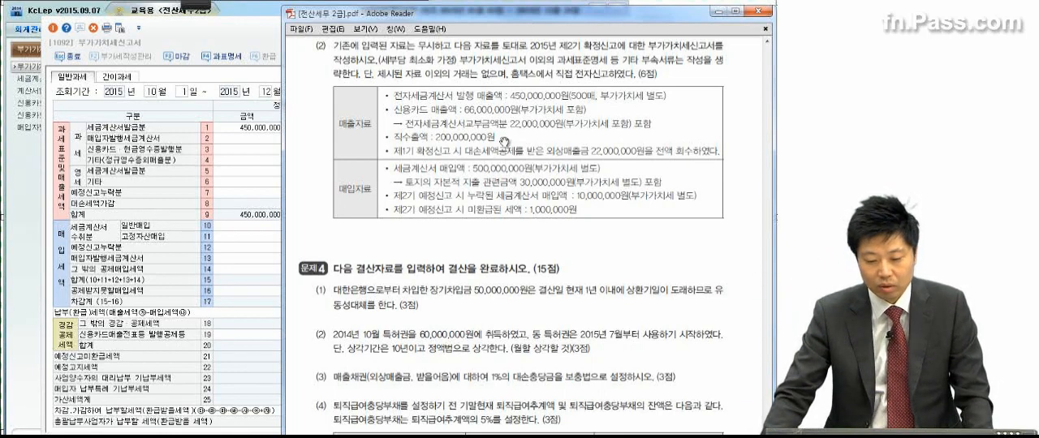
left_click(251, 160)
key("Up")
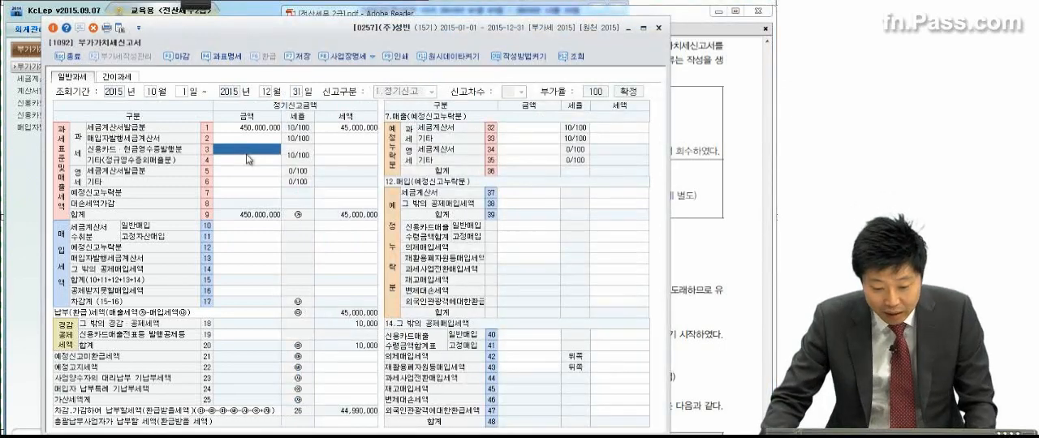
type("40000000")
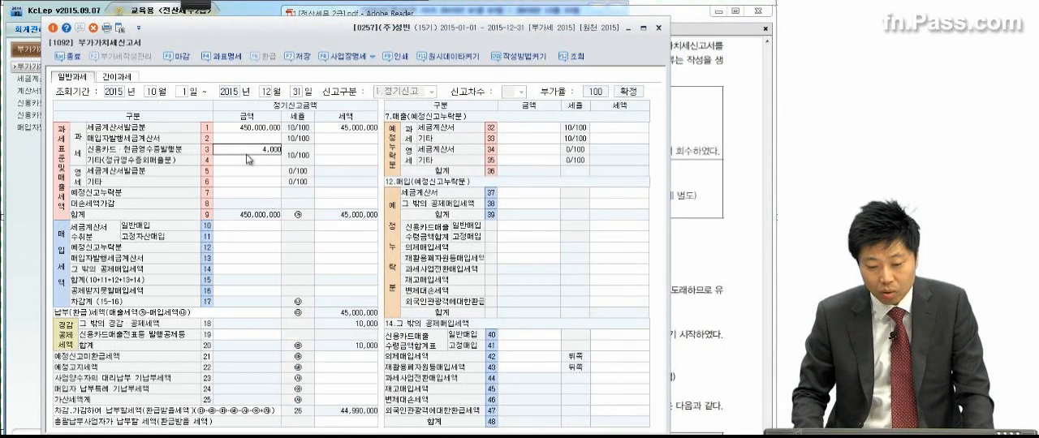
key("Return")
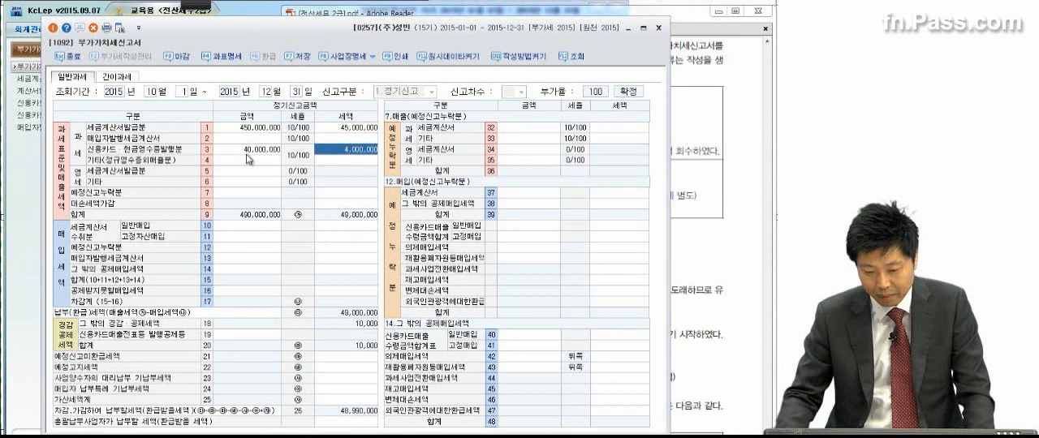
left_click(271, 160)
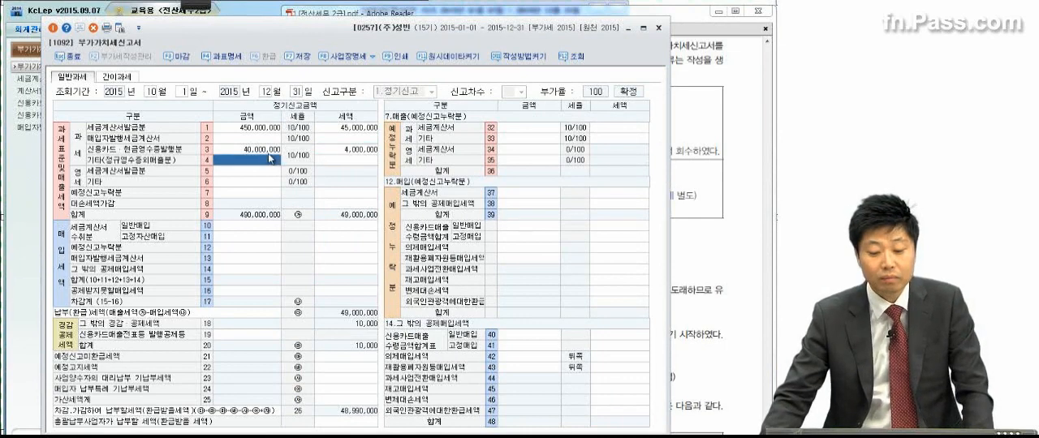
left_click(267, 153)
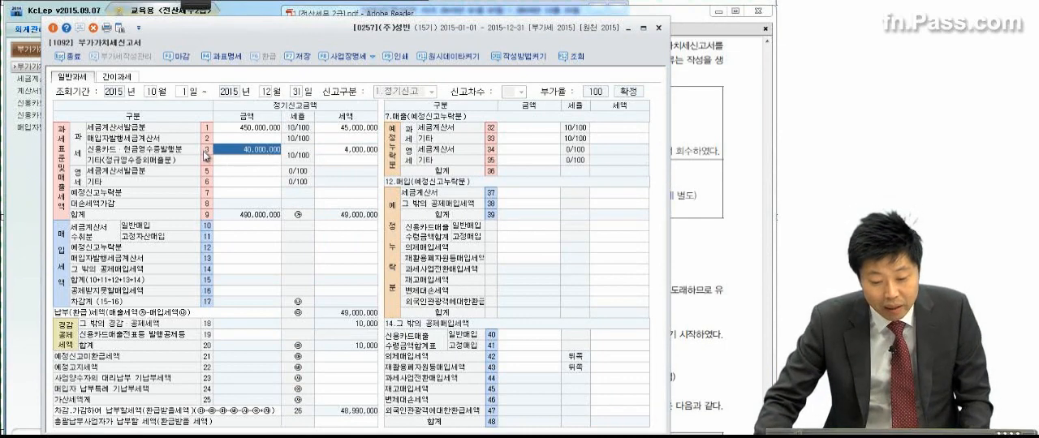
Step: Enter 44,000,000 as the 신용카드매출전표등 발행공제등 amount in row 19 and compare it with the exam's card sales data
left_click(244, 333)
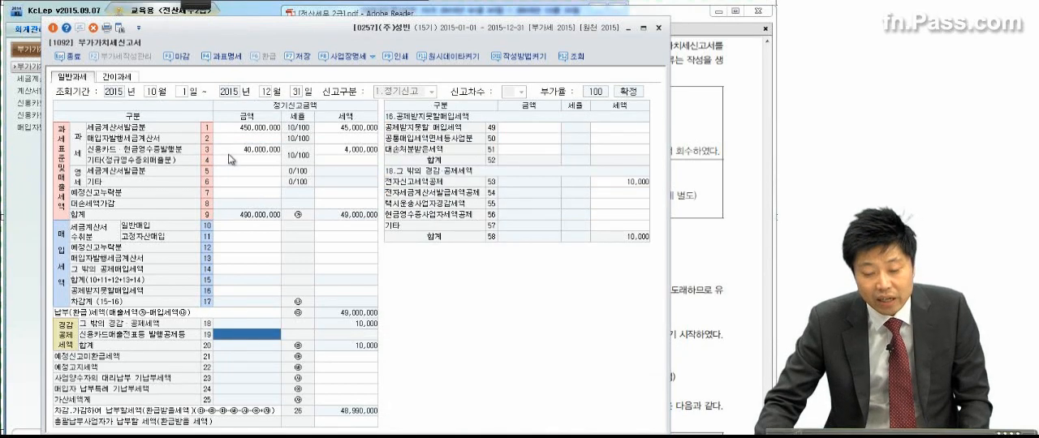
type("4400000")
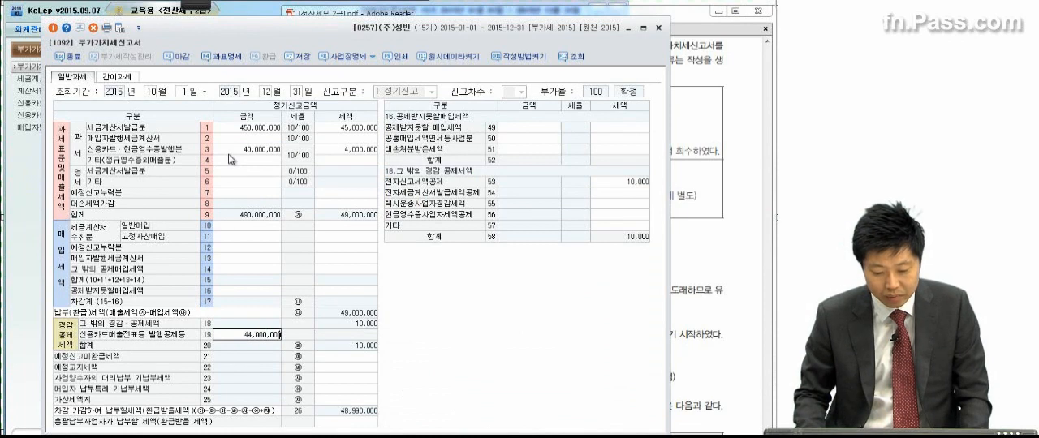
key("Return")
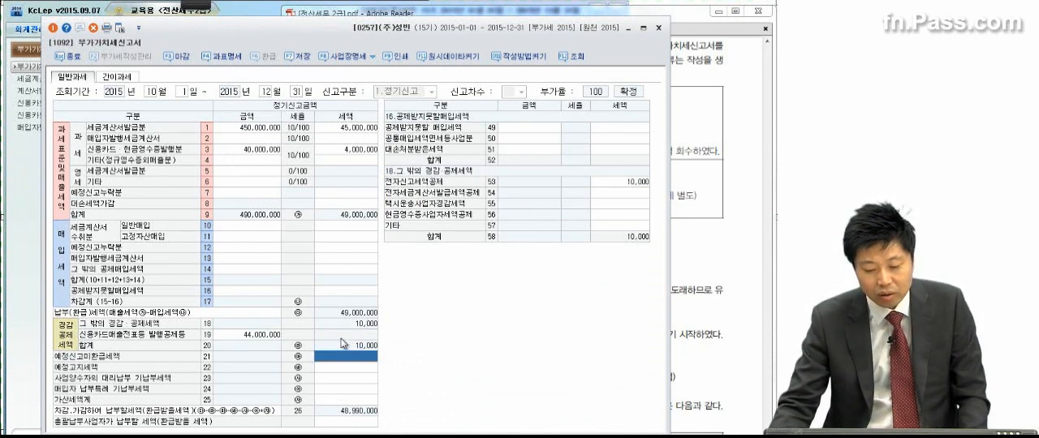
left_click(225, 337)
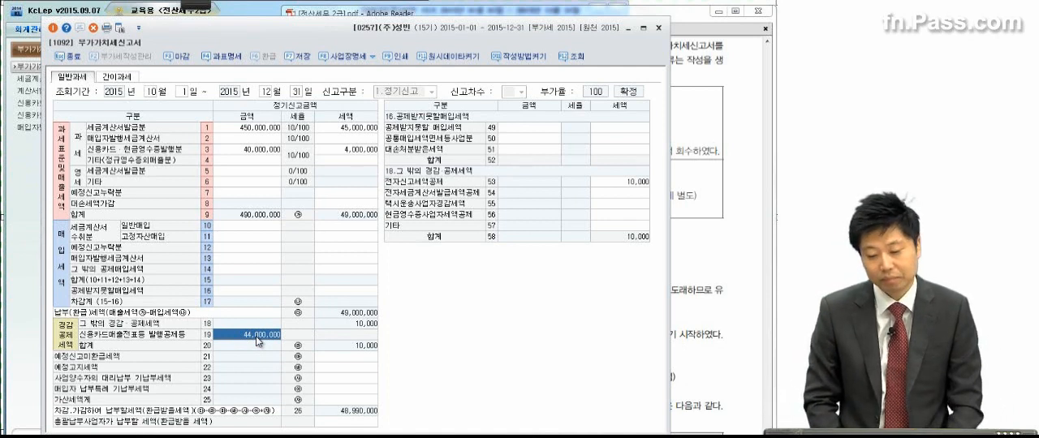
left_click(687, 162)
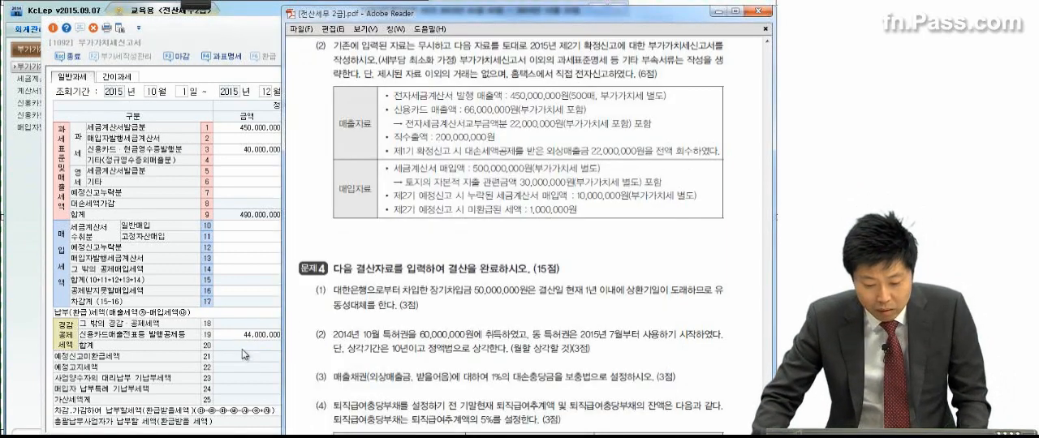
left_click(244, 335)
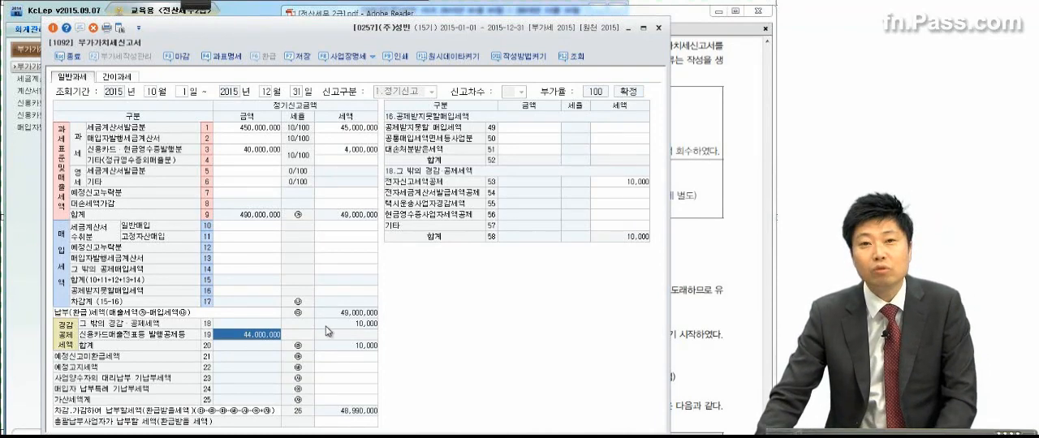
Step: Look up the 직수출액 in the exam PDF and enter 200,000,000 as the 영세 기타 amount in row 6
left_click(707, 230)
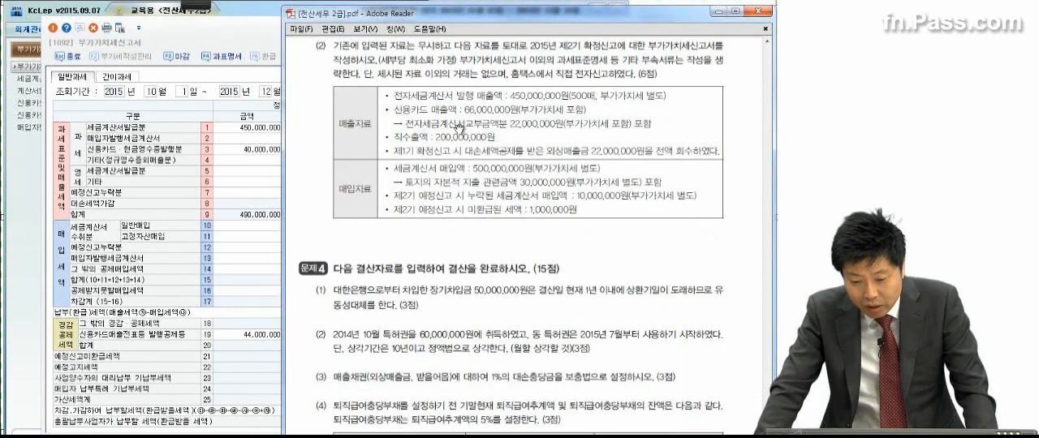
left_click(230, 182)
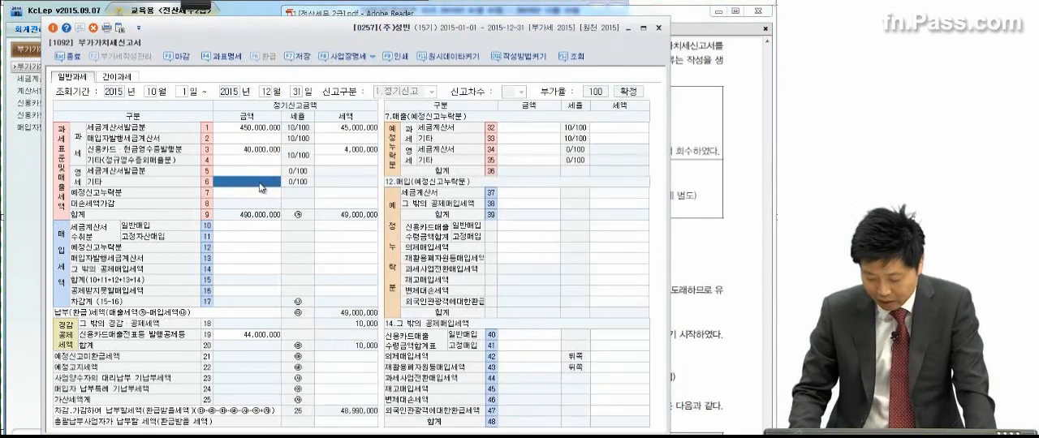
type("200,000,000")
key("Return")
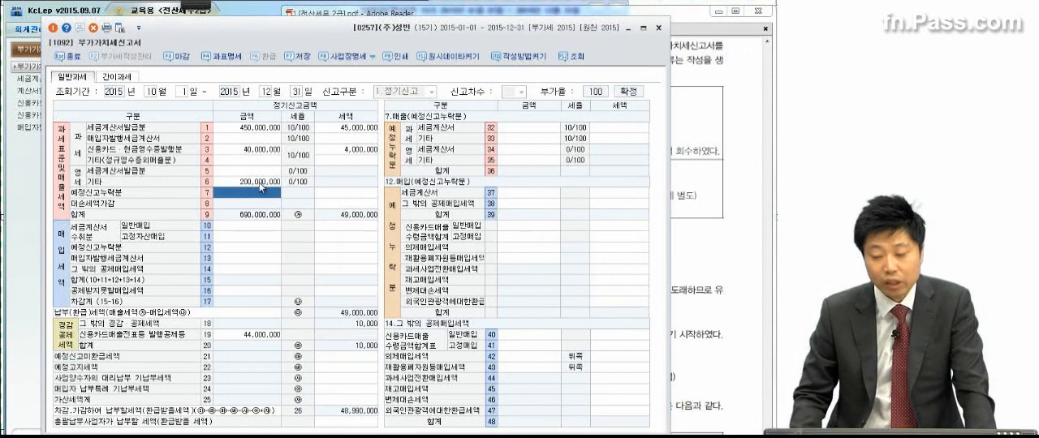
Step: Review the exam's recovered bad-debt receivable and enter 2,000,000 as the 대손세액가감 tax in row 8
left_click(711, 143)
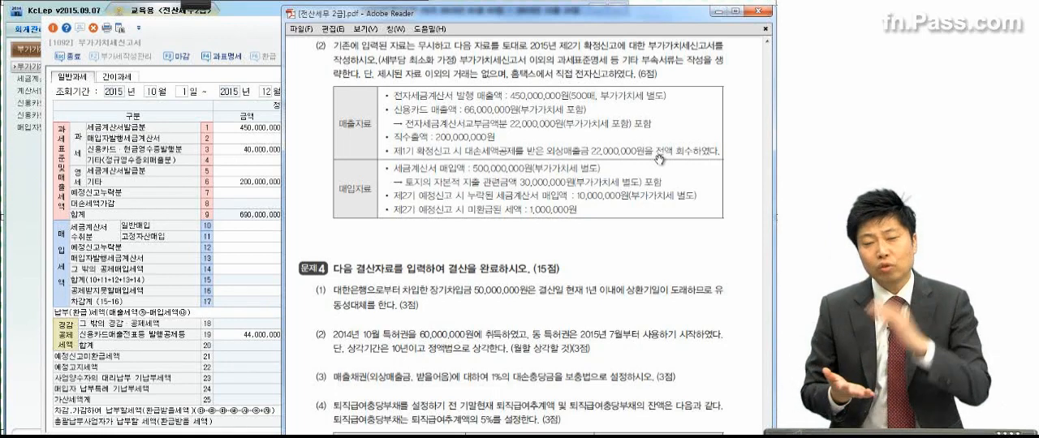
left_click(171, 212)
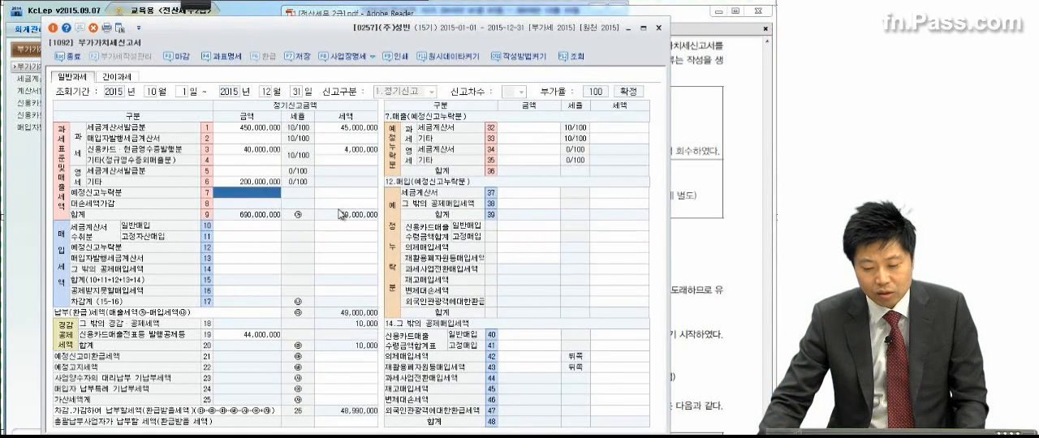
left_click(710, 146)
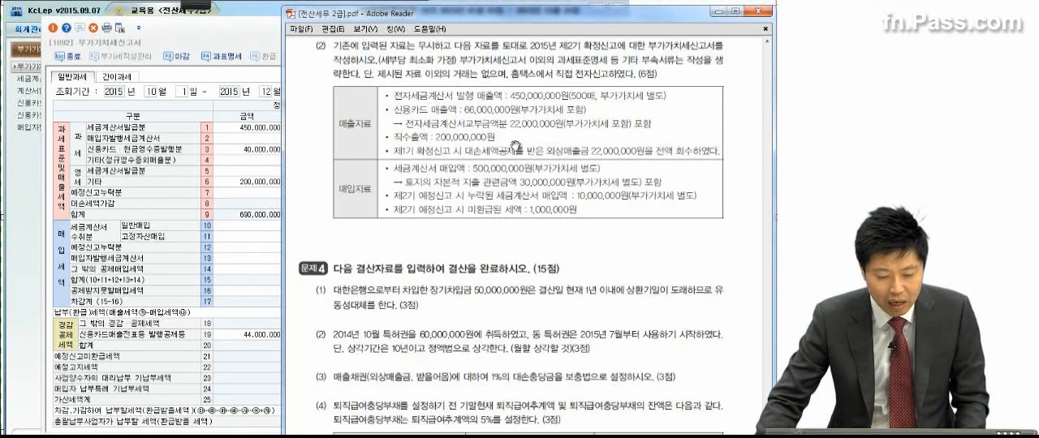
left_click(173, 207)
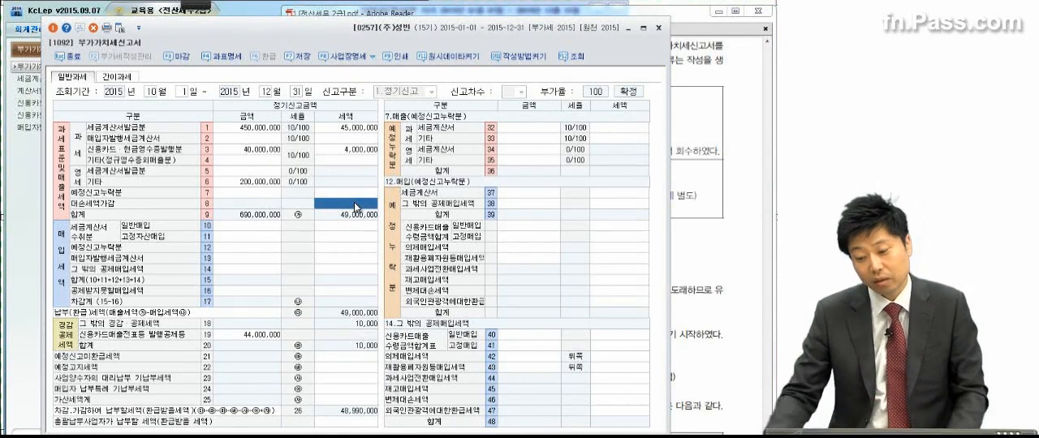
left_click(709, 174)
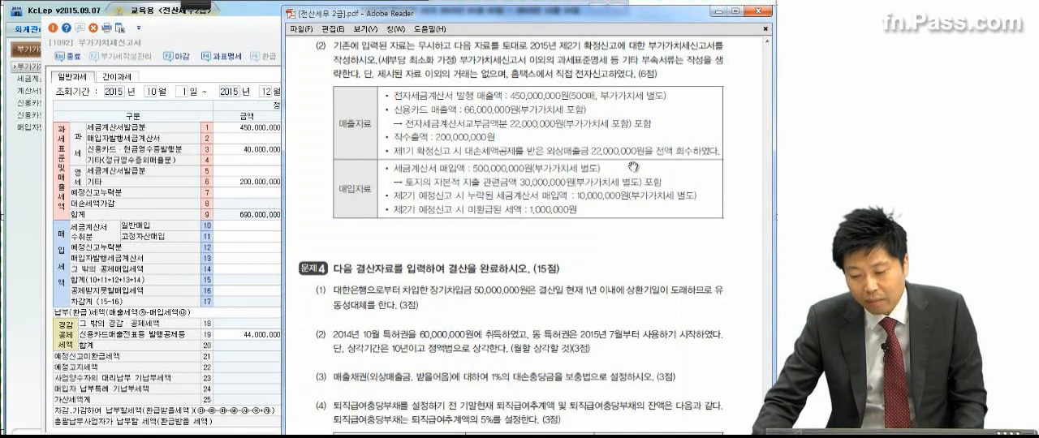
left_click(252, 184)
left_click(362, 205)
type("2")
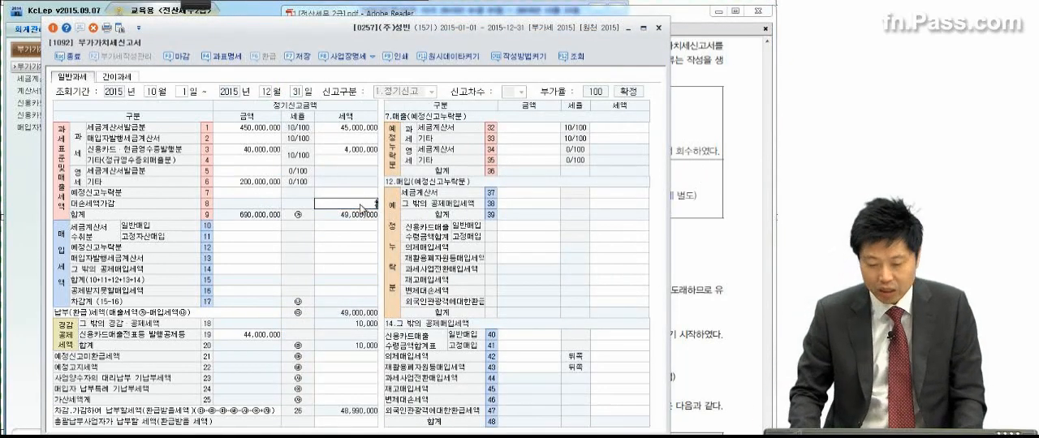
type(",000,000")
key("Return")
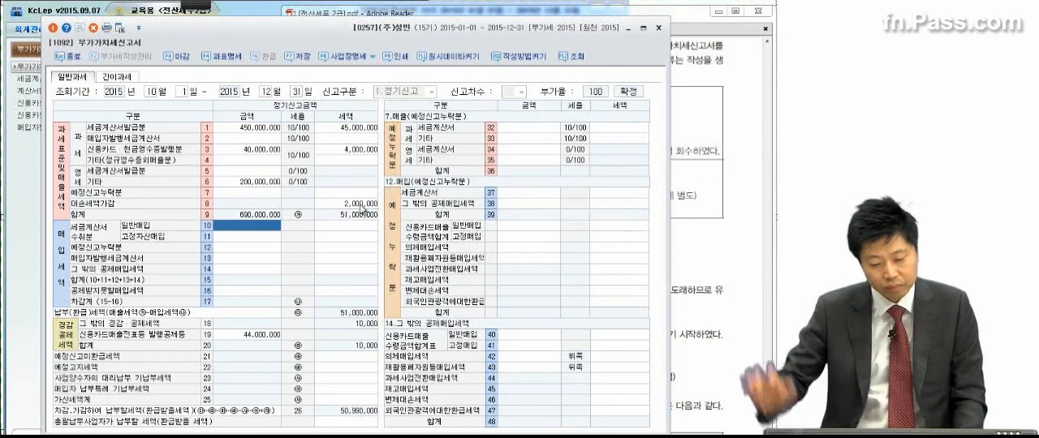
Step: Consult the exam's purchase data and enter 470,000,000 with 47,000,000 tax for 세금계산서수취분 일반매입 in row 10
left_click(690, 158)
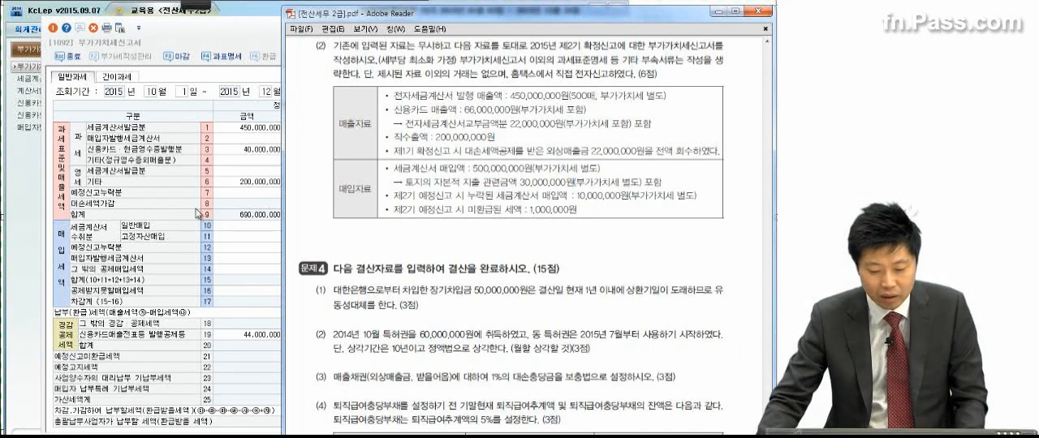
left_click(229, 235)
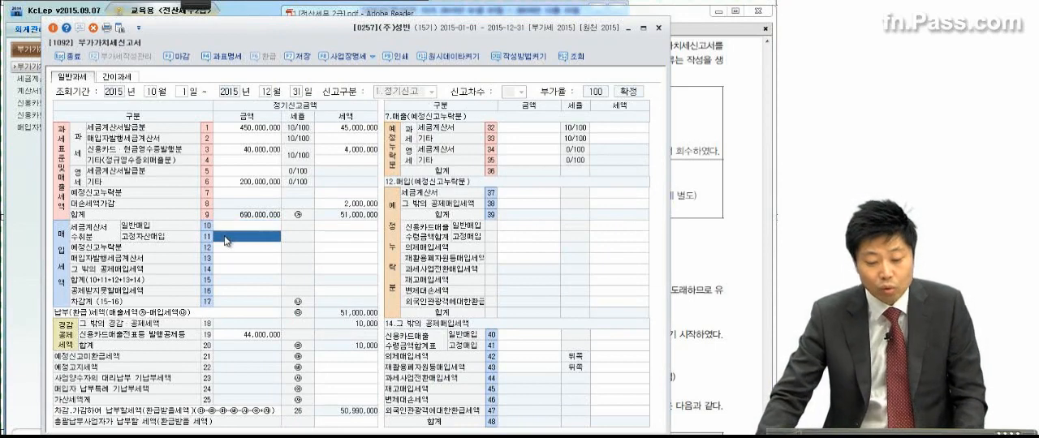
left_click(228, 229)
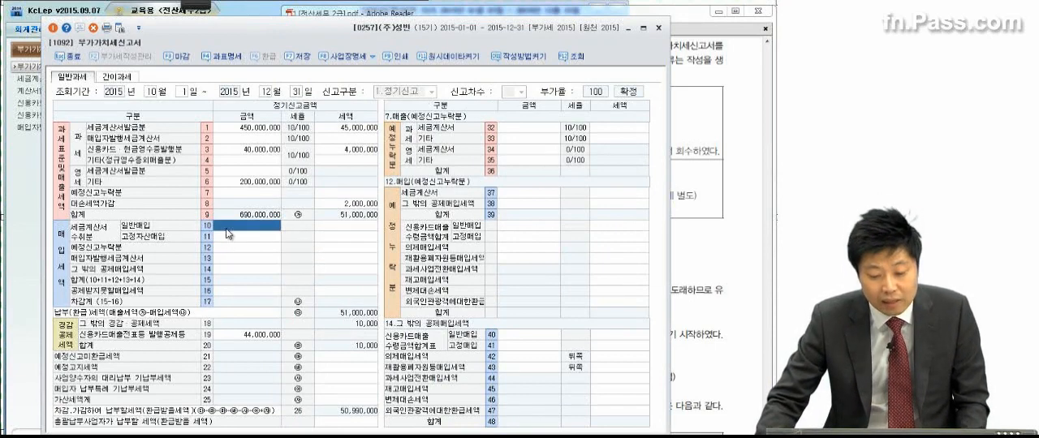
left_click(226, 234)
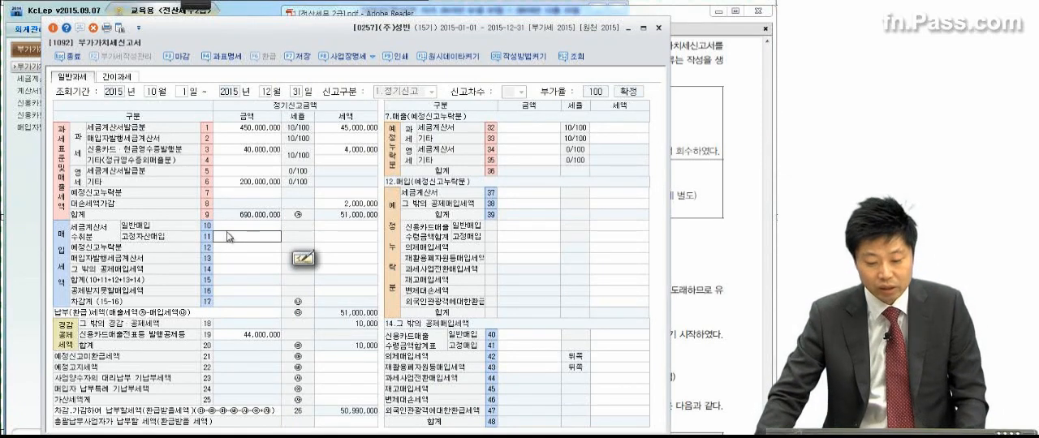
left_click(230, 228)
type("470")
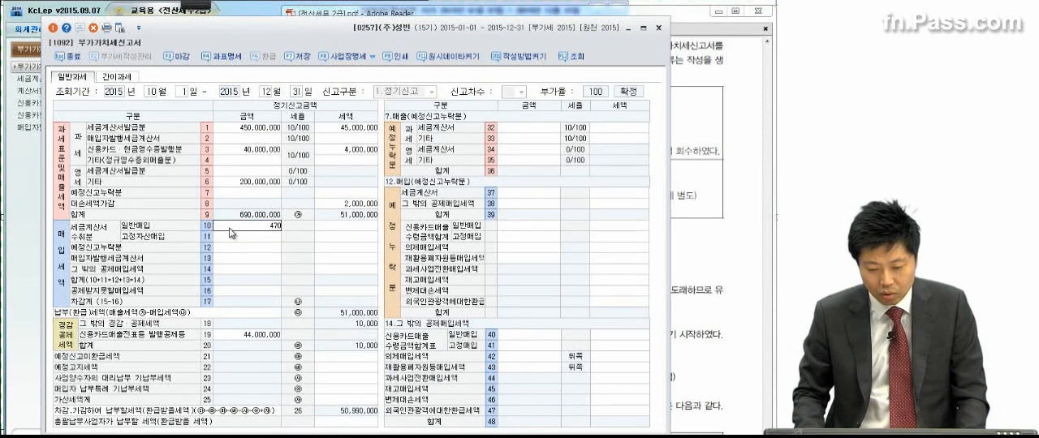
type(",000,000")
key("Return")
type("470,000,00")
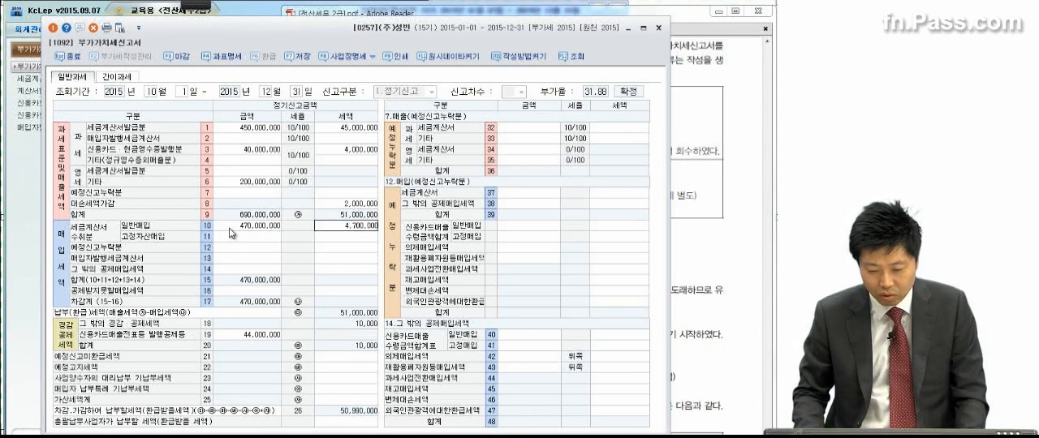
key("Return")
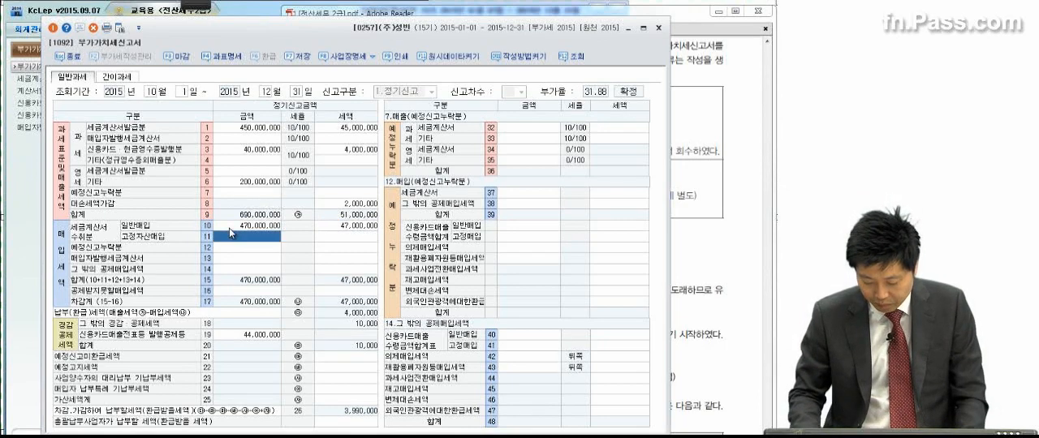
Step: Enter 30,000,000 with 3,000,000 tax for 세금계산서수취분 고정자산매입 in row 11
type("30,000,000")
key("Return")
type("30,000,00")
key("Return")
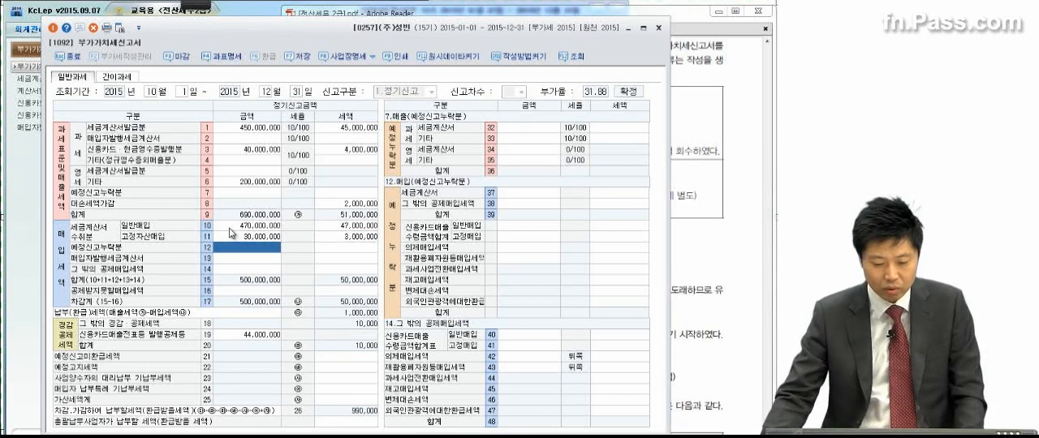
Step: In the 공제받지못할매입세액 breakdown, enter 30,000,000 with 3,000,000 tax in row 49 for the land-related capital expenditure
left_click(241, 290)
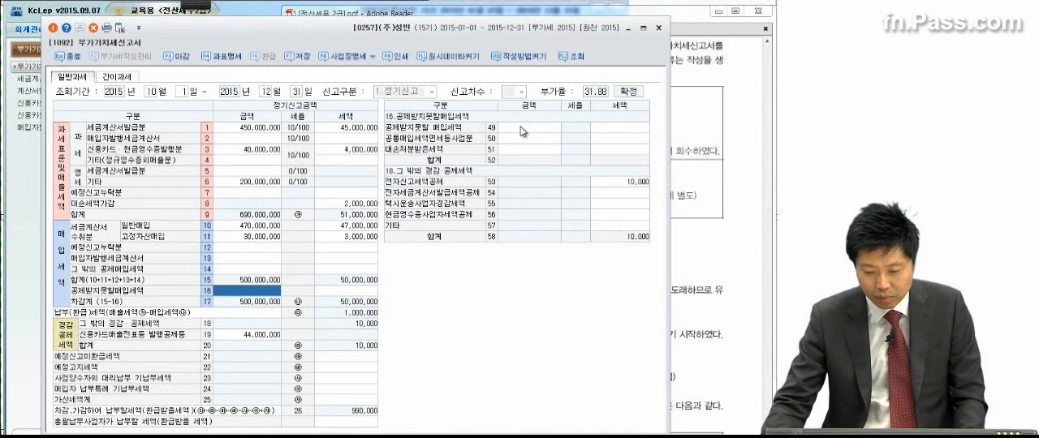
left_click(523, 131)
type("30")
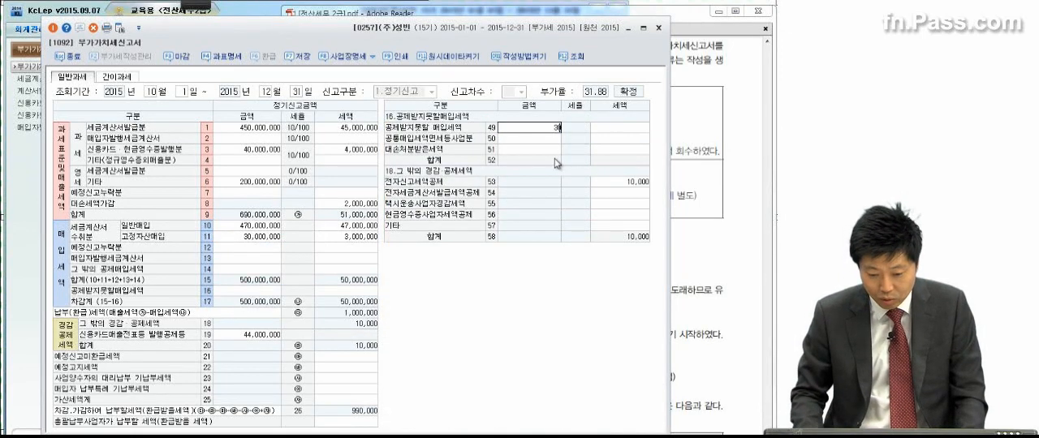
type(",000,000")
key("Return")
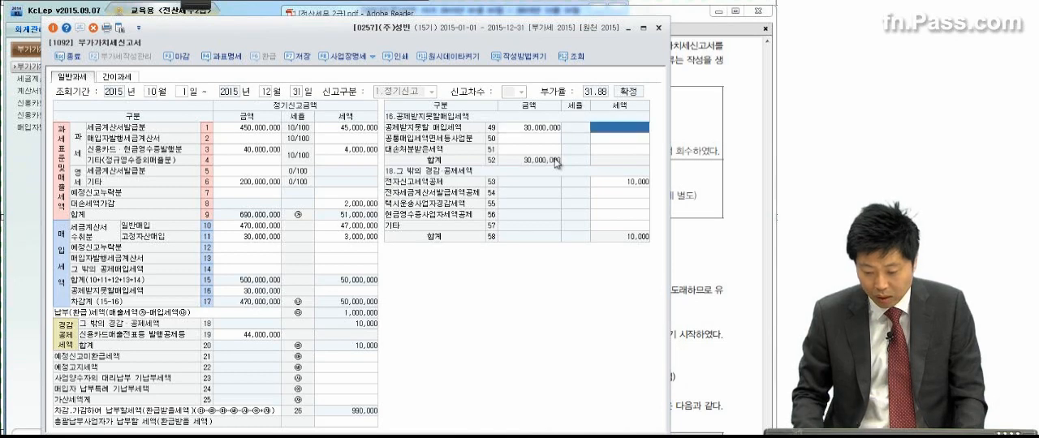
type("30,000,00")
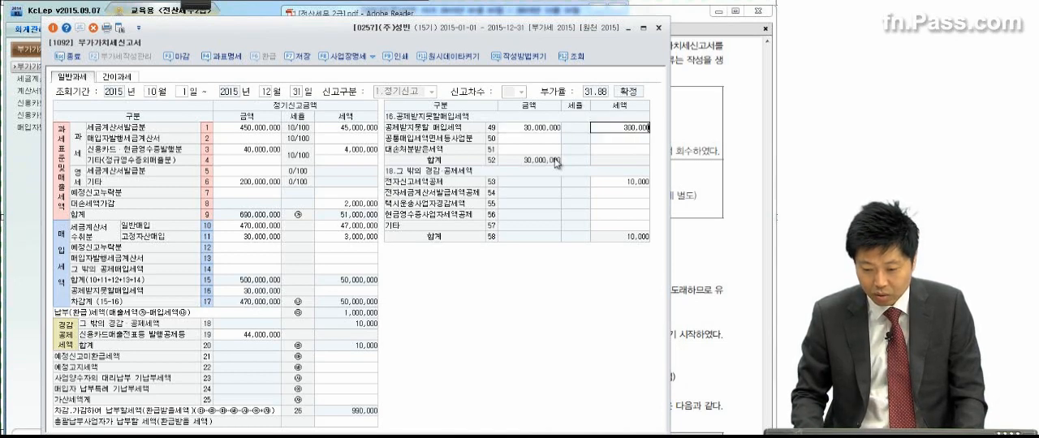
key("Return")
Step: Check the omitted purchase invoice in the exam PDF and enter 10,000,000 with 1,000,000 tax as 예정신고누락분 세금계산서 in row 37
left_click(774, 160)
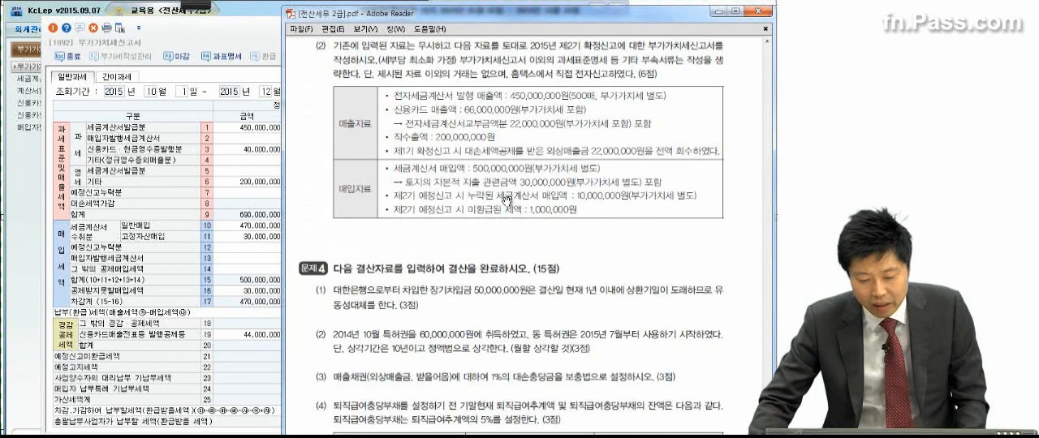
left_click(120, 253)
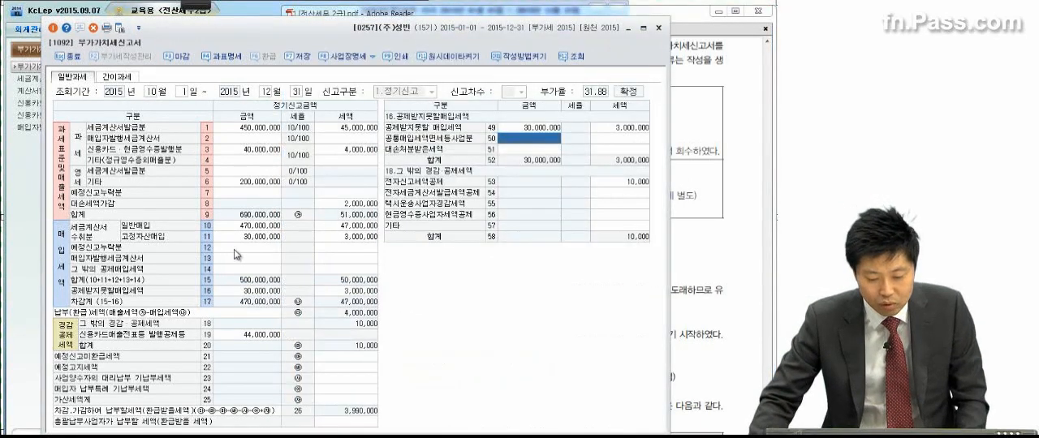
left_click(234, 248)
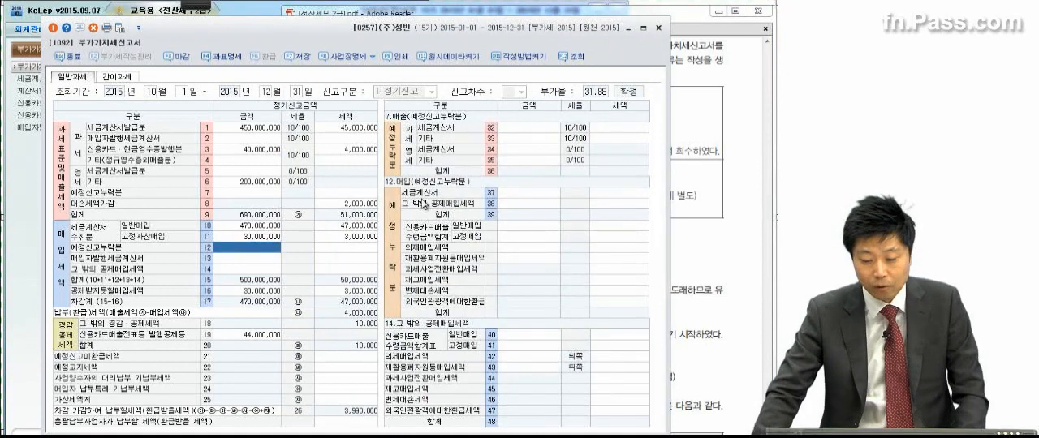
left_click(524, 197)
left_click(722, 191)
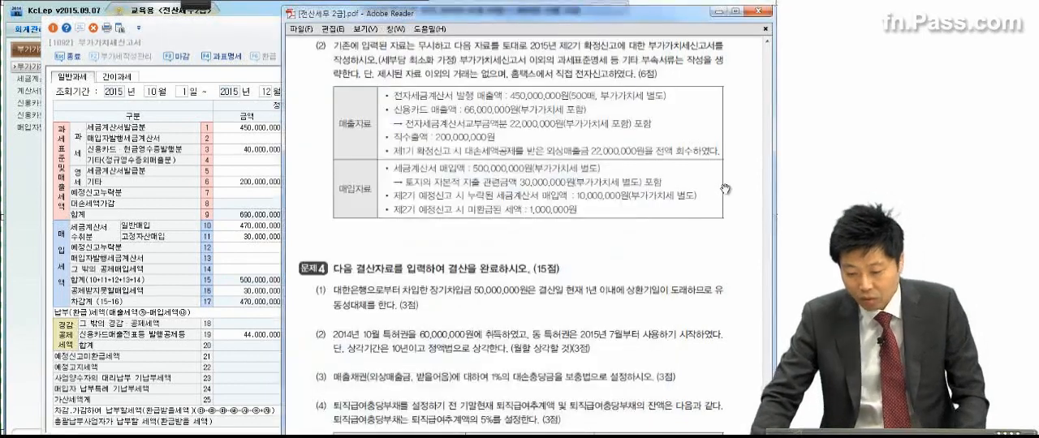
left_click(258, 39)
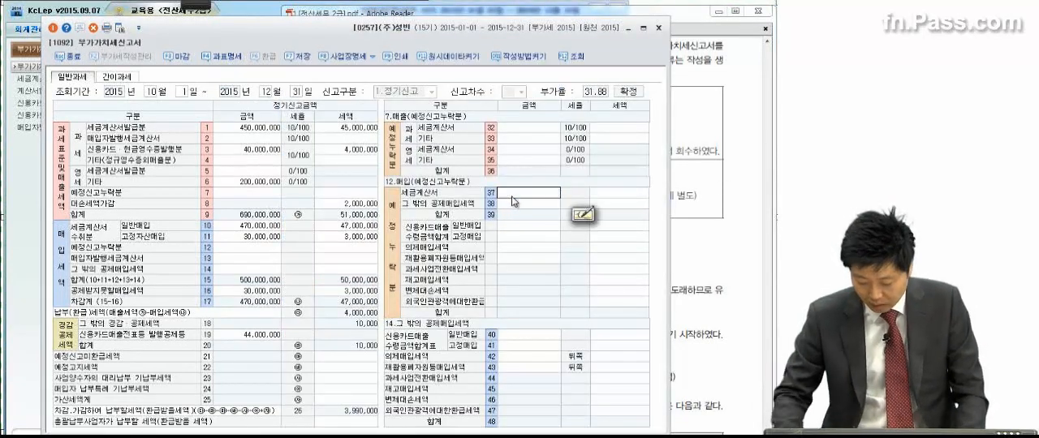
type("10,000,000")
key("Return")
type("10,000,00")
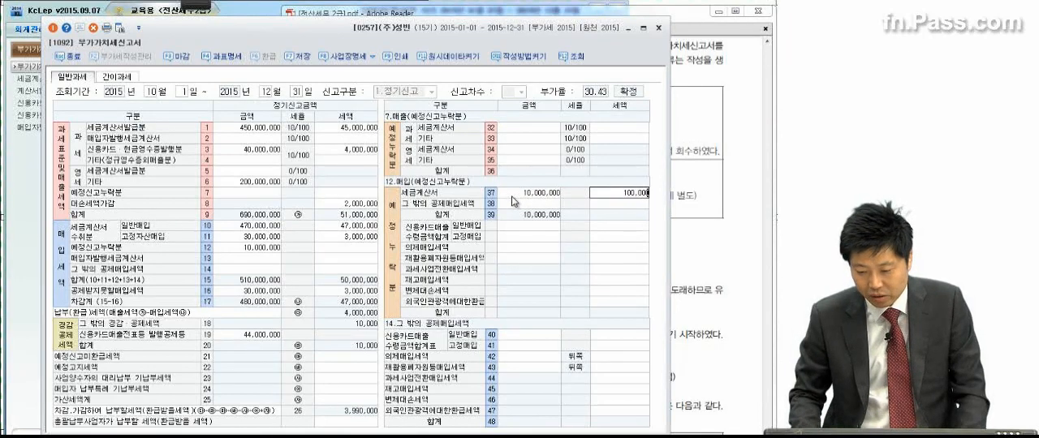
key("Return")
Step: Look up the unrefunded preliminary-return tax in the exam, enter 1,000,000 as 예정신고미환급세액 in row 21, and return to the exam PDF
left_click(675, 184)
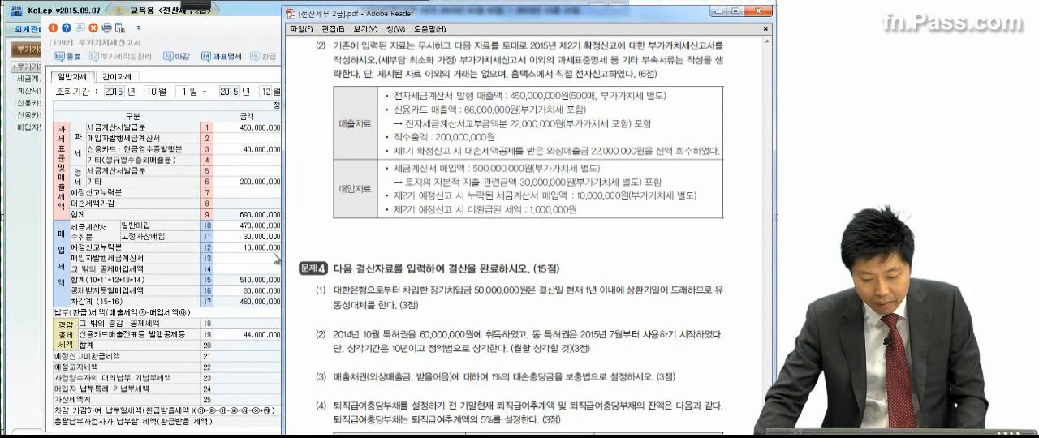
left_click(275, 258)
left_click(328, 354)
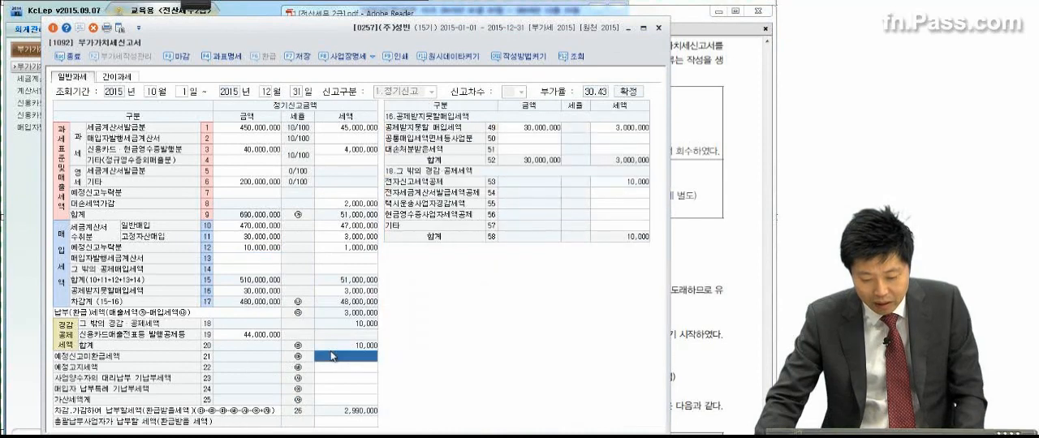
type("1000000")
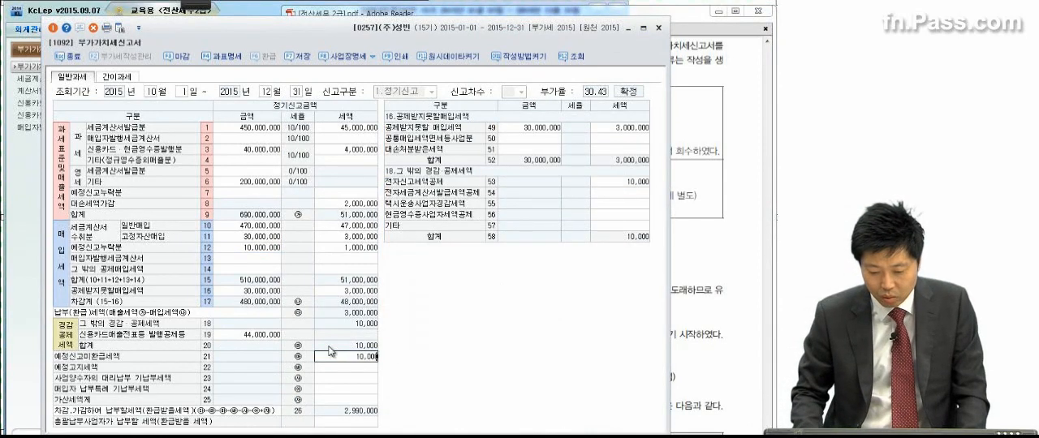
key("Return")
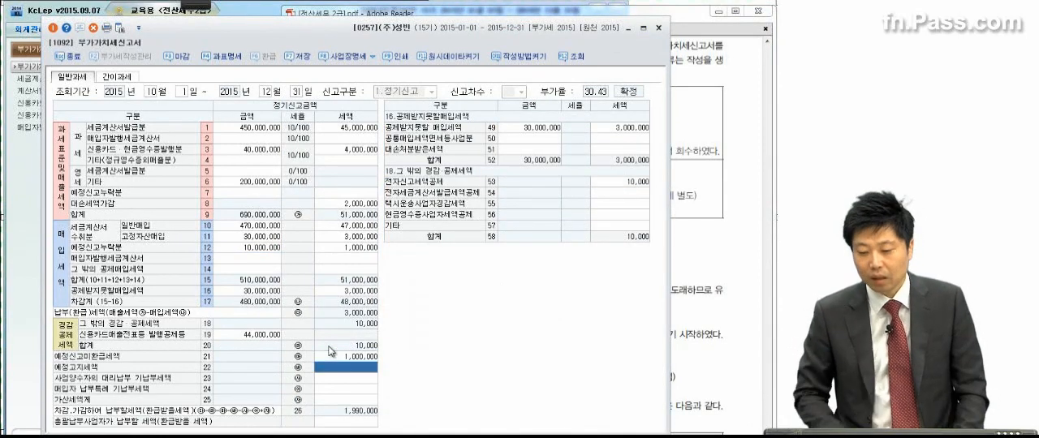
left_click(678, 221)
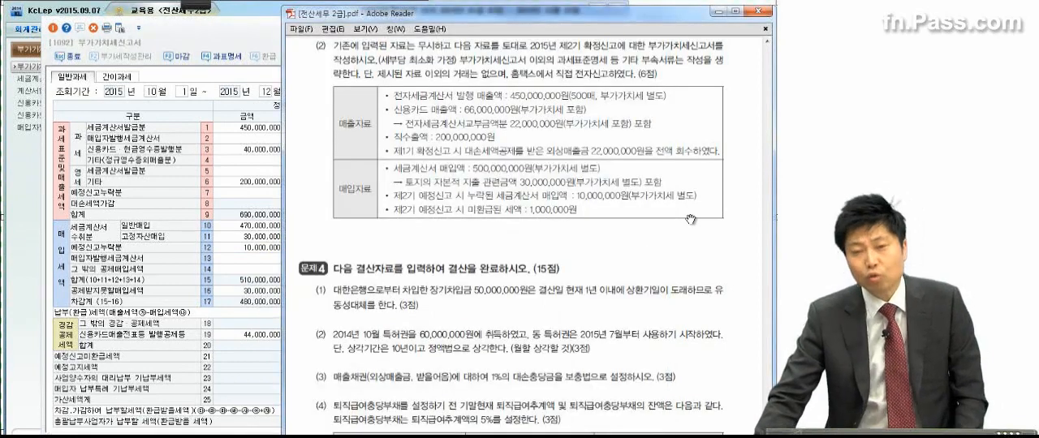
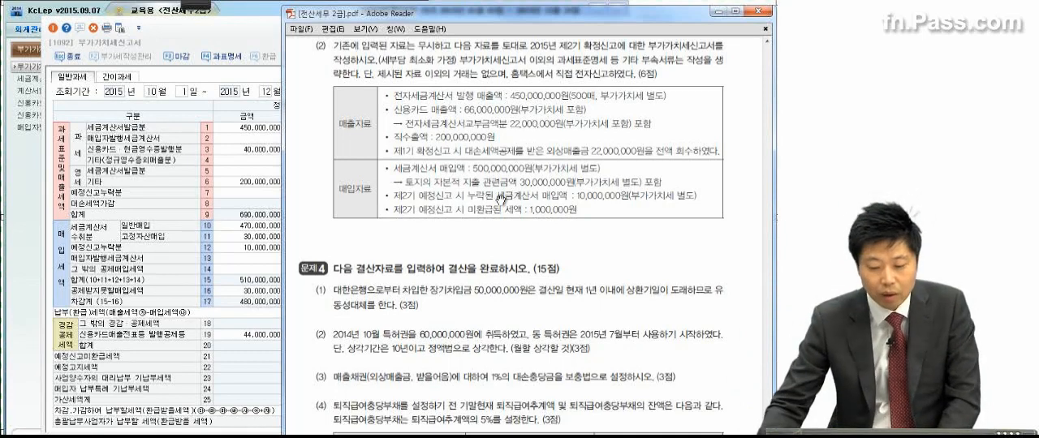
Step: Save the completed second-period final 부가가치세신고서 and close it
left_click(265, 201)
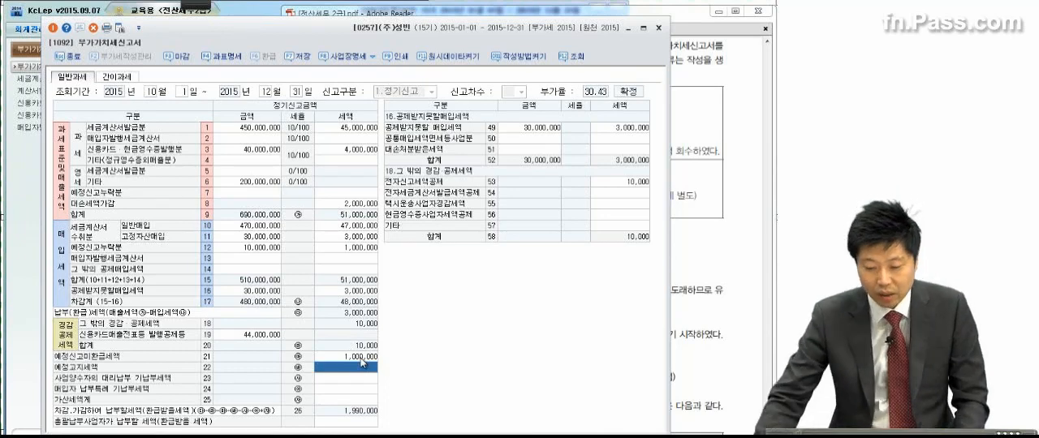
left_click(312, 61)
left_click(363, 250)
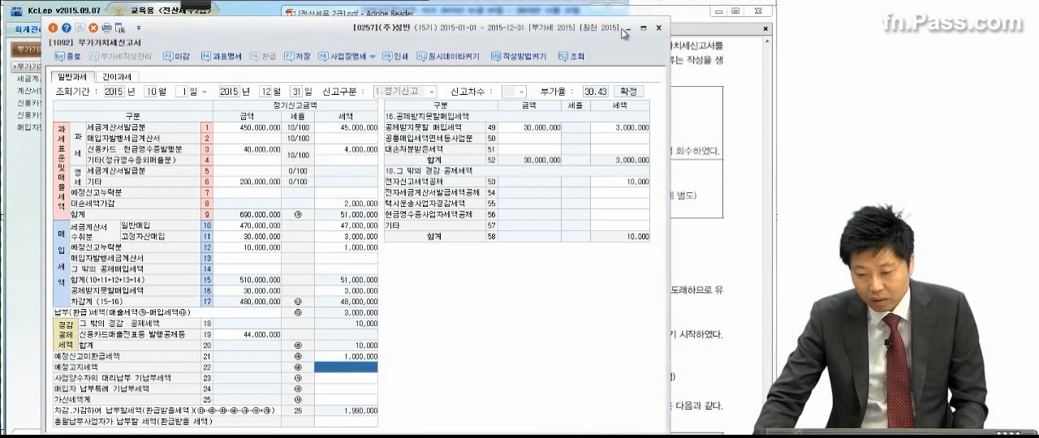
left_click(658, 28)
Step: Go to exam problem 4 (1) and start a December 31 debit line in 일반전표입력 with account 0293 장기차입금
scroll(642, 308, "down", 3)
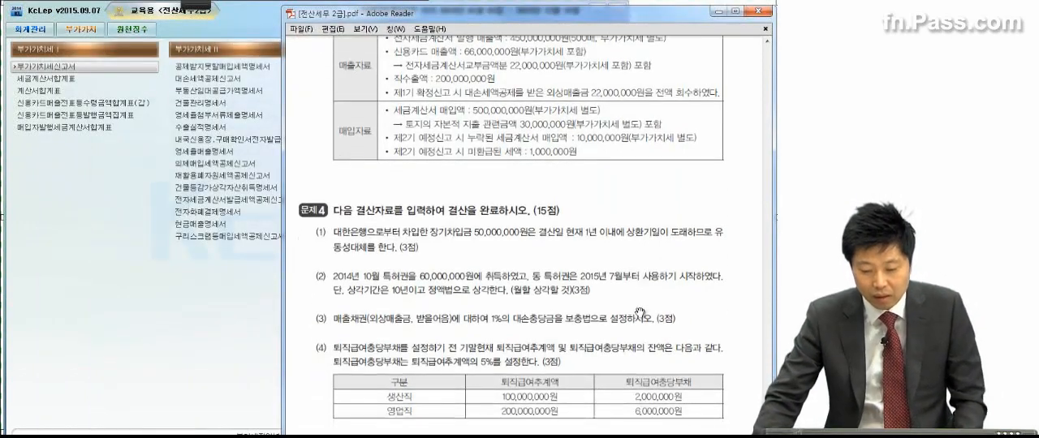
scroll(640, 313, "down", 2)
scroll(633, 315, "down", 3)
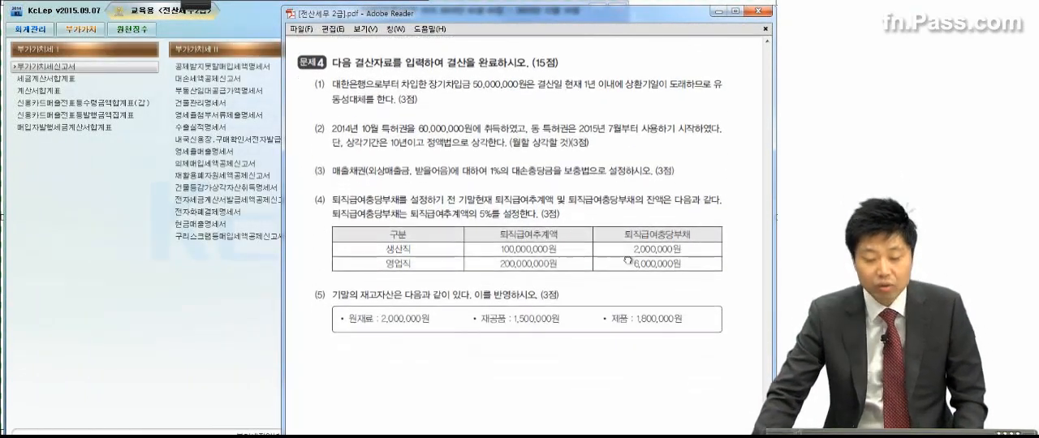
scroll(564, 319, "down", 1)
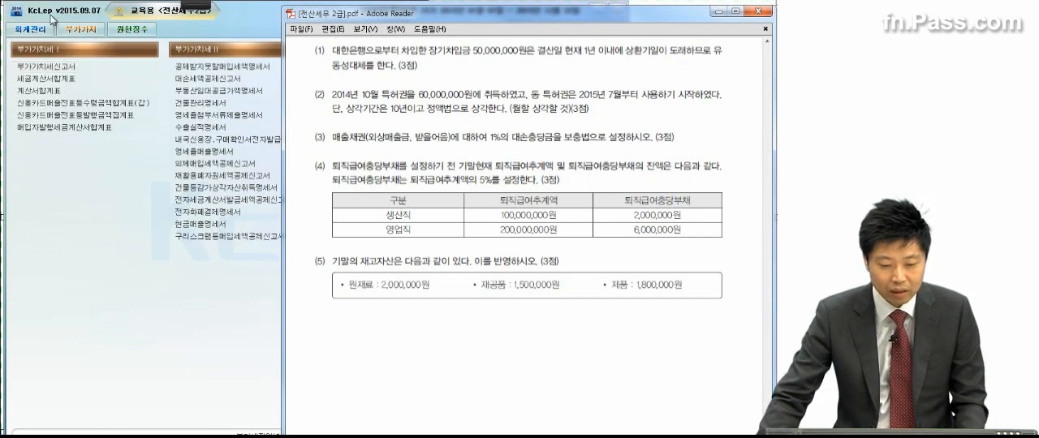
left_click(30, 29)
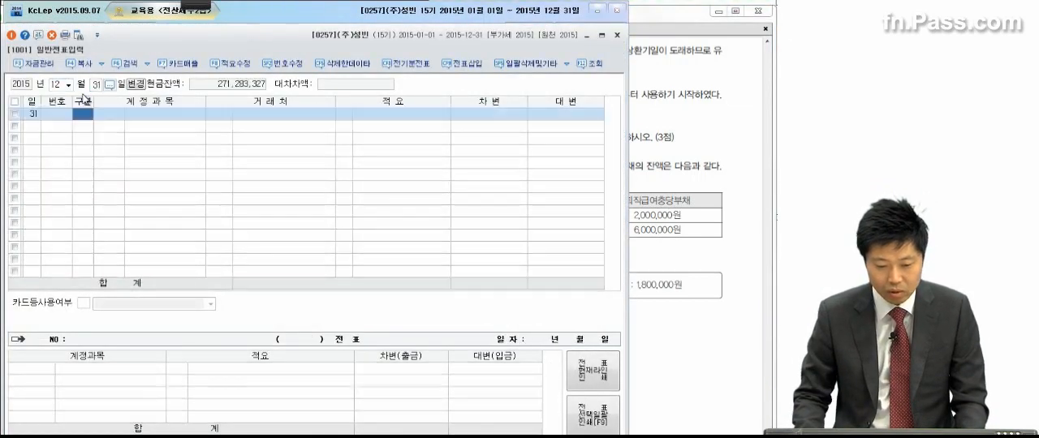
type("3")
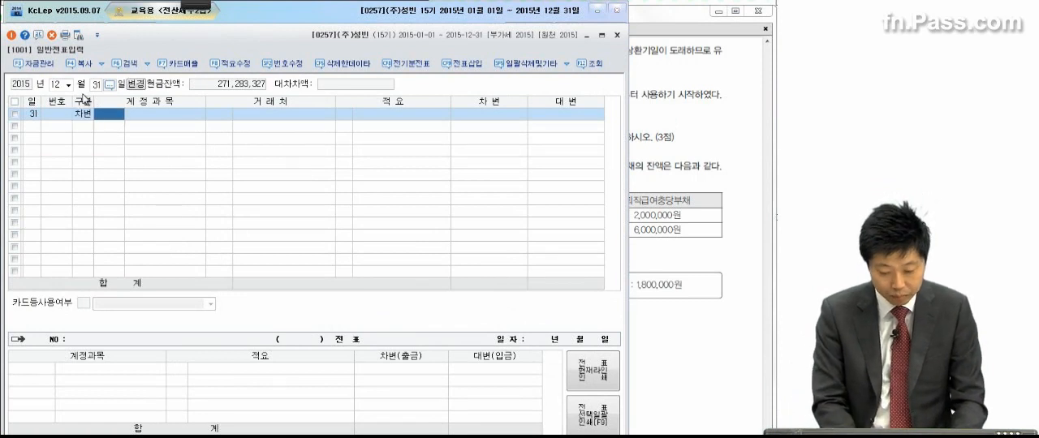
type("장기차")
key("Return")
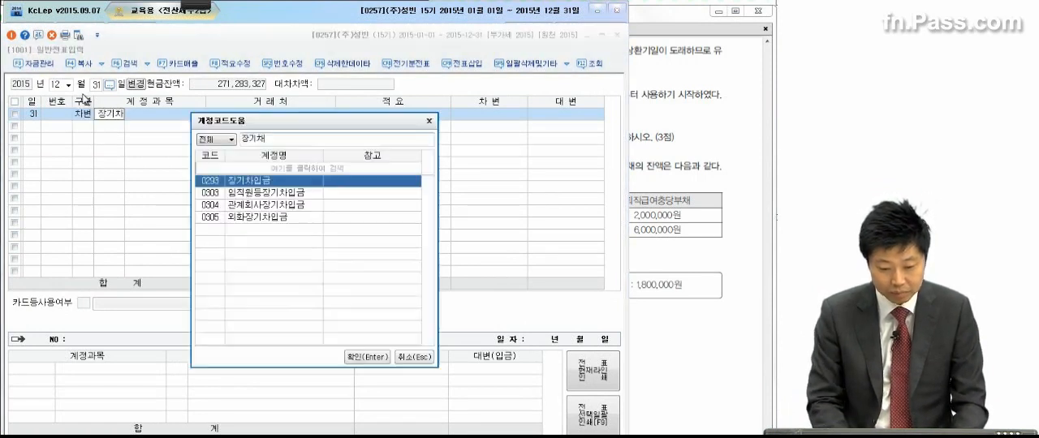
key("Return")
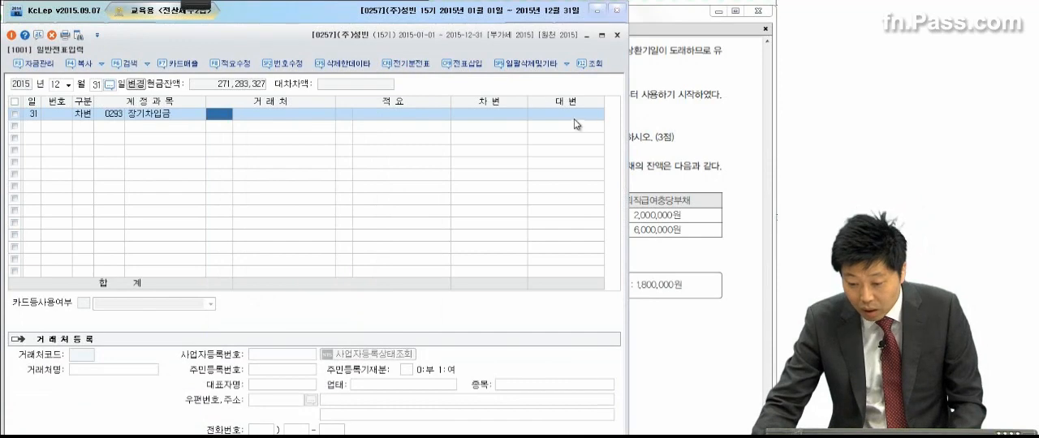
Step: Check the lender and amount in the exam PDF, then complete the debit line with 거래처 대한은행 and 50,000,000
left_click(646, 120)
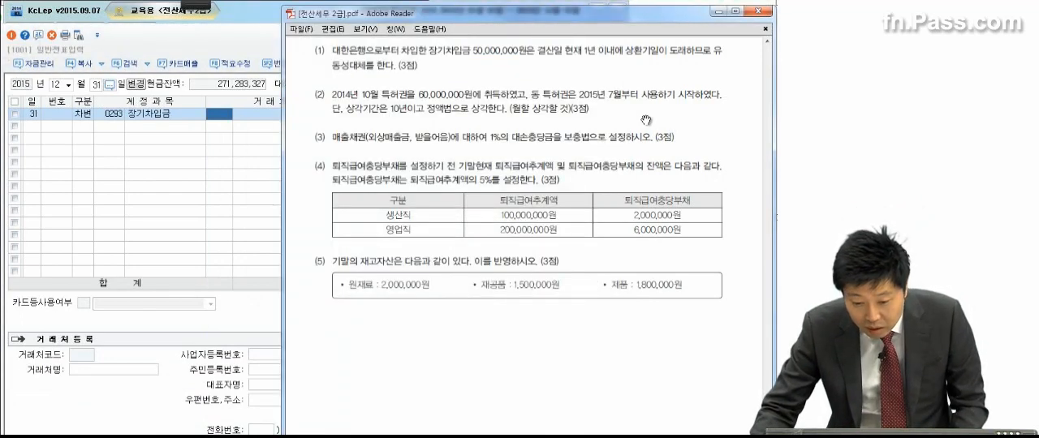
left_click(233, 119)
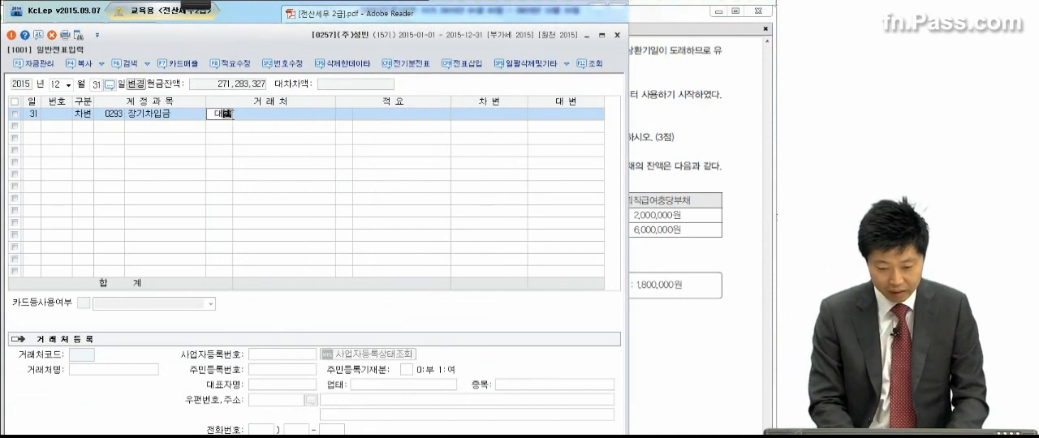
left_click(230, 116)
key("Return")
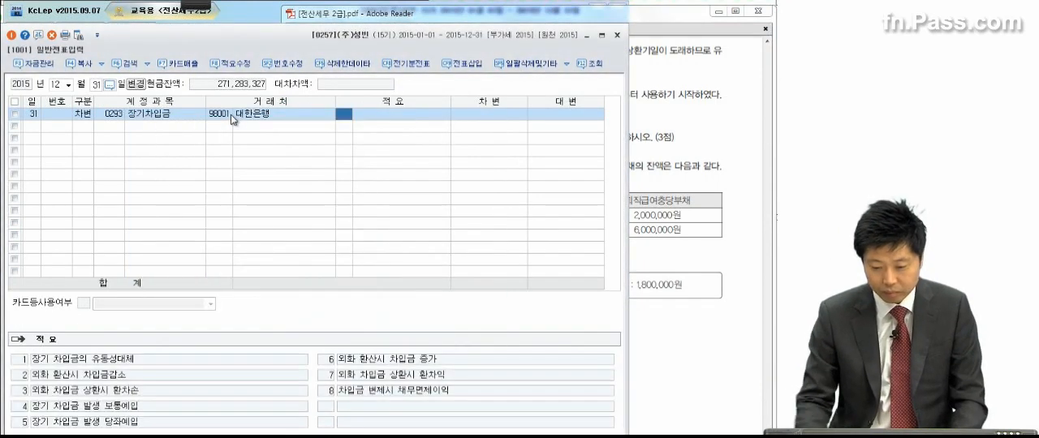
left_click(693, 106)
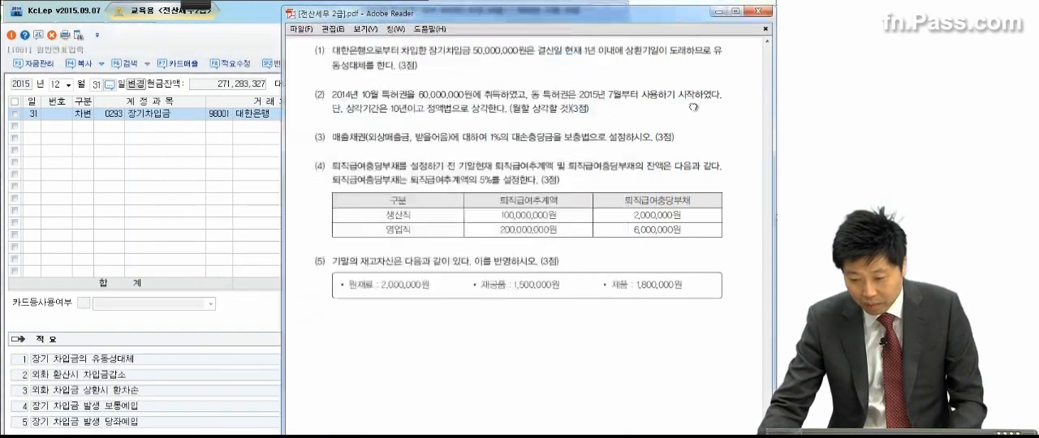
left_click(148, 180)
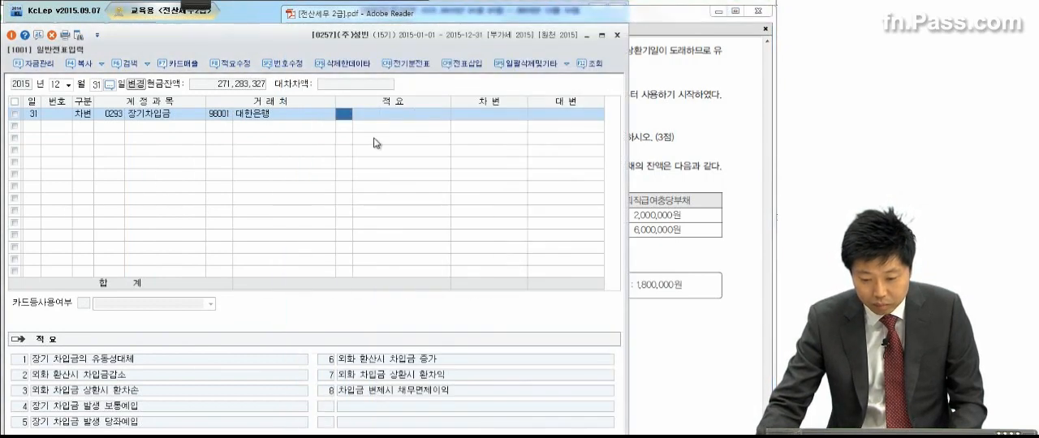
left_click(468, 116)
type("50000000")
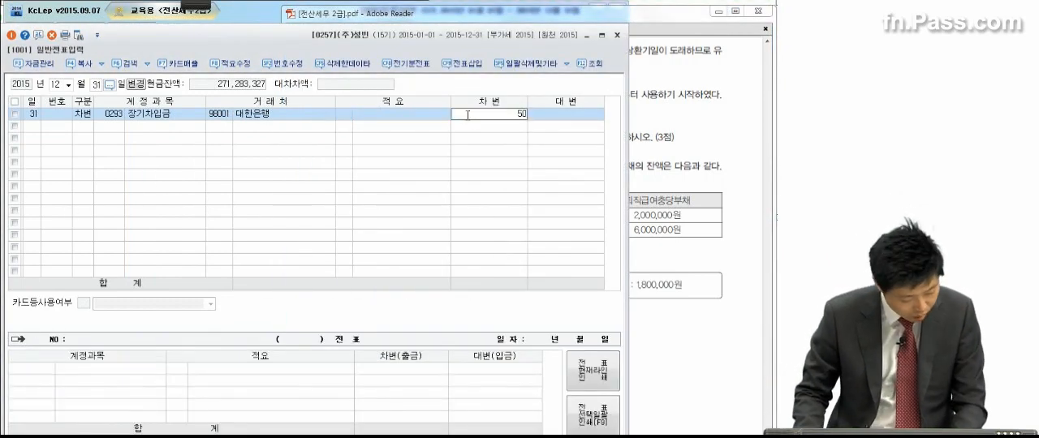
key("Return")
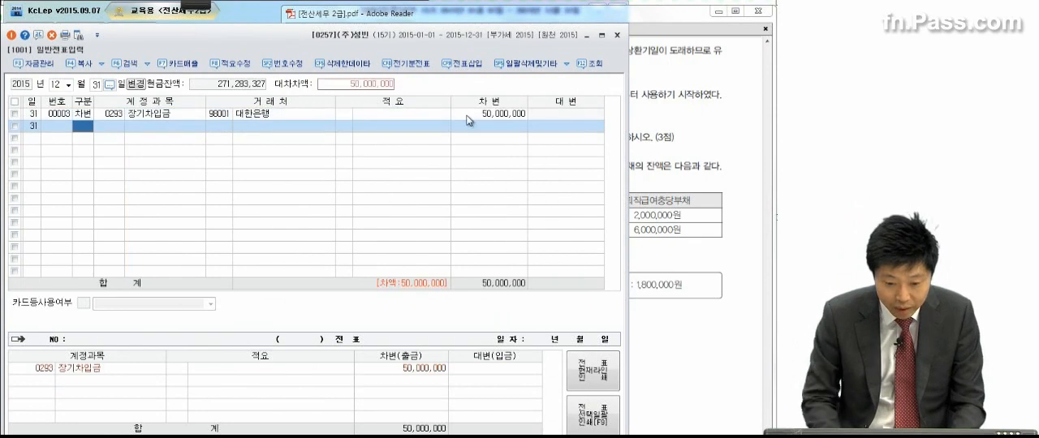
Step: Add the matching credit line with account 0264 유동성장기부채, 거래처 대한은행 and 50,000,000
key("4")
key("Return")
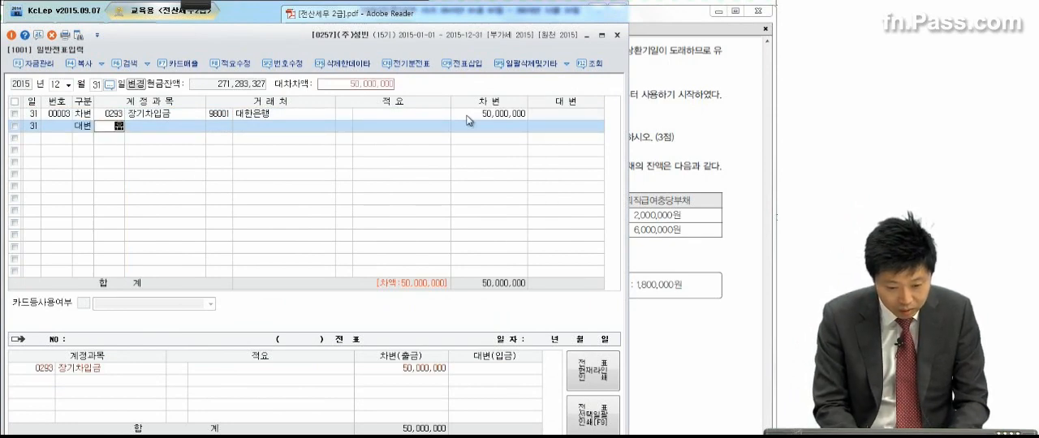
type("유동성")
key("Return")
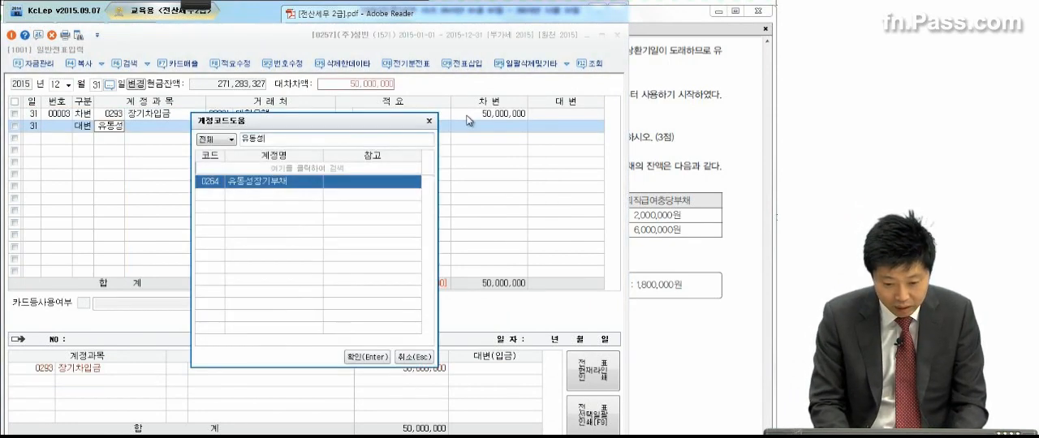
key("Return")
type("대한")
key("Return")
key("Return")
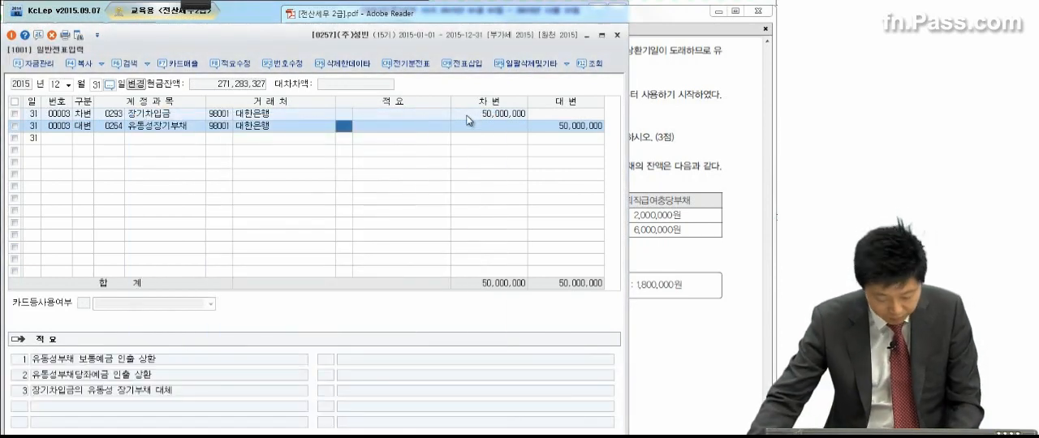
Step: Examine problem 4 (2) in the exam PDF, marking the patent's acquisition date, start of use, amortization period and method, then clear the marks
left_click(728, 142)
scroll(699, 234, "down", 1)
left_click_drag(698, 233, 698, 217)
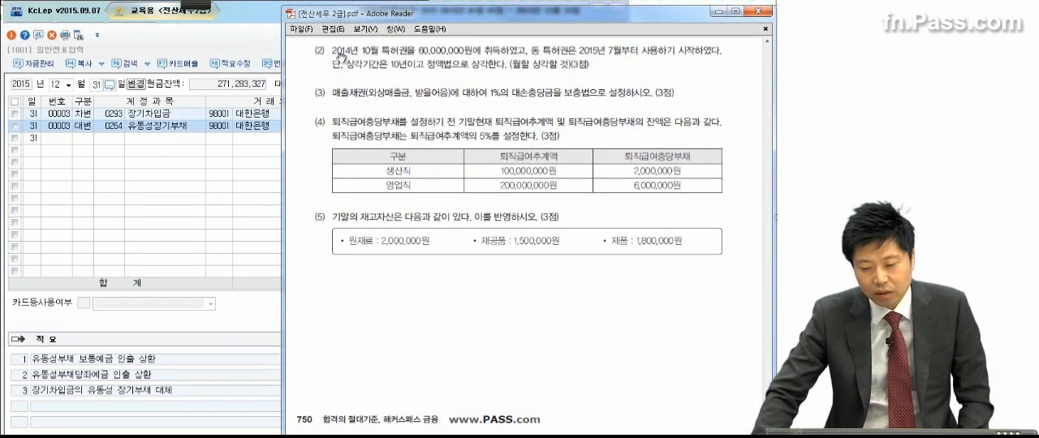
left_click(187, 5)
left_click(53, 31)
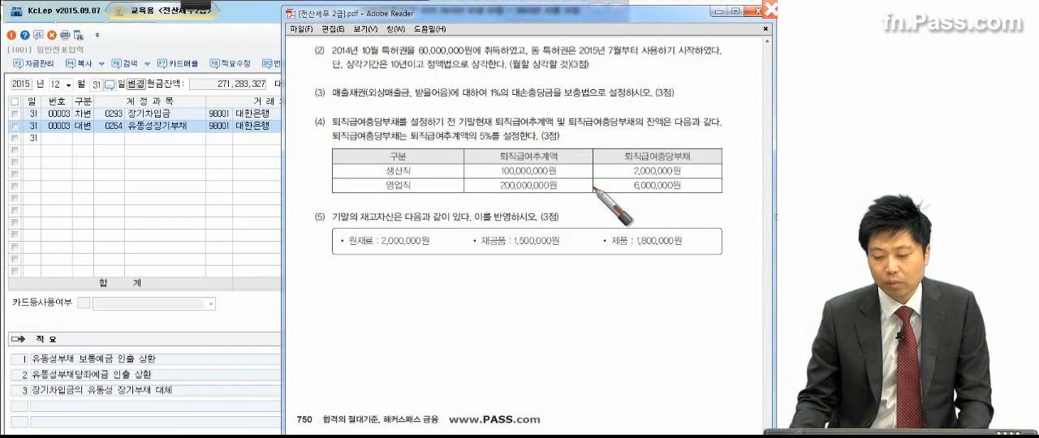
left_click_drag(641, 60, 706, 51)
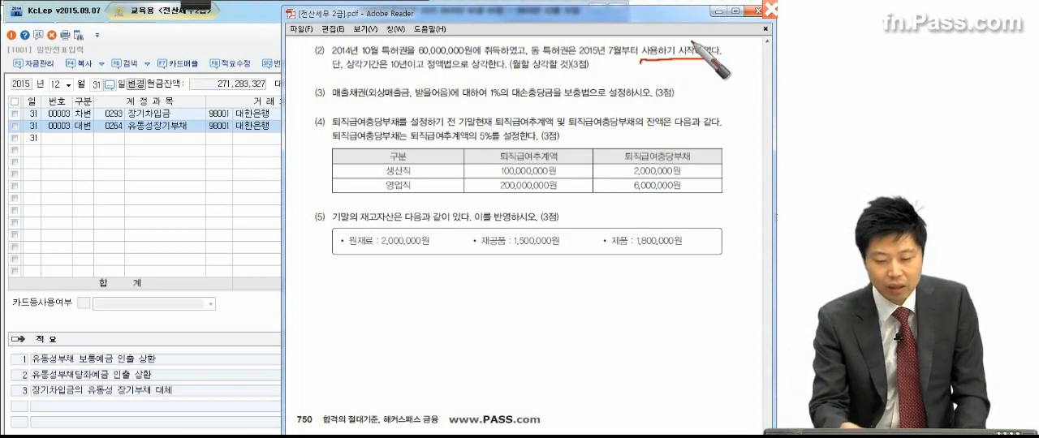
left_click_drag(391, 74, 431, 78)
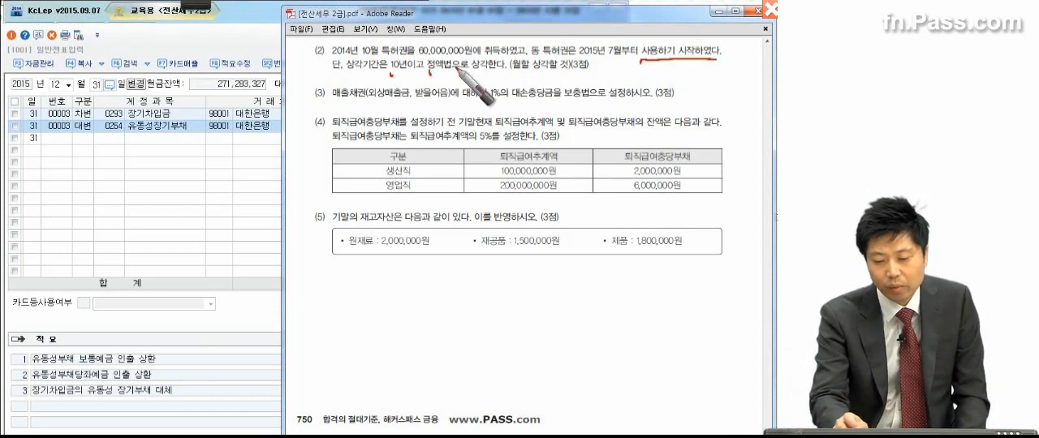
left_click_drag(514, 81, 586, 80)
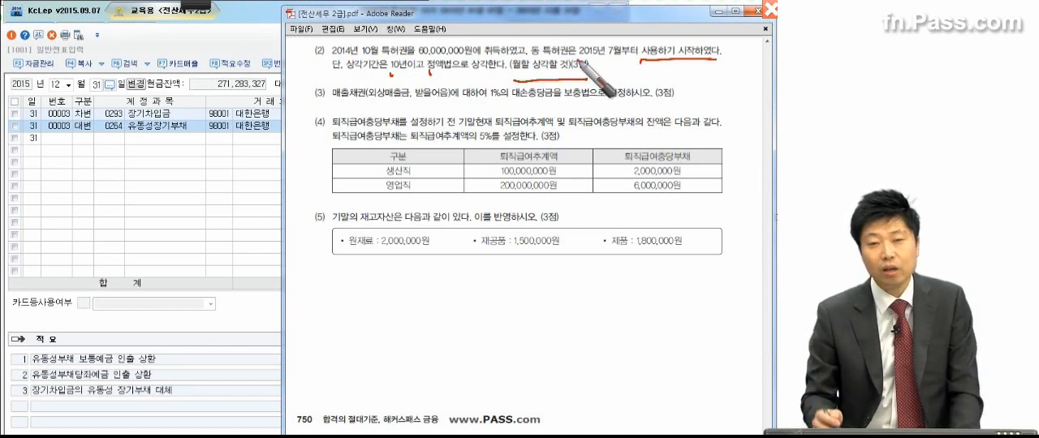
mouse_move(714, 62)
left_mouse_down()
mouse_move(643, 54)
mouse_move(702, 76)
left_mouse_up()
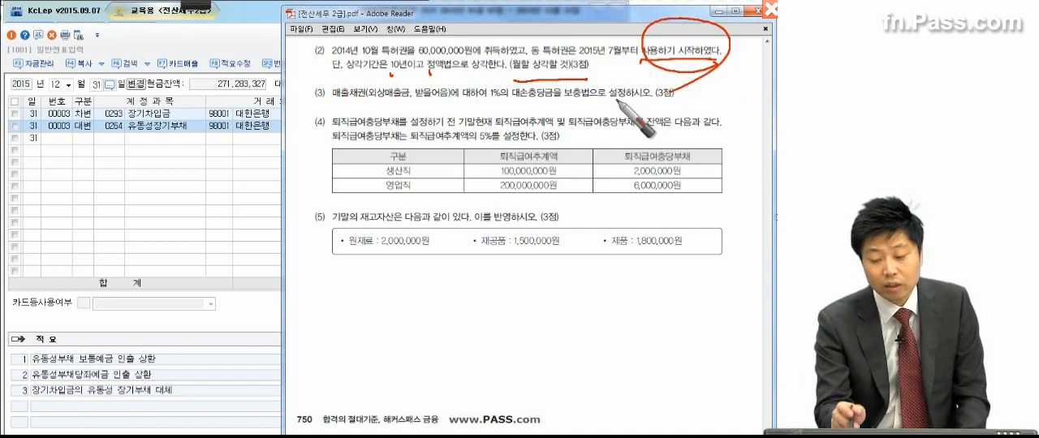
left_click_drag(332, 57, 378, 57)
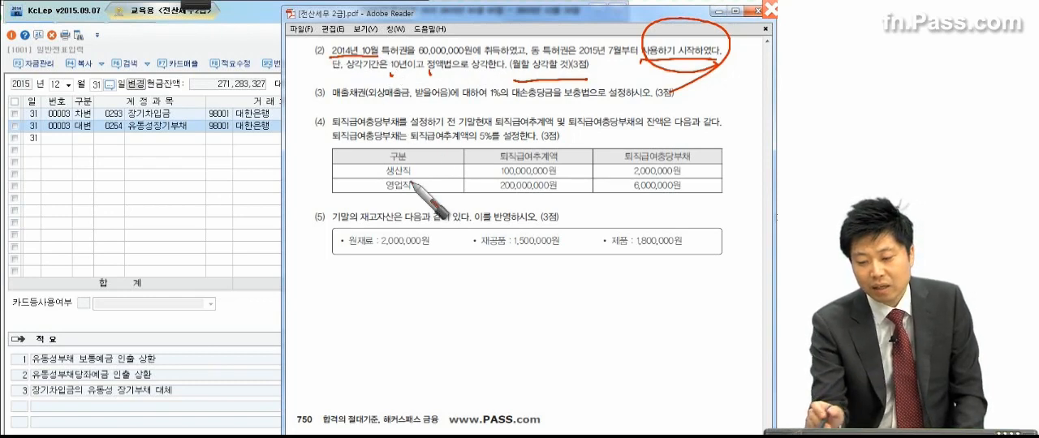
left_click(687, 64)
mouse_move(619, 61)
left_mouse_down()
mouse_move(583, 58)
mouse_move(623, 35)
mouse_move(620, 62)
left_mouse_up()
mouse_move(573, 21)
left_mouse_down()
mouse_move(580, 35)
mouse_move(588, 20)
left_mouse_up()
left_click_drag(584, 7, 587, 9)
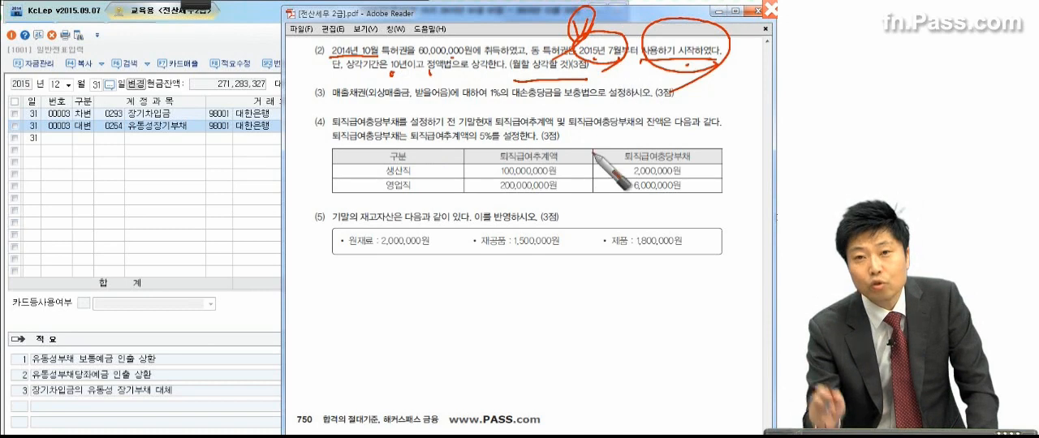
mouse_move(636, 73)
left_mouse_down()
mouse_move(643, 84)
mouse_move(670, 81)
left_mouse_up()
mouse_move(688, 81)
left_mouse_down()
mouse_move(750, 81)
mouse_move(745, 108)
left_mouse_up()
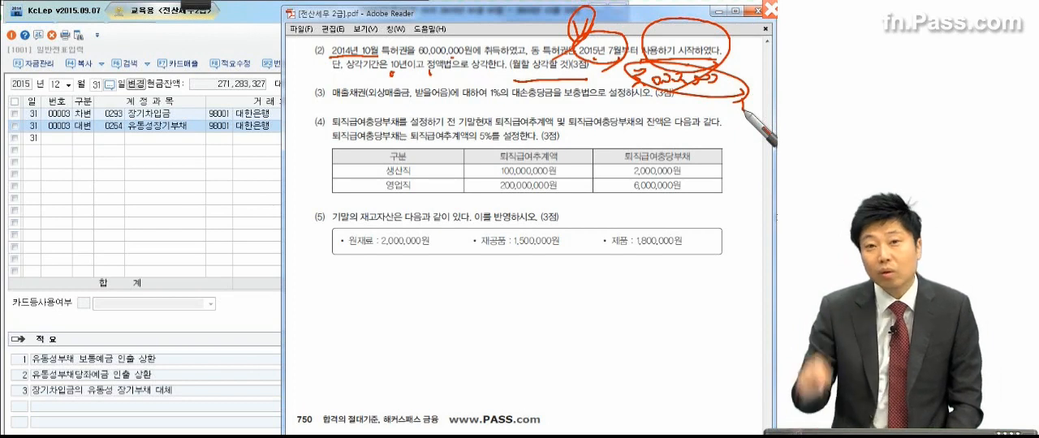
key("Escape")
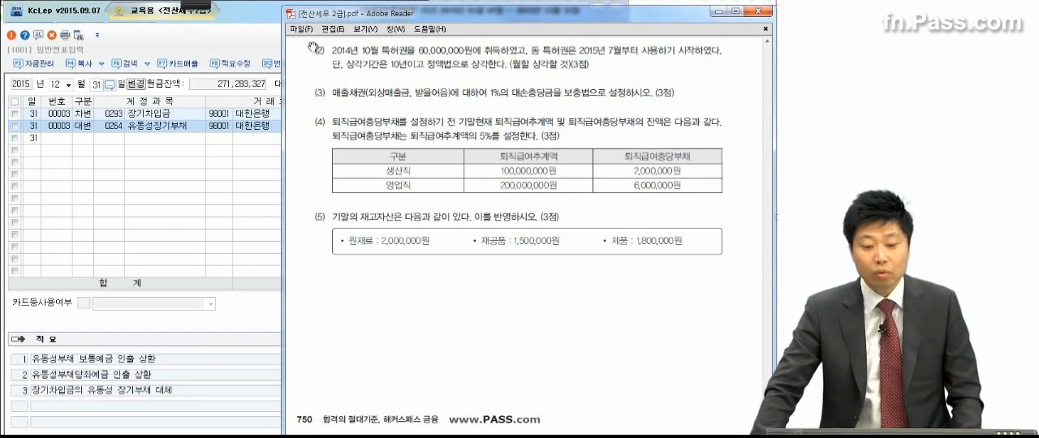
Step: Close 일반전표입력, open 결산자료입력 for January to December 2015, and return to the exam PDF
left_click(141, 171)
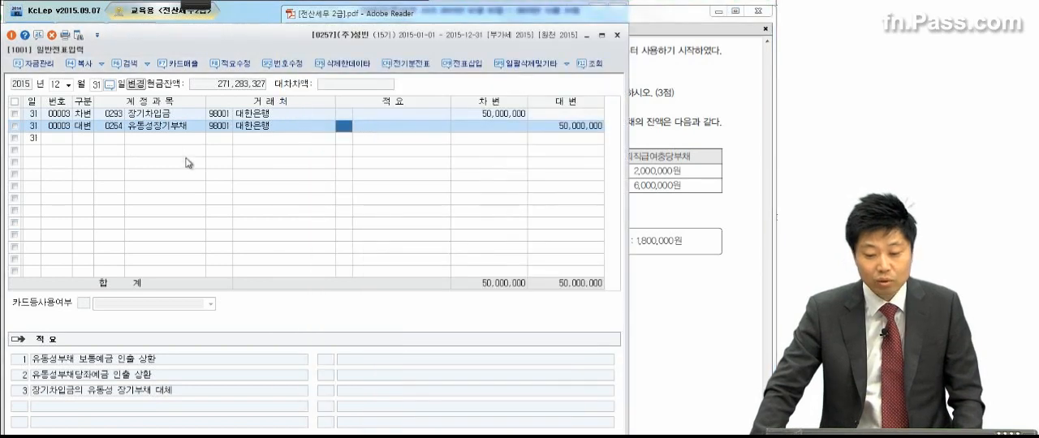
left_click(616, 36)
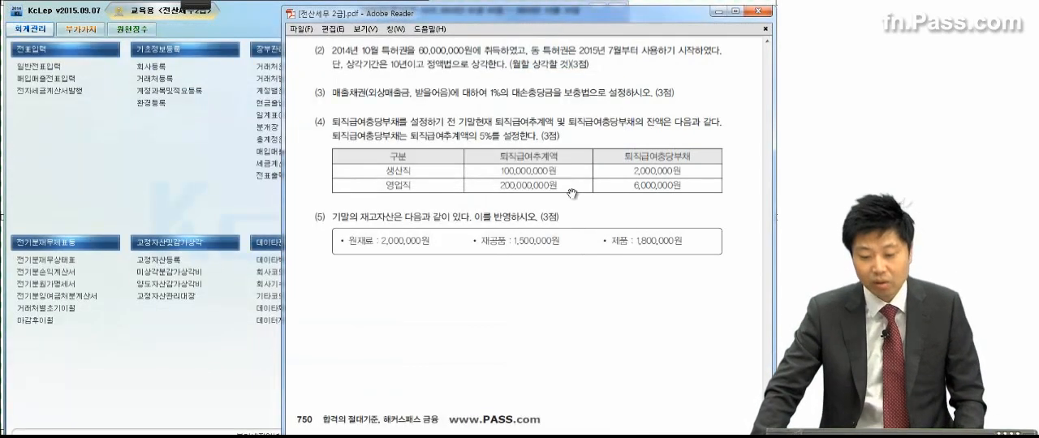
left_click(231, 210)
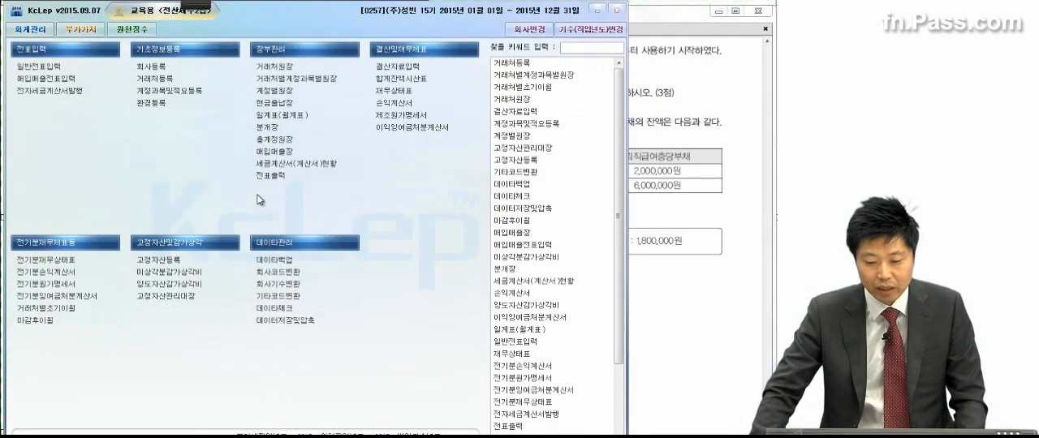
left_click(395, 67)
left_click(142, 74)
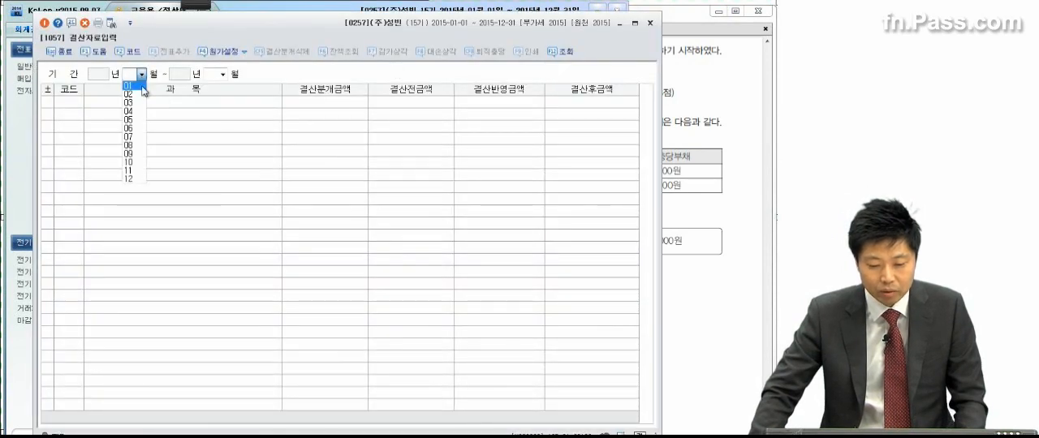
left_click(143, 86)
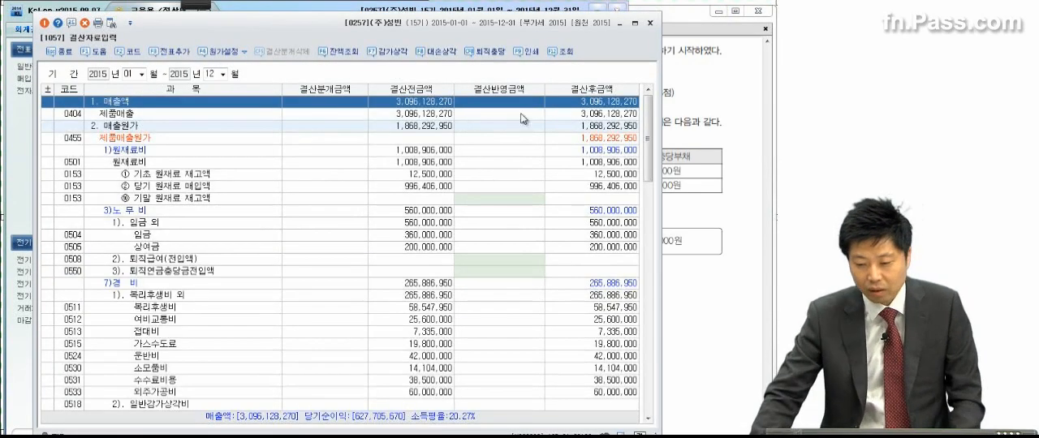
left_click(727, 107)
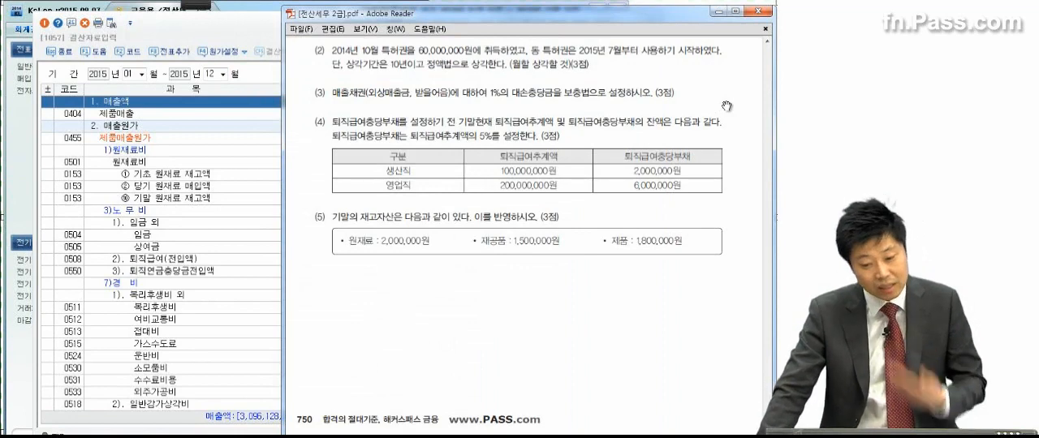
Step: In 결산자료입력, enter 3,000,000 as the 결산반영금액 of 0219 특허권 under 무형자산상각비 in 판매비와 일반관리비
left_click(183, 250)
scroll(228, 266, "down", 4)
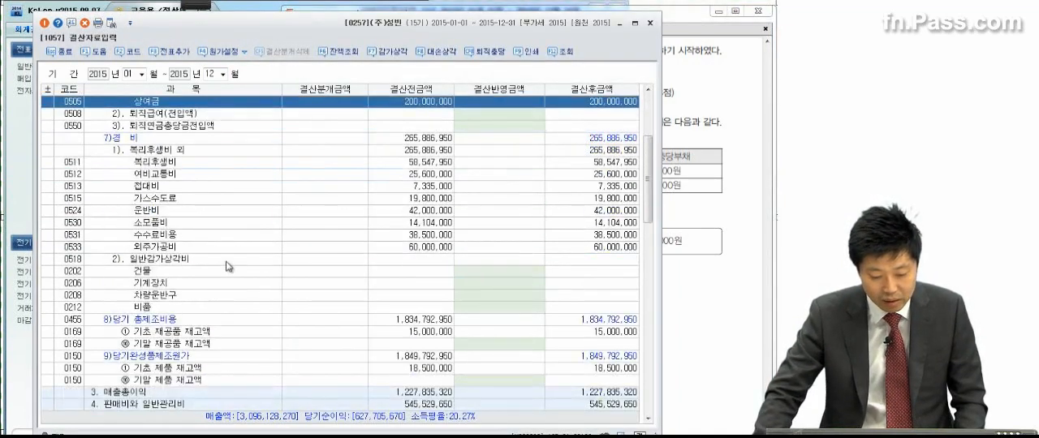
scroll(229, 266, "down", 5)
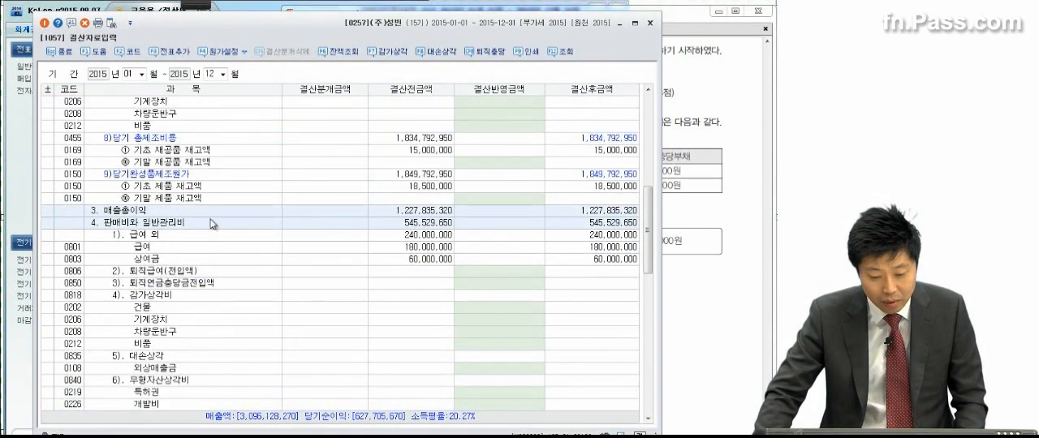
scroll(208, 261, "down", 1)
scroll(207, 269, "down", 1)
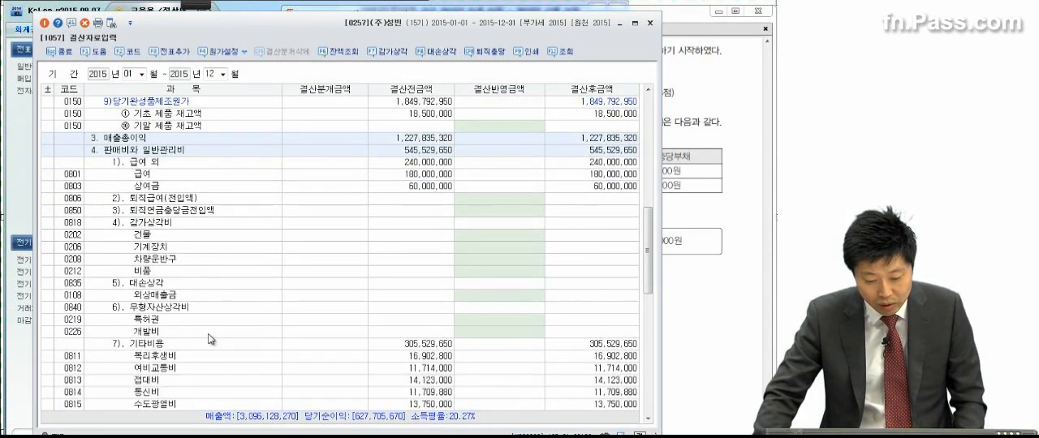
left_click(467, 321)
left_click(471, 335)
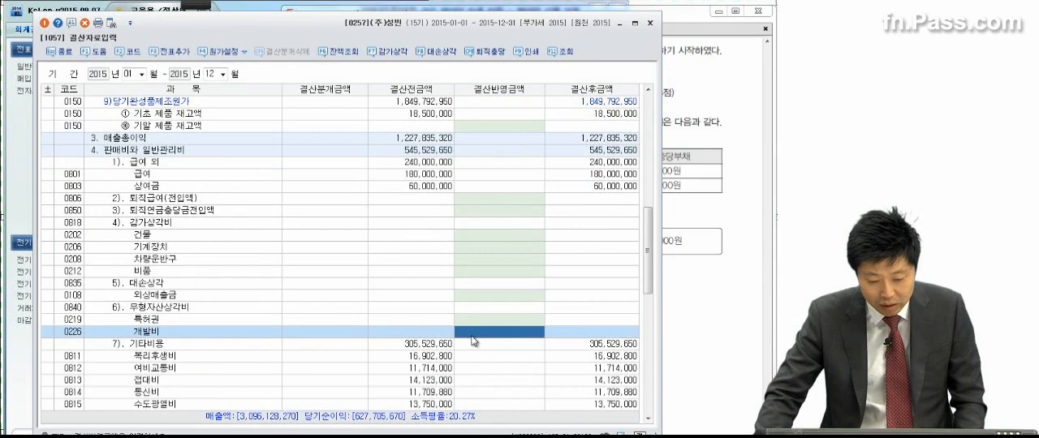
left_click(716, 270)
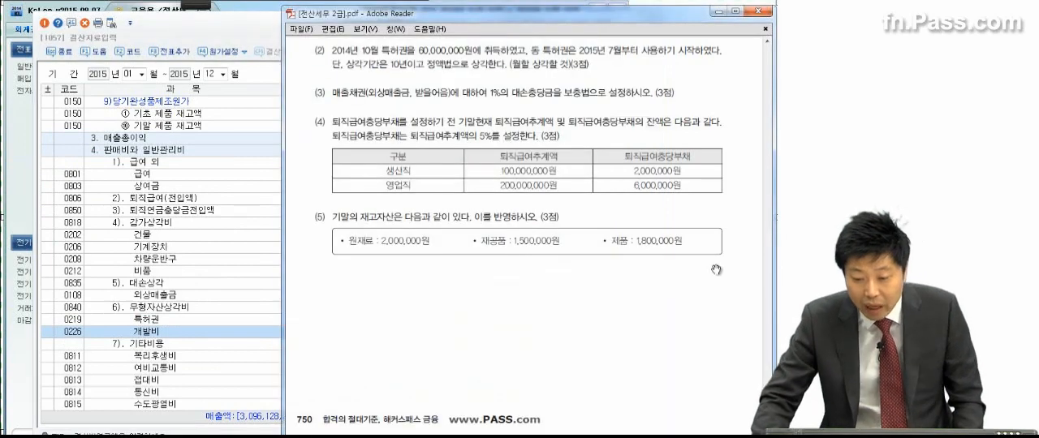
left_click(103, 322)
left_click(482, 324)
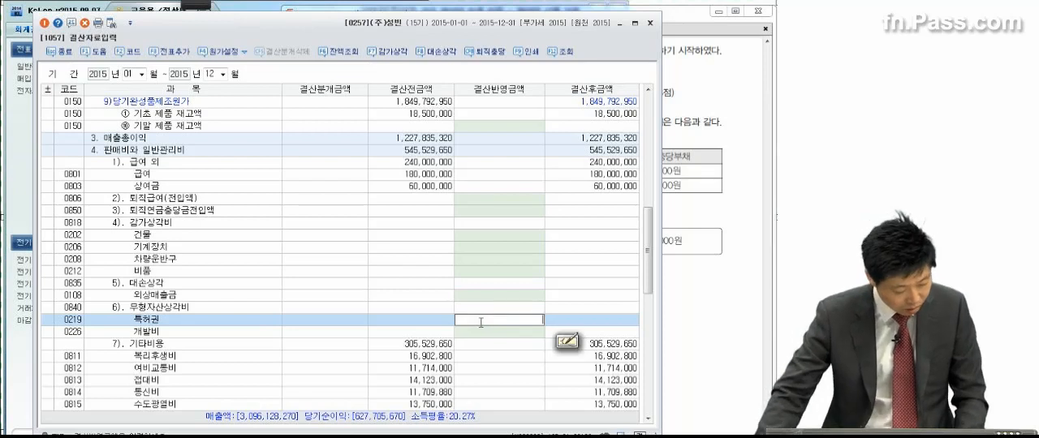
type("3,000,000")
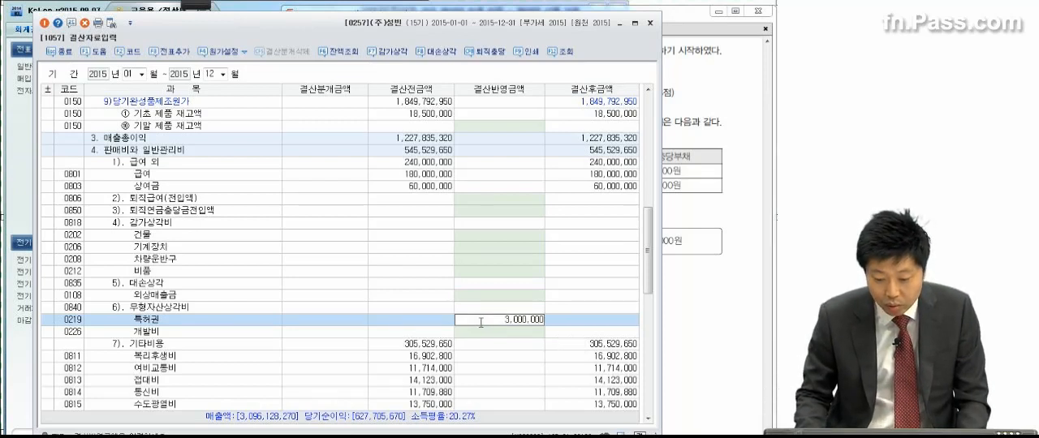
key("Return")
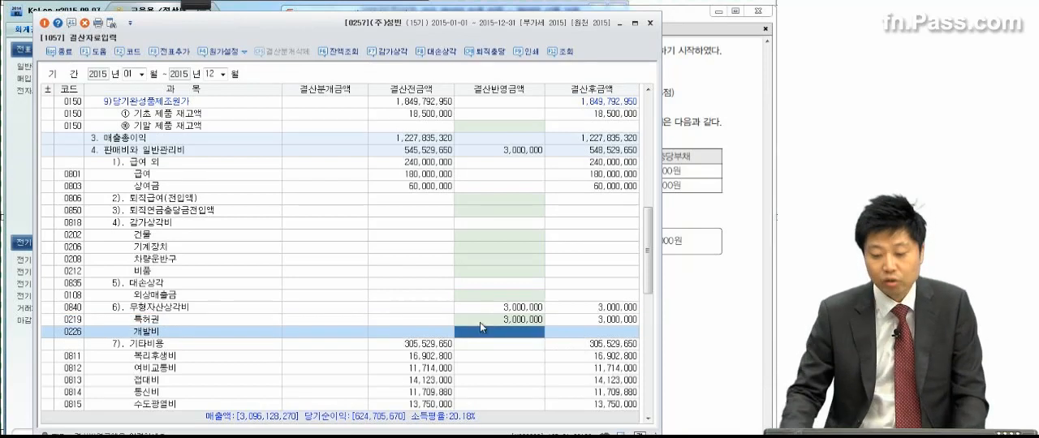
Step: Read problem 4 (3) in the exam PDF, then open the 대손상각 dialog in 결산자료입력 and check the 외상매출금 line
left_click(667, 110)
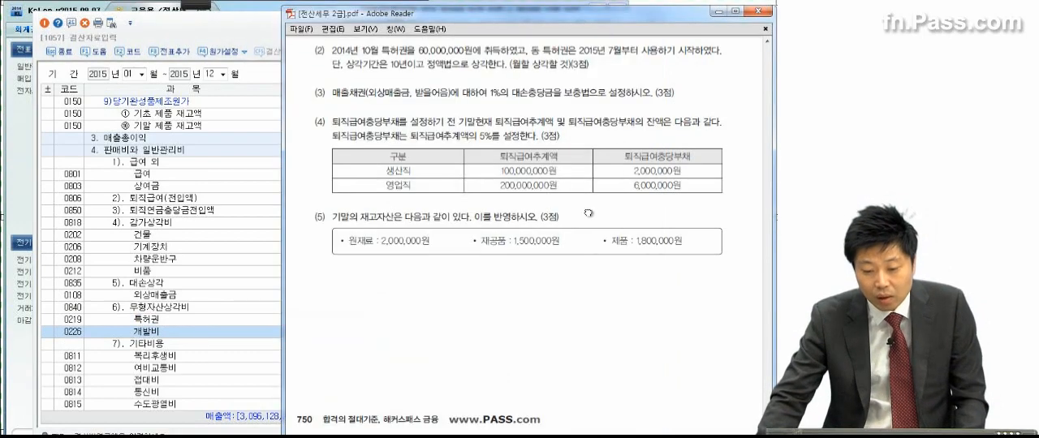
left_click_drag(588, 215, 590, 168)
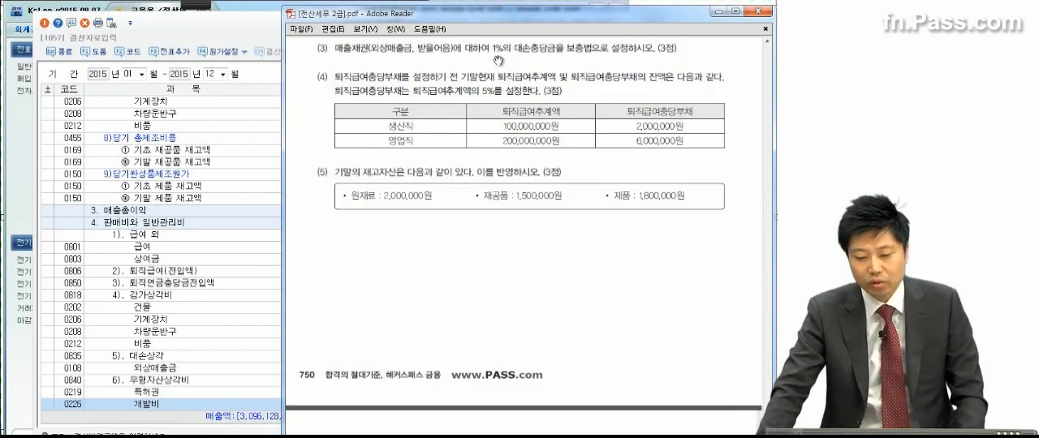
left_click(246, 34)
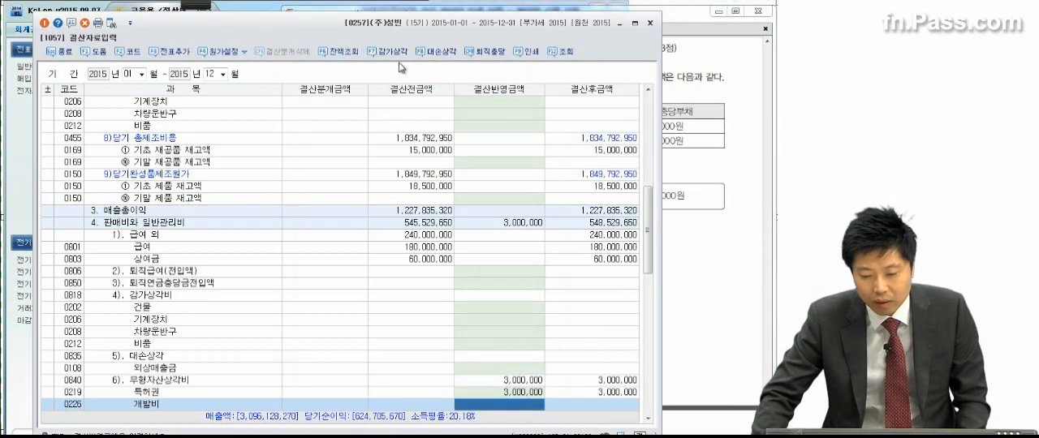
left_click(440, 53)
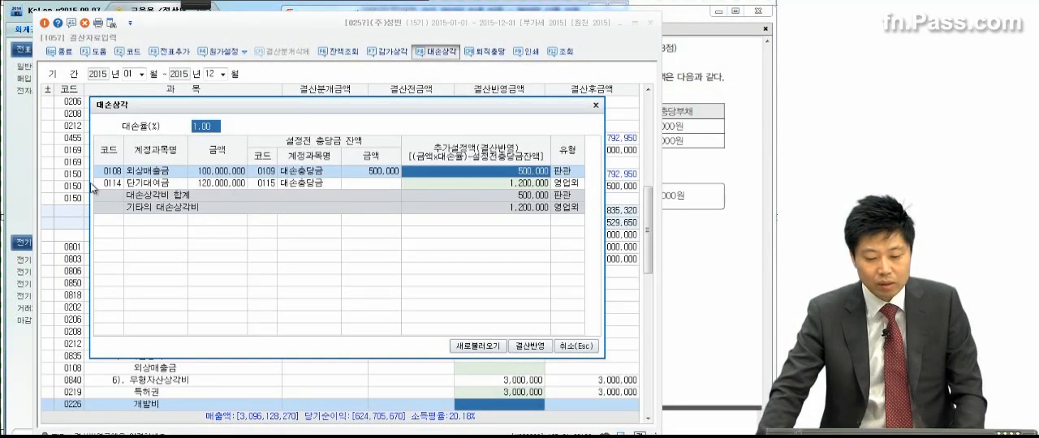
left_click(128, 172)
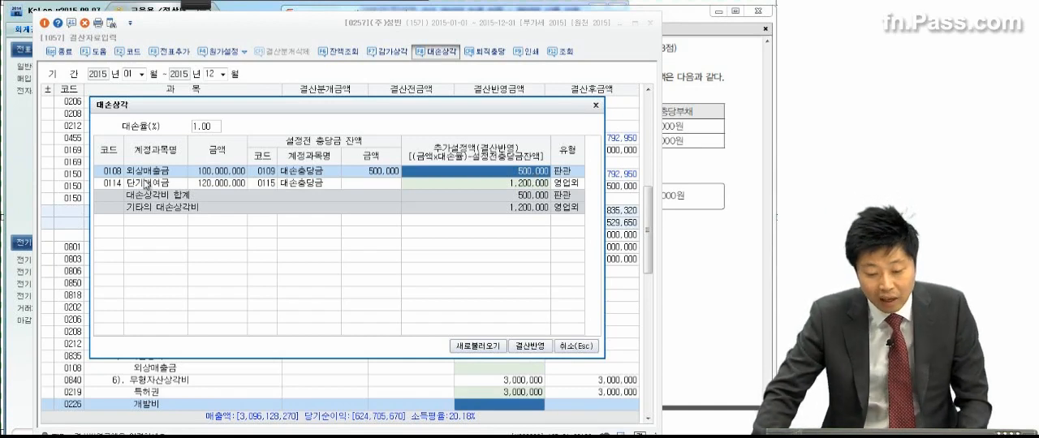
Step: Clear the additional allowance for 0114 단기대여금, apply the remaining 대손상각 amount to the settlement, and check the 0108 외상매출금 row
left_click(471, 185)
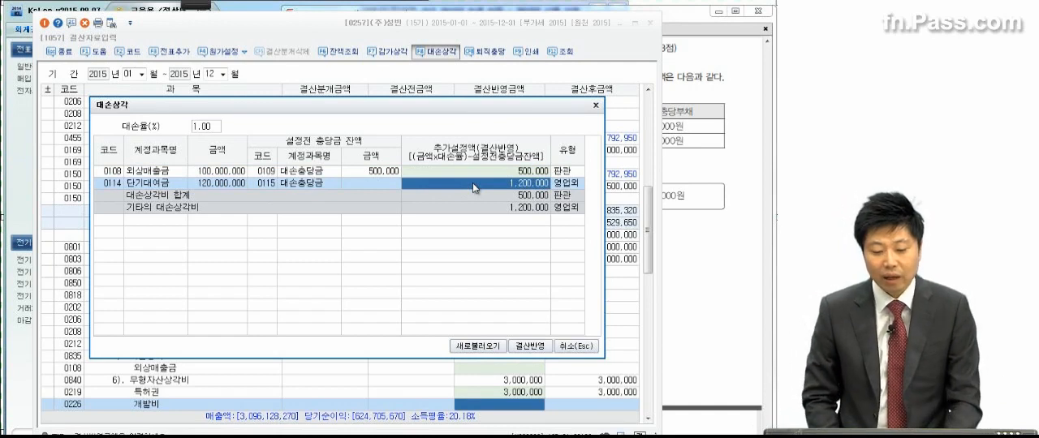
key("Delete")
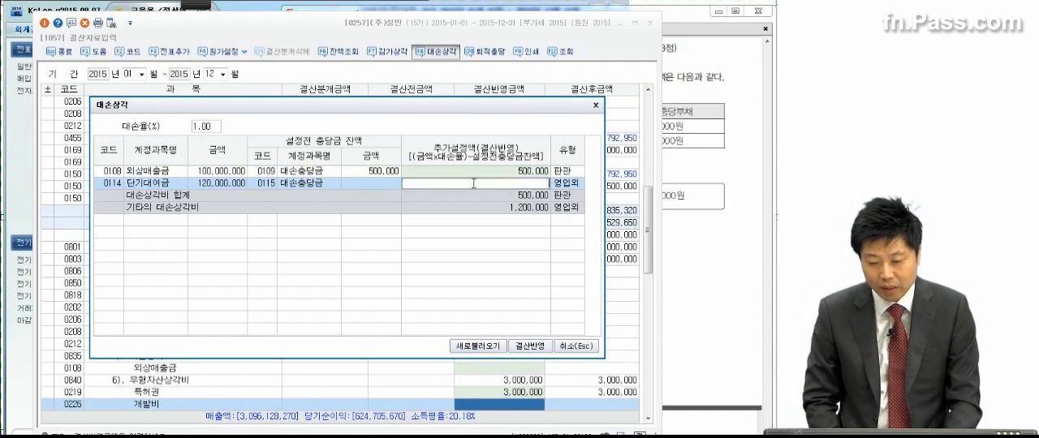
key("Return")
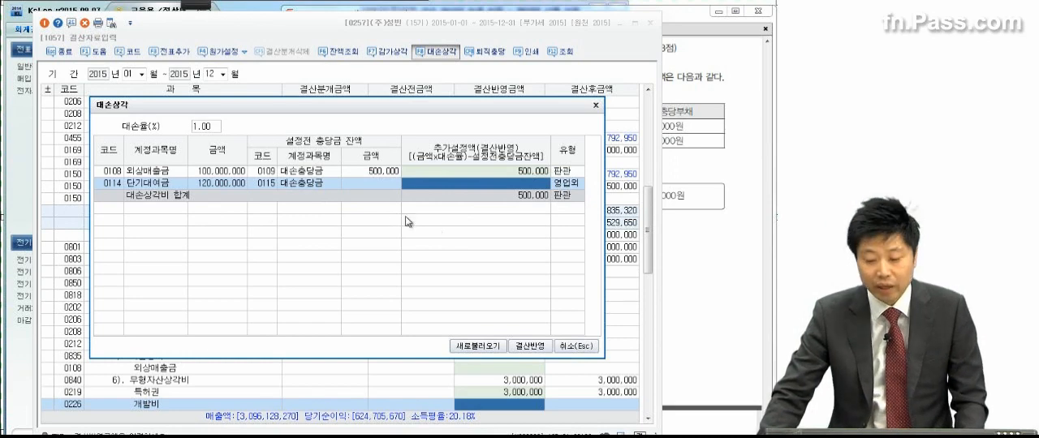
left_click(533, 347)
left_click(485, 276)
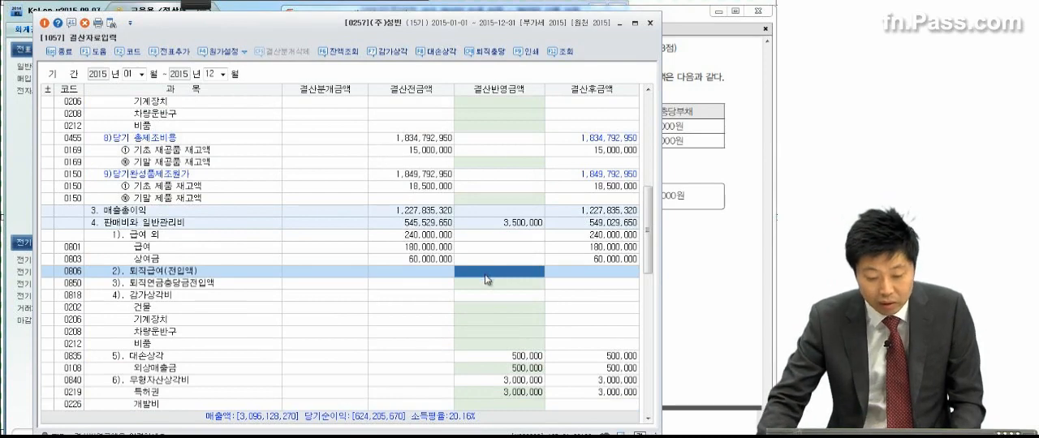
scroll(485, 277, "down", 3)
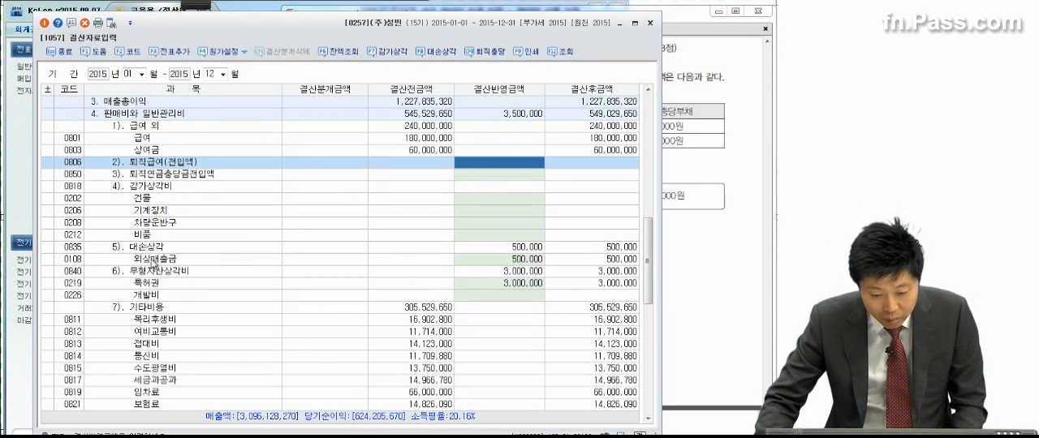
left_click(151, 260)
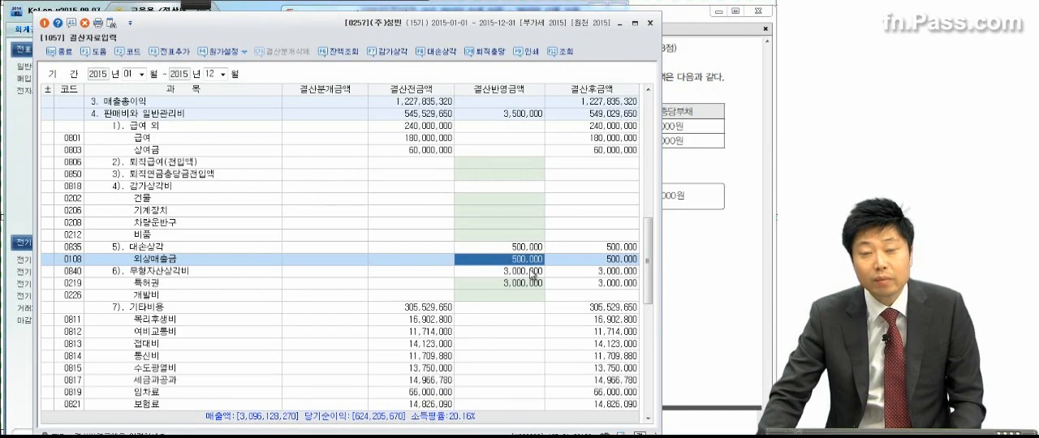
Step: Return to the exam PDF at problem 4 (4) and mark the 생산직 and 영업직 rows of the table
left_click(701, 190)
scroll(662, 288, "down", 1)
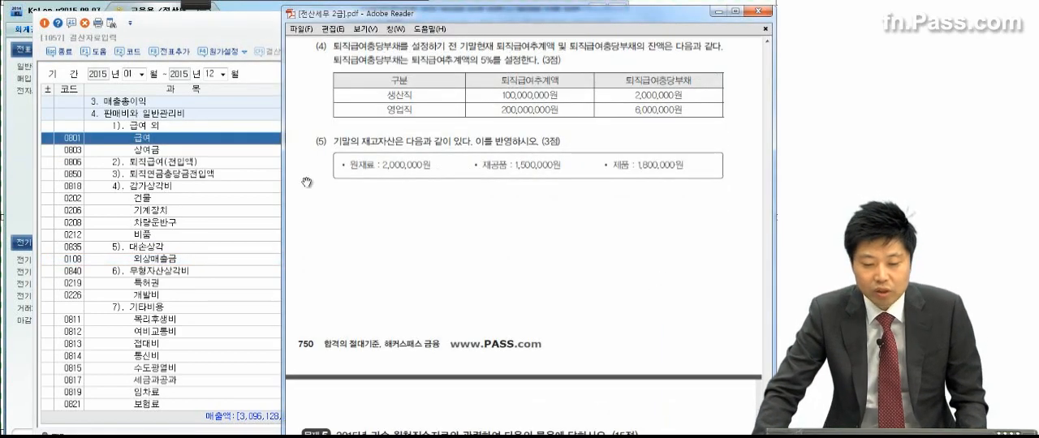
left_click(186, 4)
left_click(12, 29)
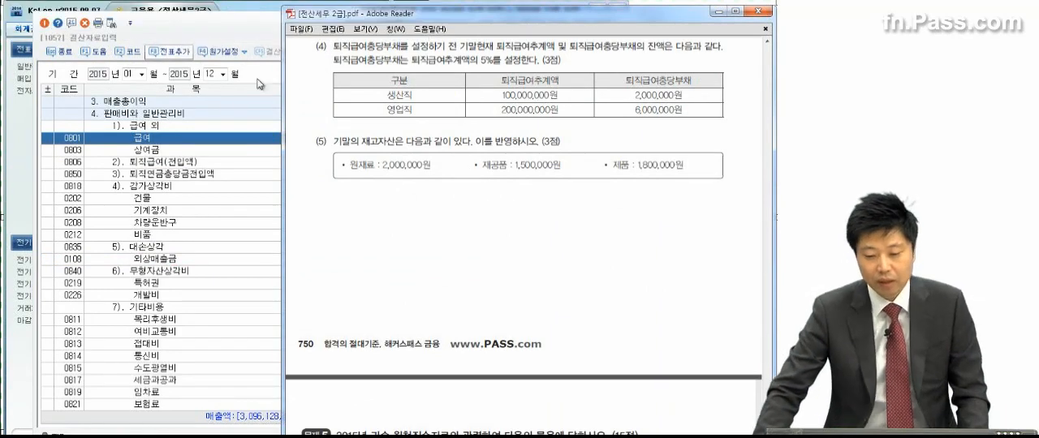
left_click(420, 120)
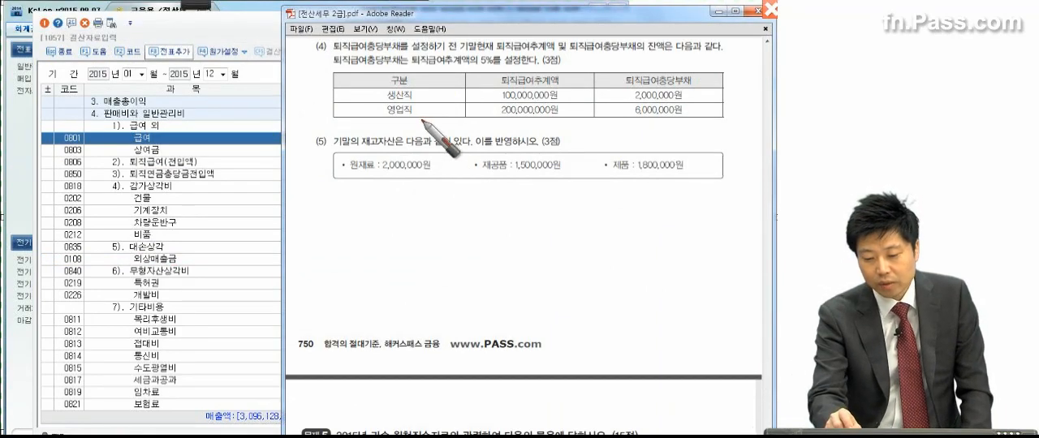
left_click(416, 98)
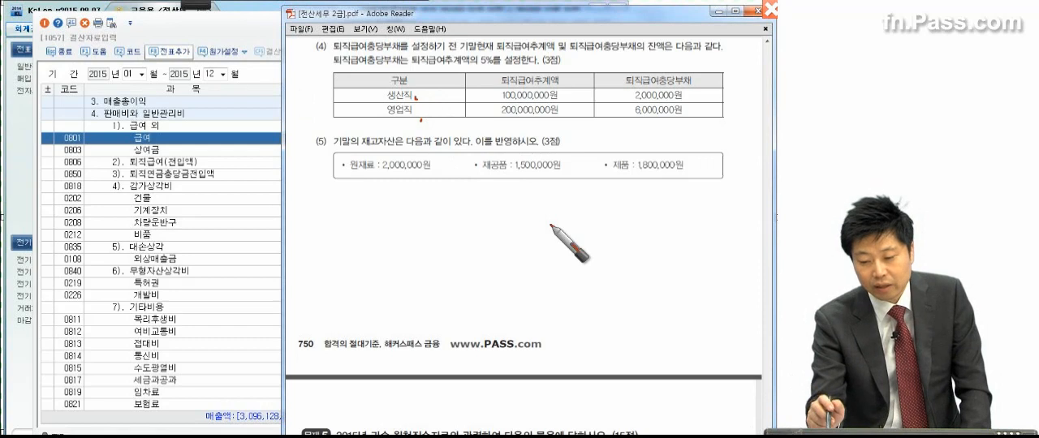
Step: Circle the 5% rate, underline 퇴직급여추계액, and write 5,000,000 as the required provision beside the 생산직 row
mouse_move(480, 71)
left_mouse_down()
mouse_move(498, 68)
mouse_move(485, 71)
left_mouse_up()
left_click_drag(406, 67, 473, 66)
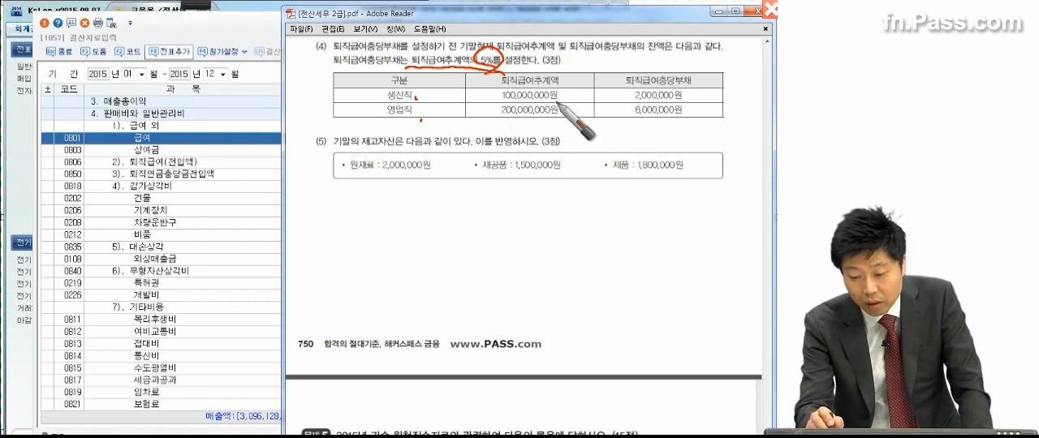
left_click_drag(571, 95, 628, 78)
left_click_drag(556, 104, 633, 91)
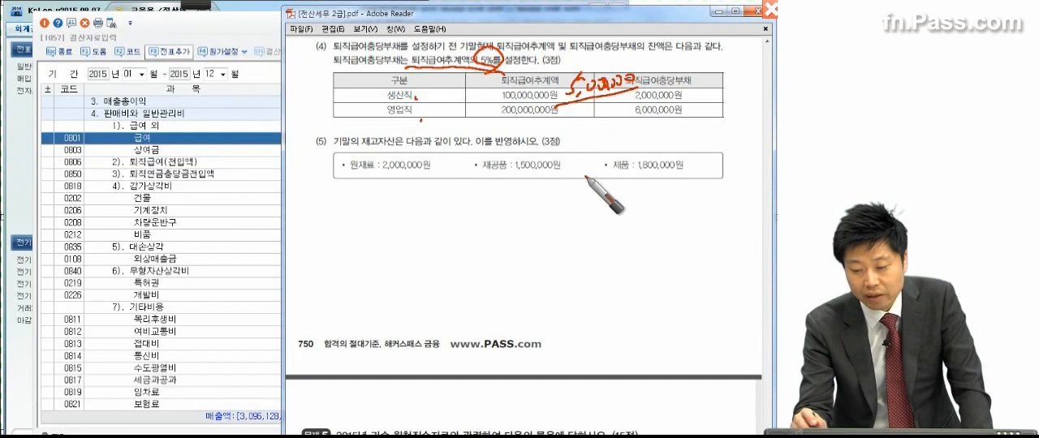
Step: Underline the 생산직 balance of 퇴직급여충당부채 and write 3,000,000 as the additional provision beside the table
left_click_drag(624, 103, 682, 105)
mouse_move(686, 57)
left_mouse_down()
mouse_move(687, 73)
mouse_move(721, 62)
left_mouse_up()
left_click_drag(727, 60, 733, 71)
left_click_drag(738, 60, 748, 60)
mouse_move(758, 59)
left_mouse_down()
mouse_move(698, 29)
mouse_move(768, 89)
left_mouse_up()
Step: Circle both staff groups, write 10,000,000 and the additional 4,000,000 for 영업직, and emphasize the additional provisions
mouse_move(416, 98)
left_mouse_down()
mouse_move(421, 86)
mouse_move(398, 135)
mouse_move(442, 122)
left_mouse_up()
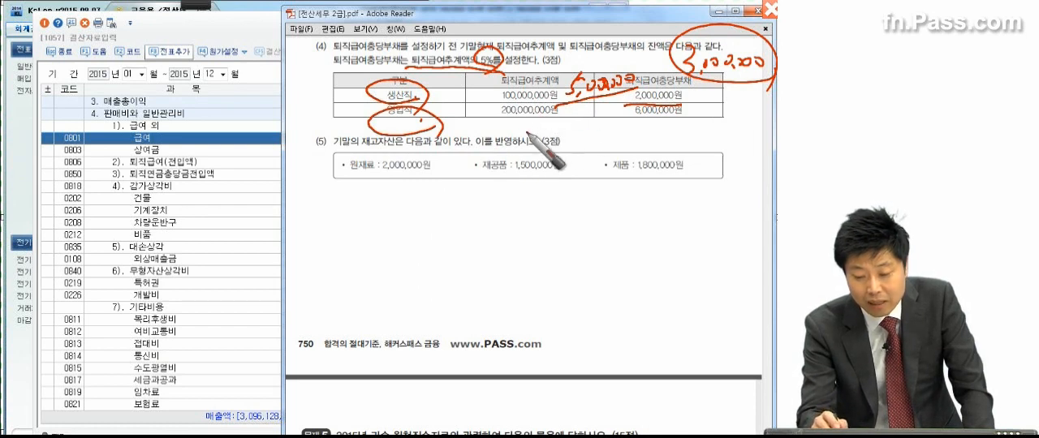
mouse_move(517, 124)
left_mouse_down()
mouse_move(679, 121)
mouse_move(700, 143)
mouse_move(706, 130)
mouse_move(735, 144)
mouse_move(771, 143)
mouse_move(707, 124)
left_mouse_up()
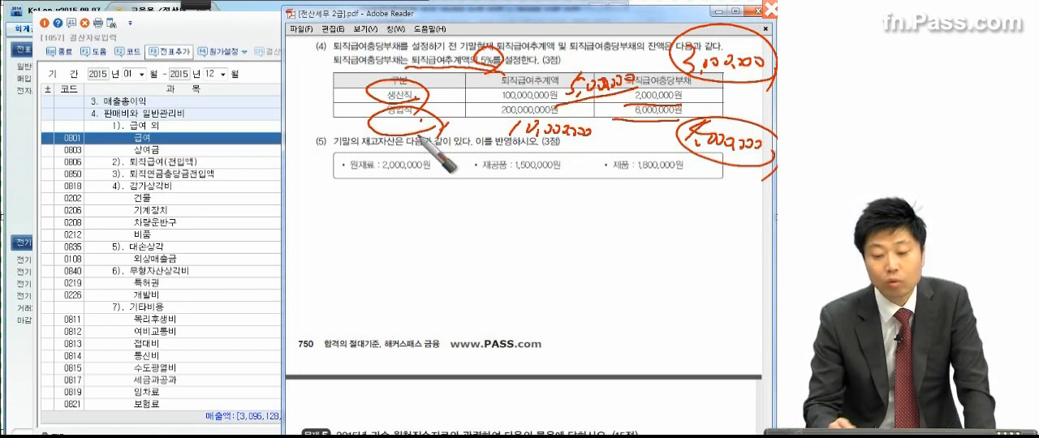
left_click_drag(699, 80, 767, 81)
left_click_drag(661, 153, 724, 149)
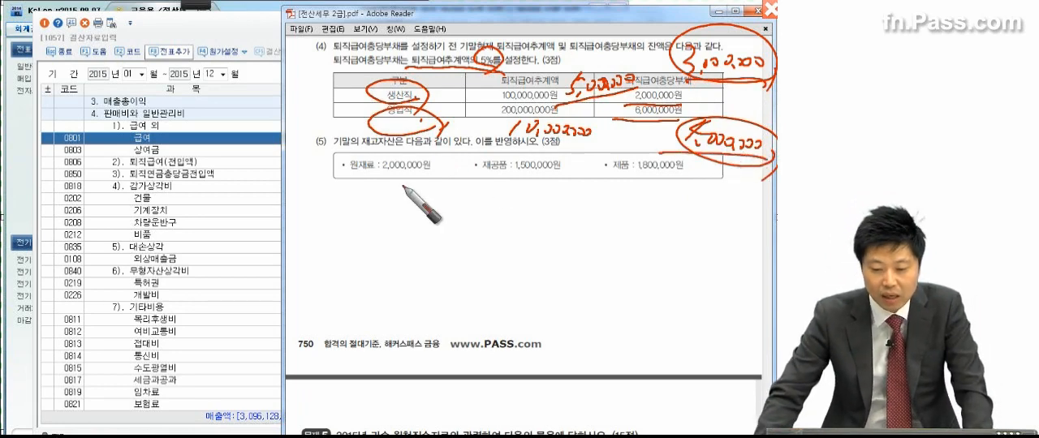
Step: Back in 결산자료입력, enter 3,000,000 as 결산반영금액 for 퇴직급여(전입액), code 0508, under 노무비 in 제품매출원가
left_click(221, 235)
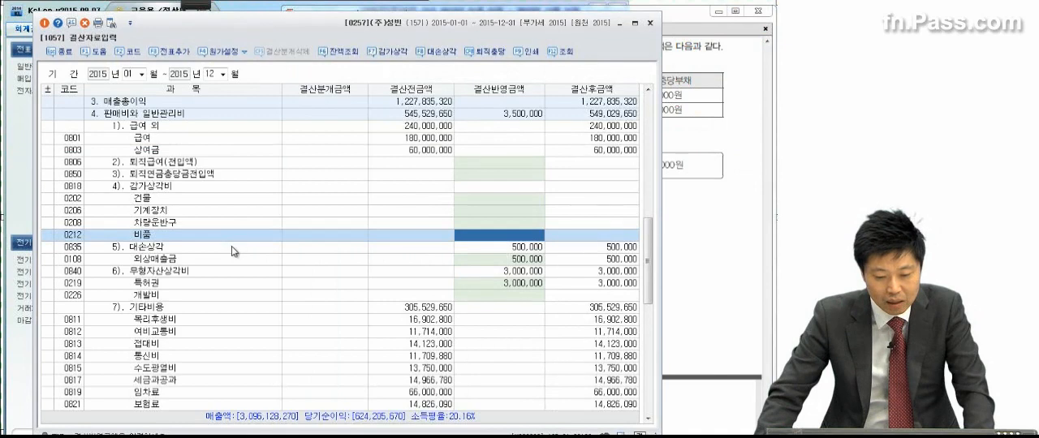
scroll(235, 245, "up", 10)
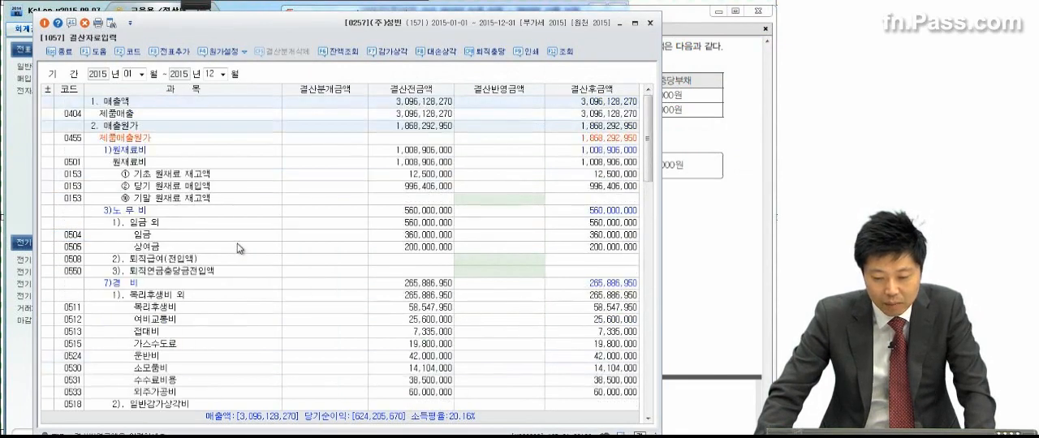
left_click(132, 138)
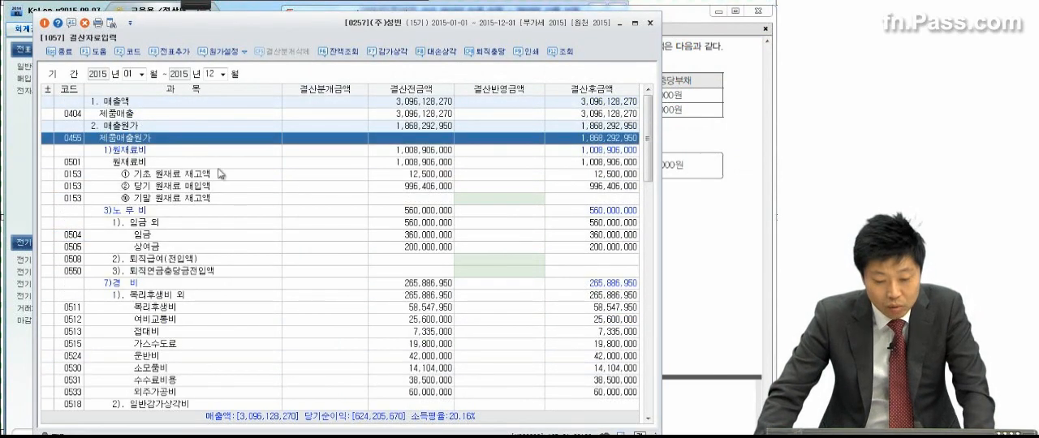
scroll(225, 260, "down", 1)
left_click(161, 237)
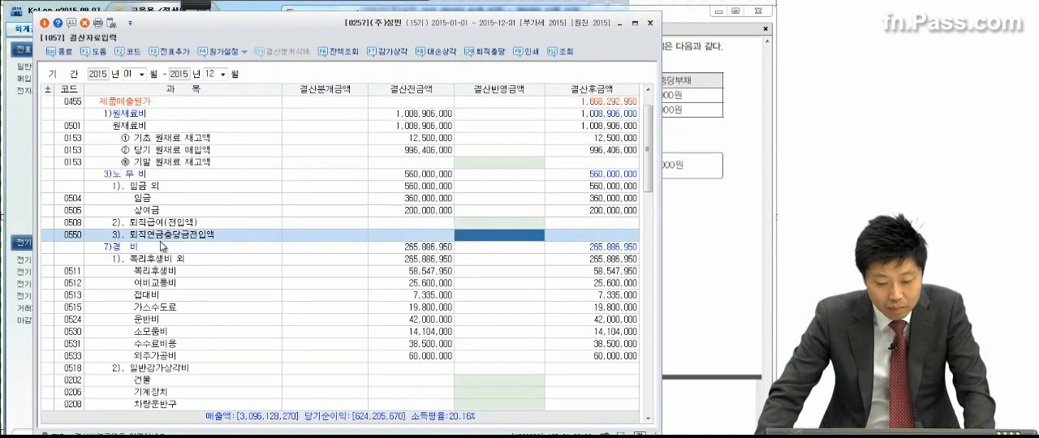
left_click(160, 251)
scroll(166, 258, "down", 2)
scroll(171, 259, "up", 1)
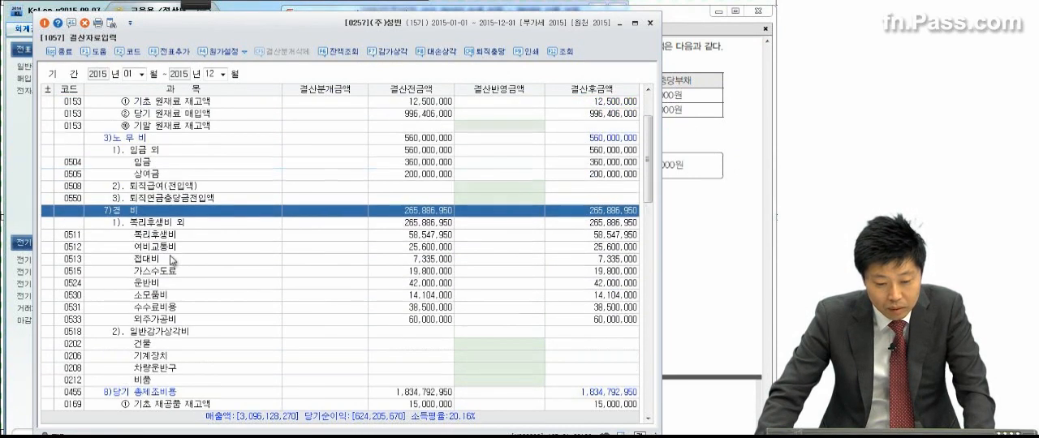
scroll(172, 260, "up", 1)
left_click(145, 176)
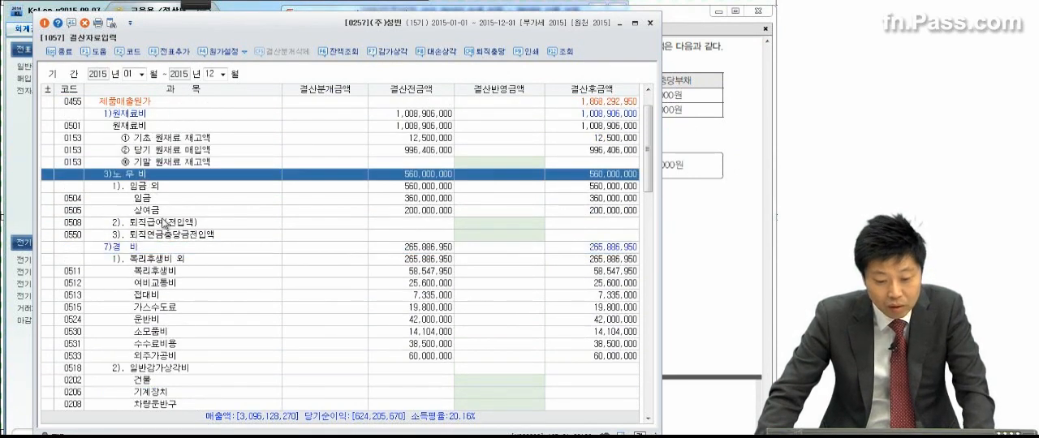
left_click(166, 224)
left_click(471, 226)
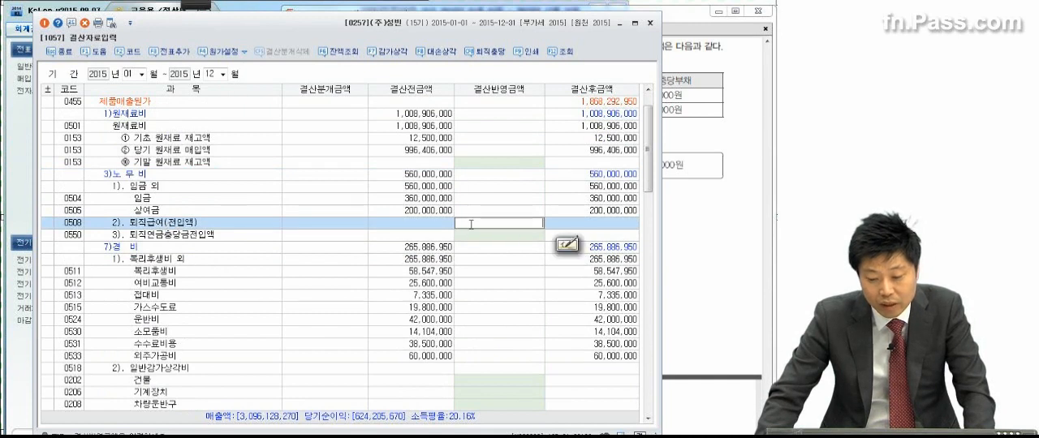
type("3,")
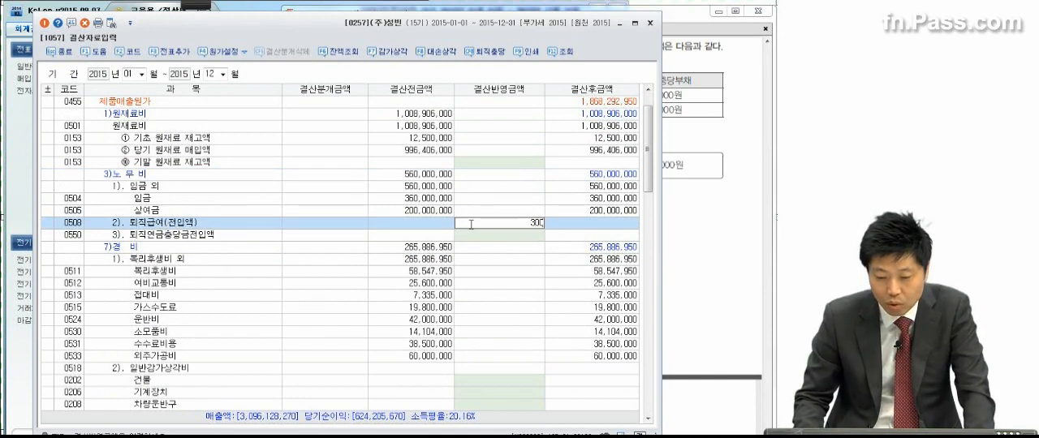
type("000,000")
key("Return")
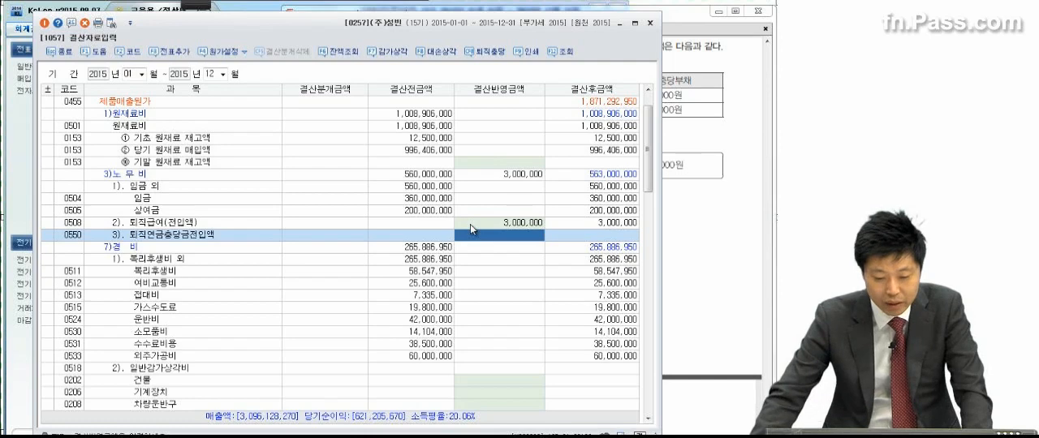
Step: Enter 4,000,000 as 결산반영금액 for 퇴직급여(전입액), code 0806, under 판매비와 일반관리비
scroll(496, 291, "down", 10)
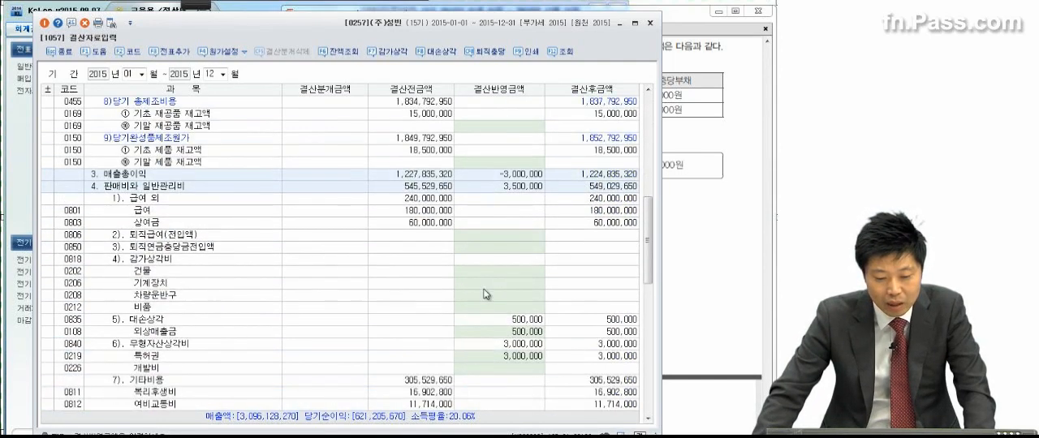
left_click(138, 189)
left_click(146, 235)
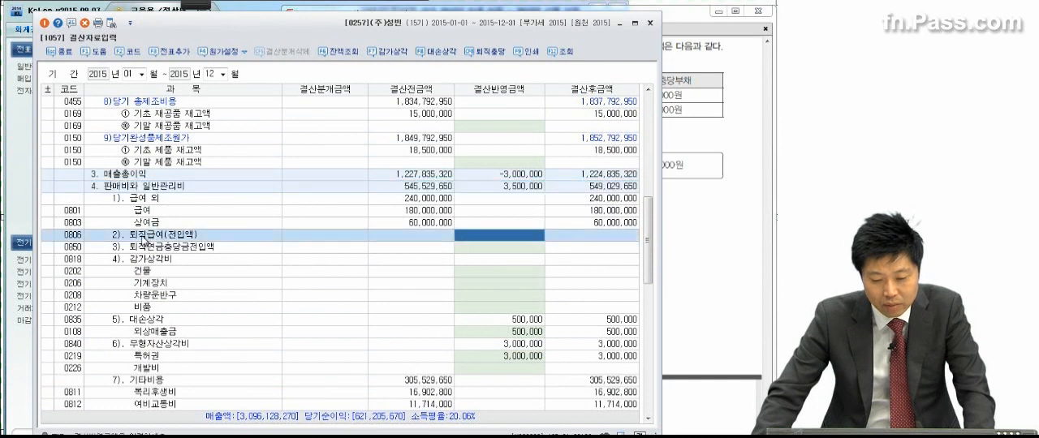
left_click(474, 238)
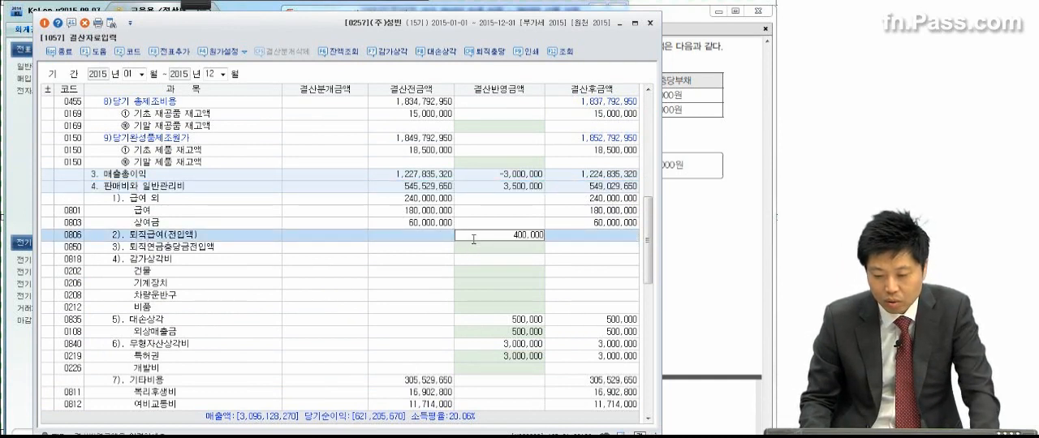
key("Return")
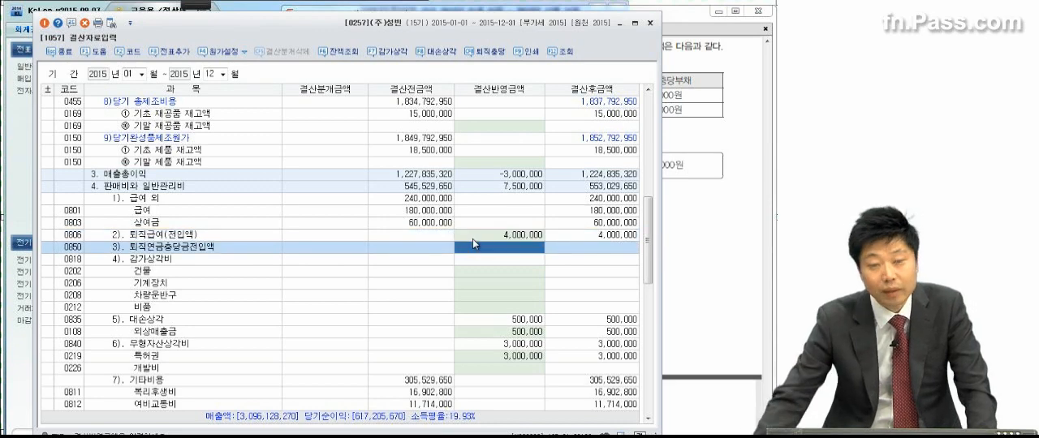
Step: Check the ending inventories in problem (5) of the exam PDF and enter 2,000,000 as 결산반영금액 for 기말 원재료 재고액
left_click(744, 172)
left_click_drag(623, 298, 620, 201)
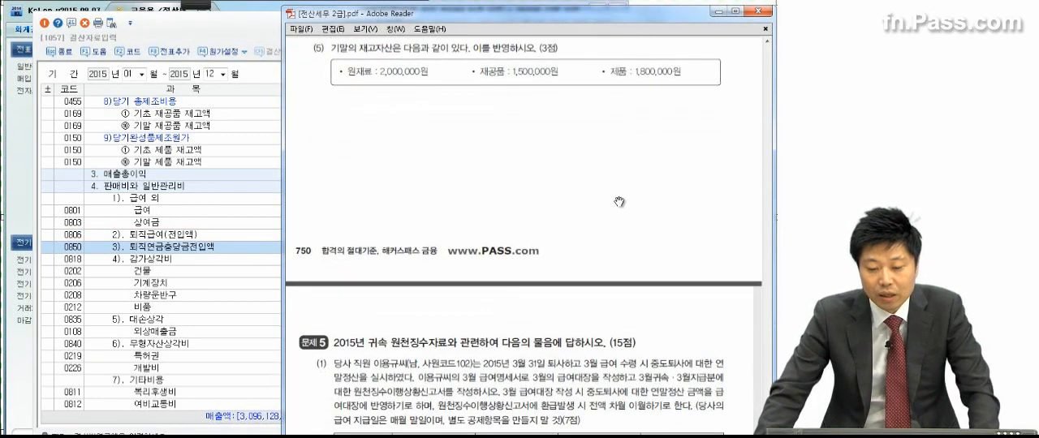
left_click(203, 199)
scroll(262, 203, "up", 3)
scroll(261, 205, "up", 7)
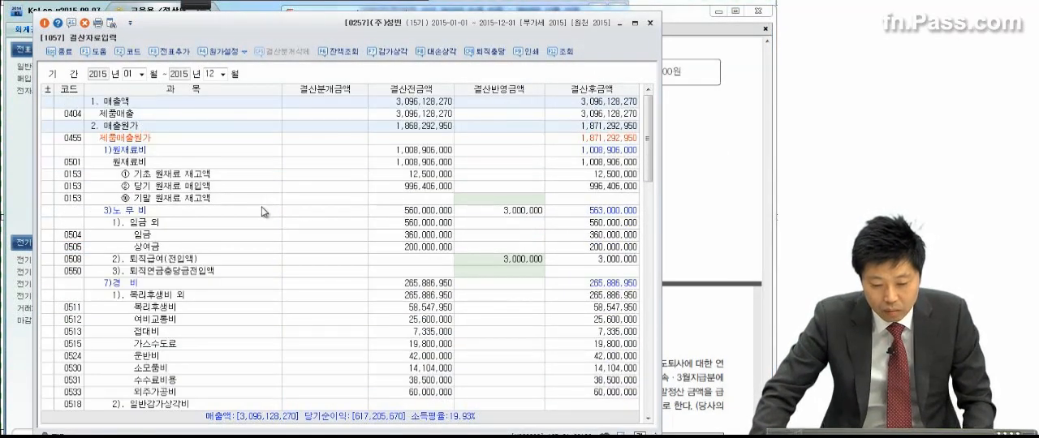
left_click(487, 199)
type("20")
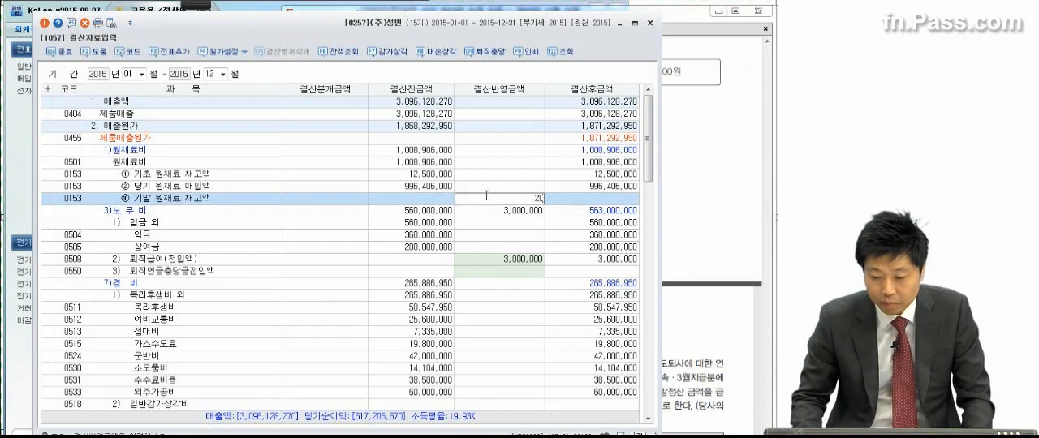
type("00000")
key("Return")
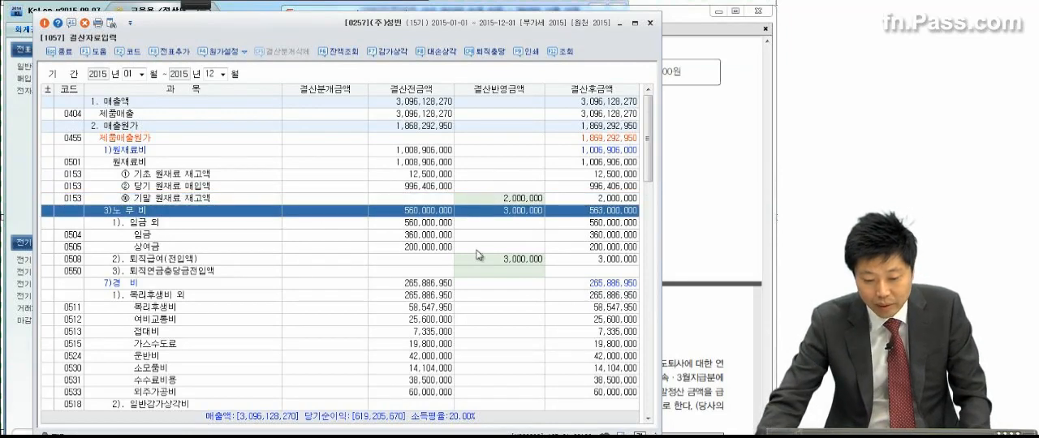
Step: Recheck the 재공품 amount in the exam PDF and enter 1,500,000 as 결산반영금액 for 기말 재공품 재고액
left_click(481, 308)
scroll(482, 308, "down", 3)
scroll(483, 312, "down", 1)
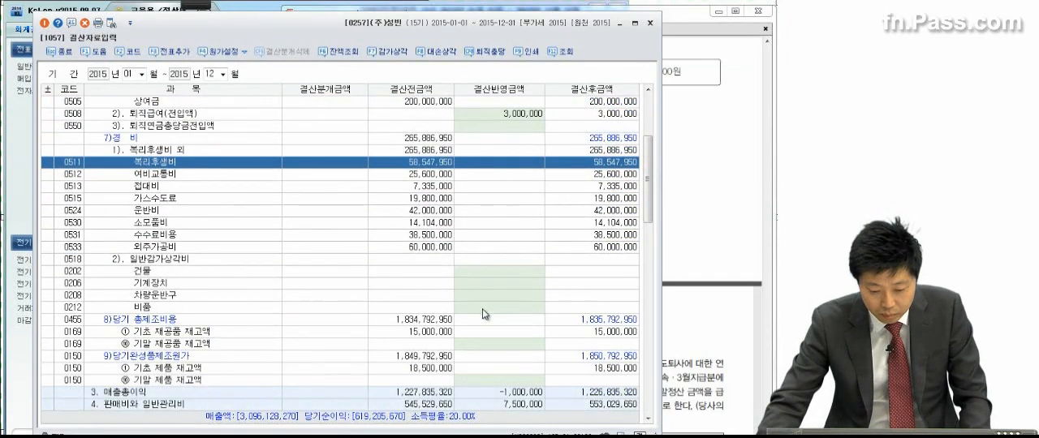
left_click(490, 344)
left_click(713, 257)
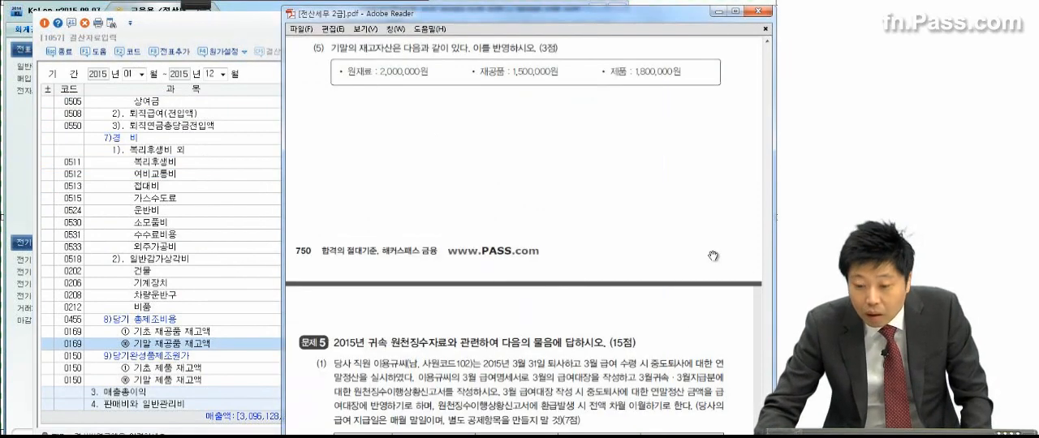
left_click(190, 332)
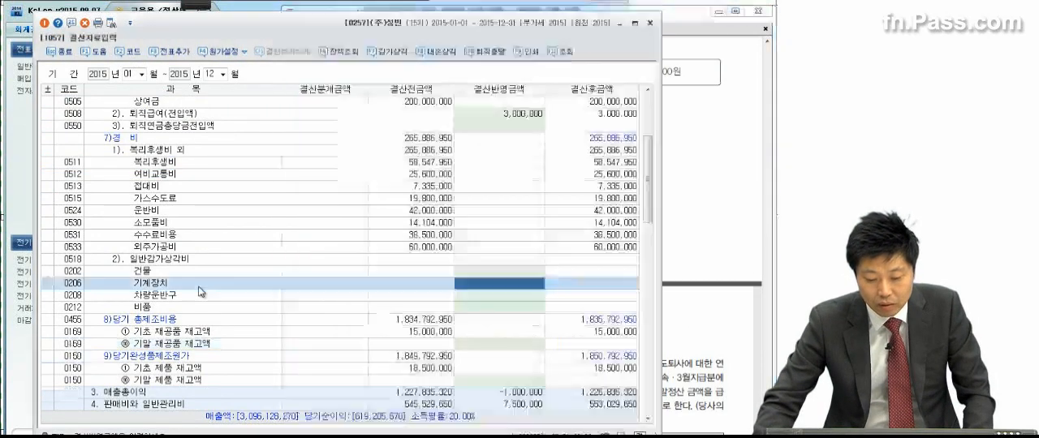
left_click(487, 349)
left_click(487, 342)
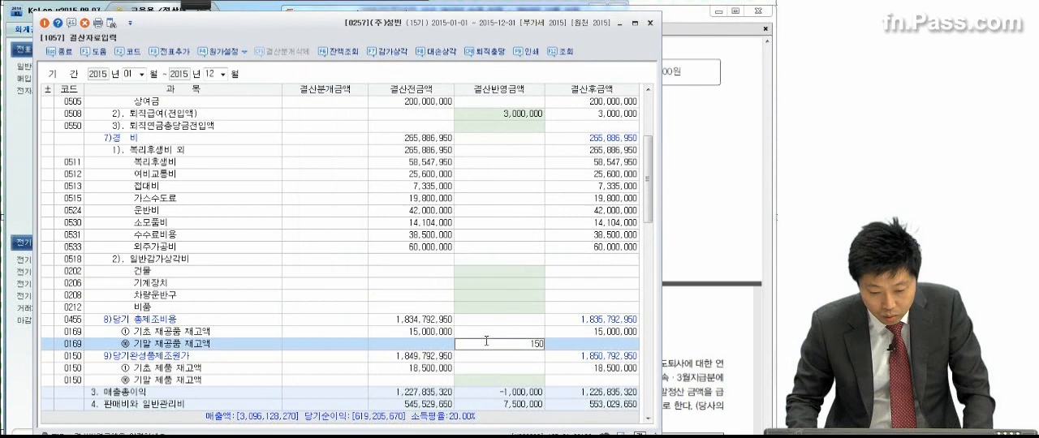
key("Return")
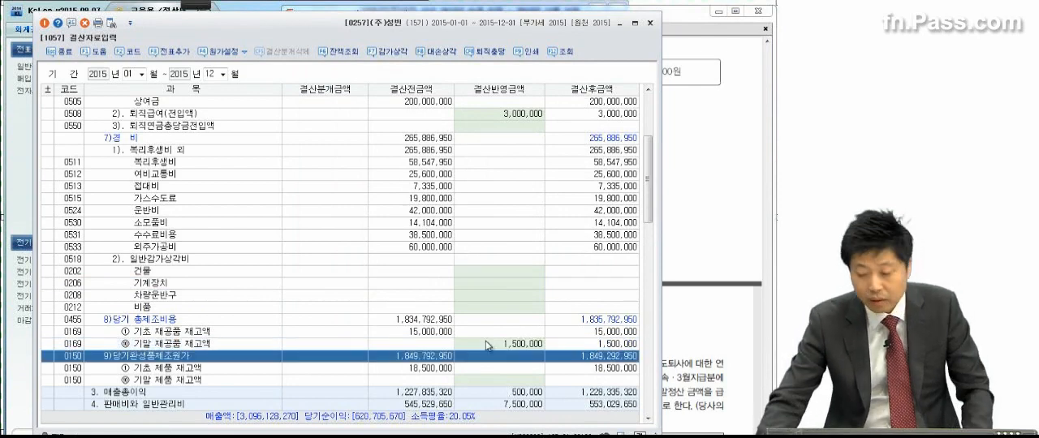
Step: Check the 제품 amount in the exam PDF and enter 1,800,000 as 결산반영금액 for 기말 제품 재고액
left_click(734, 165)
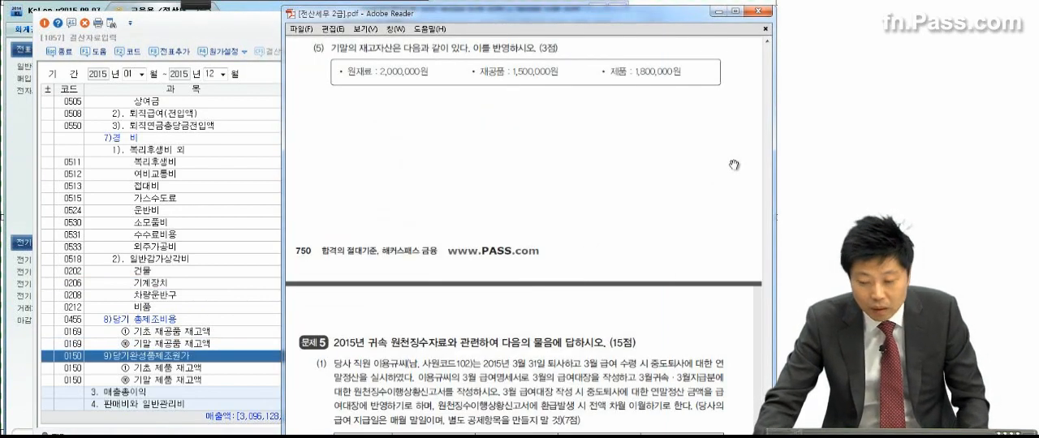
left_click(203, 357)
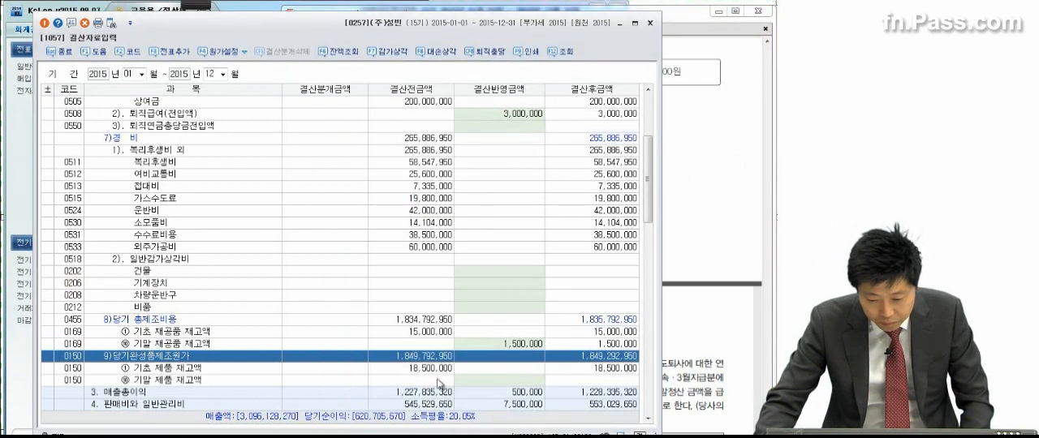
left_click(472, 379)
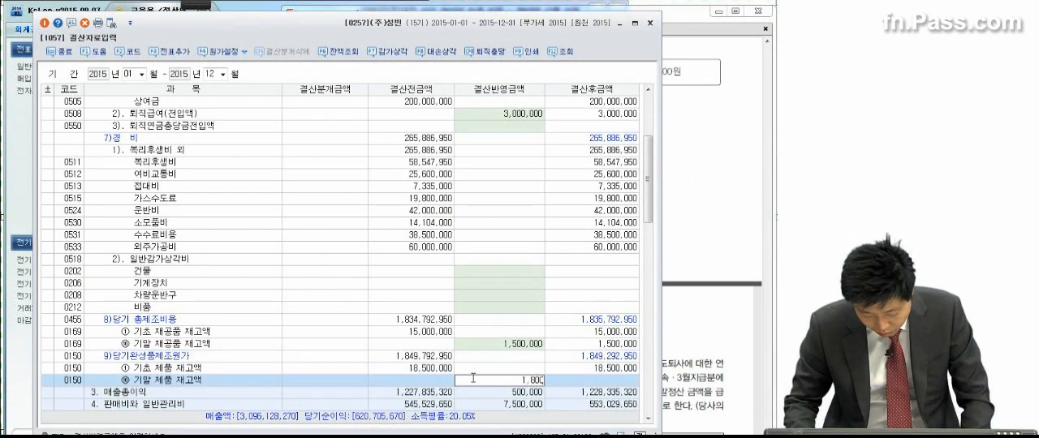
key("Return")
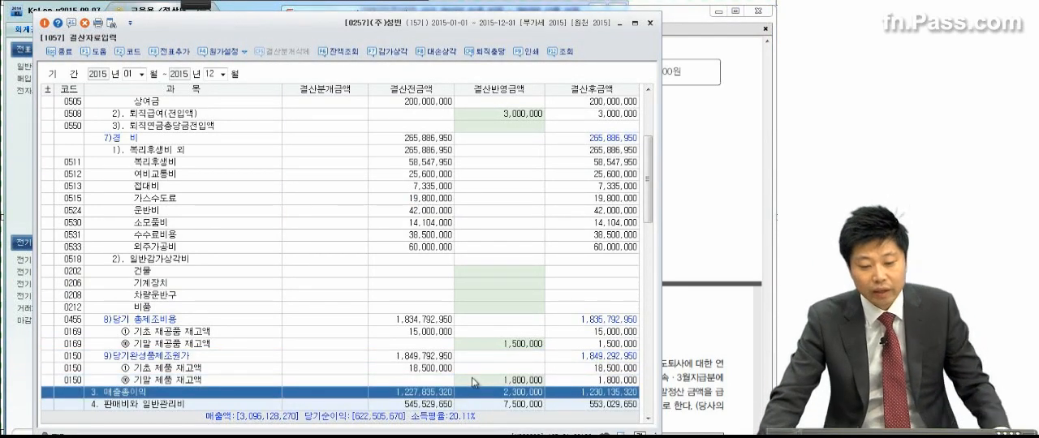
Step: Add the closing entries to the general vouchers with 전표추가, and close 결산자료입력
left_click(154, 55)
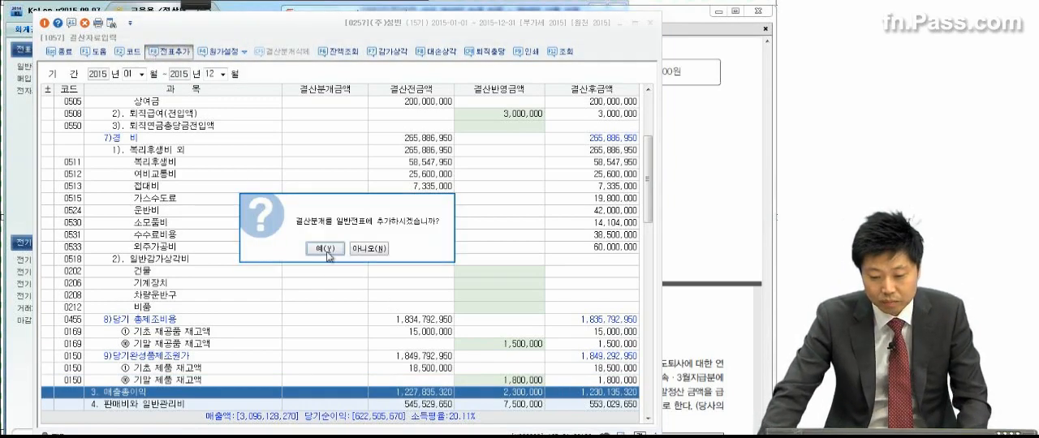
left_click(326, 254)
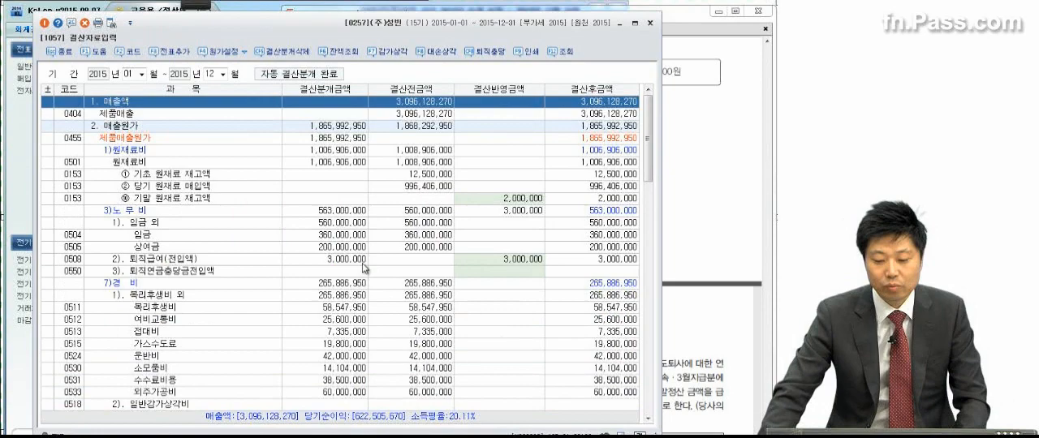
left_click(392, 260)
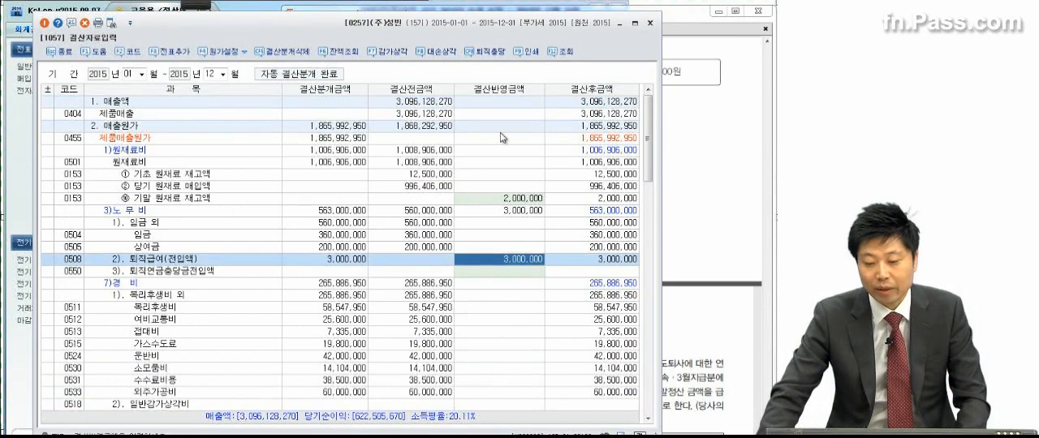
left_click(650, 23)
Step: Go to problem 5 (1) in the exam PDF and underline 3월 급여명세서, 3월의 급여대장을 작성, 3월귀속·3월지급분 and 원천징수이행상황신고서
scroll(558, 260, "down", 2)
scroll(559, 260, "down", 4)
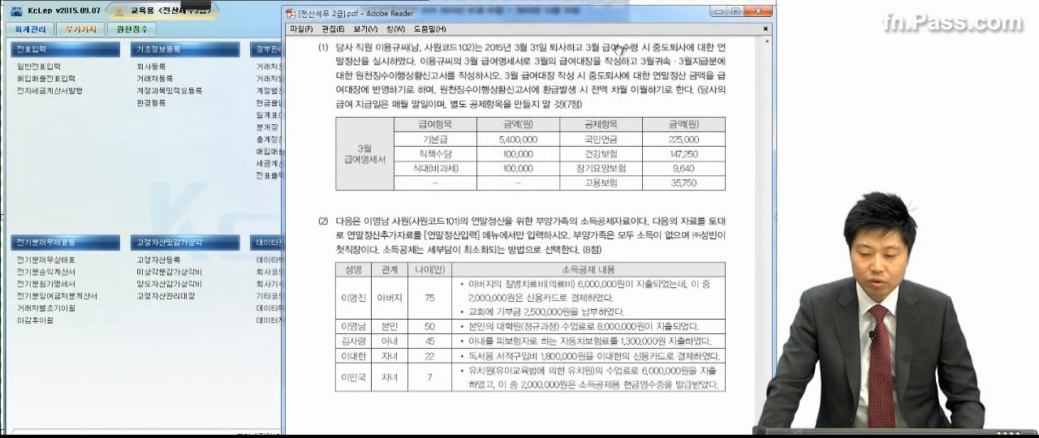
left_click(188, 8)
left_click(22, 21)
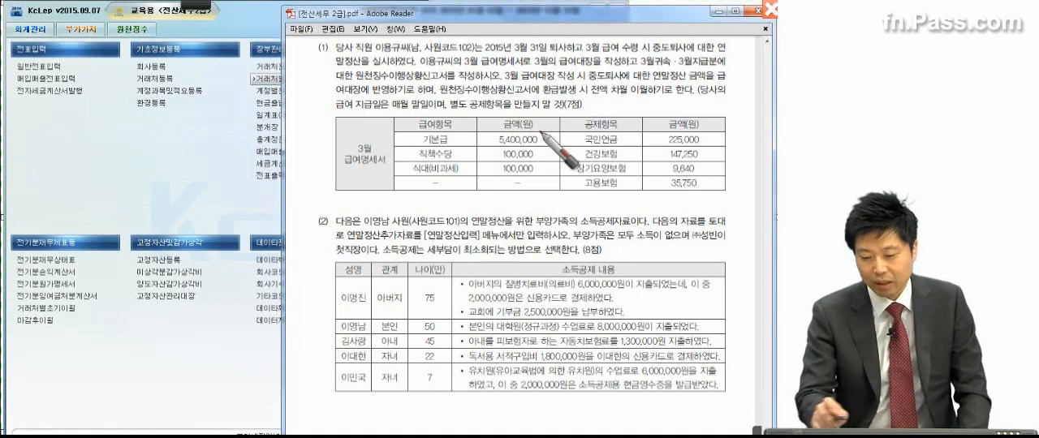
left_click(410, 69)
left_click_drag(460, 81, 728, 70)
left_click_drag(355, 83, 477, 82)
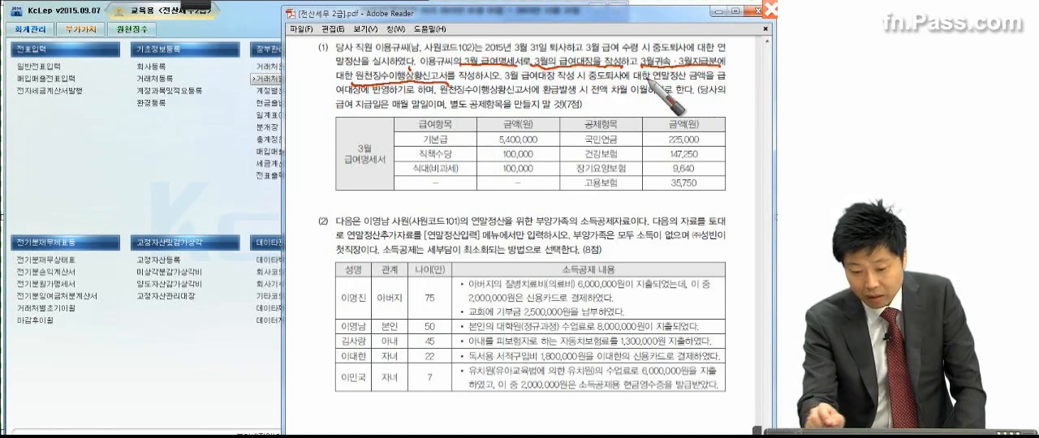
Step: Mark the remaining conditions of problem 5 (1): circle 반영 and underline 급여대장에, 전액 차월 이월, 매월 말일 and 공제항목을 만들지 말 것
left_click_drag(331, 90, 389, 98)
mouse_move(371, 91)
left_mouse_down()
mouse_move(387, 86)
mouse_move(381, 111)
left_mouse_up()
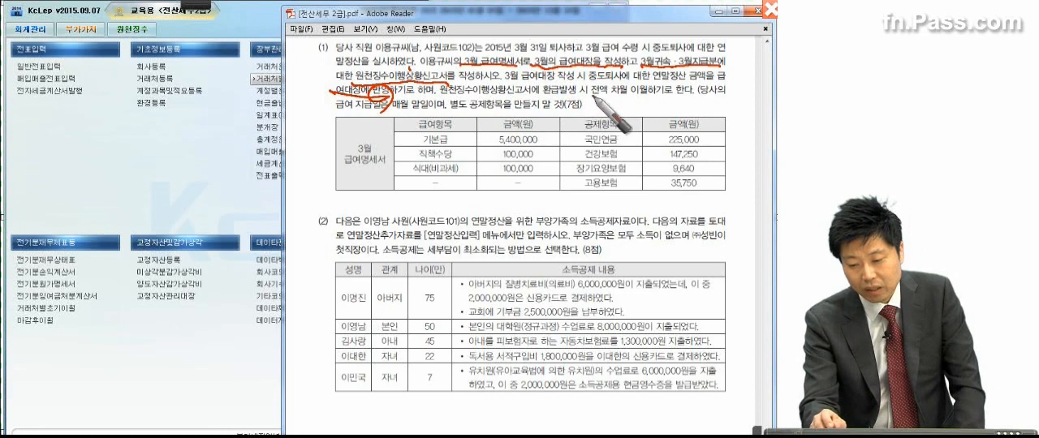
left_click_drag(591, 102, 649, 102)
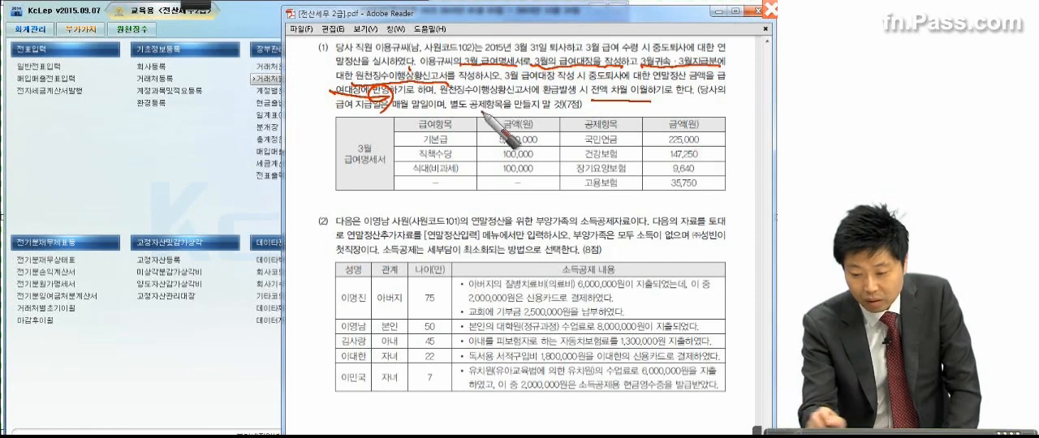
left_click_drag(395, 113, 560, 112)
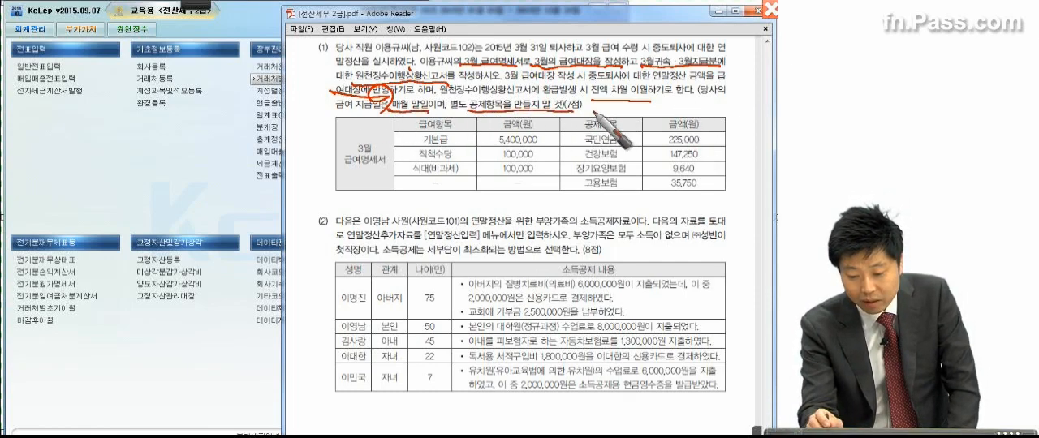
Step: Circle the 급여항목 and 공제항목 columns of the 3월 급여명세서 table in the exam PDF, and clear the pen marks
mouse_move(566, 200)
left_mouse_down()
mouse_move(404, 140)
mouse_move(558, 207)
left_mouse_up()
mouse_move(643, 192)
left_mouse_down()
mouse_move(741, 167)
mouse_move(690, 193)
left_mouse_up()
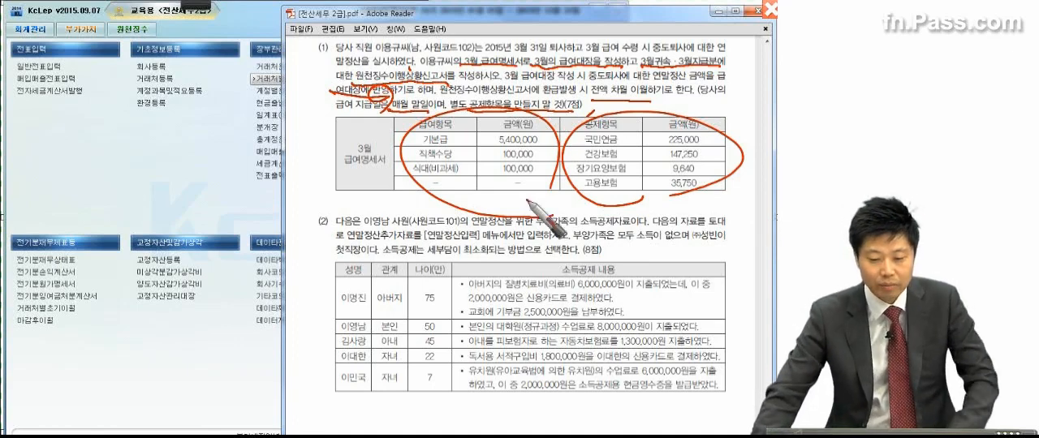
key("Escape")
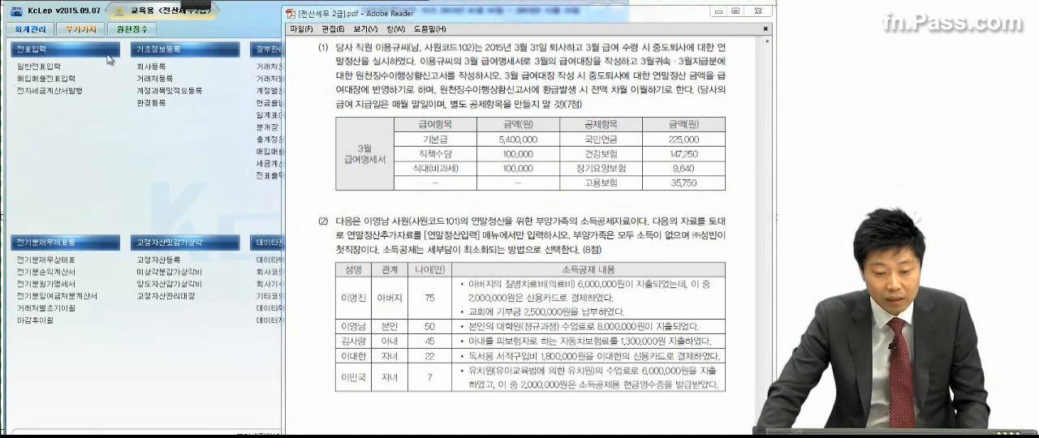
Step: Check the retiring employee's 퇴사년월일 in 사원등록 under 원천징수, and close the form
left_click(126, 29)
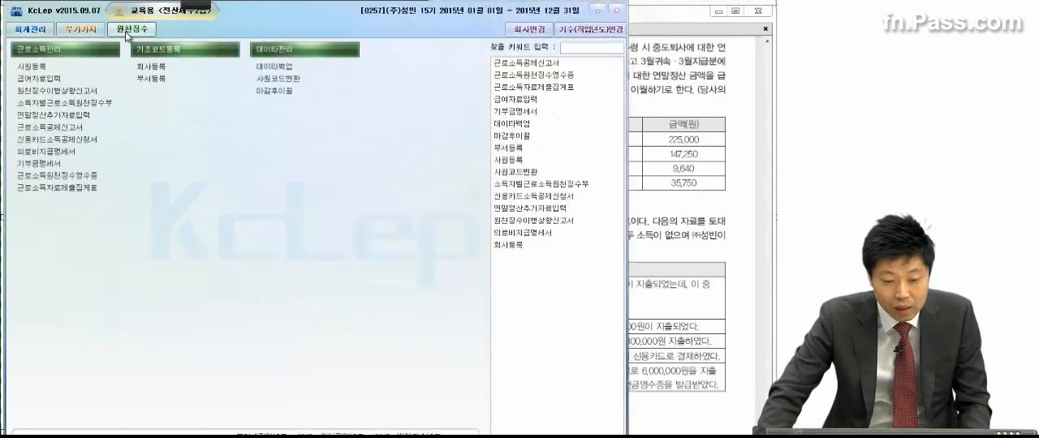
left_click(75, 69)
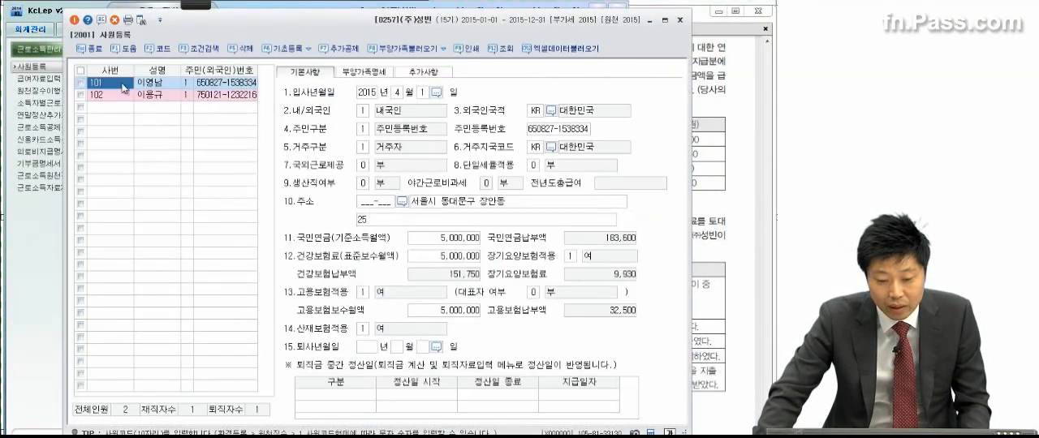
left_click(145, 95)
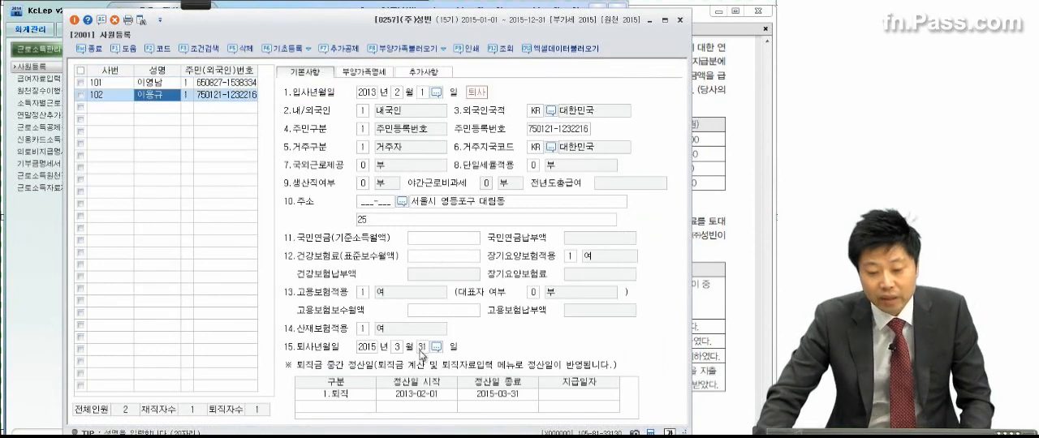
left_click(680, 19)
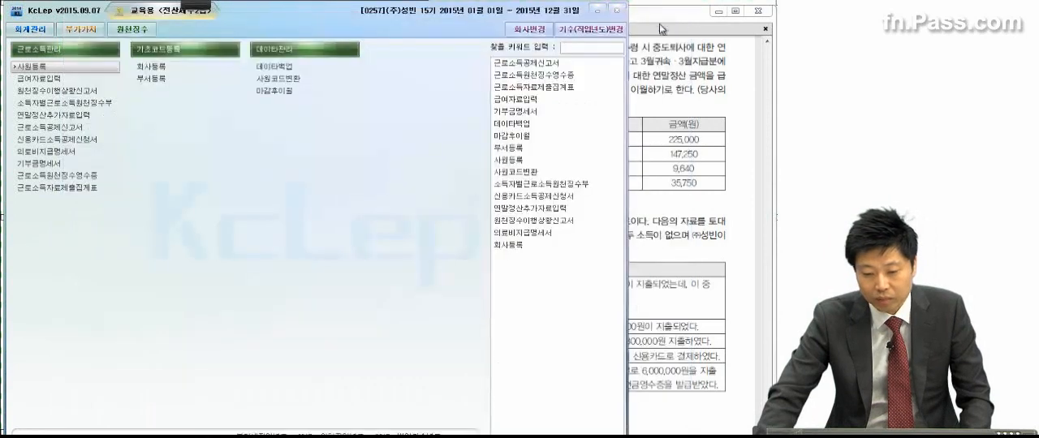
Step: Open 급여자료입력 and load the payroll for 귀속년월 2015년 03월 with 지급년월일 2015년 03월 31일
left_click(51, 79)
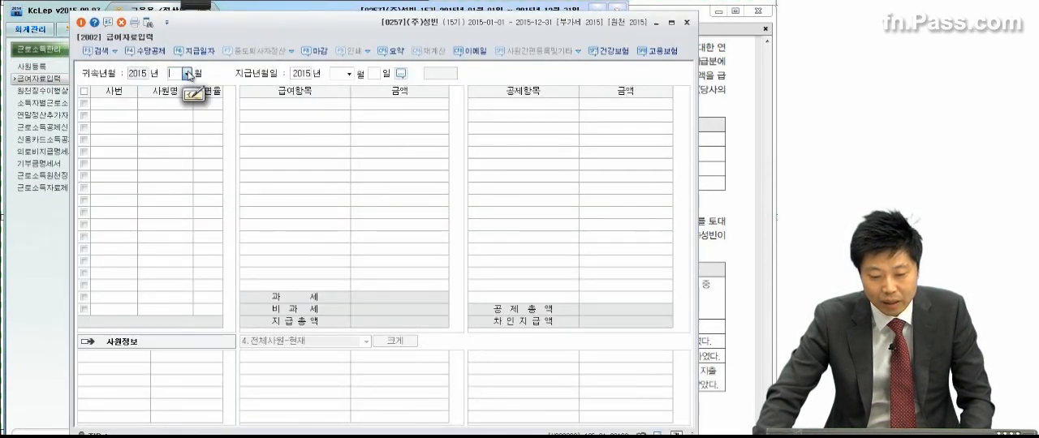
left_click(187, 74)
left_click(186, 106)
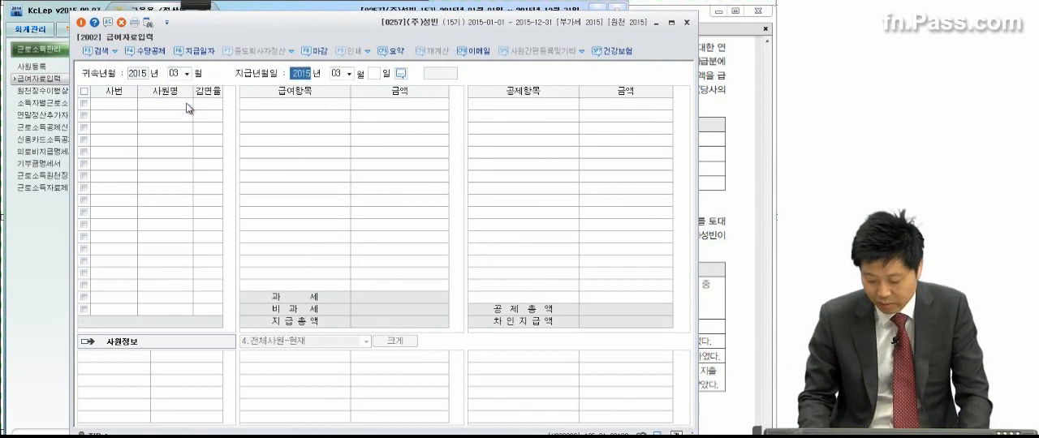
key("Return")
key("Return")
type("31")
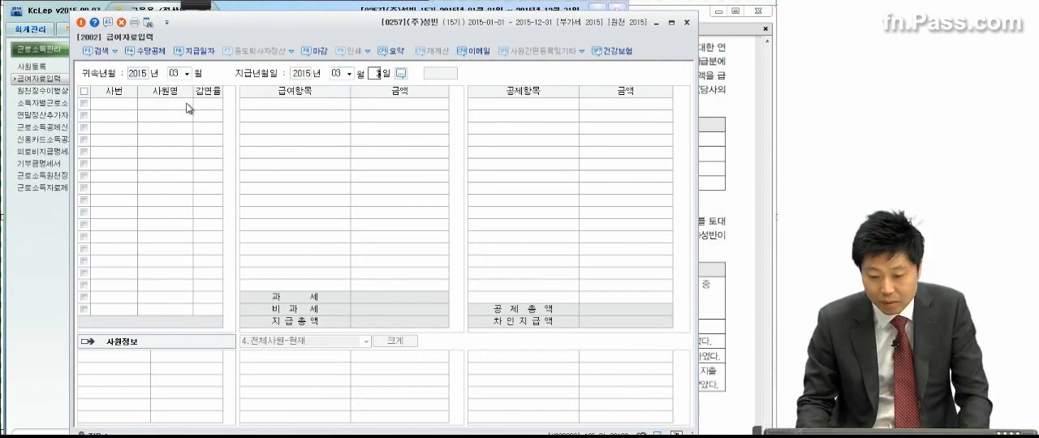
key("Return")
left_click(413, 251)
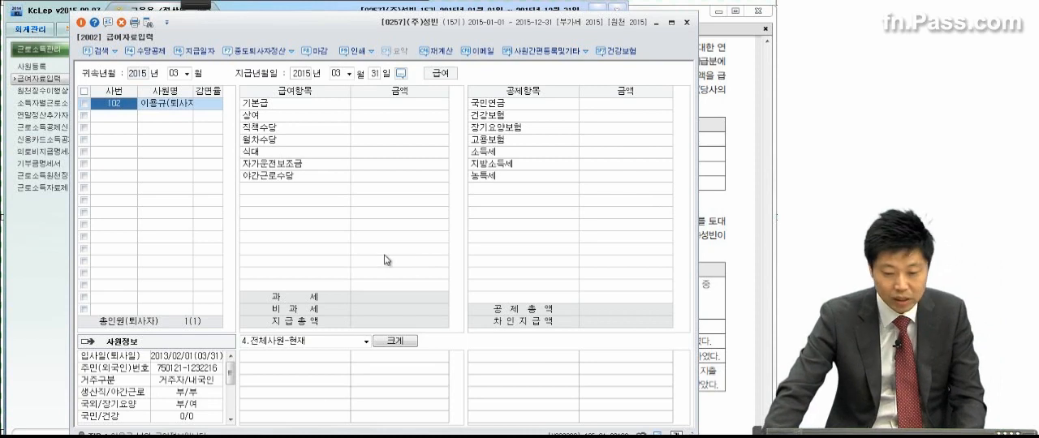
Step: Turn on 비과세항목 입력화면 표시여부 in 수당공제등록 and confirm the settings
left_click(372, 108)
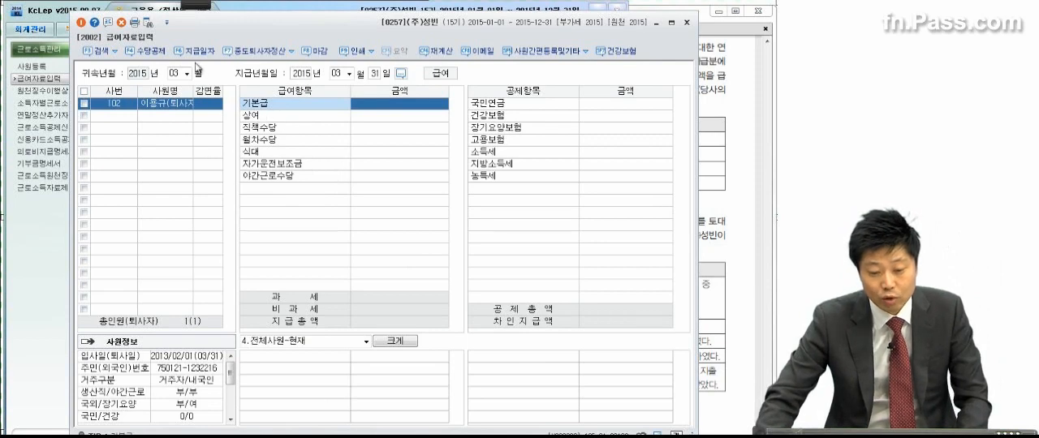
left_click(146, 51)
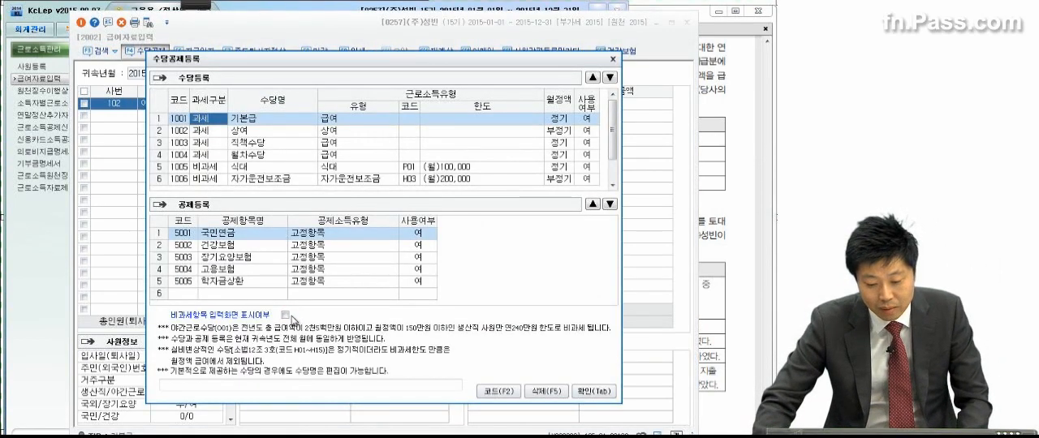
left_click(287, 316)
left_click(585, 391)
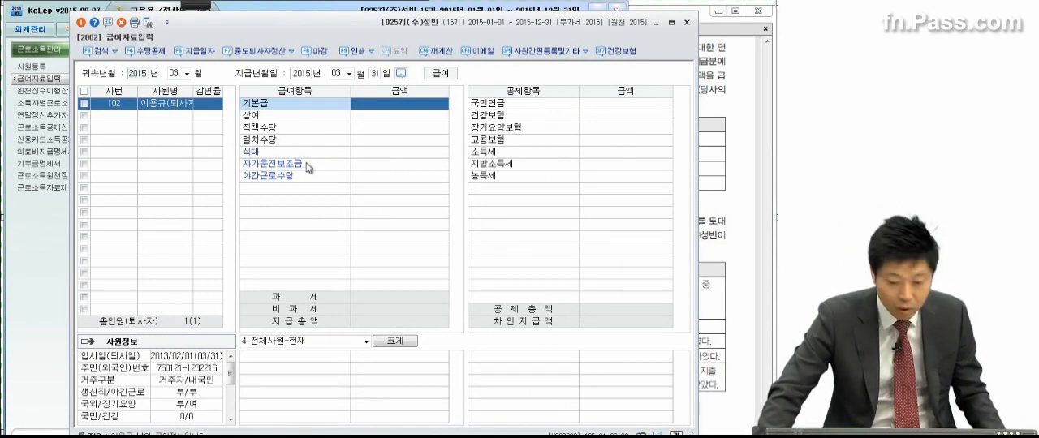
Step: Enter the retiring employee's March pay: 기본급 5,400,000, 직책수당 100,000 and 식대 100,000
left_click(380, 104)
type("5,400,000")
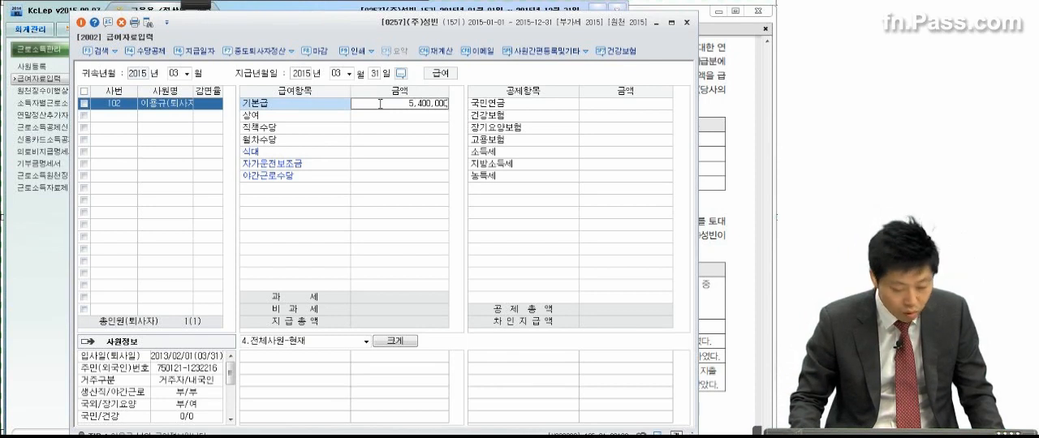
key("Return")
left_click(397, 131)
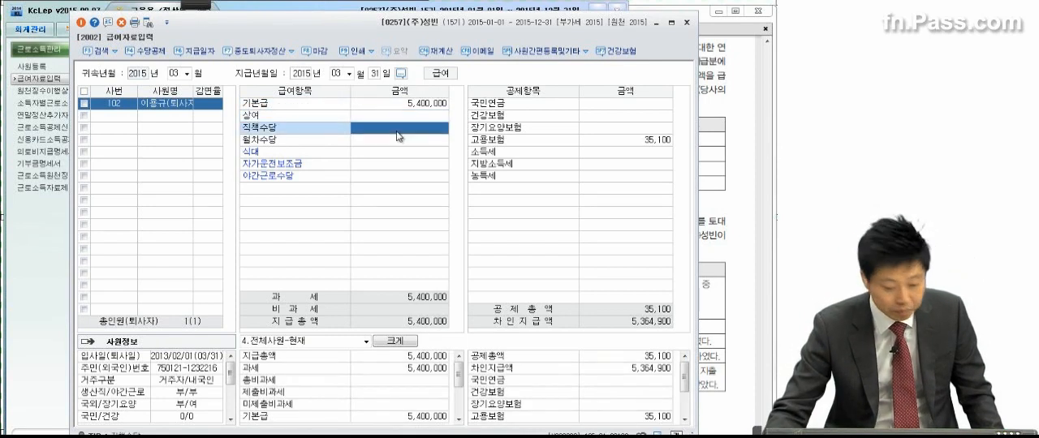
type("100,000")
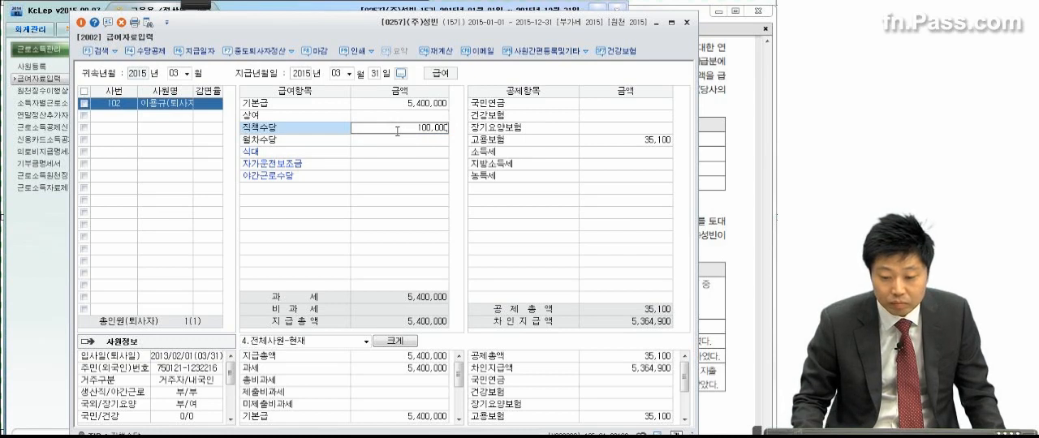
key("Return")
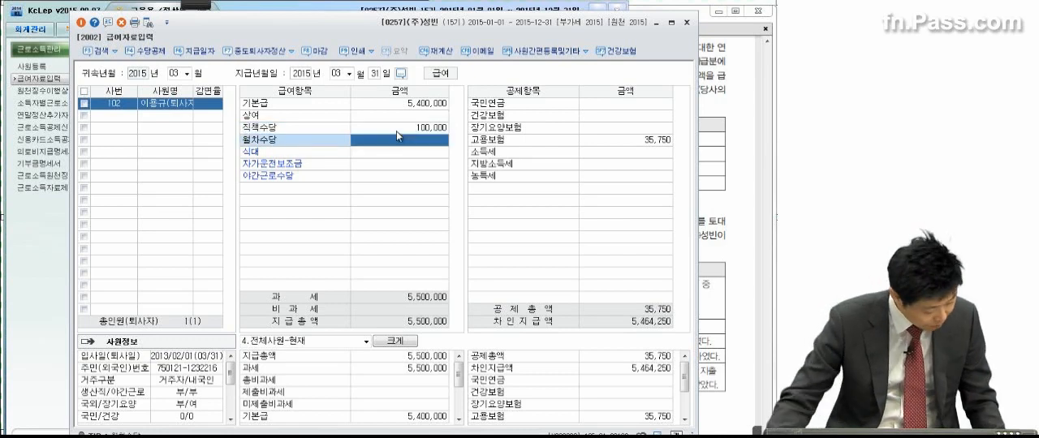
left_click(318, 152)
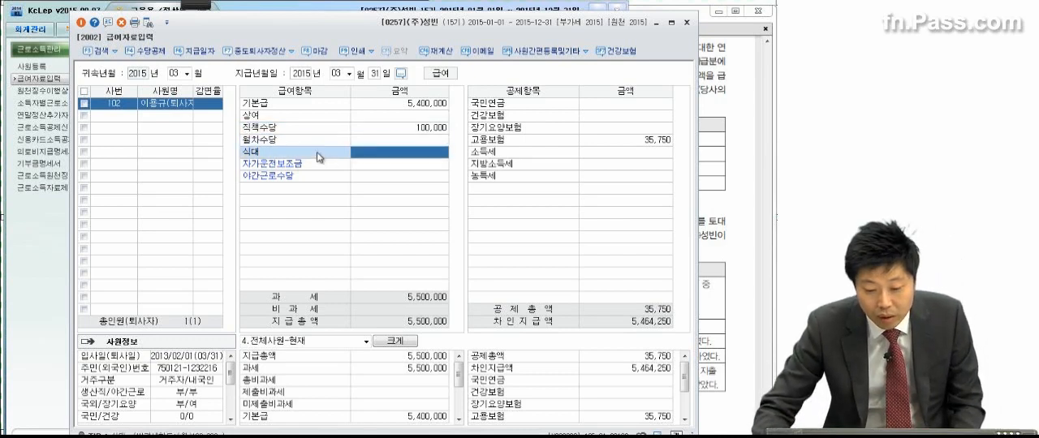
left_click(373, 156)
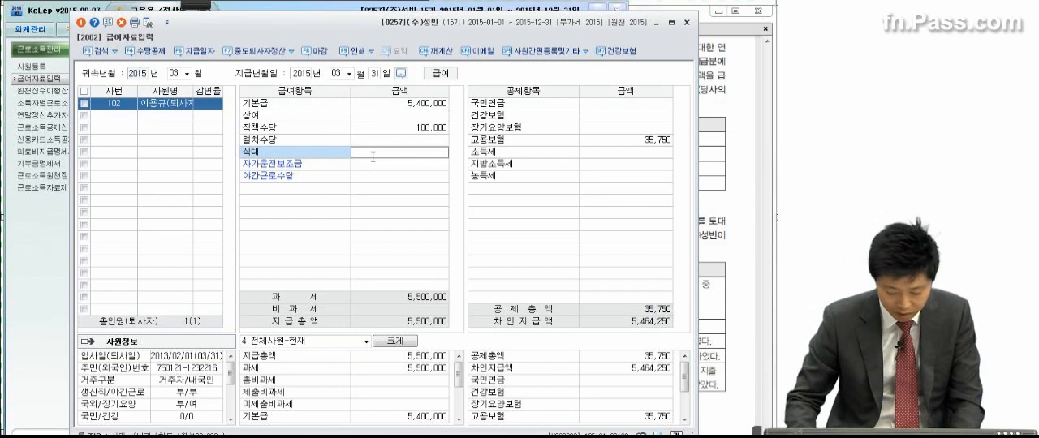
type("1000000")
key("Return")
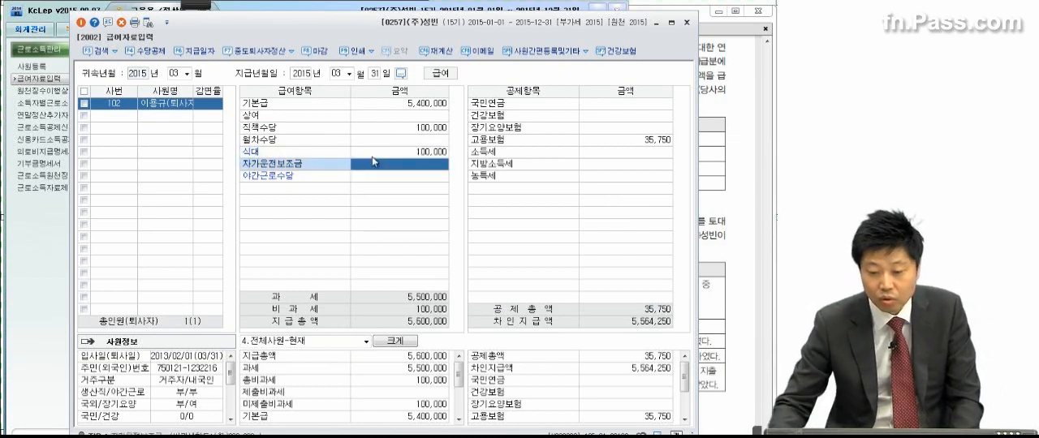
Step: Enter the March deductions: 국민연금 225,000, 건강보험 147,250 and 장기요양보험 9,640
left_click(609, 105)
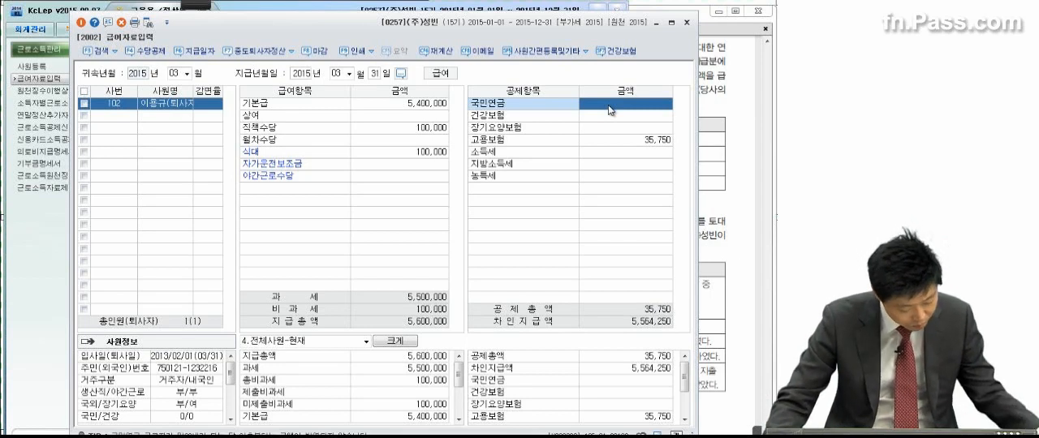
type("22")
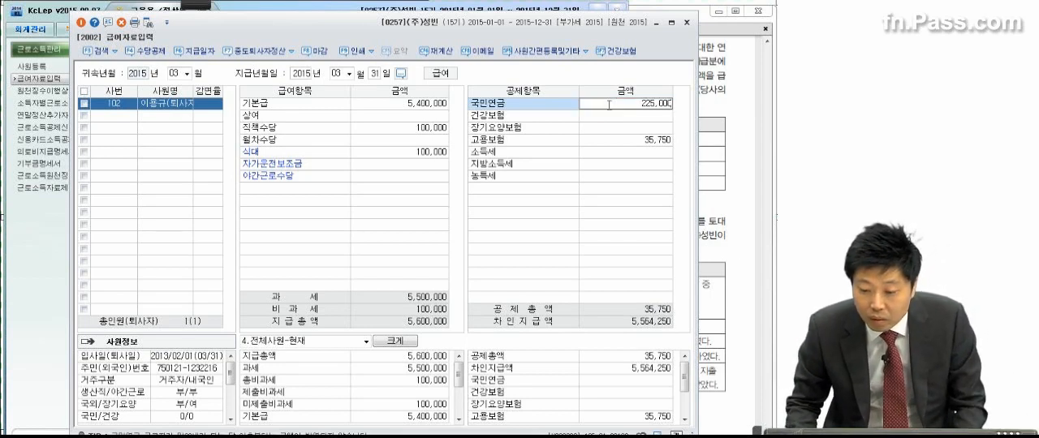
type("5,000")
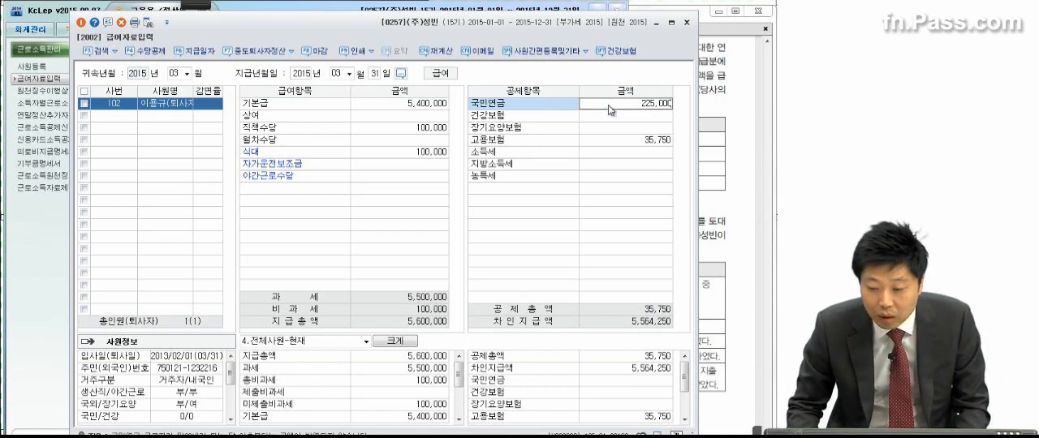
key("Return")
type("147")
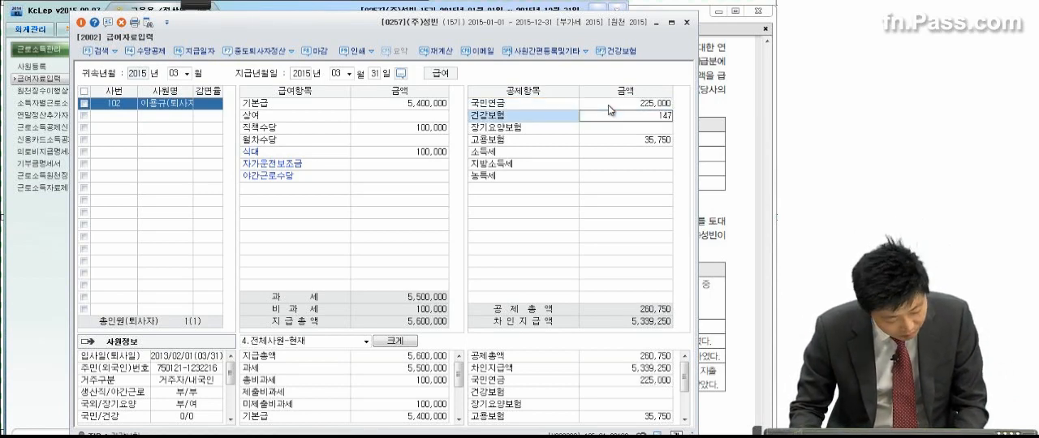
type(",250")
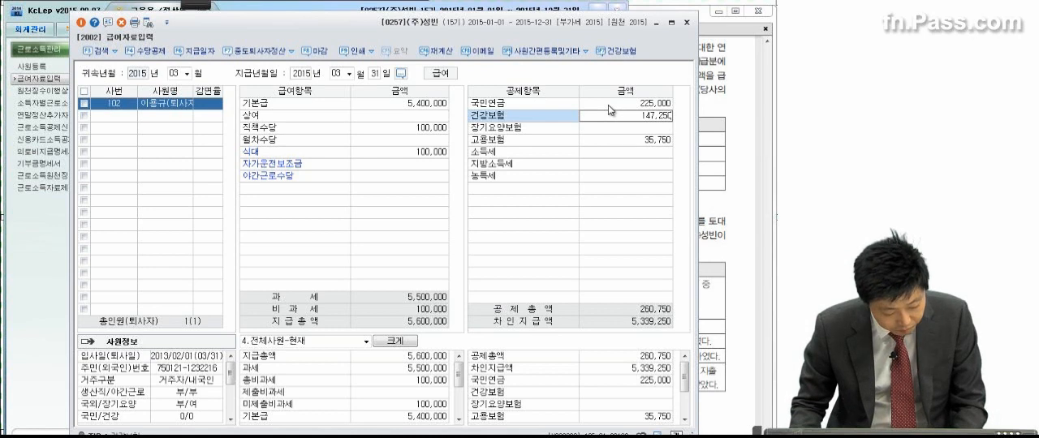
key("Return")
type("9,6")
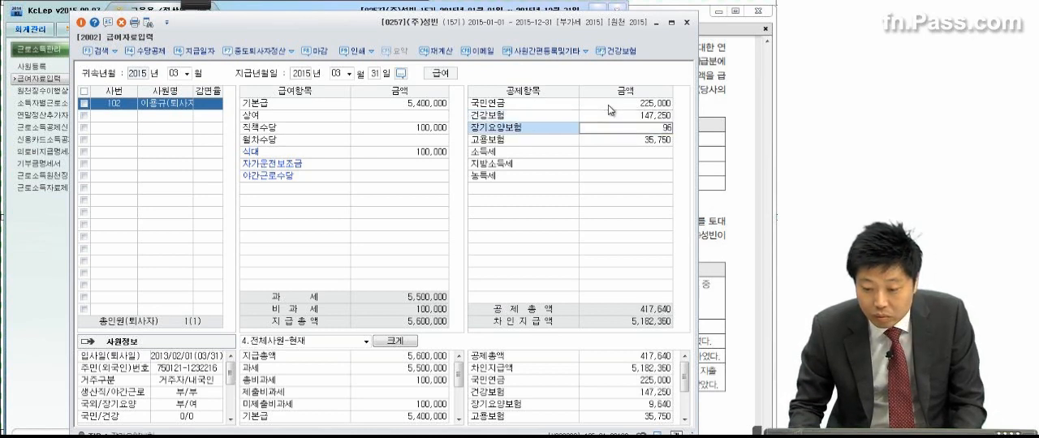
type("40")
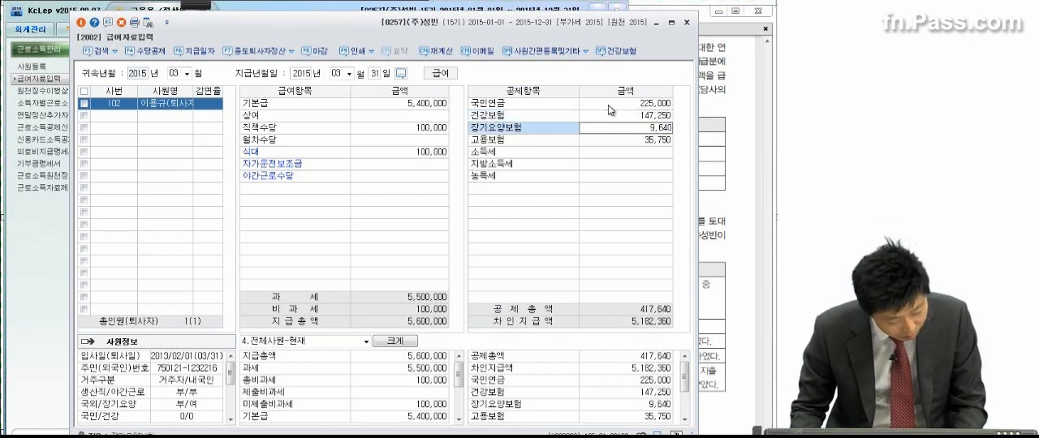
key("Return")
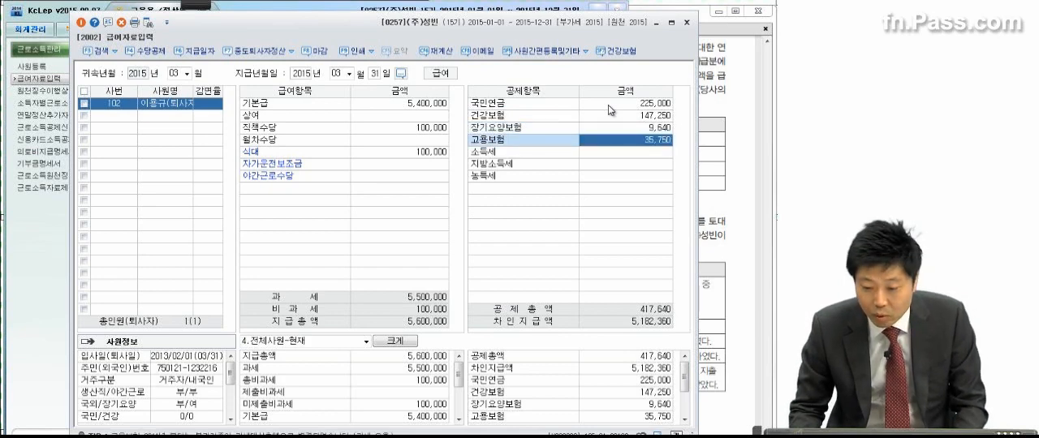
Step: Run 중도퇴사자 연말정산 for the retiring employee, apply it to the payroll with 급여반영, and check the tax deduction rows
key("F7")
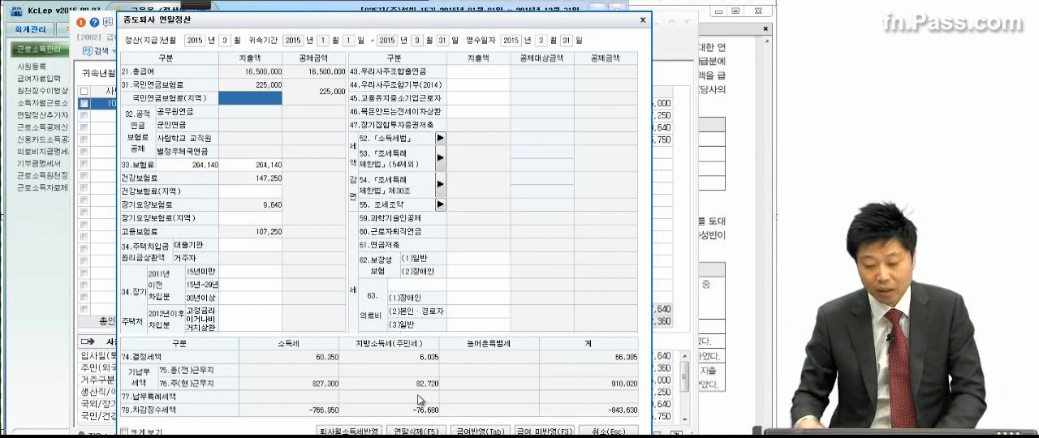
left_click(481, 431)
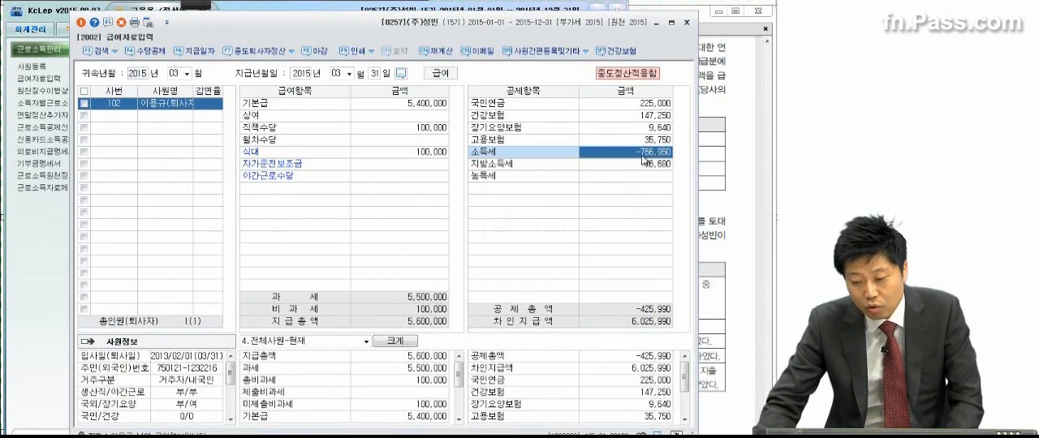
left_click(647, 165)
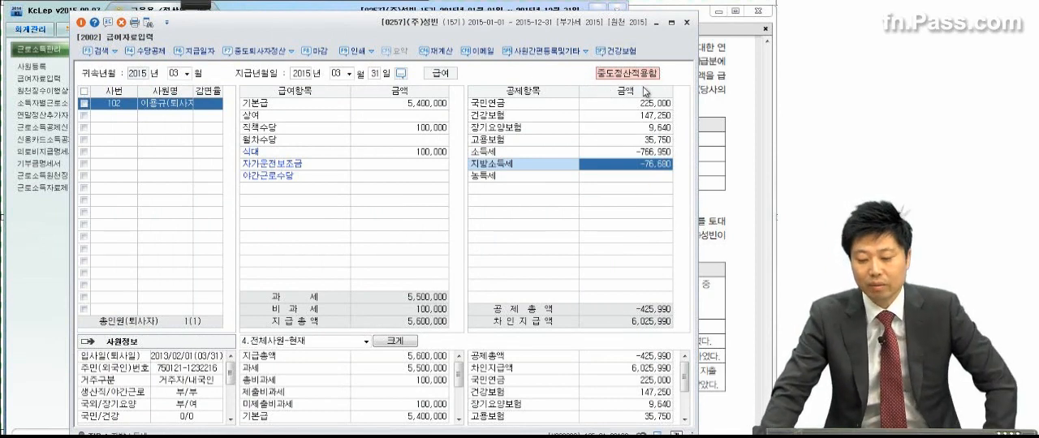
left_click(638, 176)
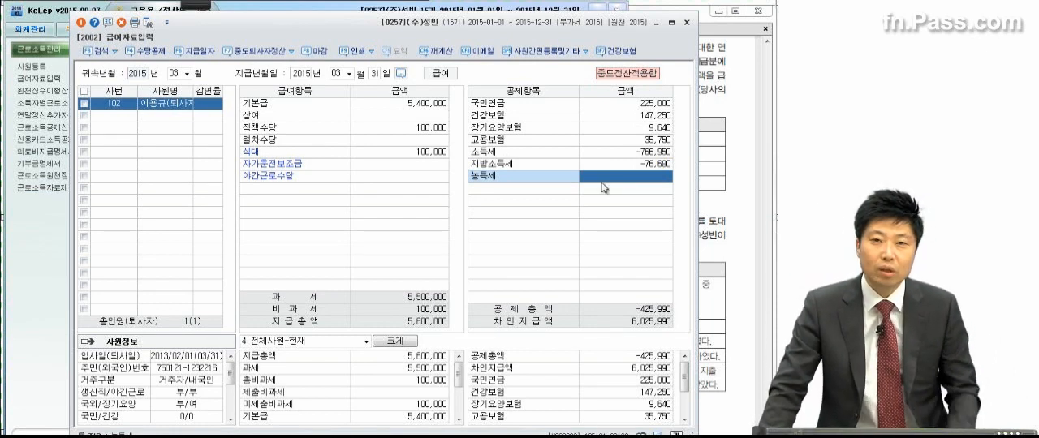
Step: Open 원천징수이행상황신고서 and load the 정기신고 return with 귀속기간 and 지급기간 both set to March 2015
left_click(36, 259)
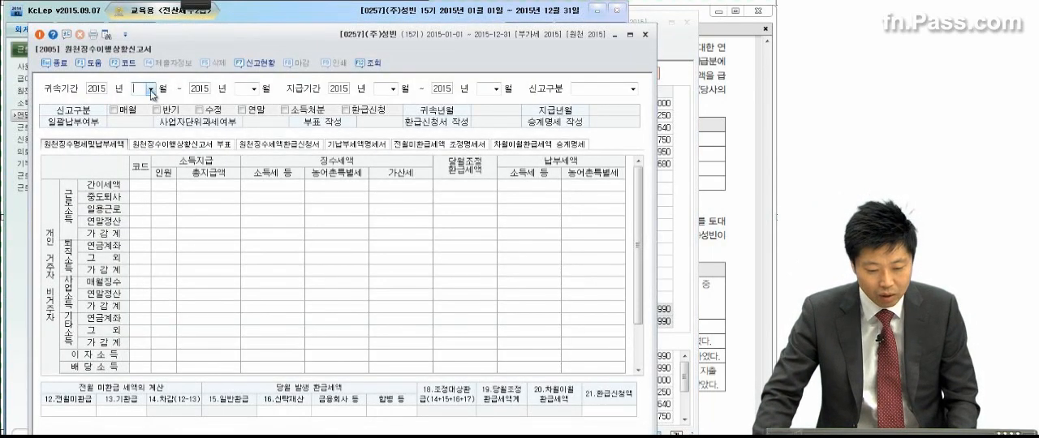
left_click(150, 89)
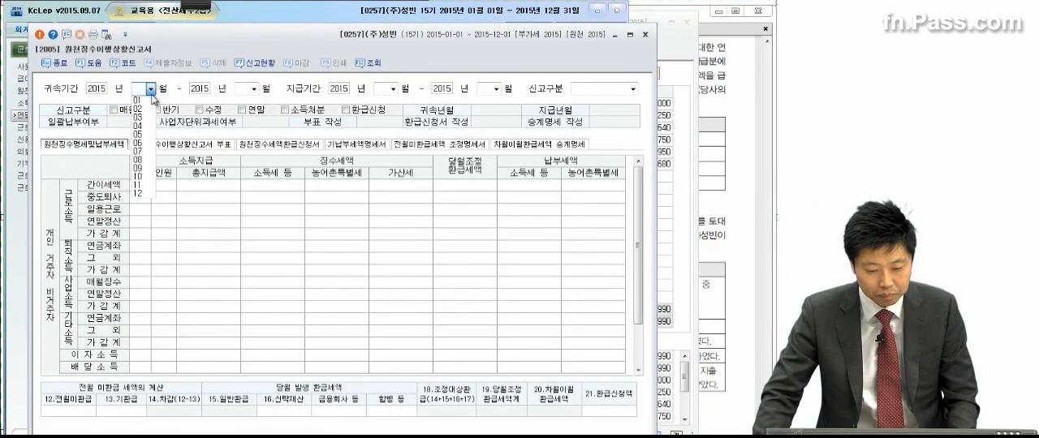
left_click(144, 118)
key("Return")
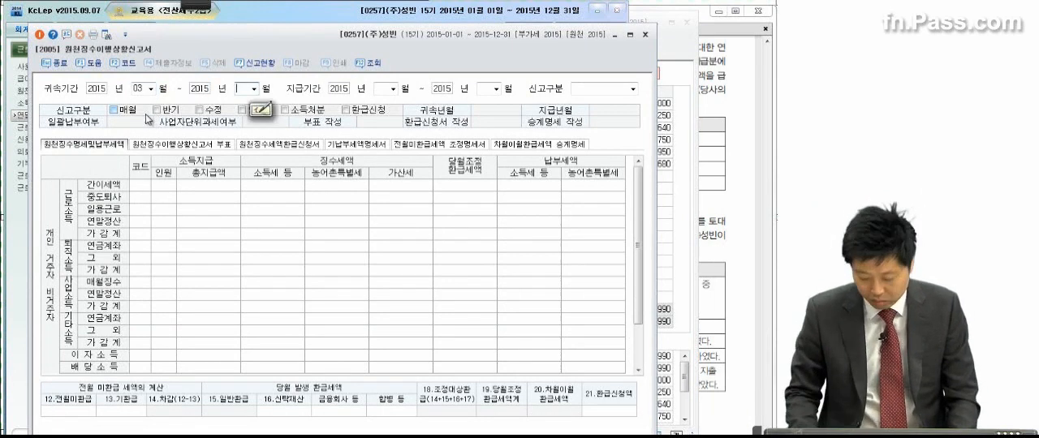
type("03")
key("Return")
type("03")
key("Return")
key("Return")
type("03")
key("Return")
key("Return")
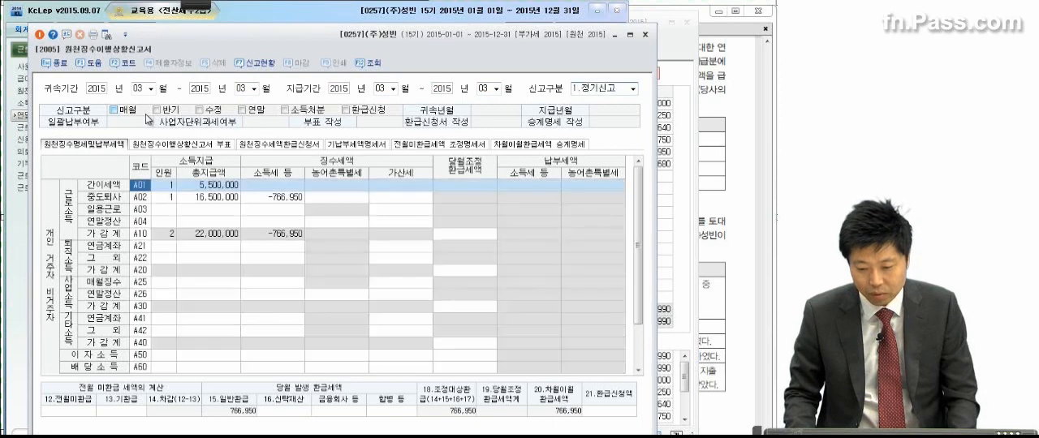
Step: Examine 총지급액 and 소득세 등 in the 간이세액 and 중도퇴사 rows against the instructions in problem (1)
left_click(205, 197)
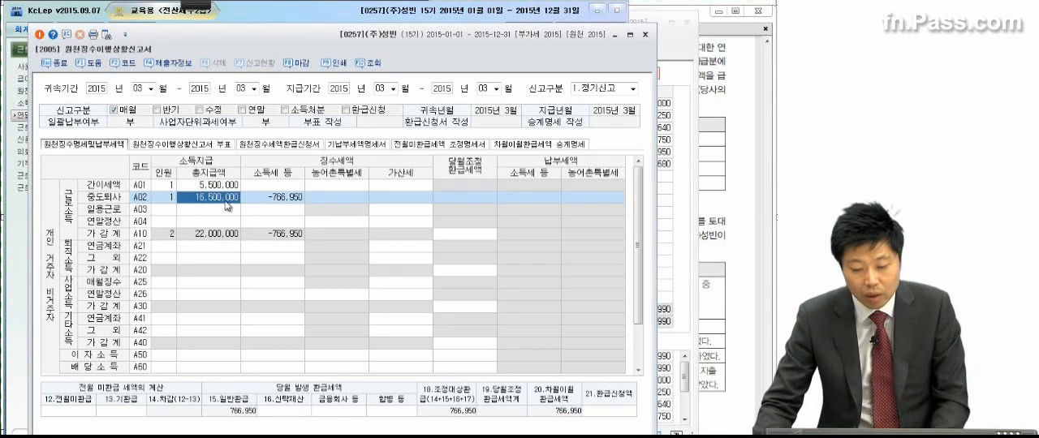
left_click(261, 201)
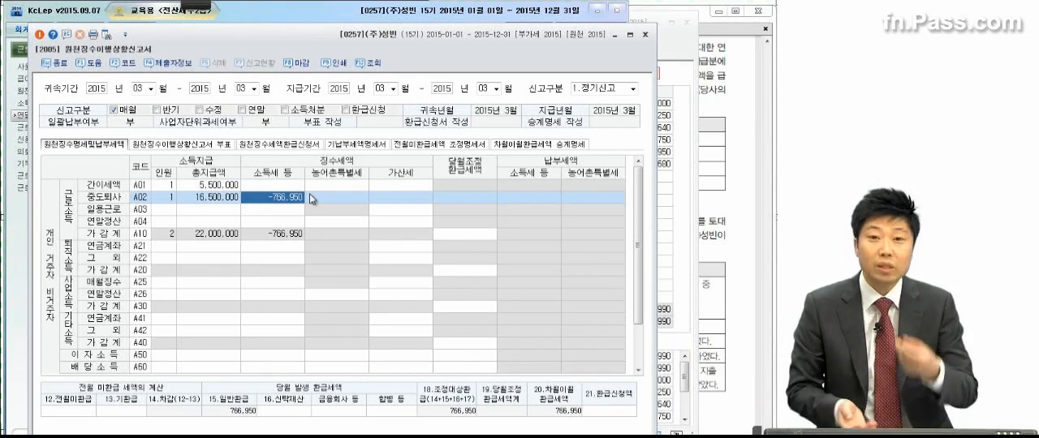
left_click(265, 186)
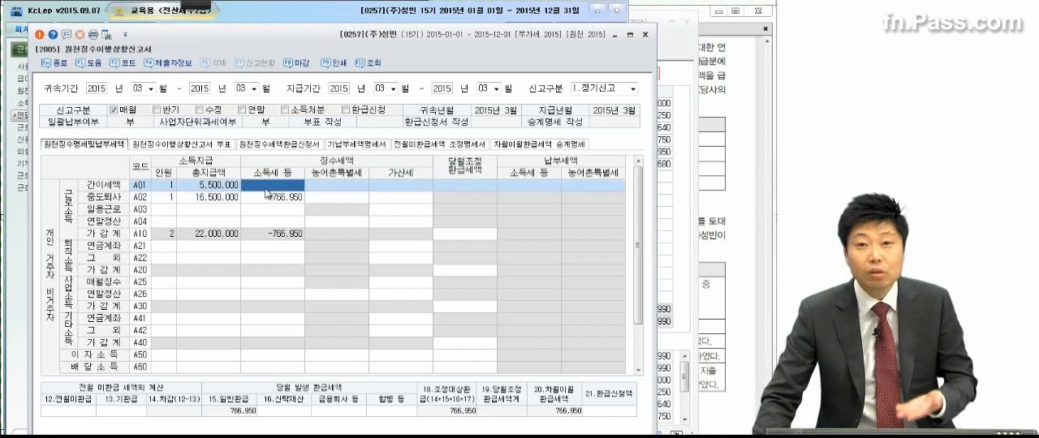
left_click(268, 189)
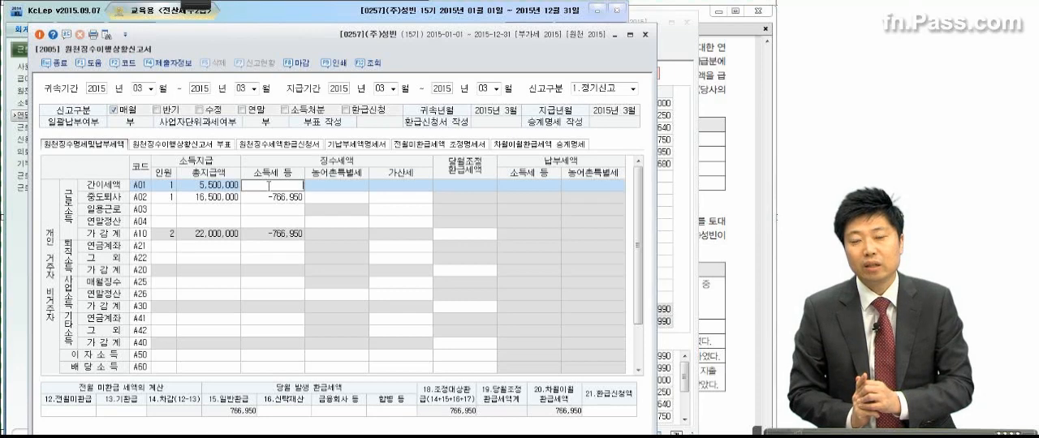
left_click(283, 197)
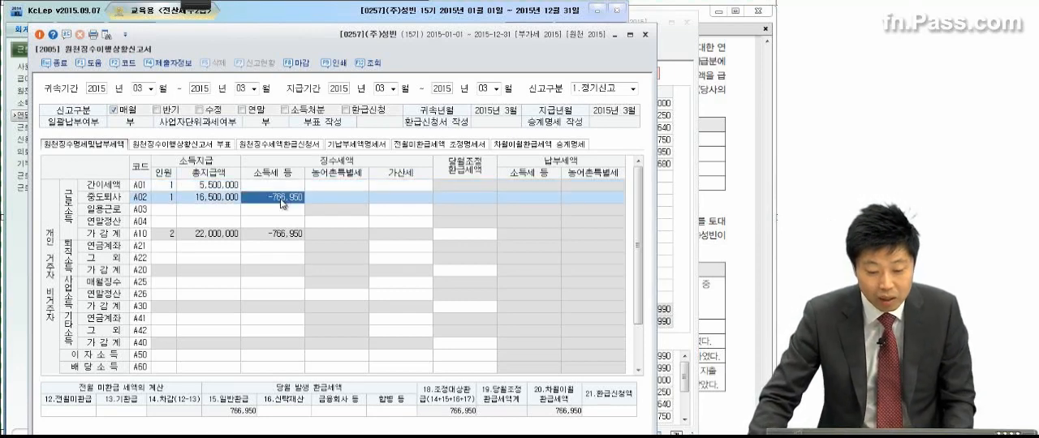
left_click(709, 111)
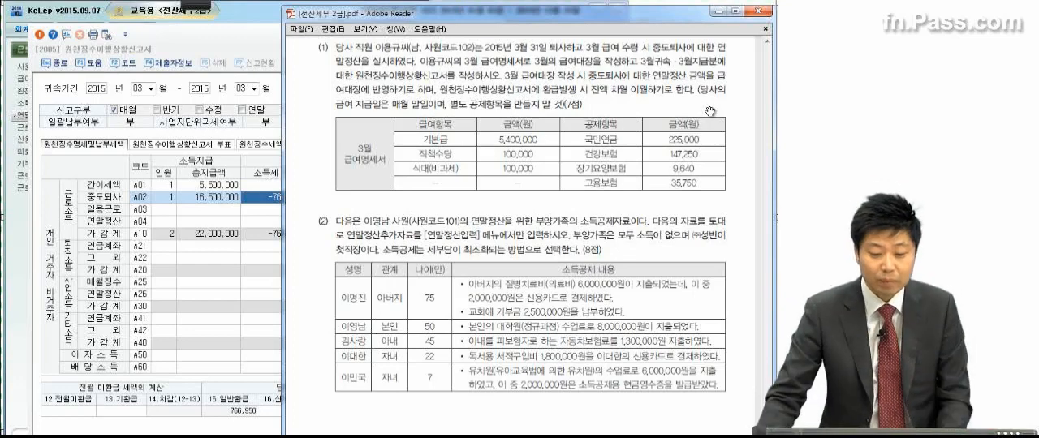
left_click(274, 187)
left_click(274, 187)
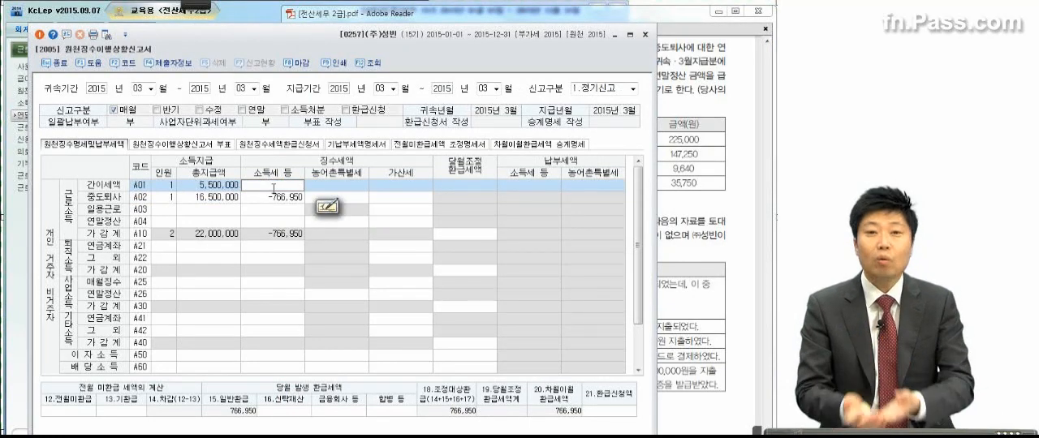
left_click(277, 200)
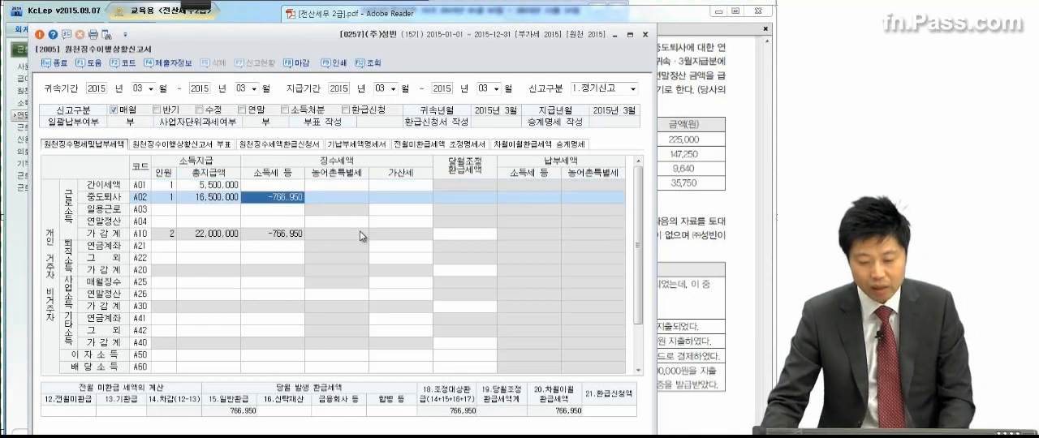
Step: Examine the 전월미환급 field and the 소득세 등 amounts of the 중도퇴사 and 가감계 rows
left_click(386, 212)
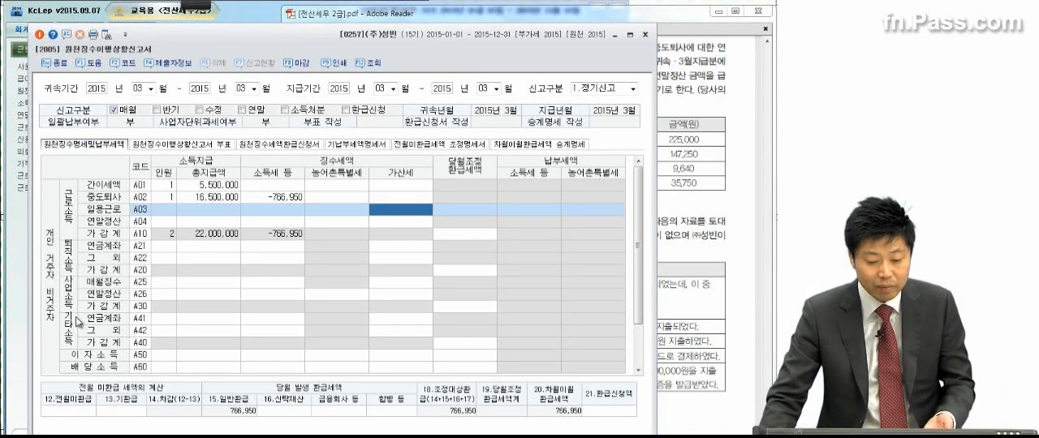
left_click(89, 414)
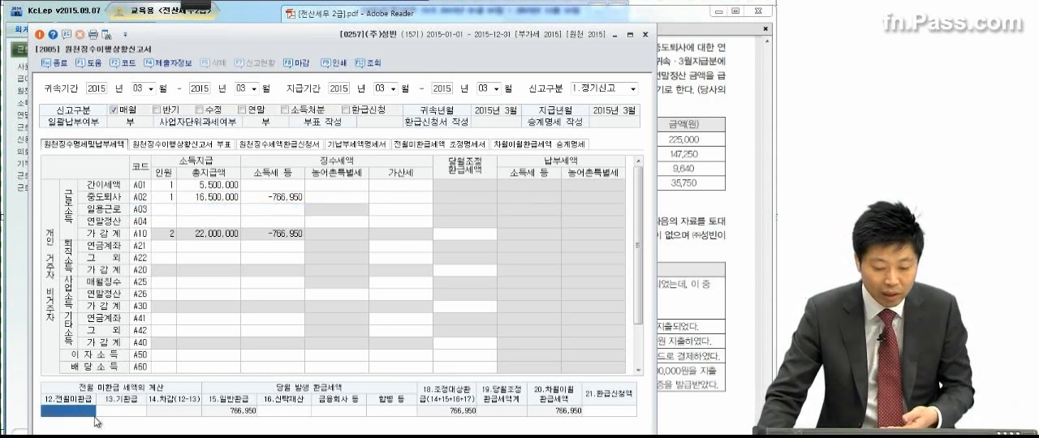
left_click(92, 415)
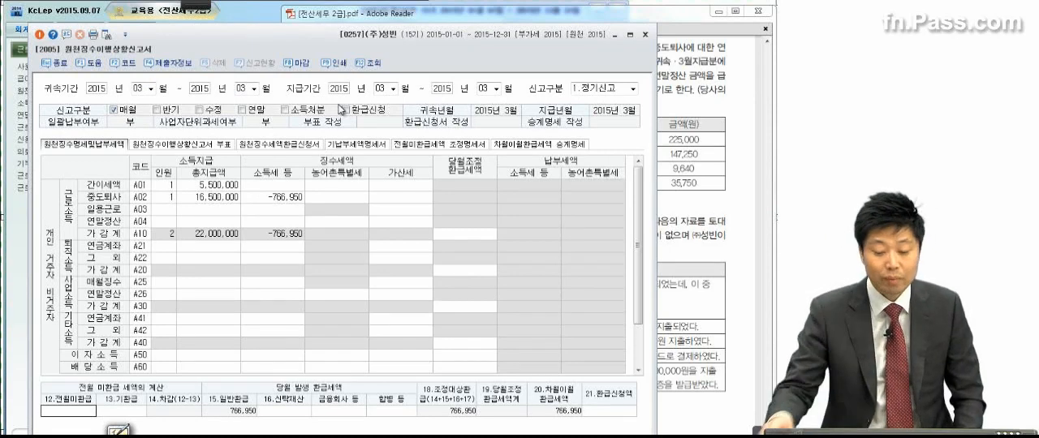
left_click(215, 200)
left_click(271, 200)
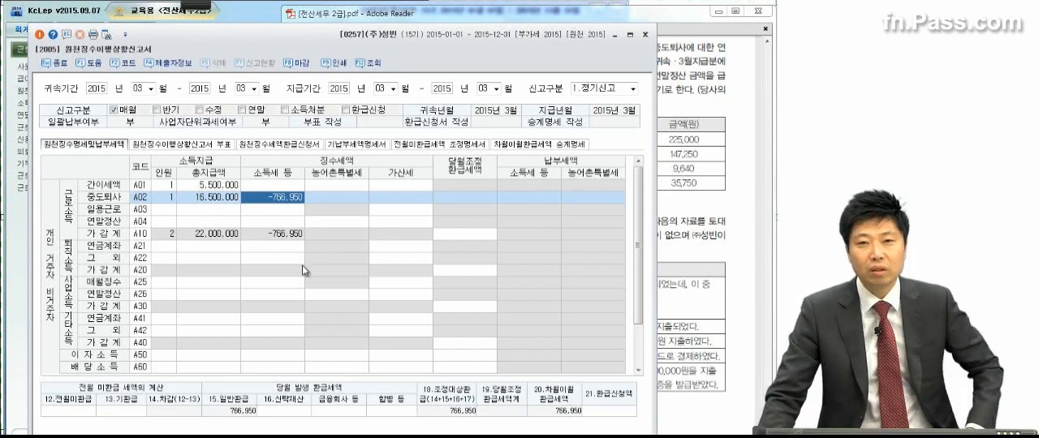
left_click(269, 234)
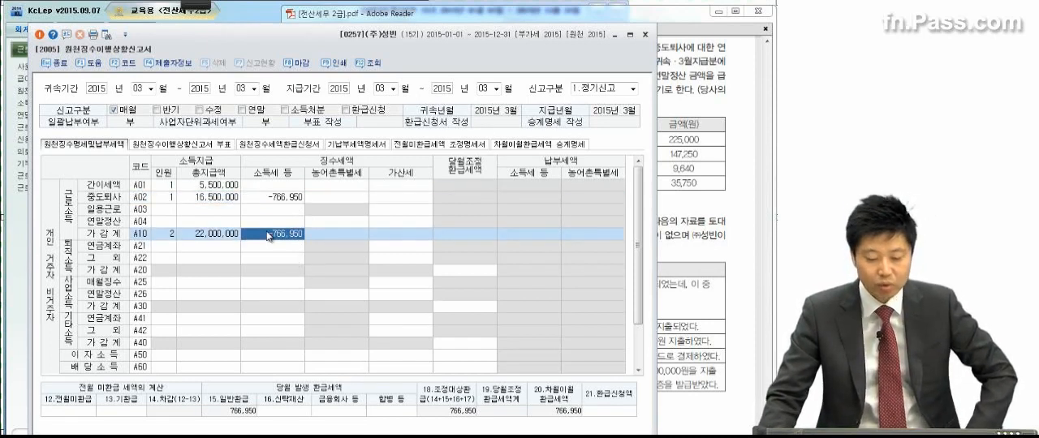
left_click(270, 201)
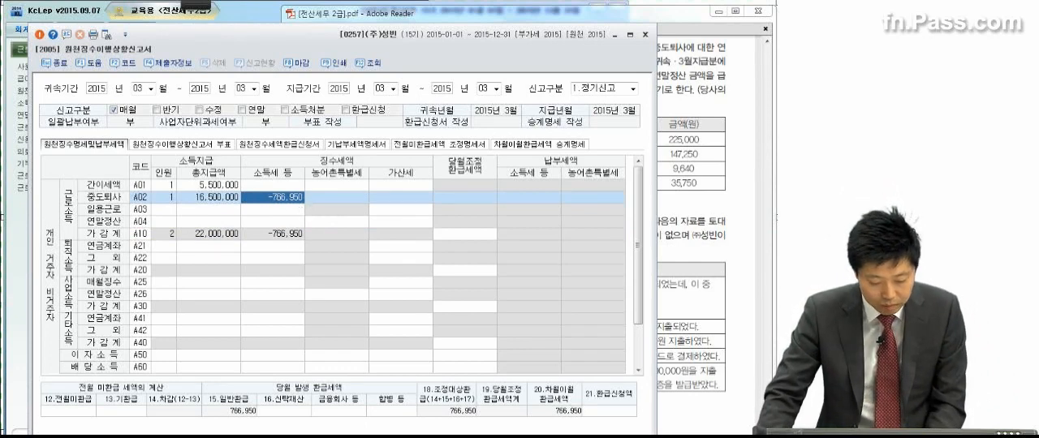
Step: Check 소득세 in 급여자료입력, close that window, and save and close 원천징수이행상황신고서
left_click(369, 401)
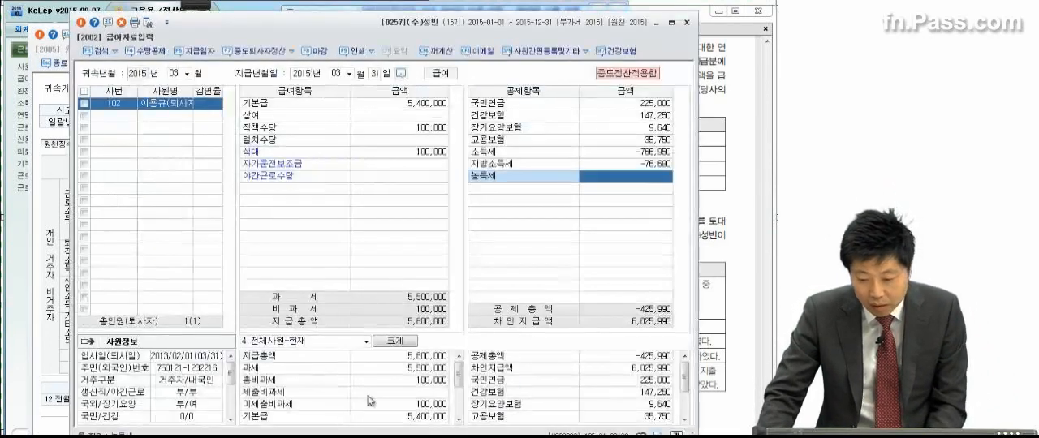
left_click(644, 154)
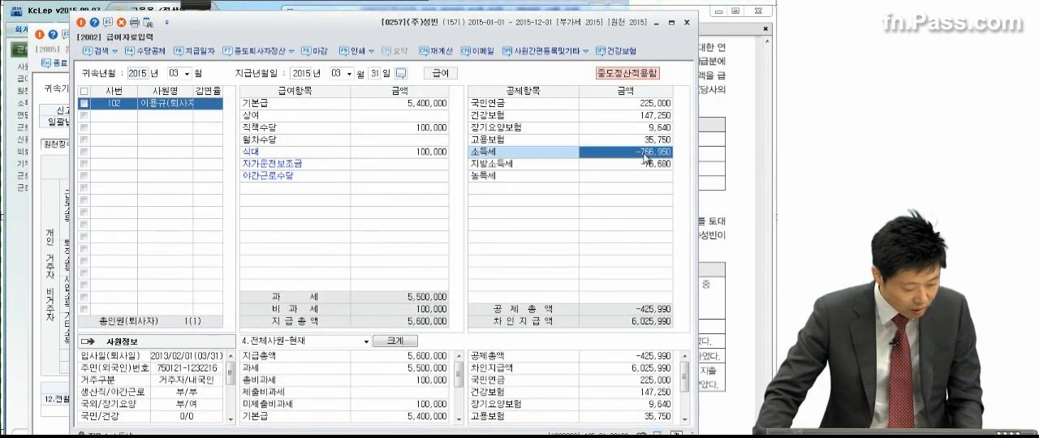
left_click(686, 22)
left_click(645, 35)
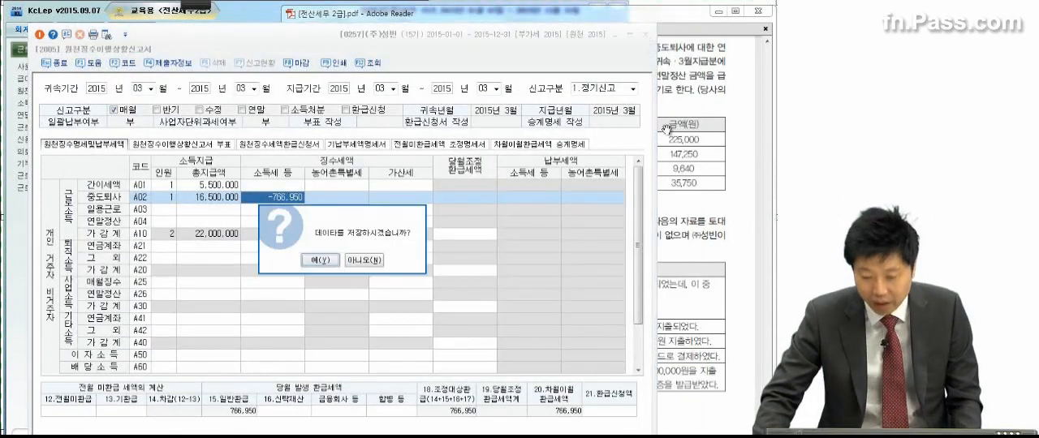
left_click(322, 261)
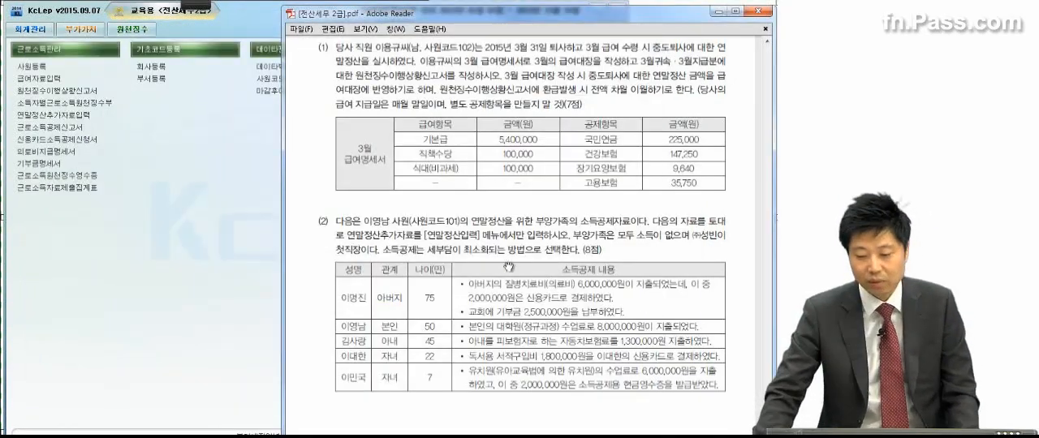
Step: Read problem (2), open 연말정산추가자료입력 and load the continuing employee with 사원코드 101
scroll(518, 243, "down", 3)
scroll(517, 215, "down", 4)
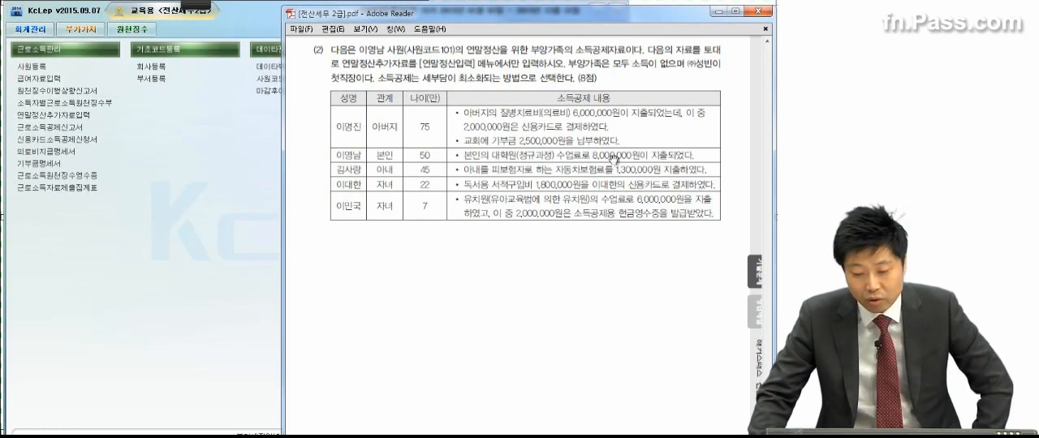
left_click(260, 236)
left_click(76, 118)
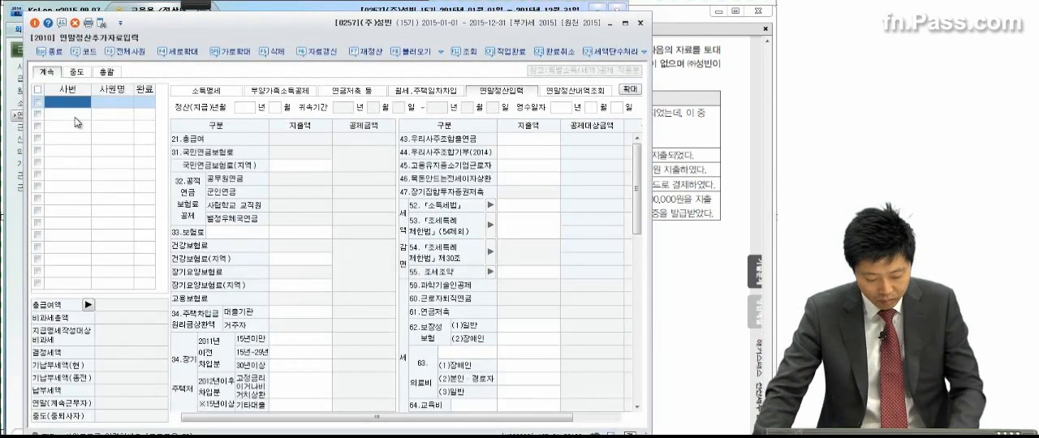
key("F2")
key("Return")
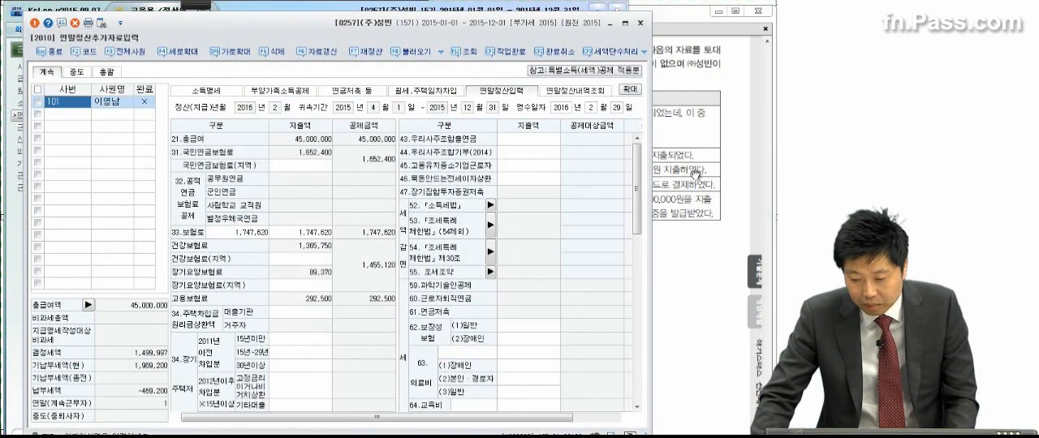
Step: Check the deduction data in problem (2) and enter the father's medical expense of 6,000,000 under 63.의료비 (2)본인·경로자
left_click(696, 172)
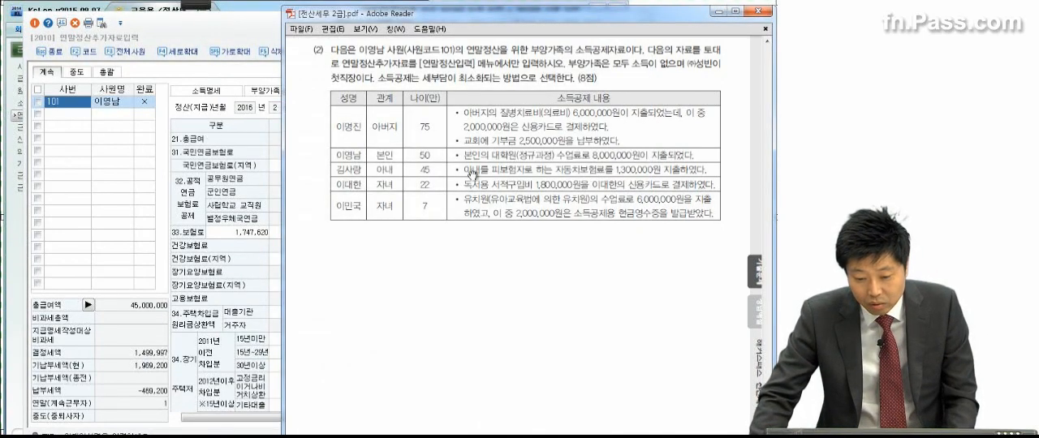
left_click(126, 177)
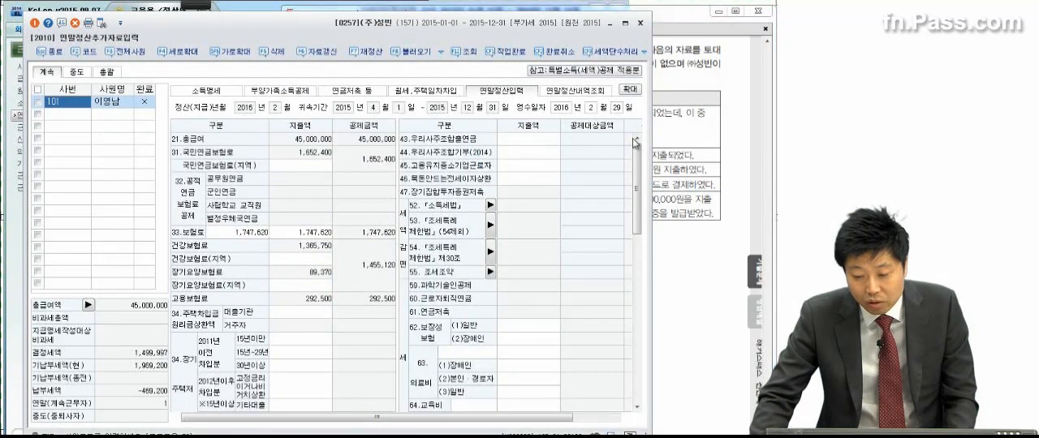
left_click(691, 133)
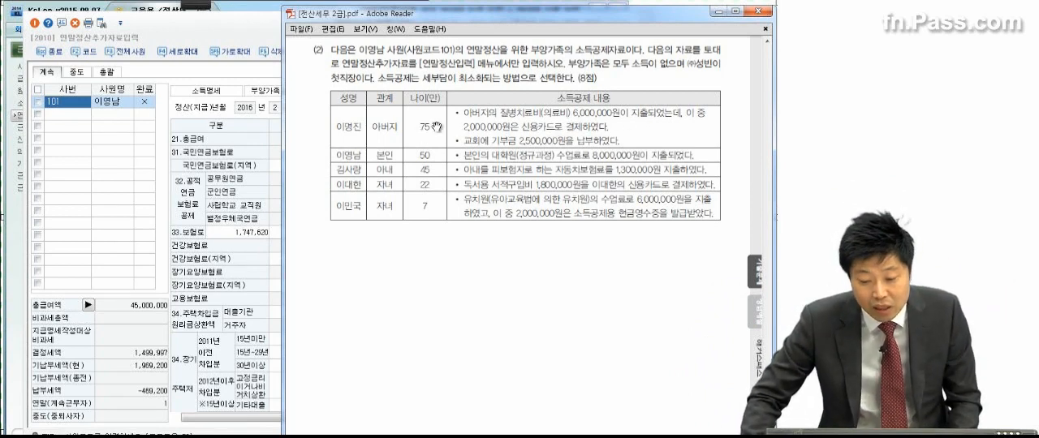
left_click(214, 242)
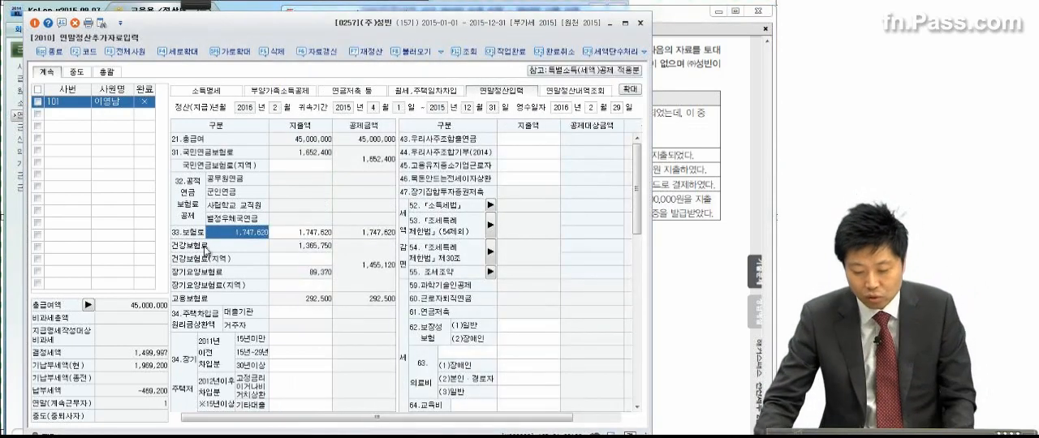
left_click(511, 380)
left_click(511, 381)
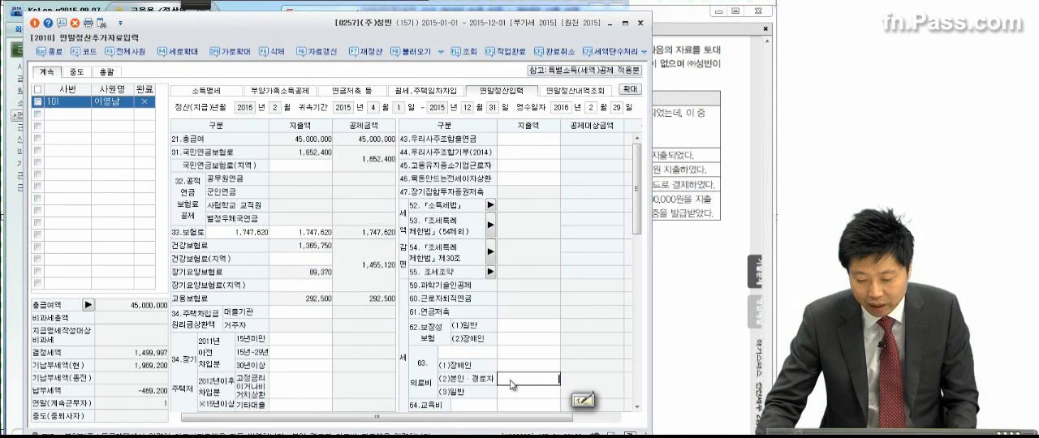
type("6,000,000")
key("Return")
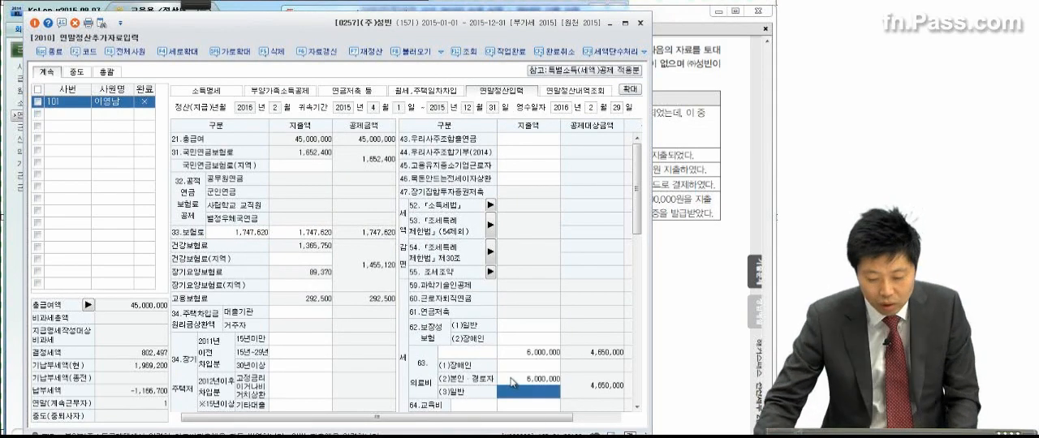
Step: Enter 2,000,000 as the 신용카드 지출액 in 신용카드 등 공제대상금액 and confirm the dialog
scroll(312, 365, "down", 5)
left_click(315, 342)
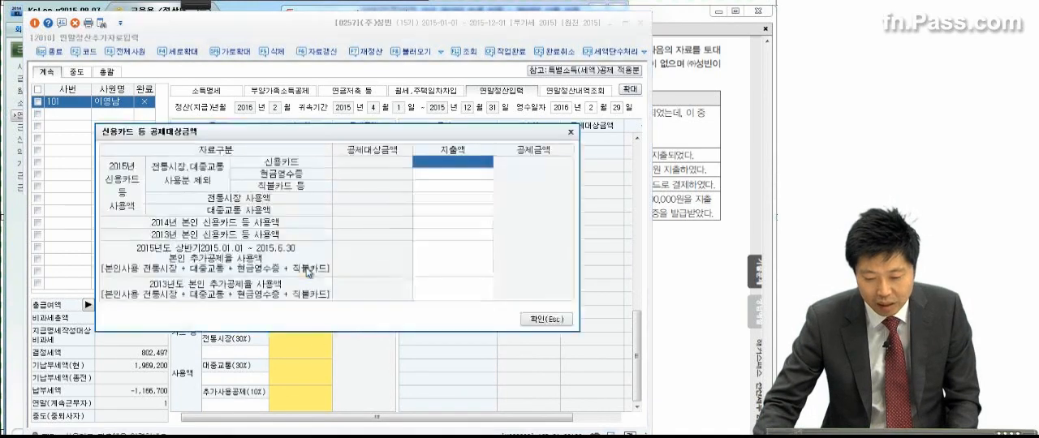
left_click(455, 166)
type("2000000")
key("Return")
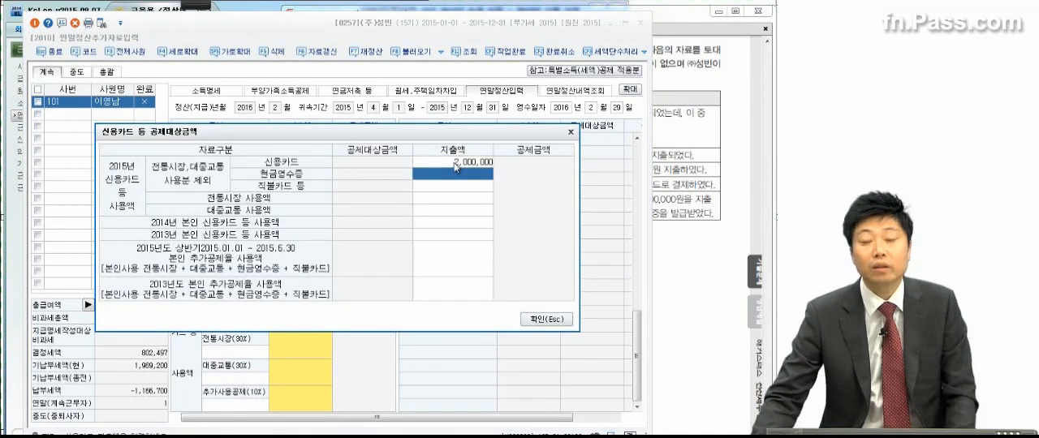
left_click(535, 319)
Step: Check the father's deduction data in problem (2) and enter his church donation of 2,500,000 under 65.기부금 종교단체기부금
left_click(695, 213)
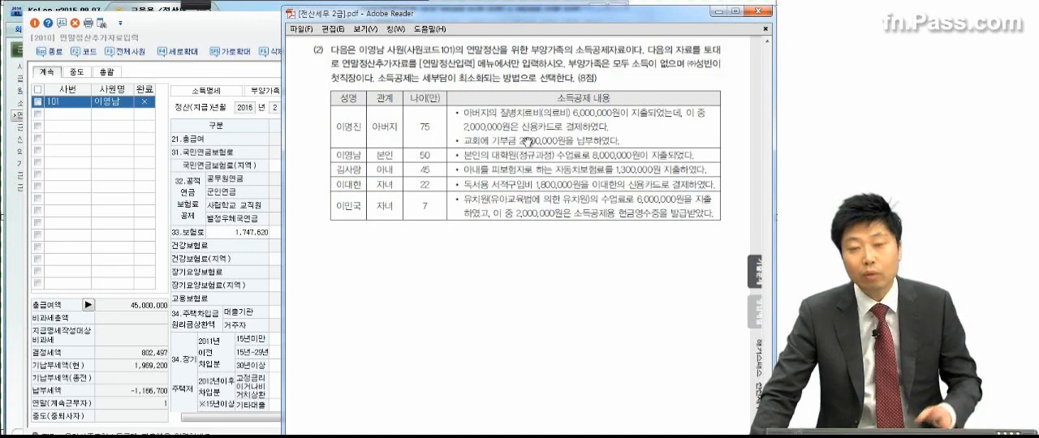
left_click(257, 231)
scroll(462, 302, "down", 5)
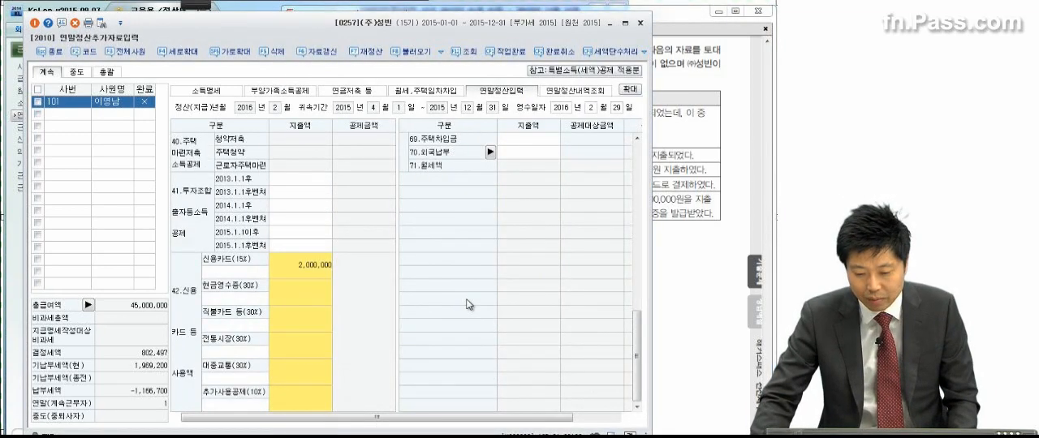
left_click_drag(634, 344, 633, 298)
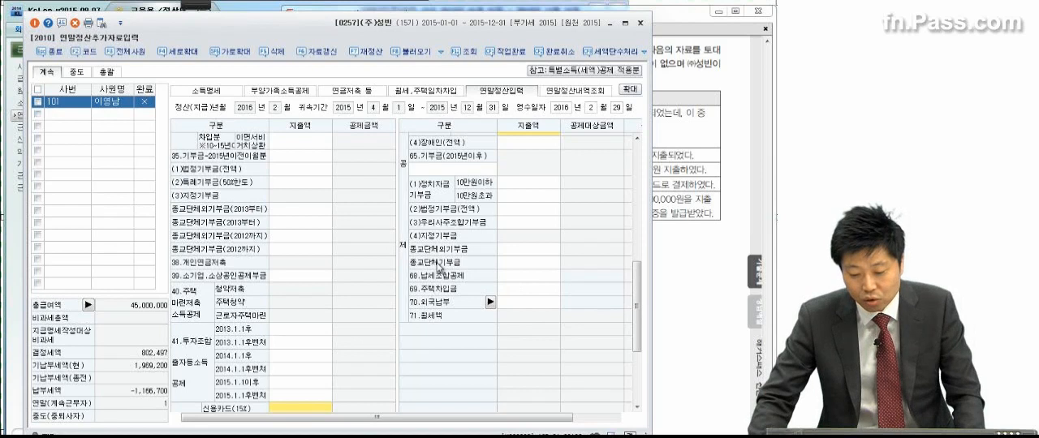
left_click(509, 262)
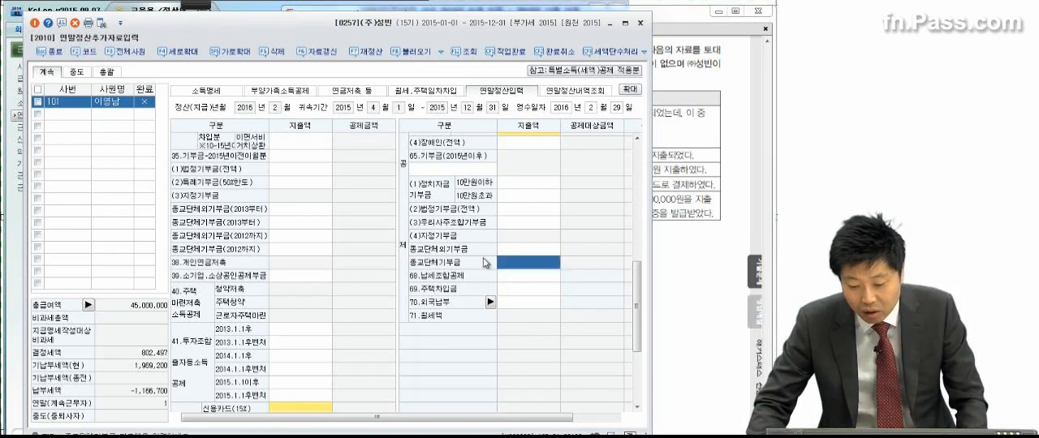
left_click(525, 263)
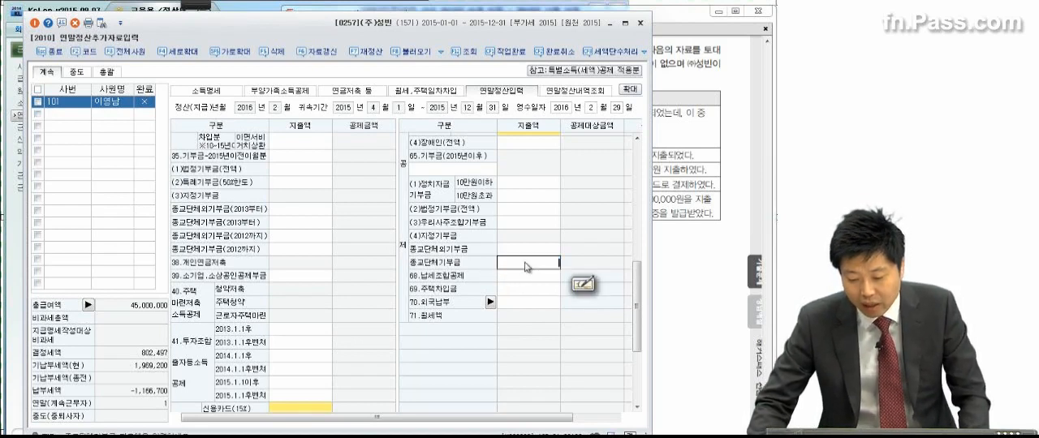
type("2500000")
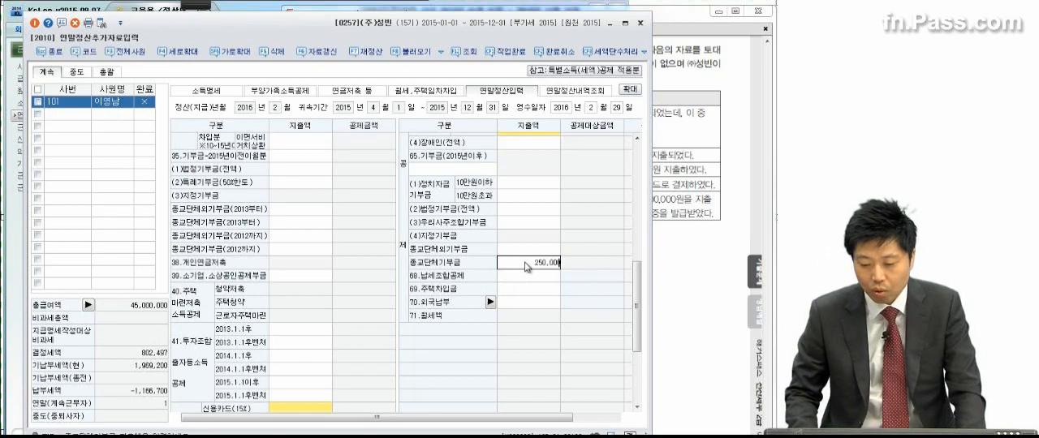
key("Return")
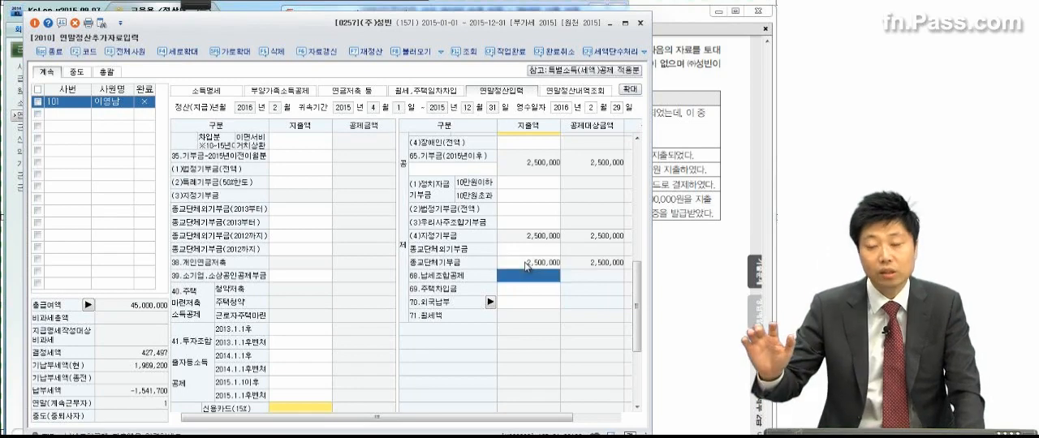
Step: Check the employee's own tuition in problem (2) and enter 8,000,000 under 64.교육비 (1)본인교육비(전액)
left_click(685, 189)
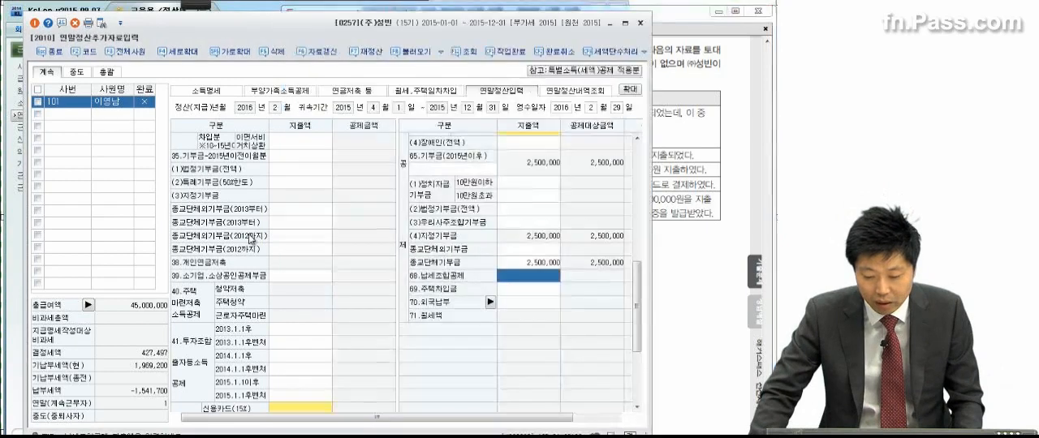
left_click(275, 233)
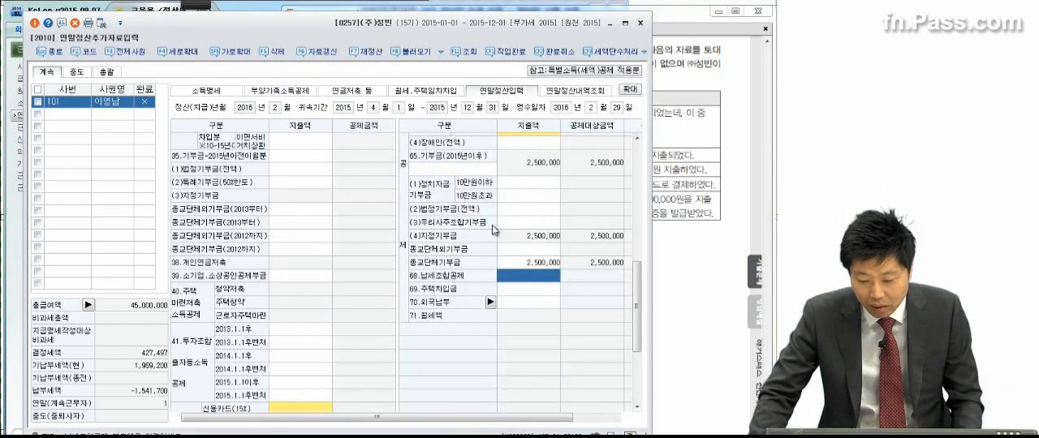
scroll(498, 240, "up", 5)
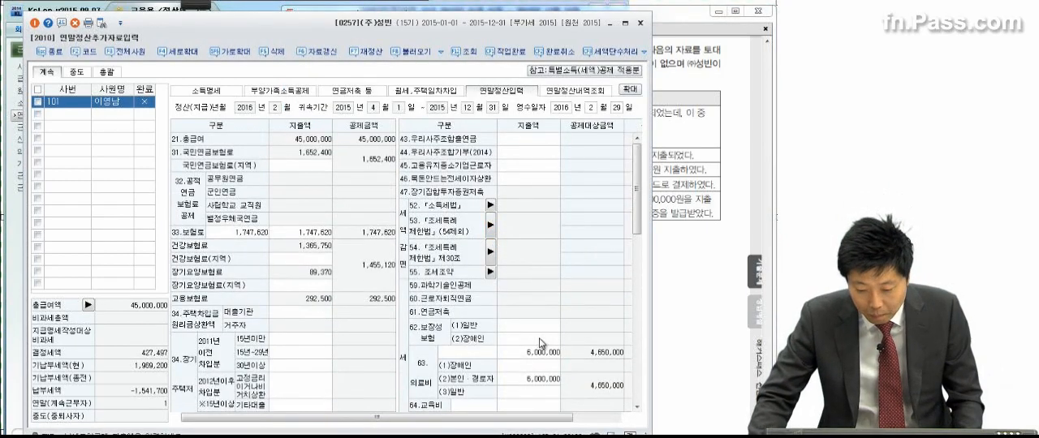
left_click(511, 325)
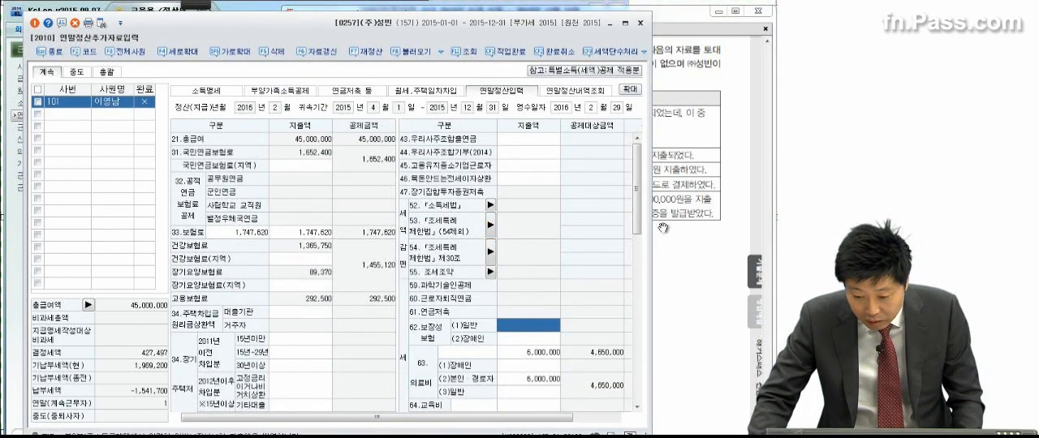
scroll(636, 219, "down", 3)
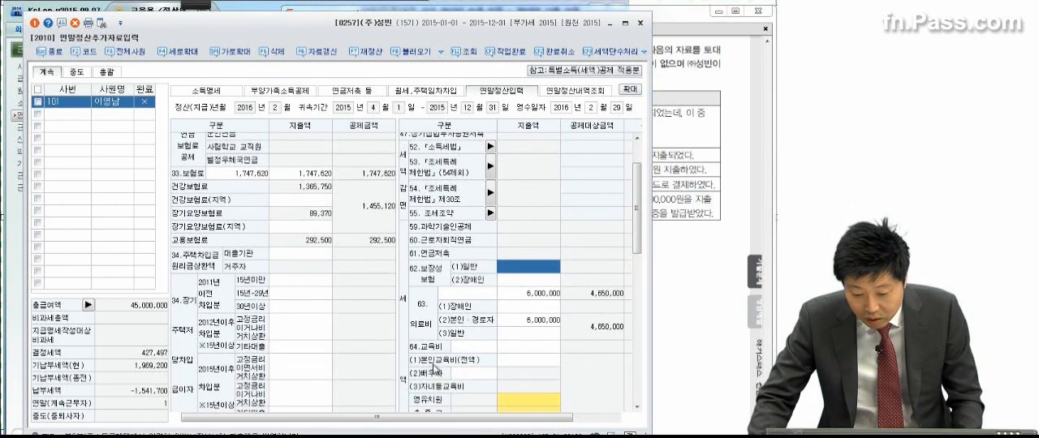
left_click(506, 365)
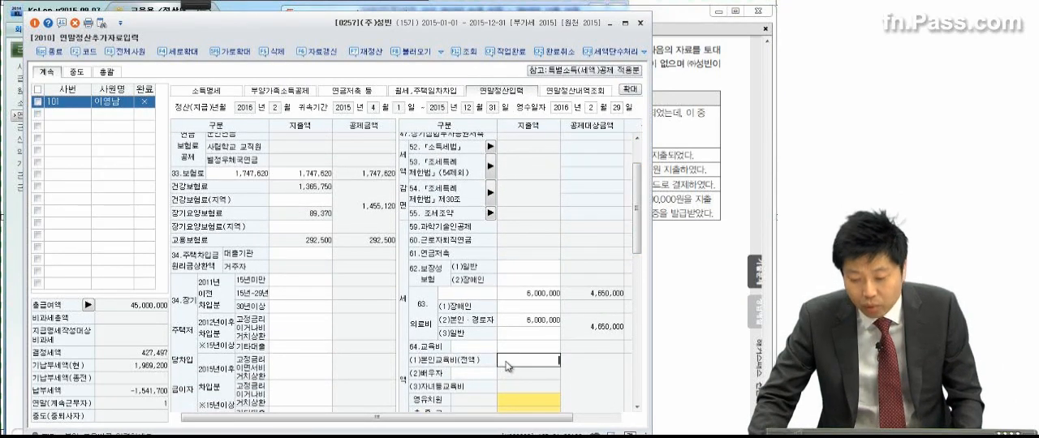
type("8000000")
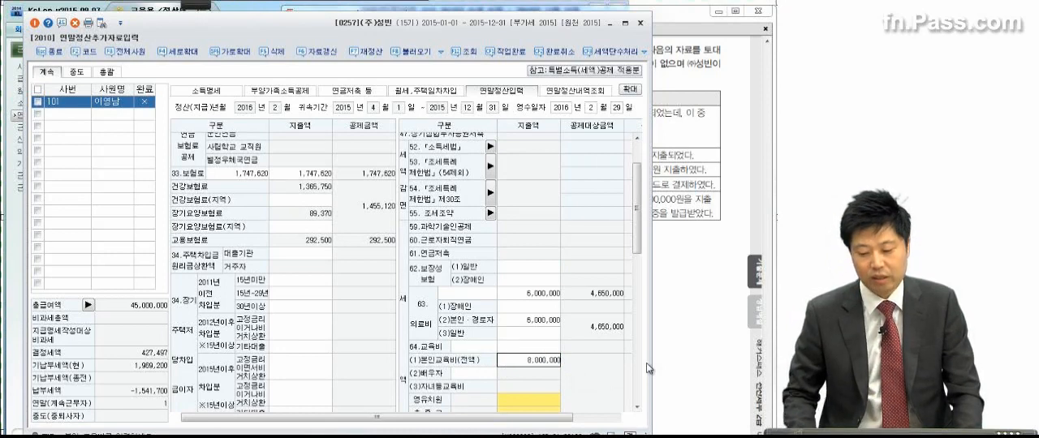
key("Return")
Step: Check the wife's car insurance in problem (2) and enter 1,300,000 under 62.보장성보험 (1)일반
left_click(719, 298)
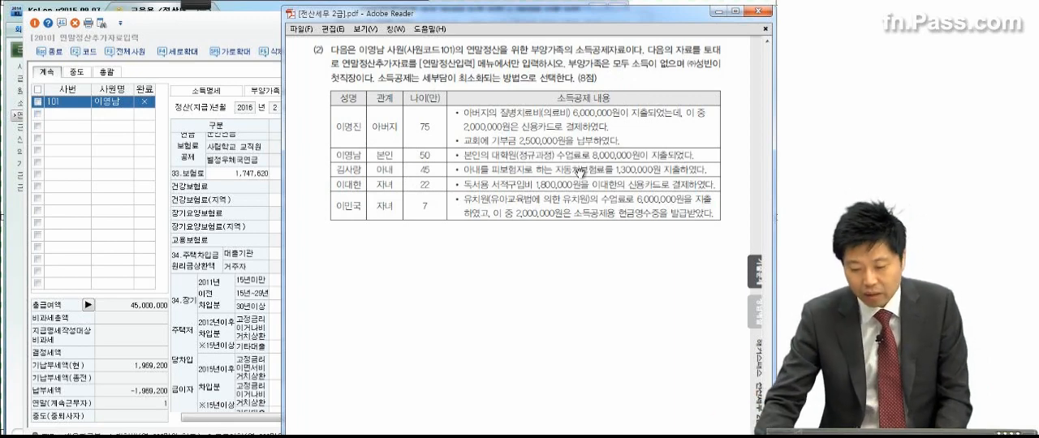
left_click(243, 241)
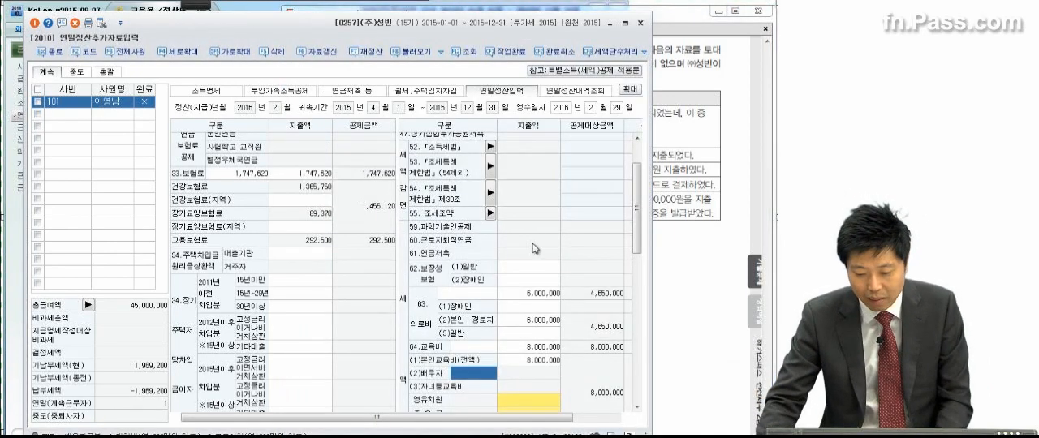
left_click(529, 268)
type("1,30")
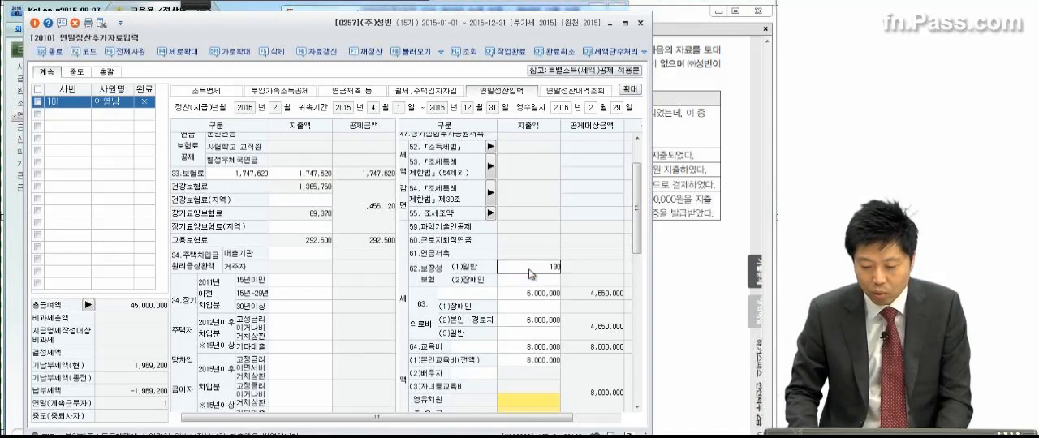
type("0,000")
key("Return")
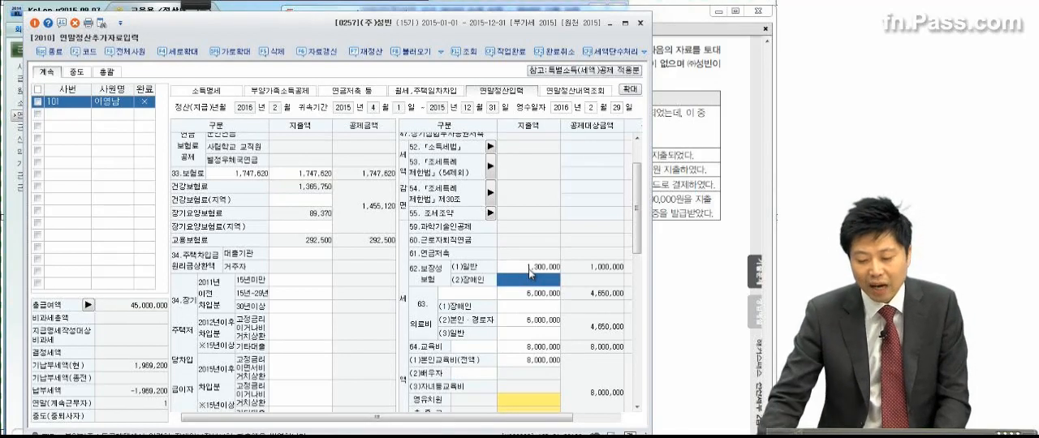
left_click(531, 268)
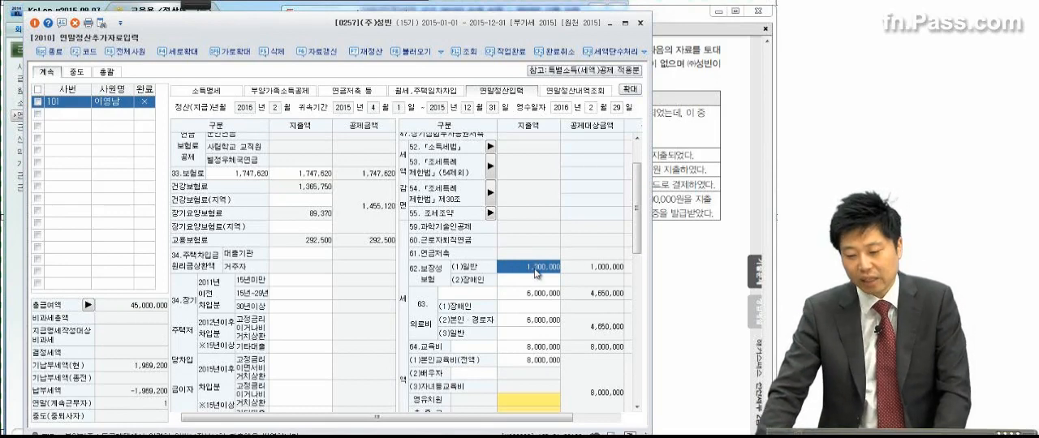
Step: Check the child's book purchase in problem (2), set the 신용카드 지출액 in 신용카드 등 공제대상금액 to 3,800,000 and confirm the dialog
left_click(667, 199)
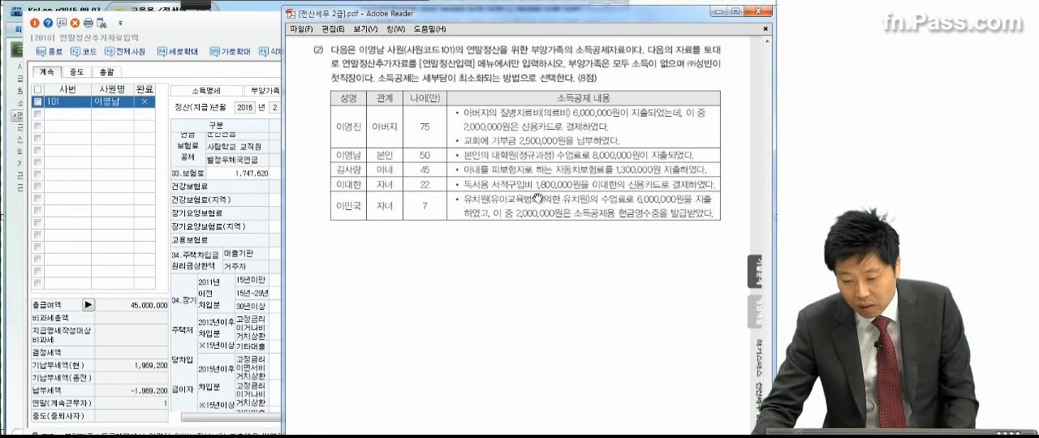
left_click(271, 252)
left_click(327, 346)
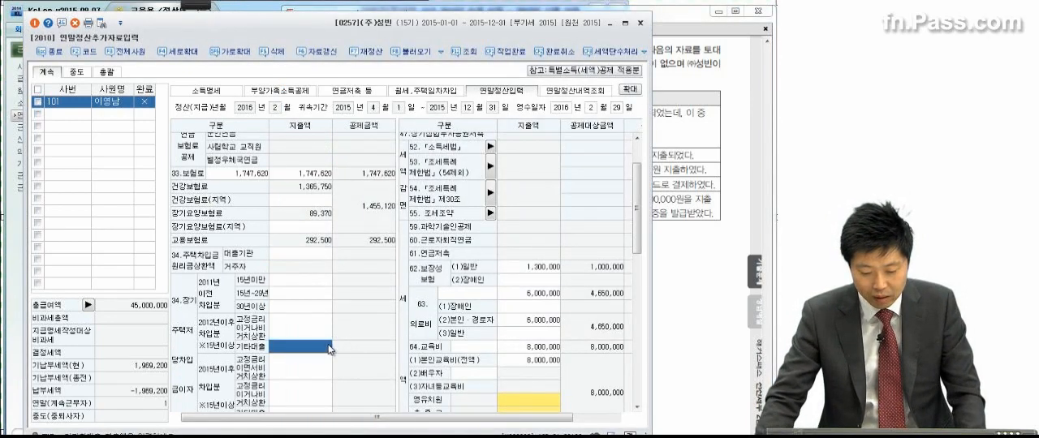
scroll(328, 344, "down", 5)
left_click(290, 276)
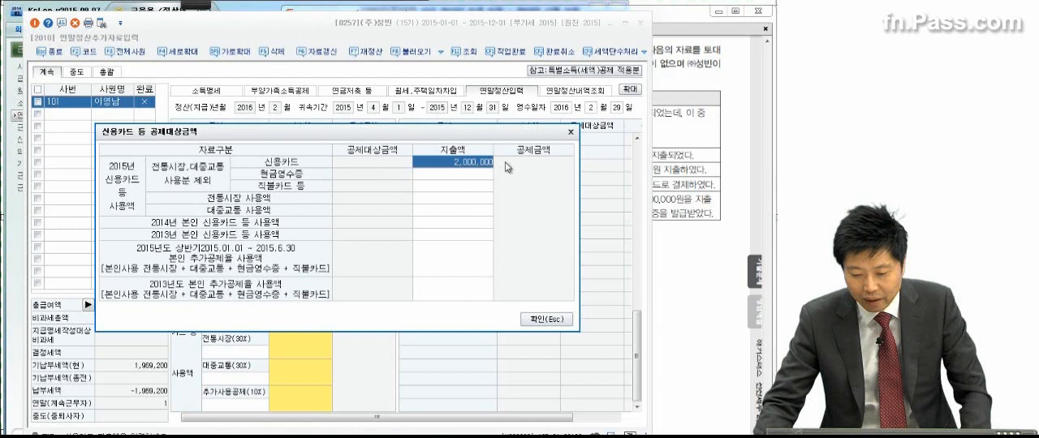
left_click(467, 164)
key("BackSpace")
key("BackSpace")
key("BackSpace")
key("BackSpace")
key("BackSpace")
key("BackSpace")
key("BackSpace")
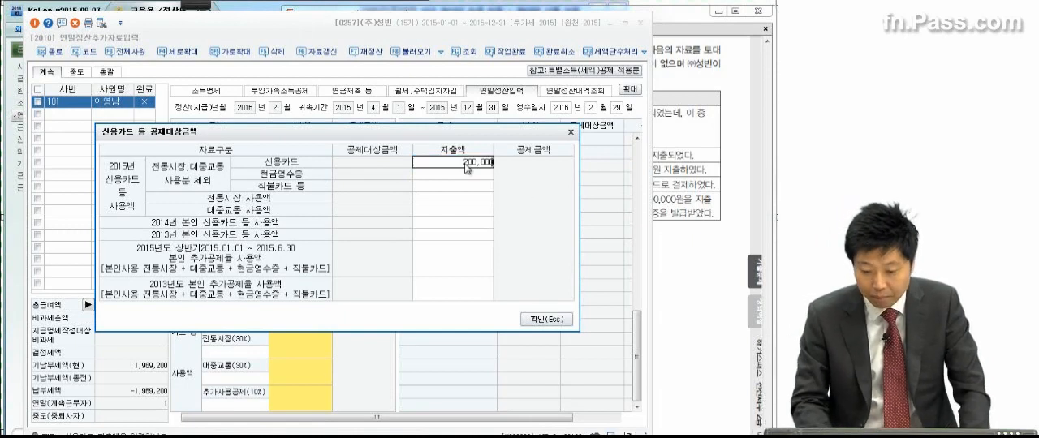
type("3000000")
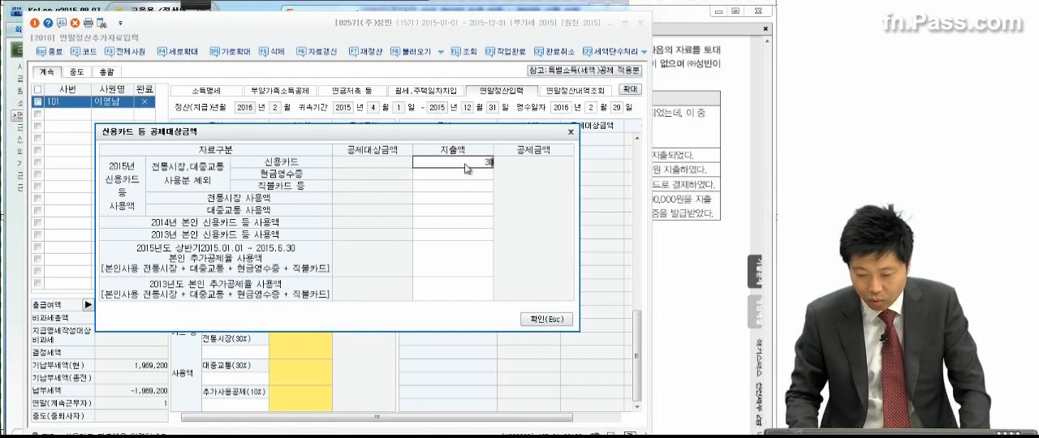
key("Return")
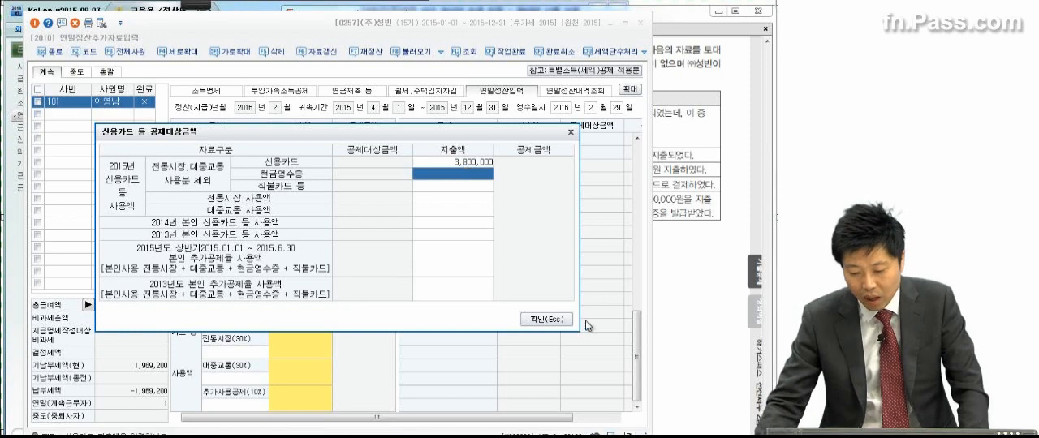
left_click(547, 319)
Step: Check the kindergarten tuition in problem (2), enter 6,000,000 as the 영유치원 지출금액 under 64.교육비 and confirm the dialog
left_click(682, 229)
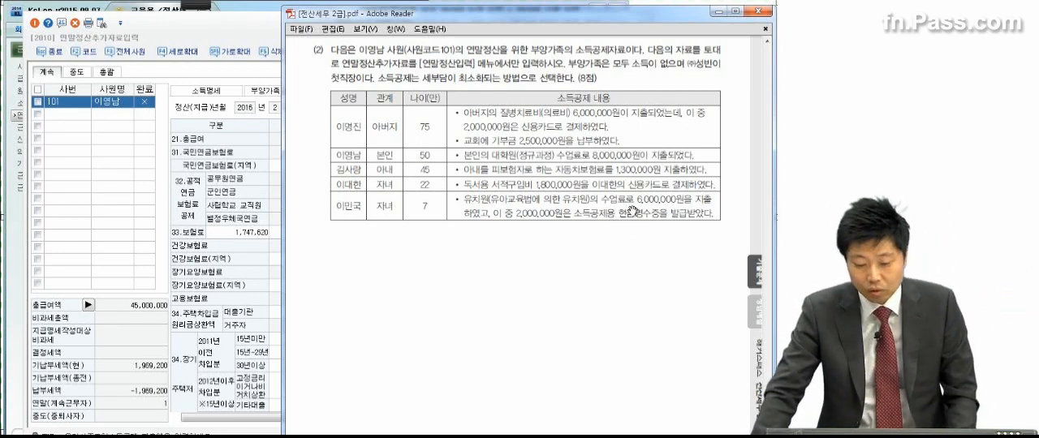
left_click(234, 276)
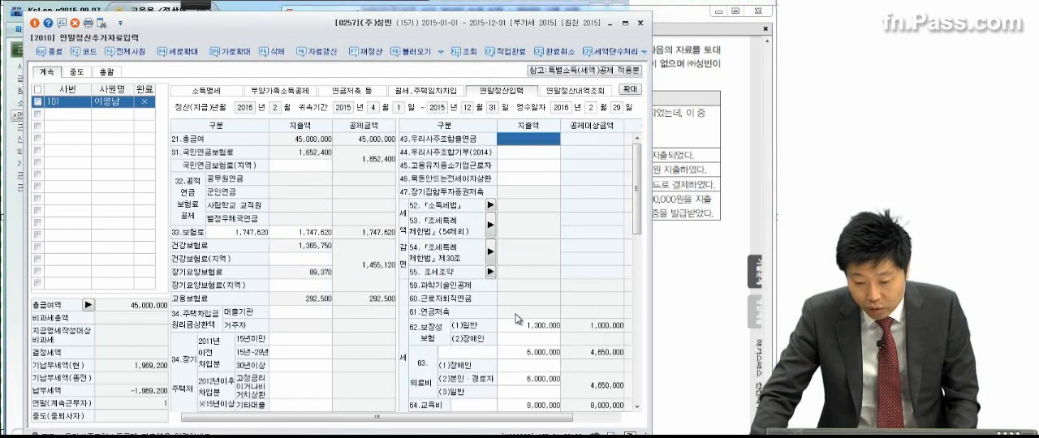
left_click(690, 211)
left_click(237, 231)
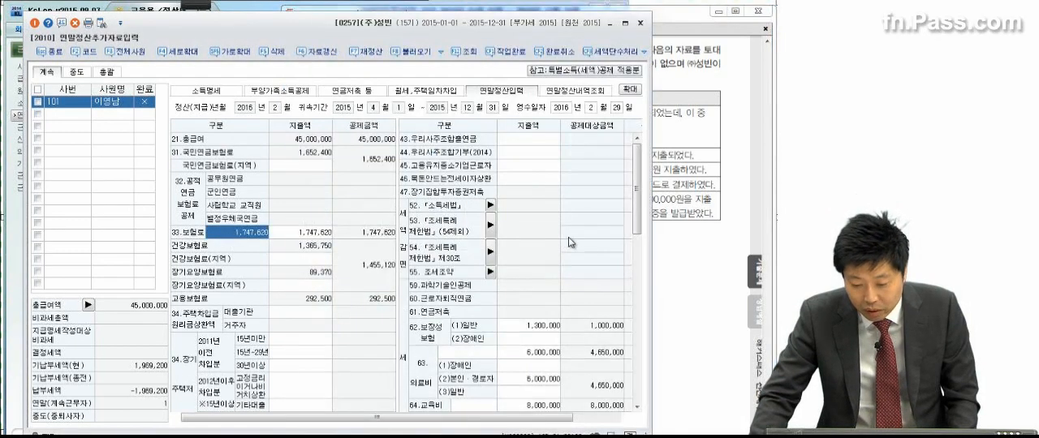
left_click_drag(638, 197, 637, 248)
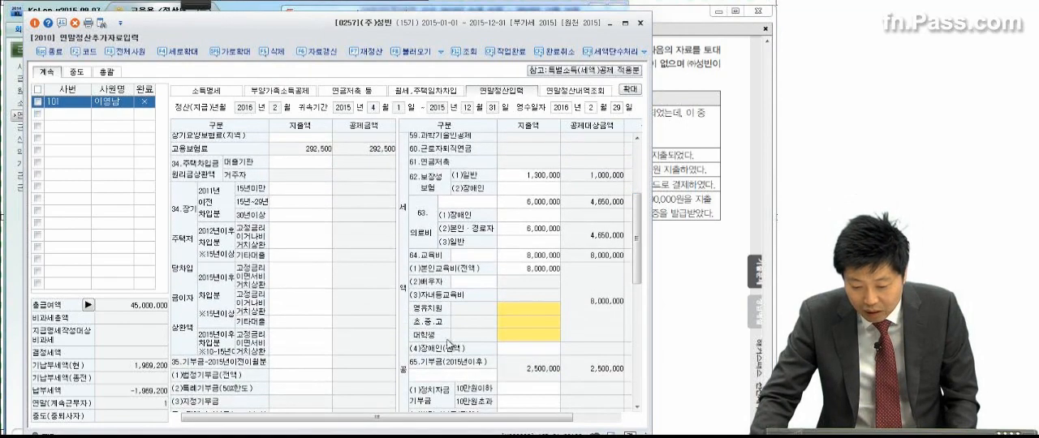
left_click(536, 310)
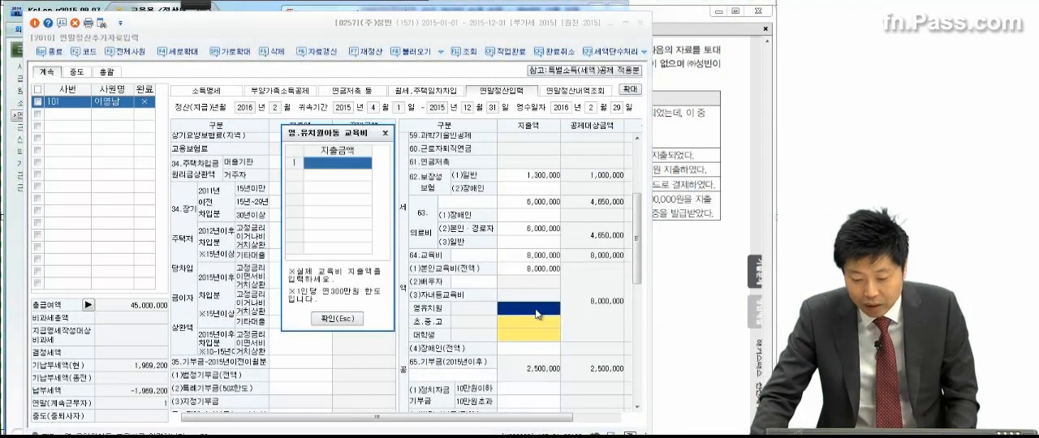
left_click(711, 245)
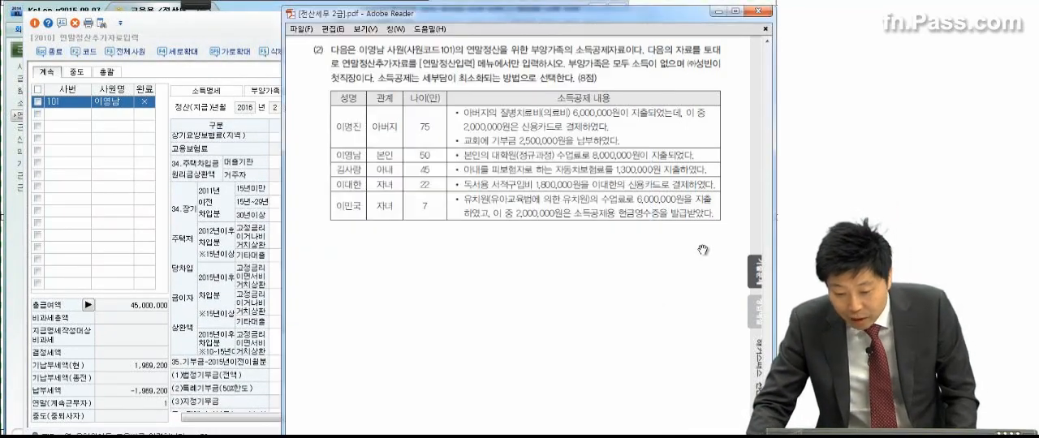
left_click(208, 38)
type("6,000,000")
key("Return")
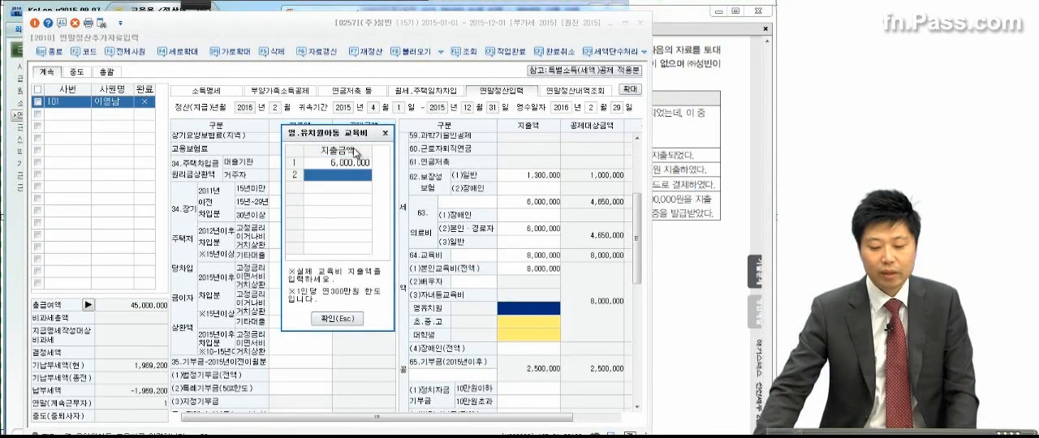
left_click(336, 318)
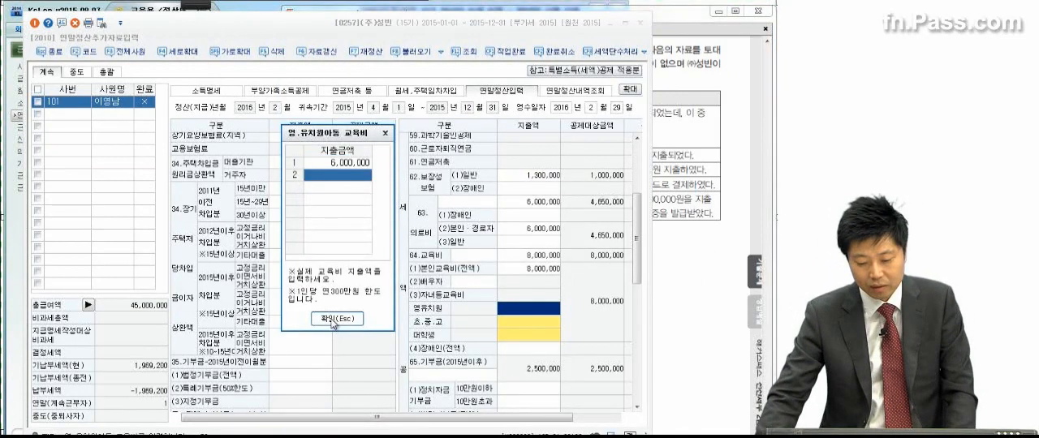
Step: Look at the 초.중.고 교육비 dialog, close it without an entry and return to the deduction data in problem (2)
left_click(532, 327)
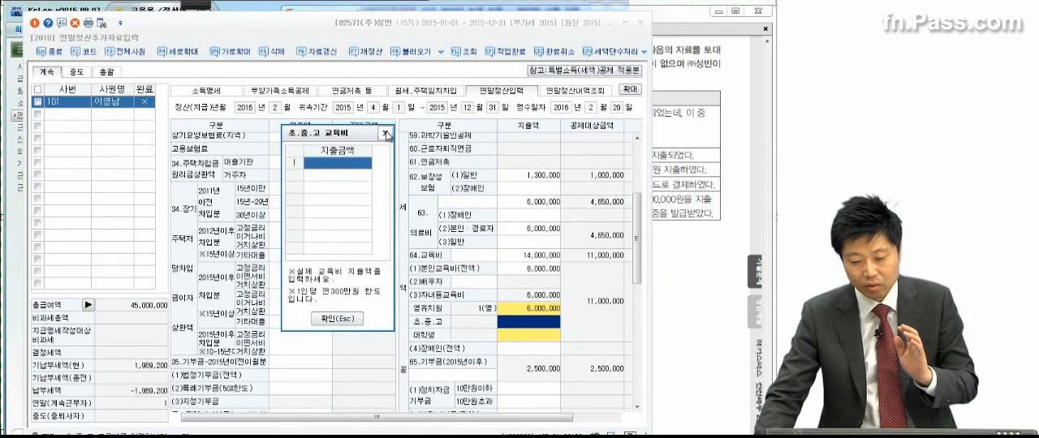
left_click(387, 135)
left_click(686, 205)
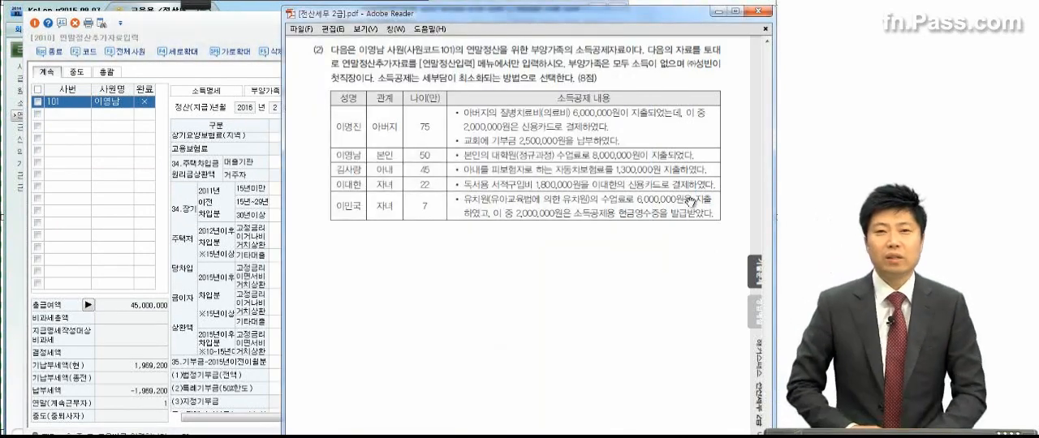